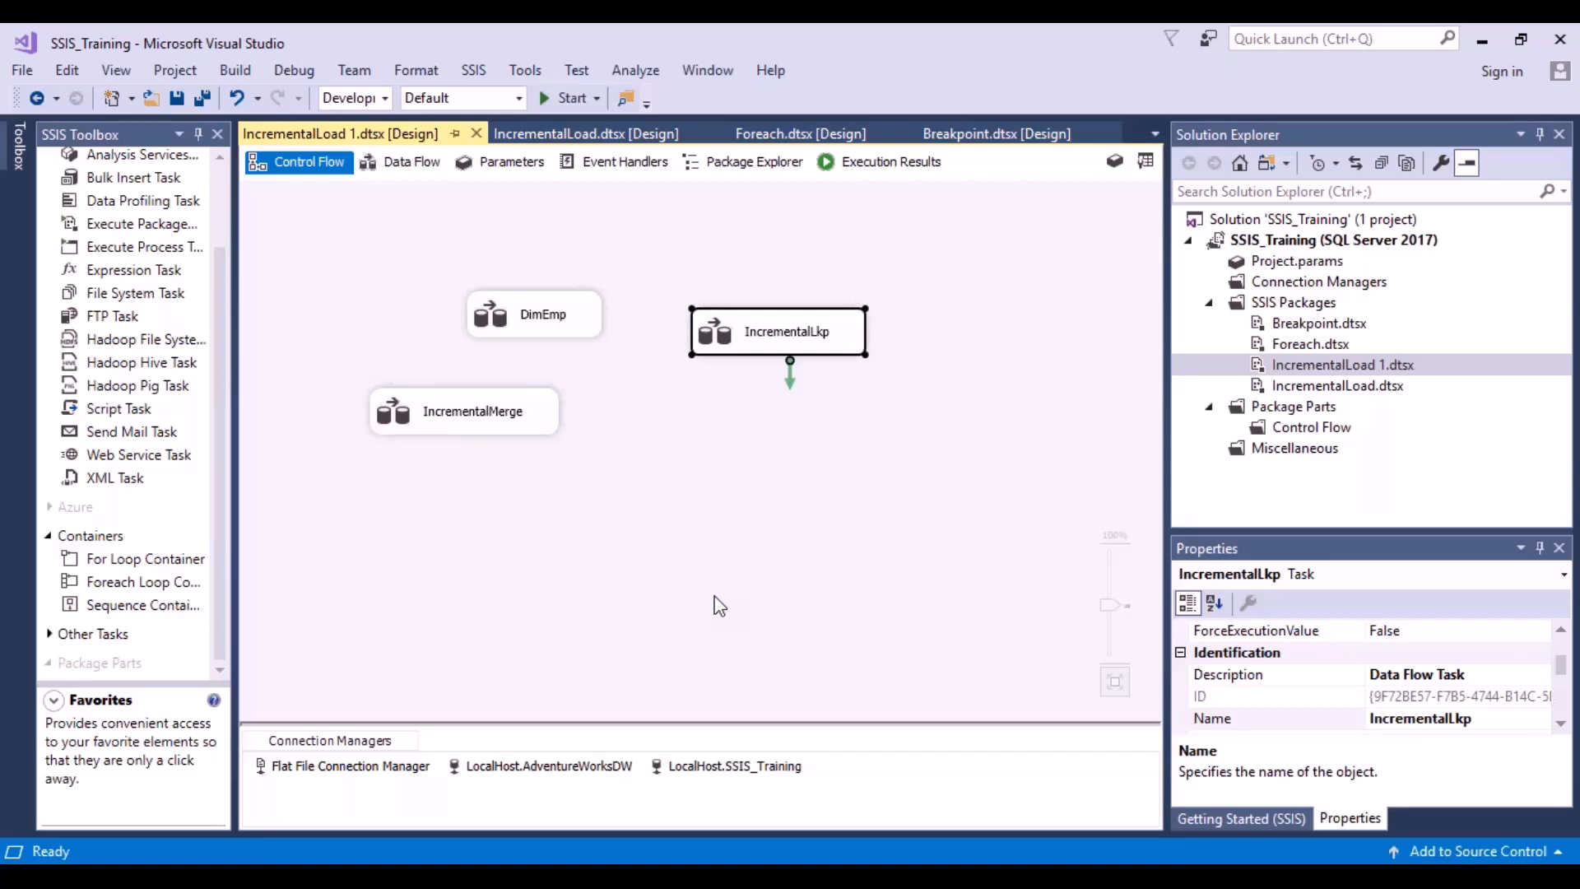
# Open the IncrementalMerge data flow and review the Flat File Source's connection and columns
pyautogui.click(476, 418)
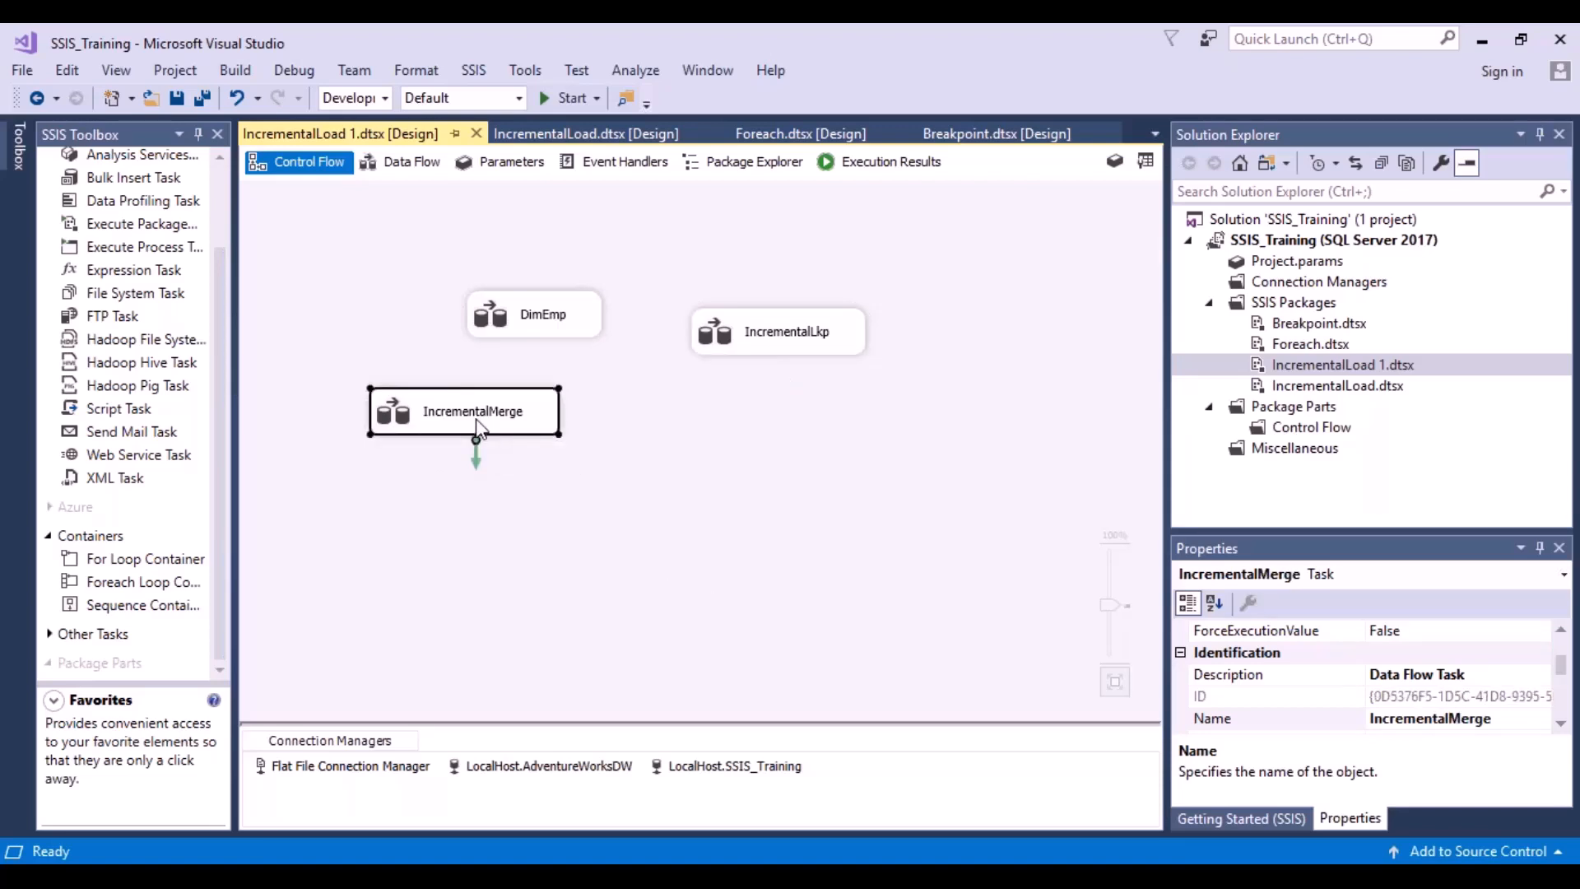
pyautogui.doubleClick(476, 418)
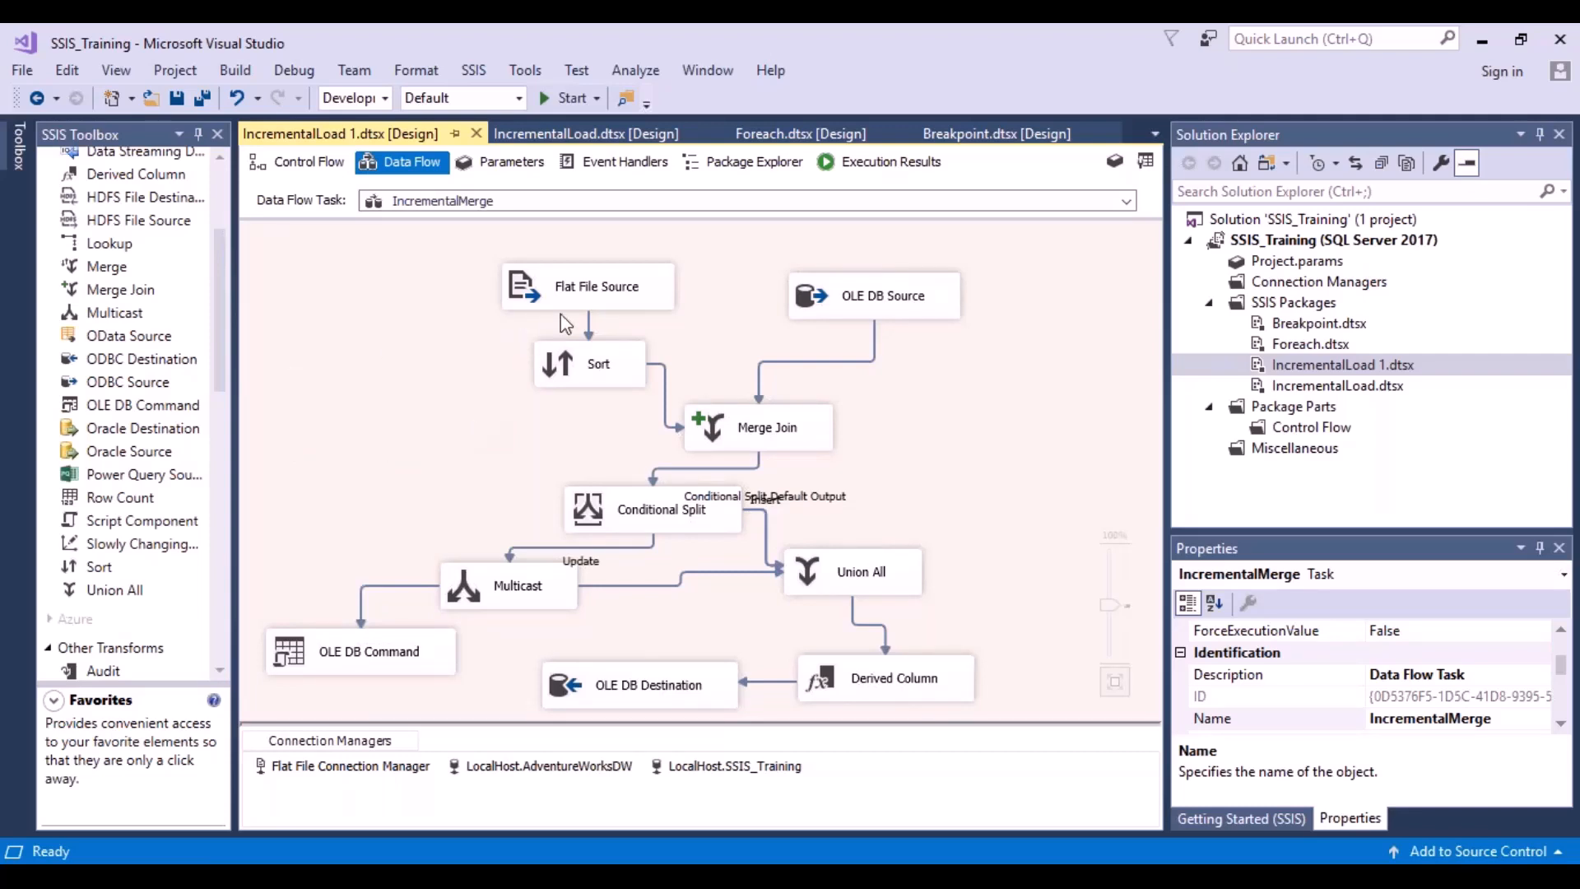
pyautogui.click(598, 305)
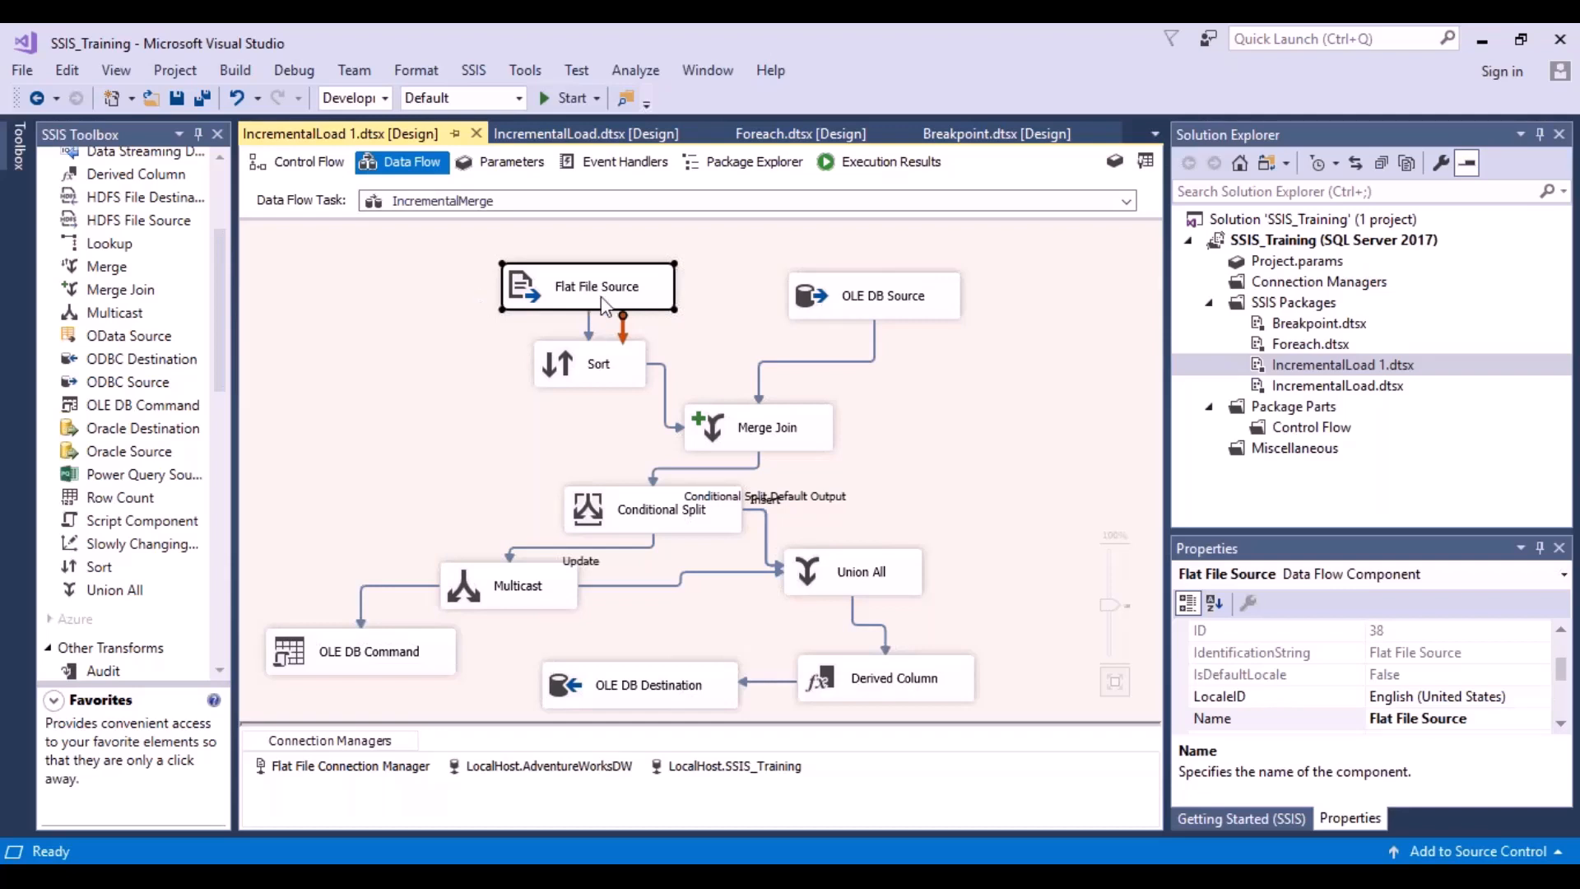
pyautogui.doubleClick(603, 306)
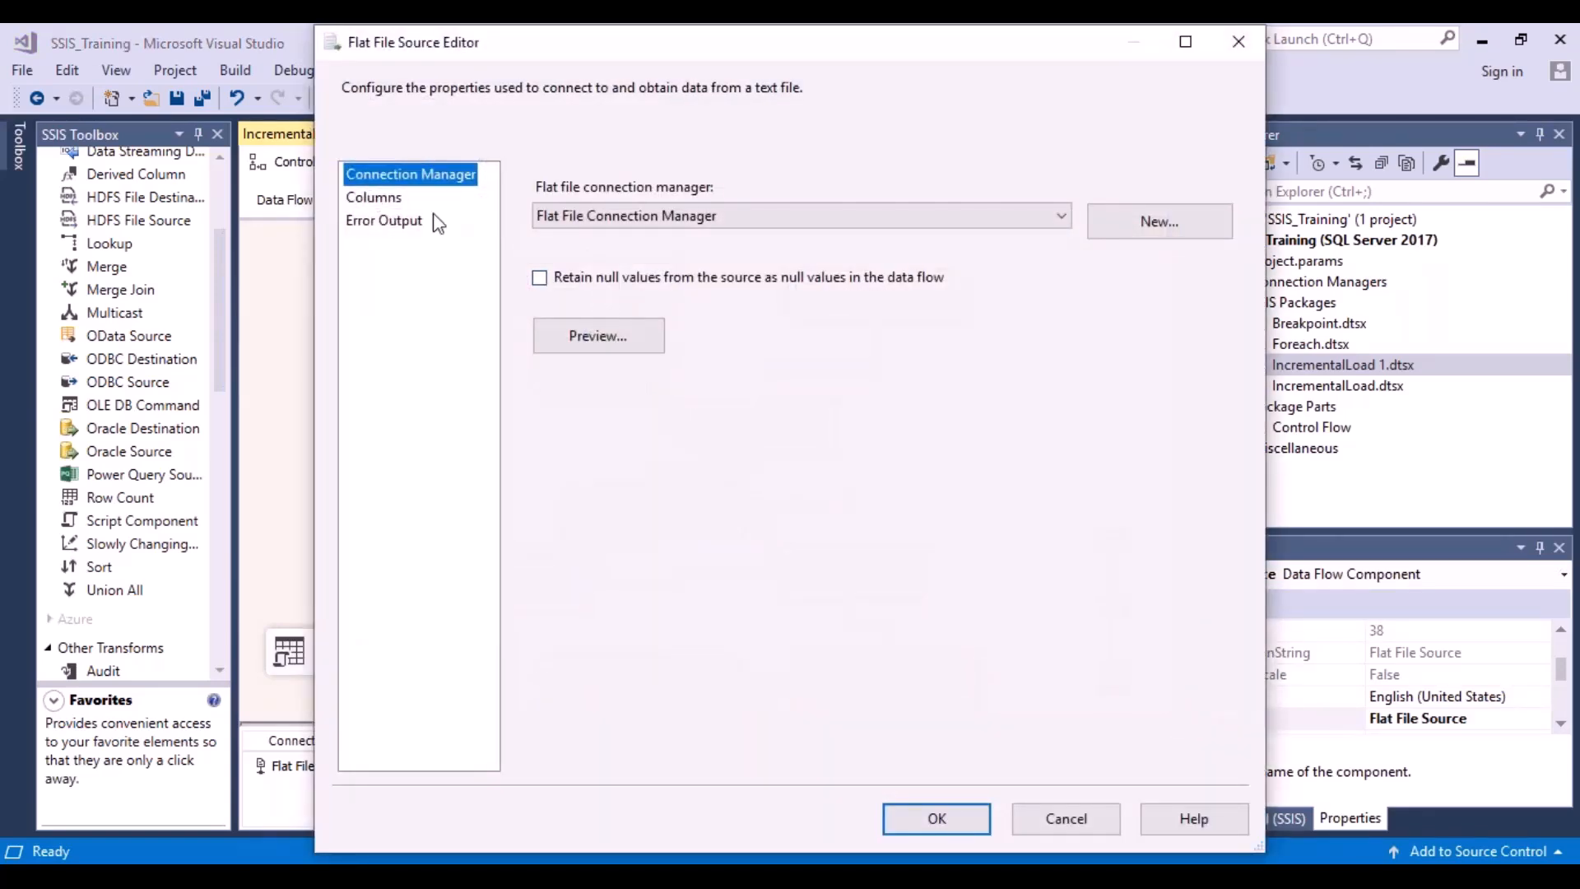
pyautogui.click(393, 204)
pyautogui.click(962, 825)
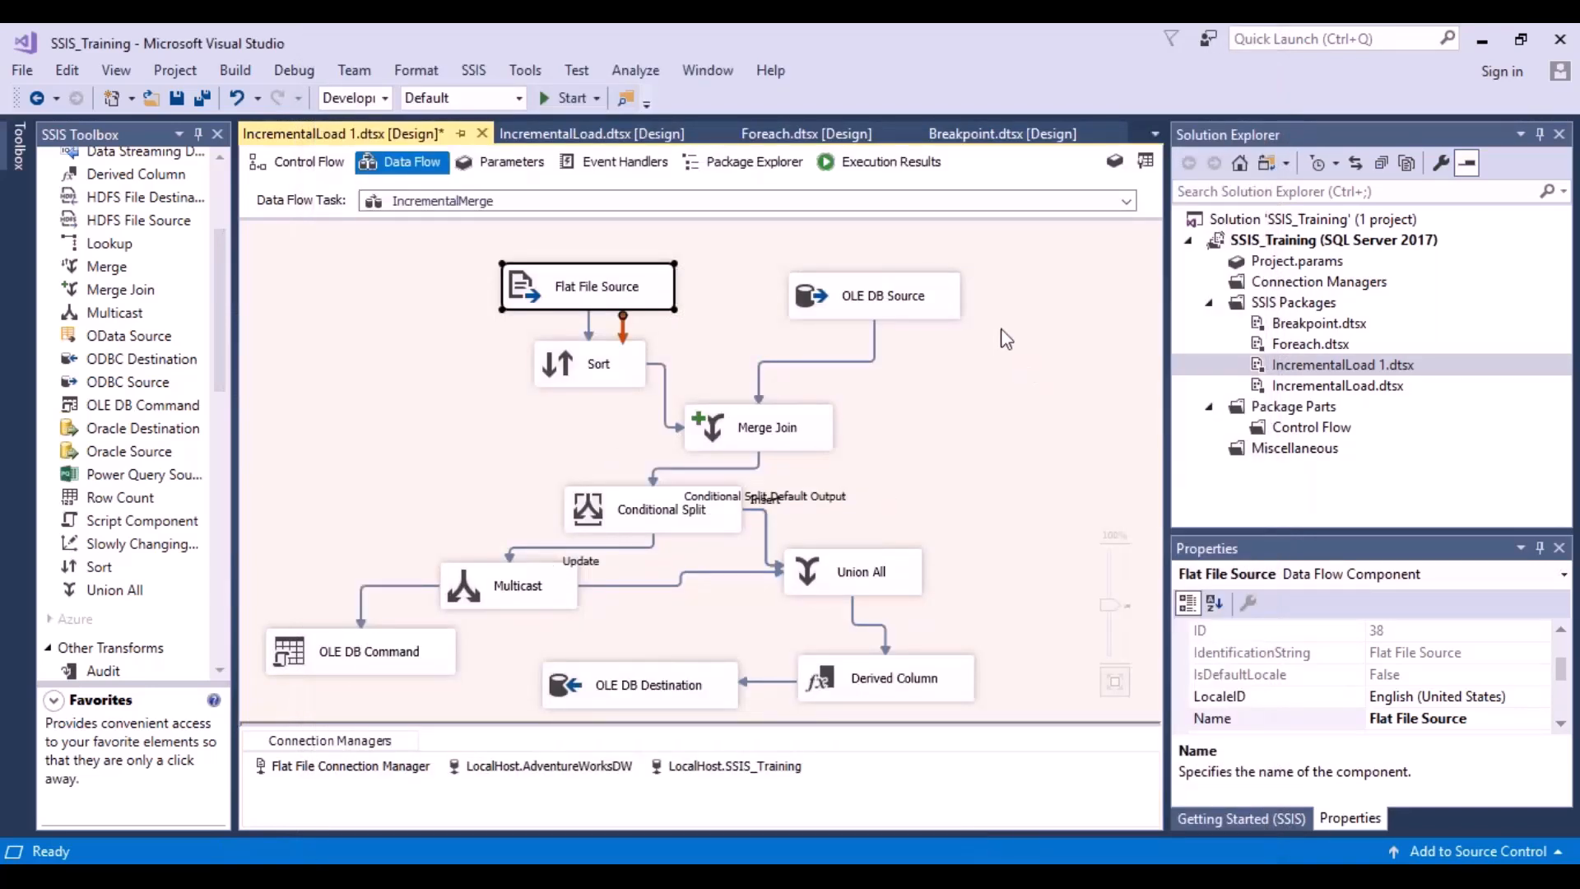
# Open the OLE DB Source and examine its SQL command, including the DimEmployee3 table, the EndDate filter and the sort order
pyautogui.click(943, 316)
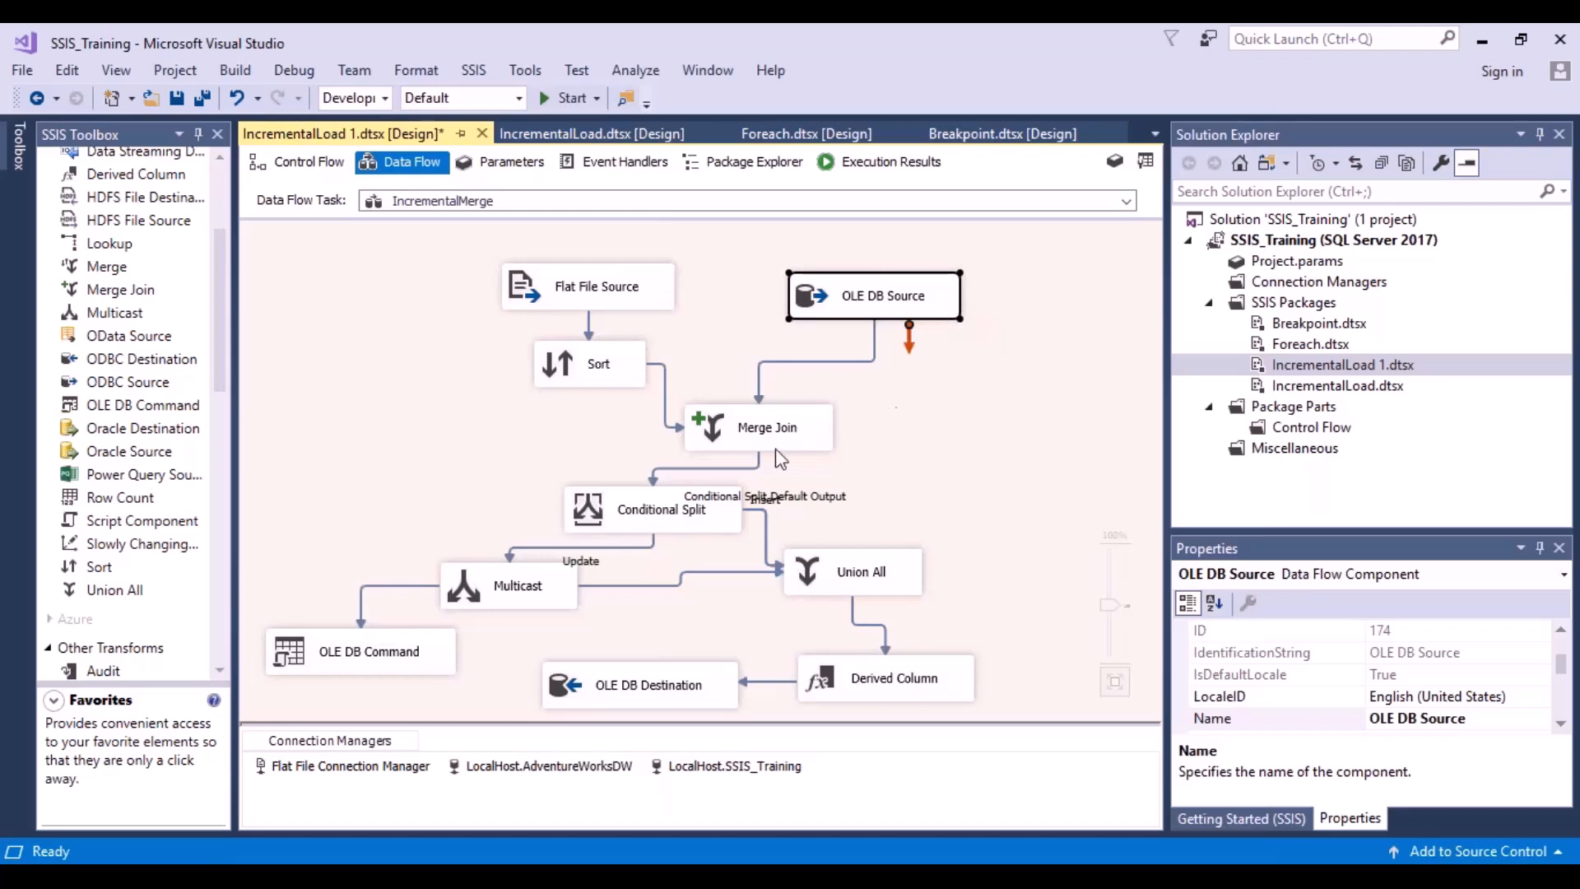
pyautogui.click(903, 313)
pyautogui.doubleClick(902, 314)
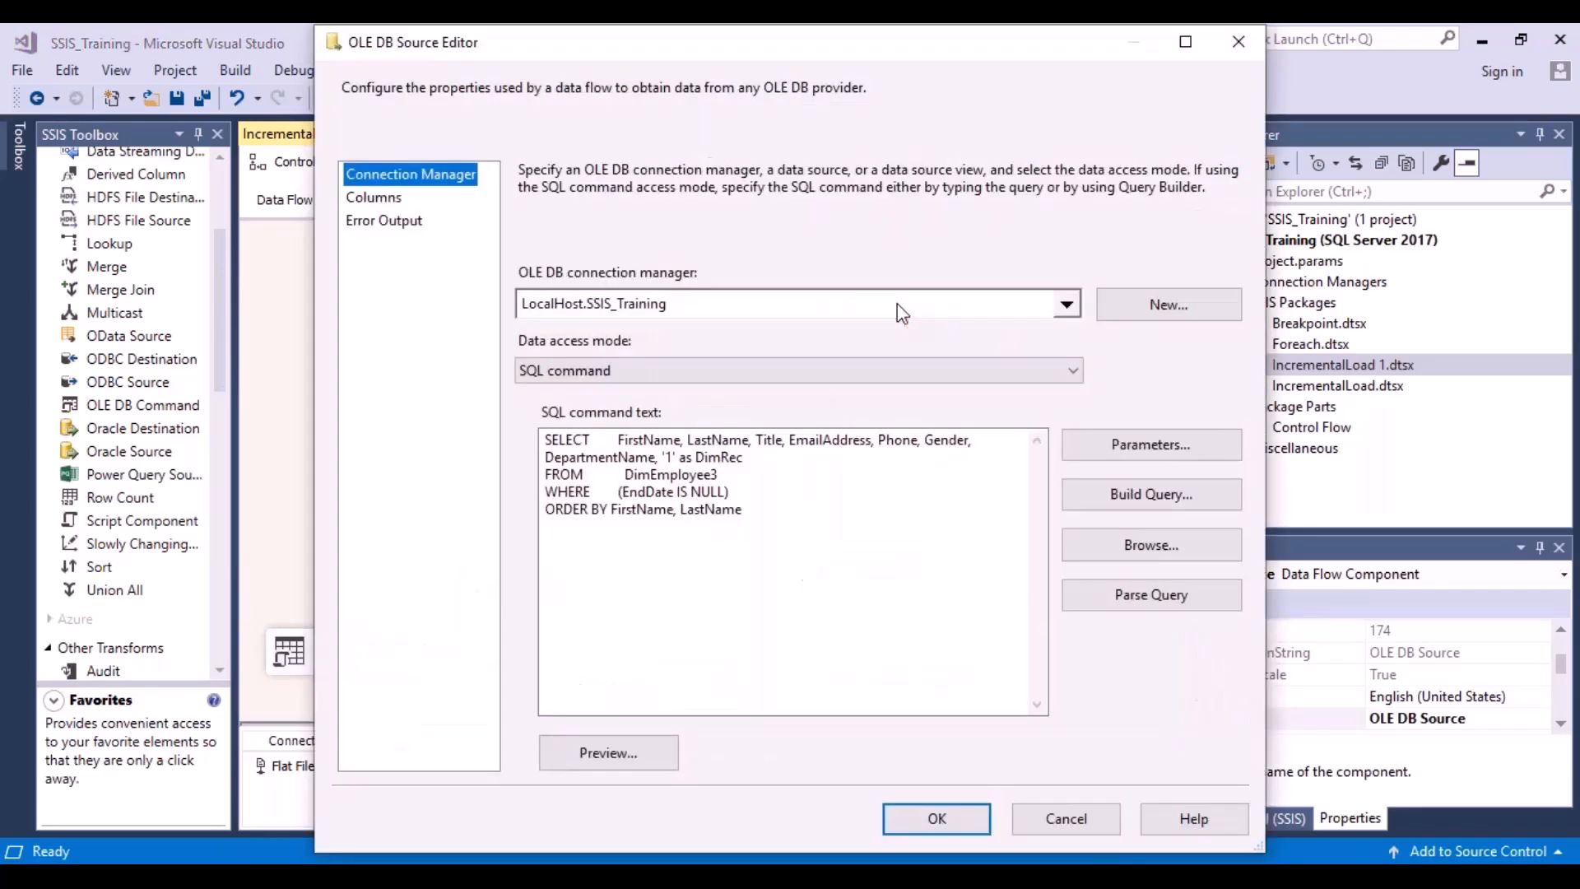
pyautogui.click(757, 516)
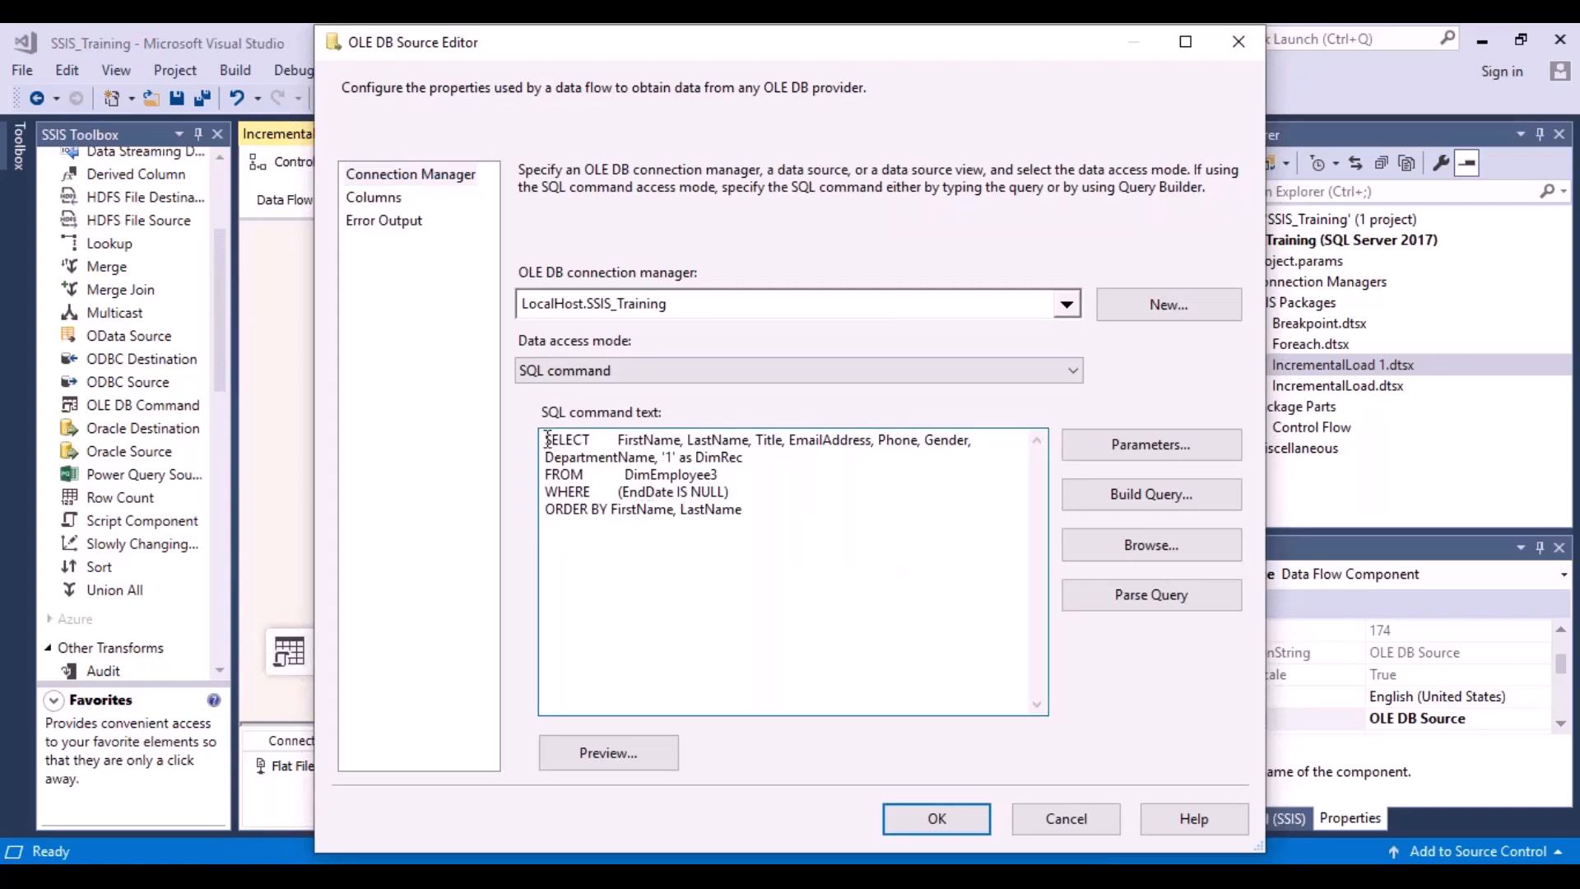
pyautogui.moveTo(545, 439); pyautogui.dragTo(758, 527)
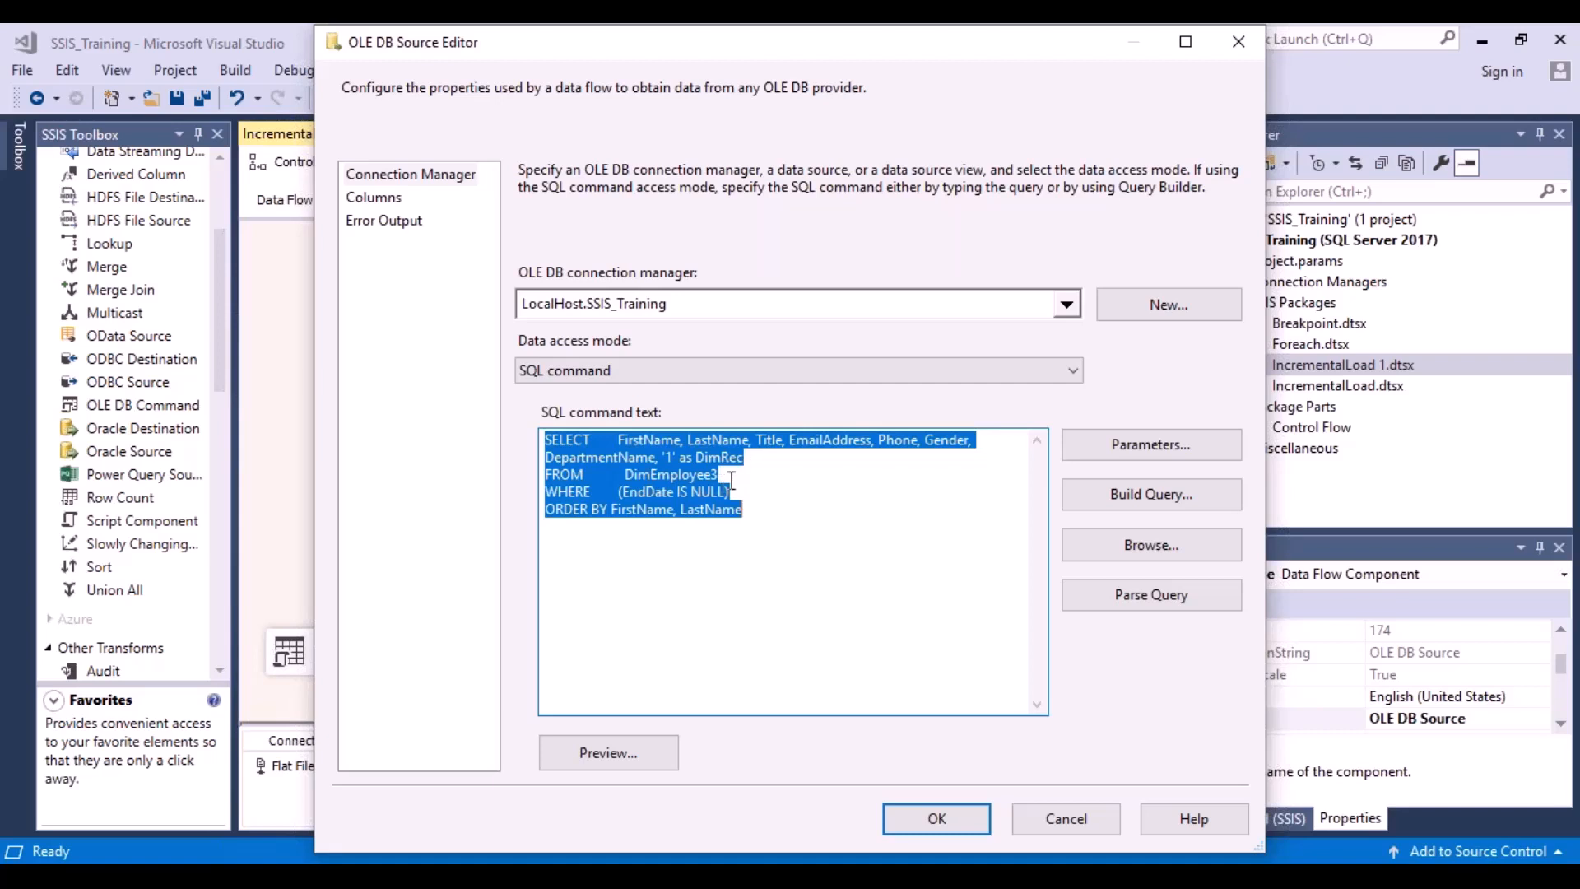
pyautogui.moveTo(748, 468); pyautogui.dragTo(663, 458)
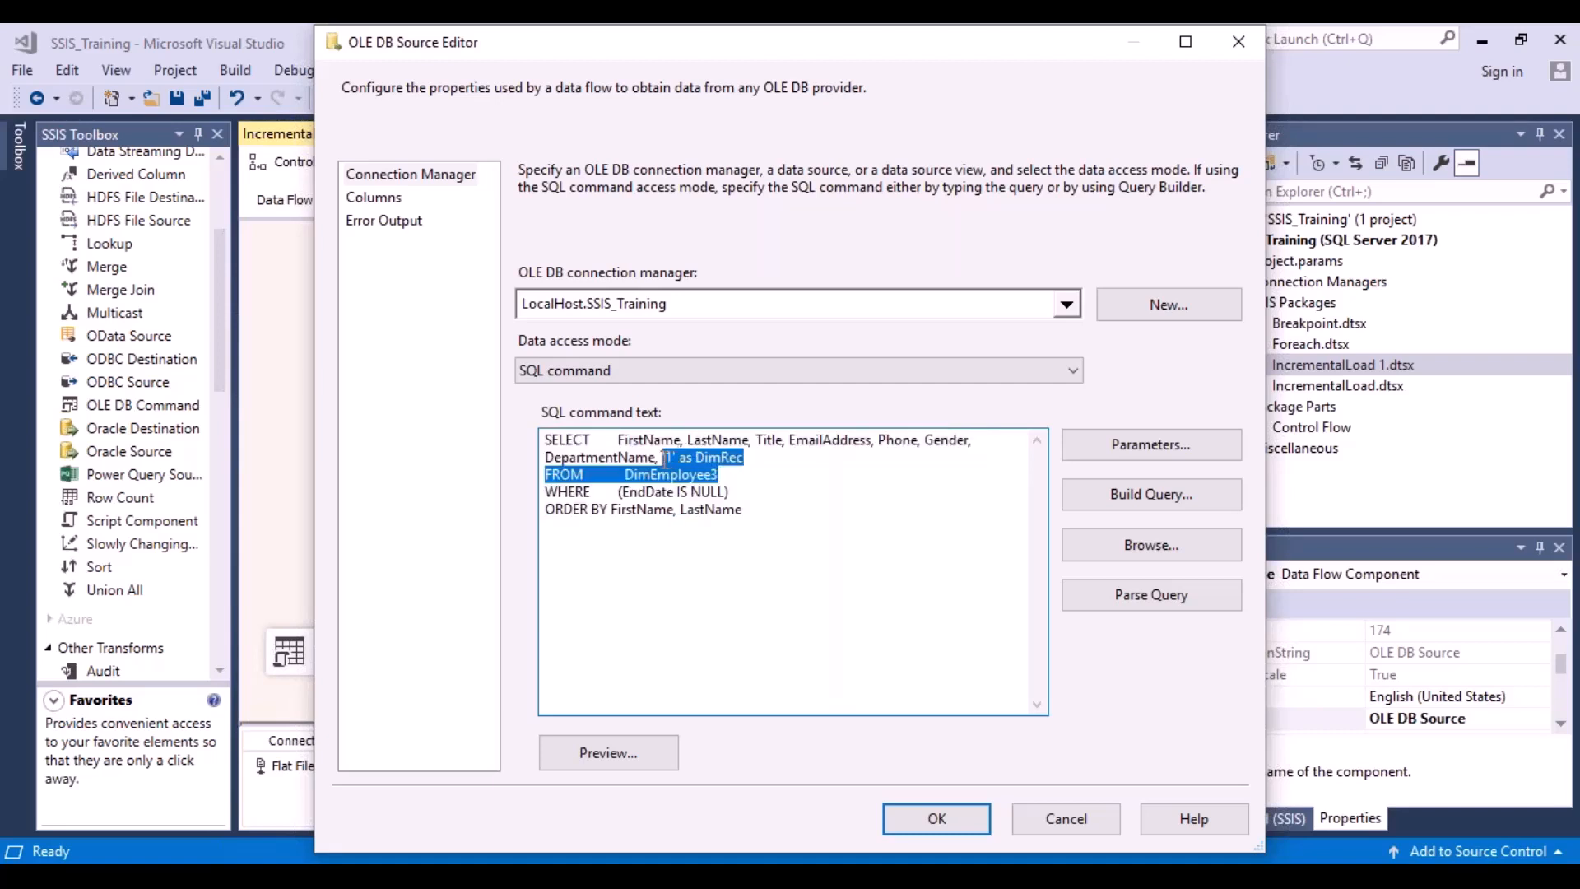
pyautogui.moveTo(752, 492); pyautogui.dragTo(614, 494)
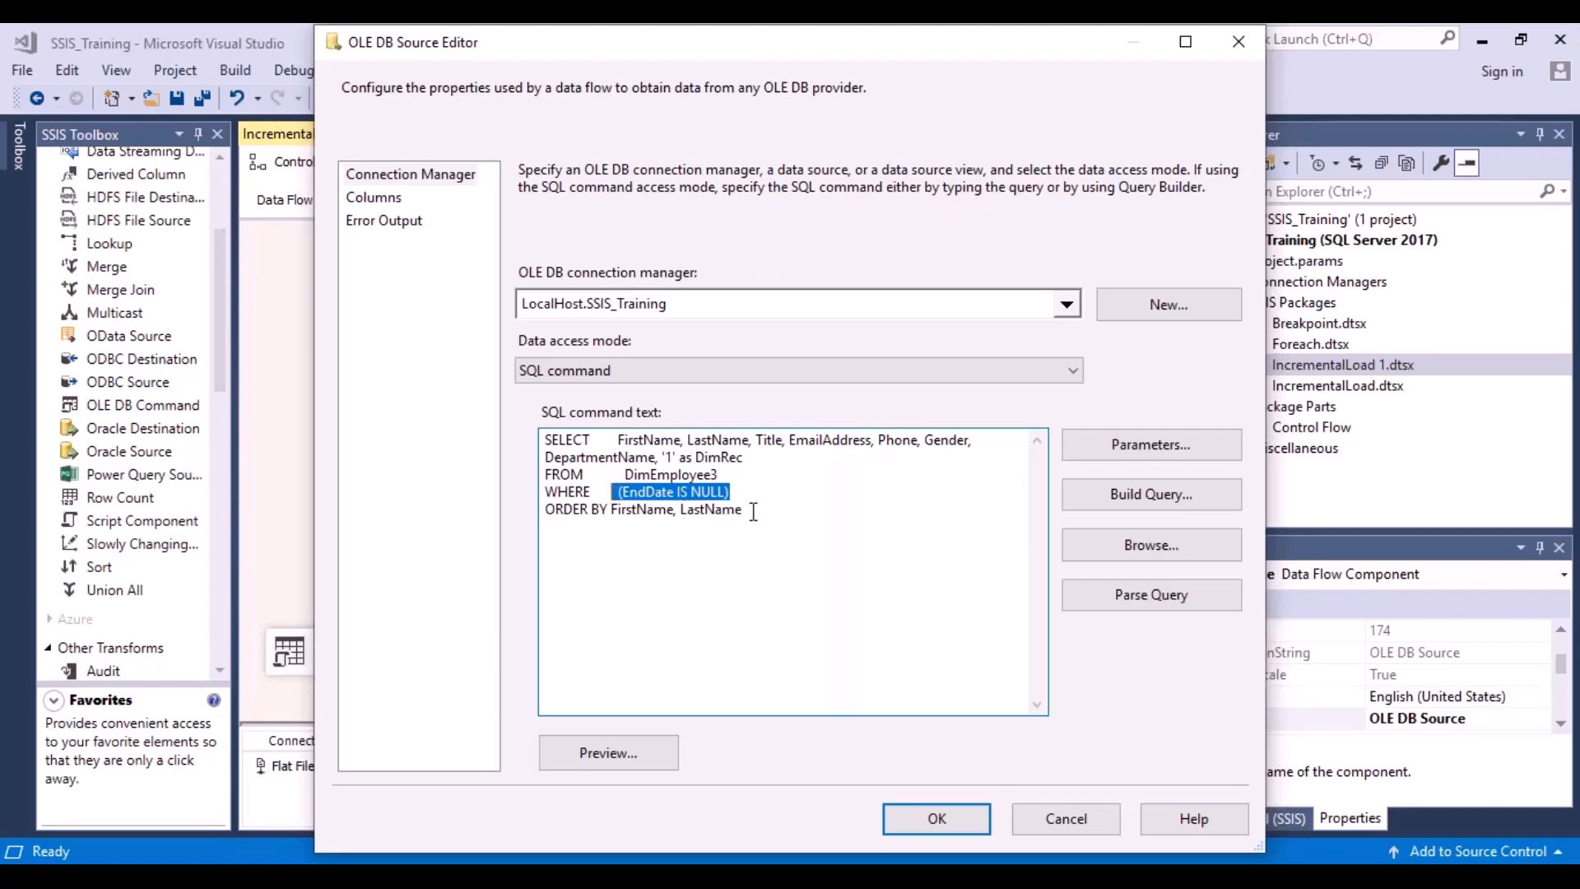
pyautogui.moveTo(744, 510); pyautogui.dragTo(546, 513)
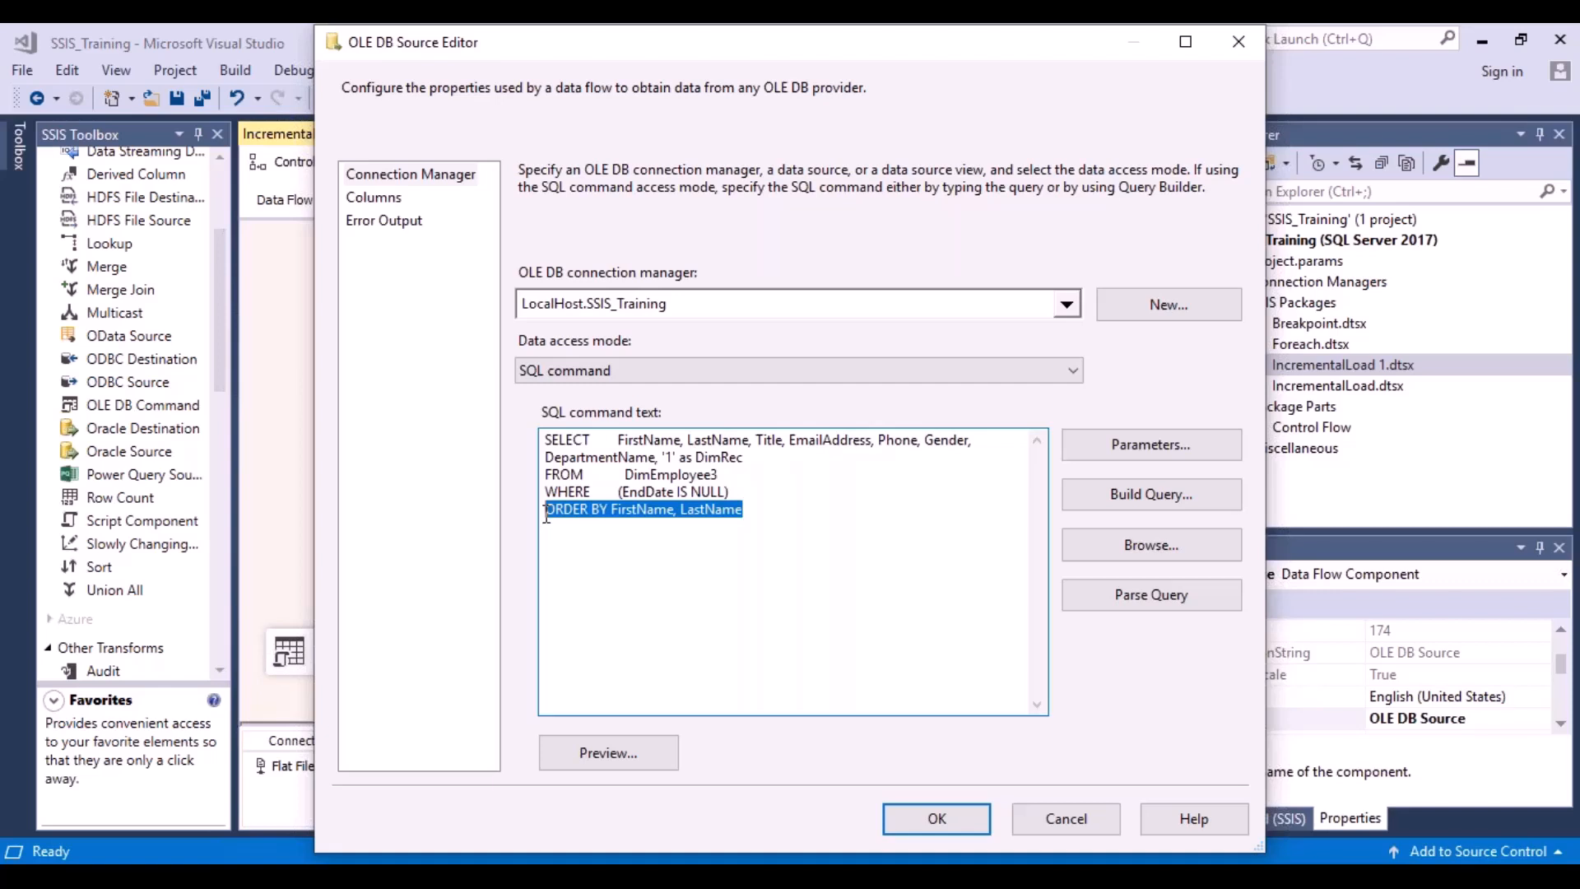
pyautogui.moveTo(774, 519); pyautogui.dragTo(545, 514)
pyautogui.moveTo(769, 515); pyautogui.dragTo(547, 520)
pyautogui.click(776, 561)
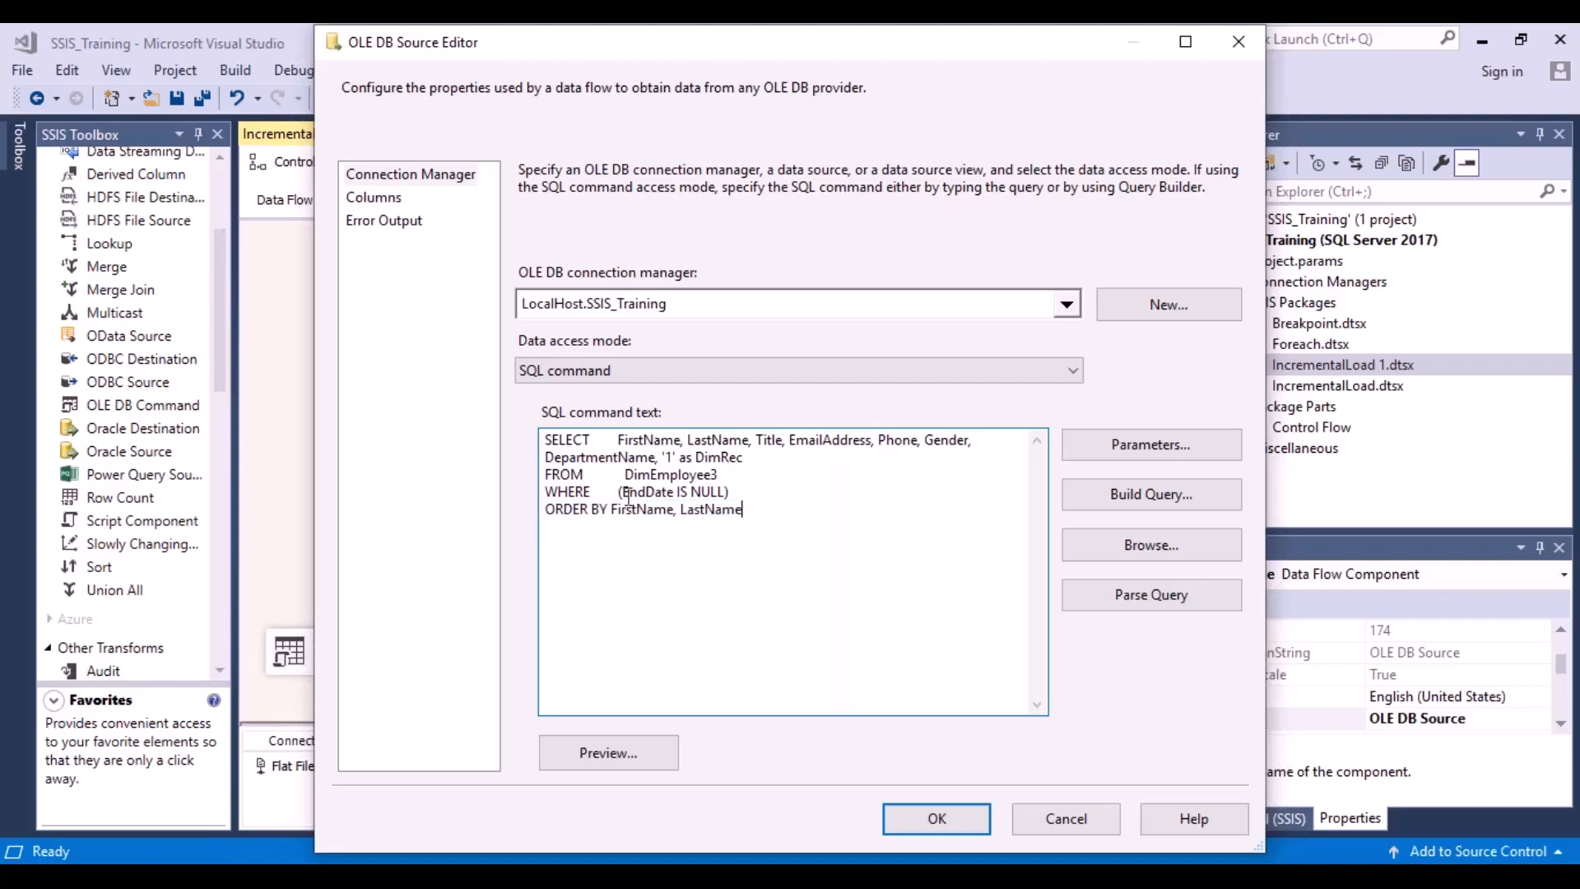
# Examine the DimRec alias, WHERE and ORDER BY clauses again, view the source's columns and close the editor without saving
pyautogui.click(757, 461)
pyautogui.hotkey('ctrl', 'shift', 'Left')
pyautogui.hotkey('ctrl', 'shift', 'Left')
pyautogui.hotkey('ctrl', 'shift', 'Left')
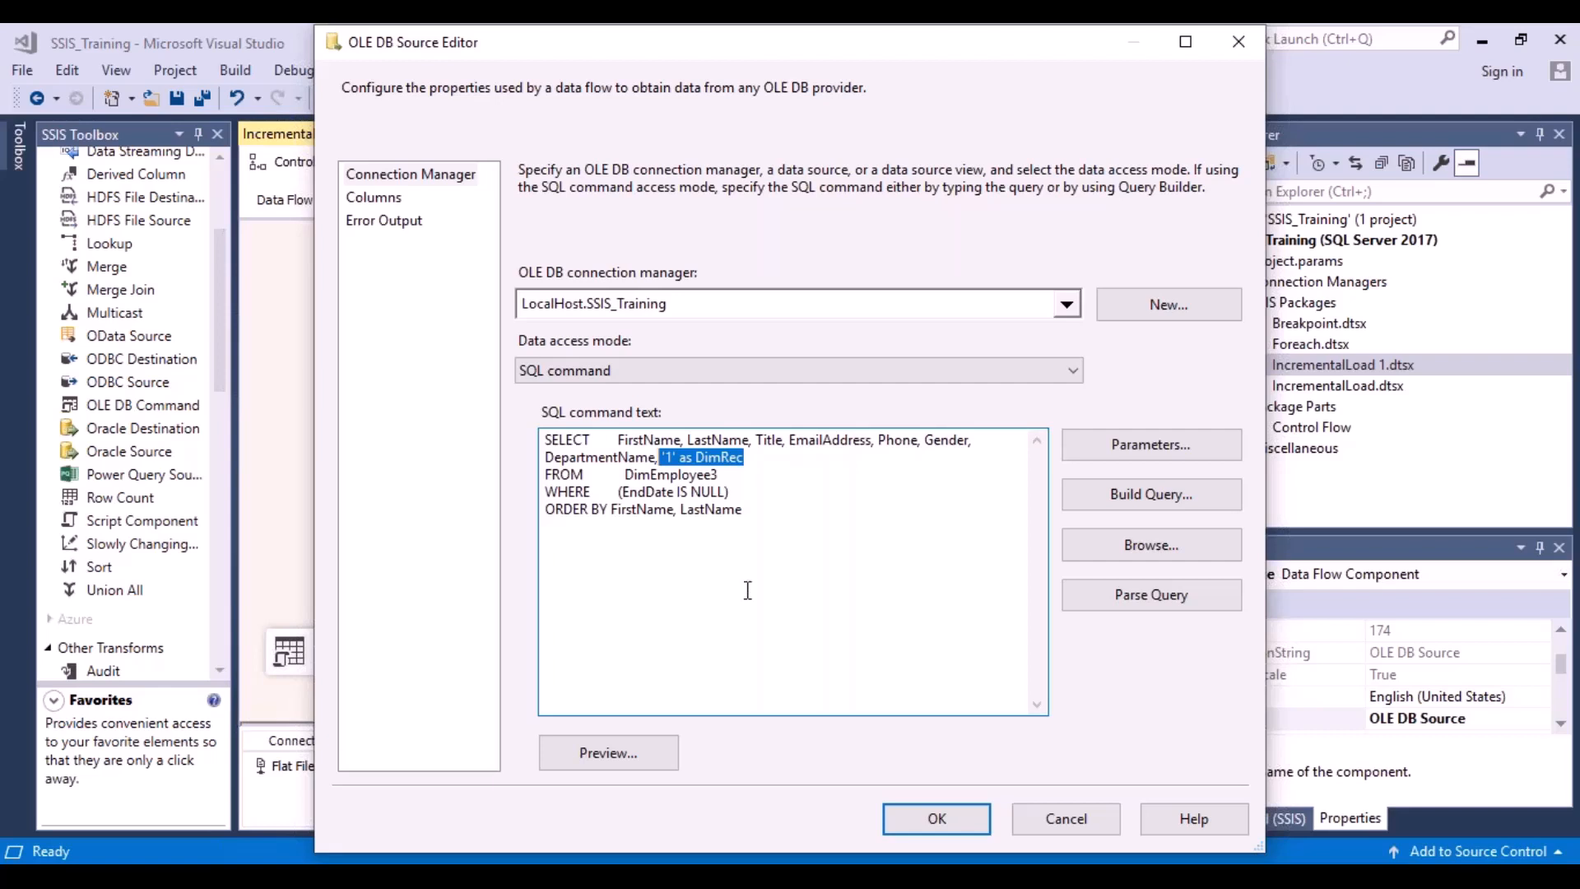
pyautogui.click(762, 465)
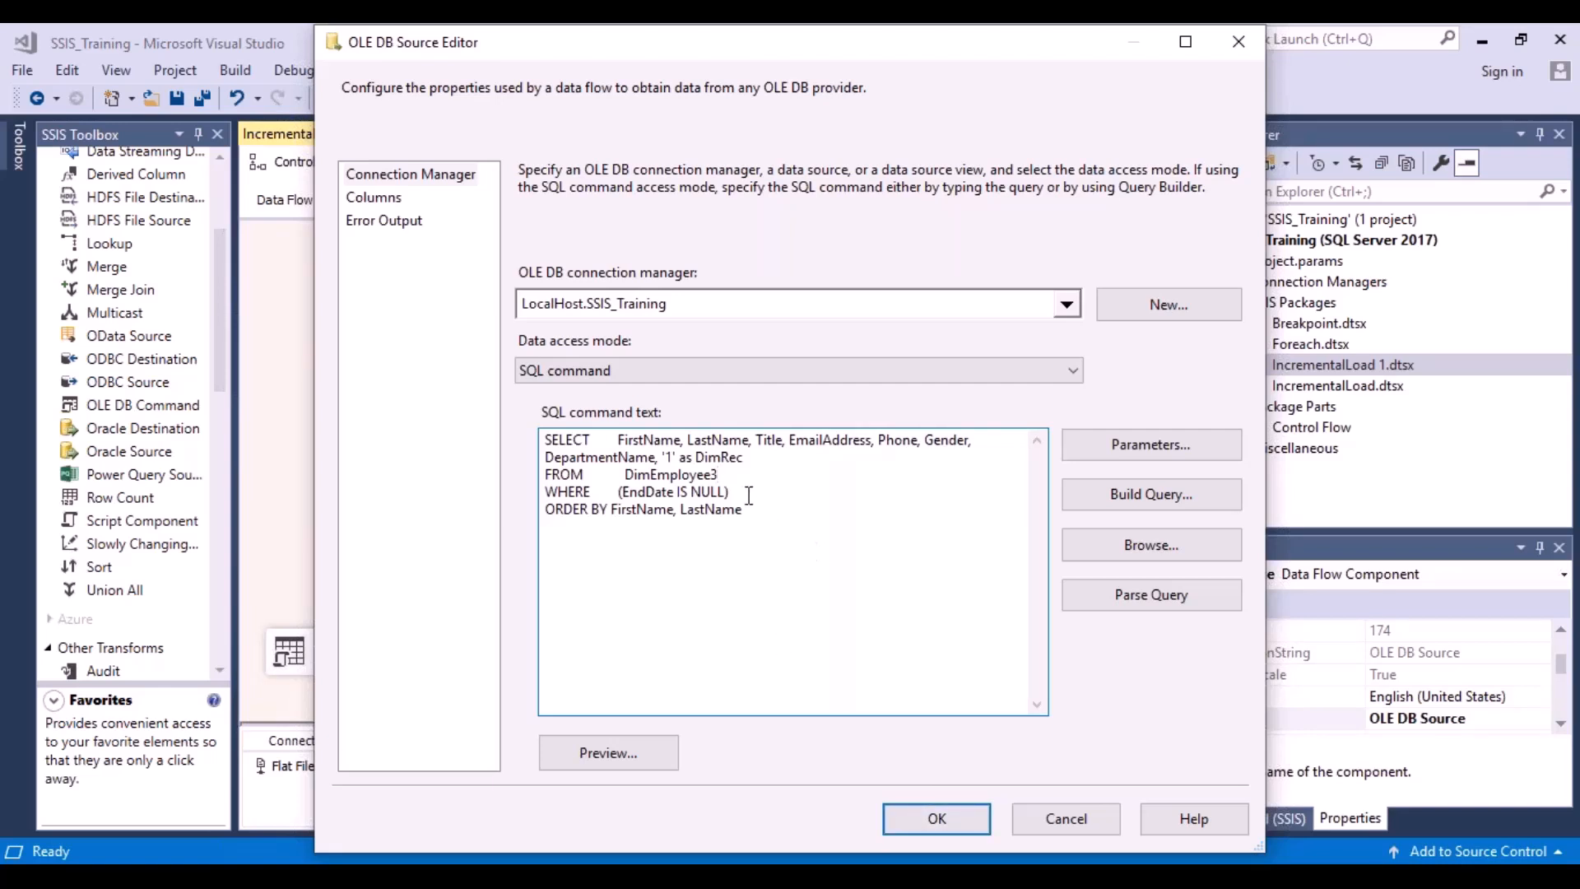
pyautogui.moveTo(749, 494); pyautogui.dragTo(548, 487)
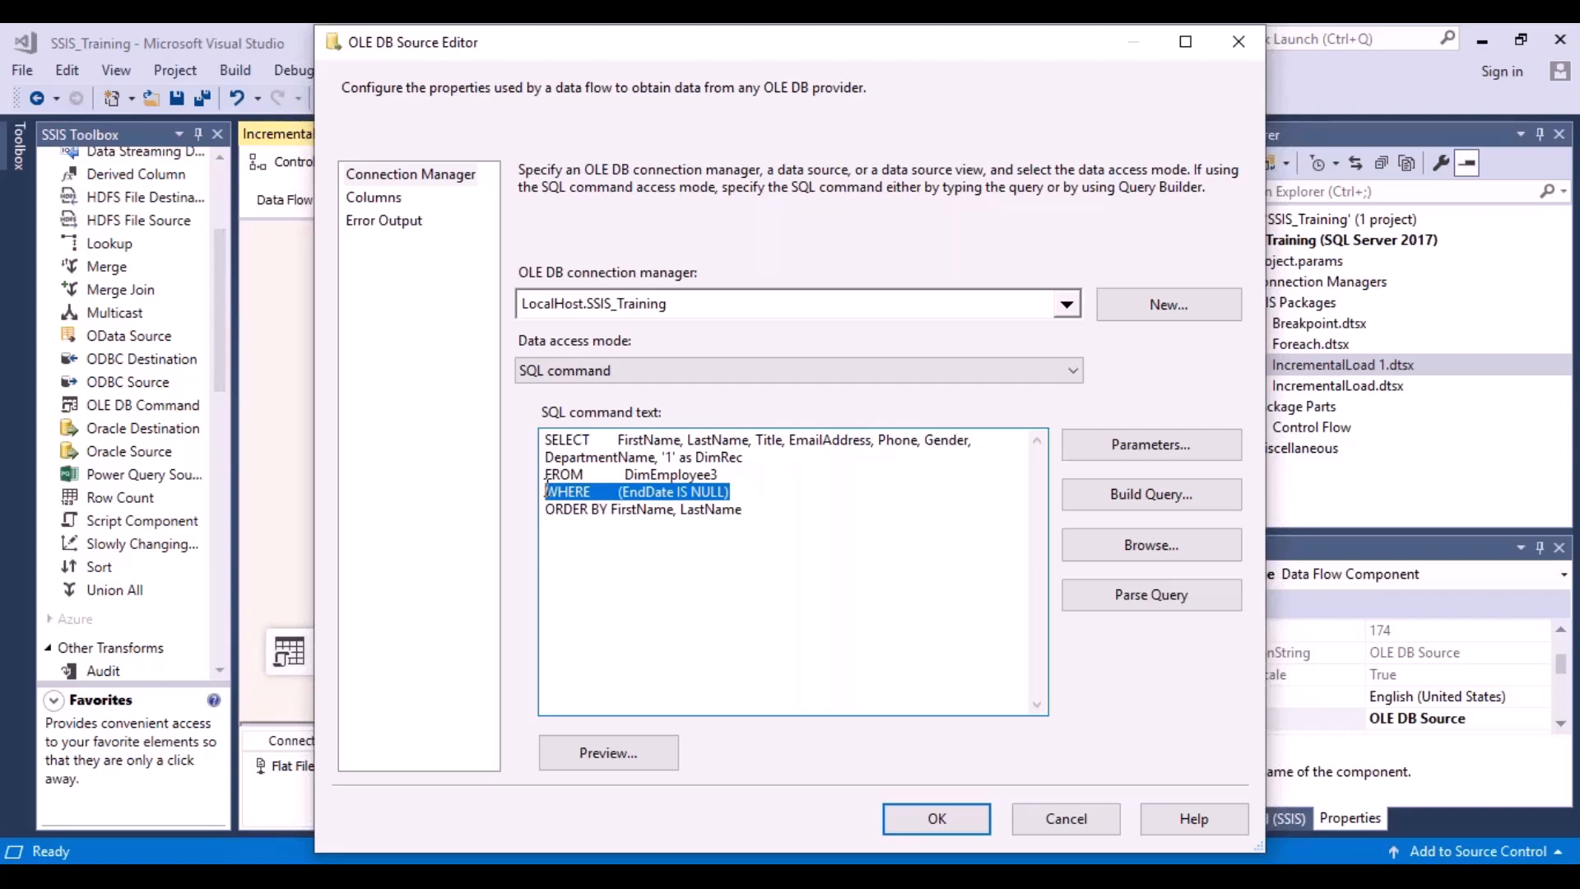
pyautogui.click(755, 515)
pyautogui.moveTo(755, 514); pyautogui.dragTo(541, 511)
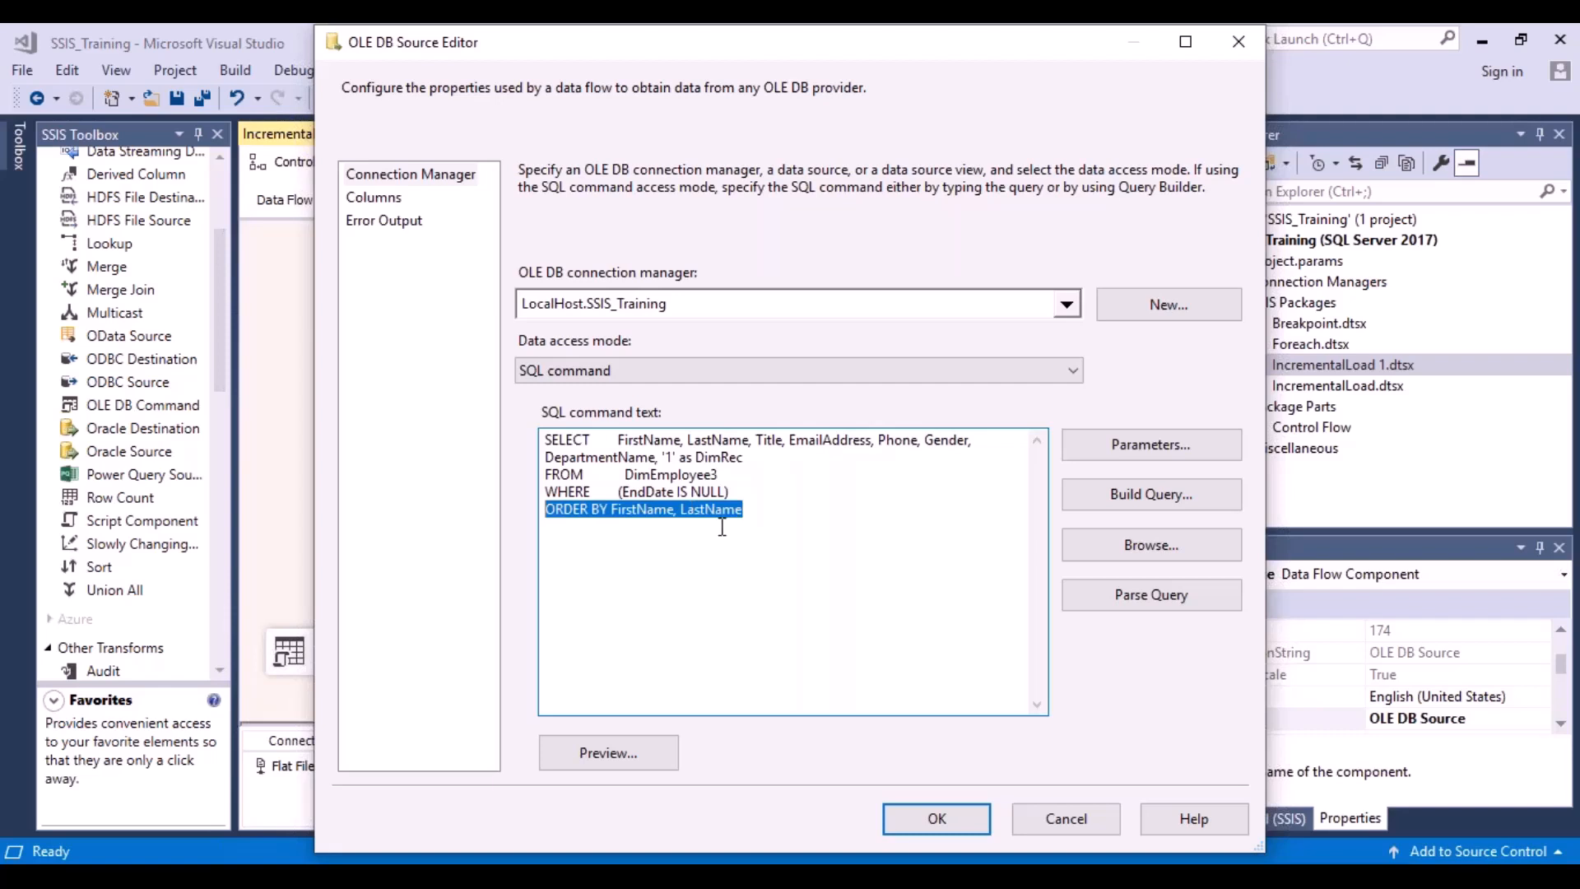
pyautogui.click(385, 198)
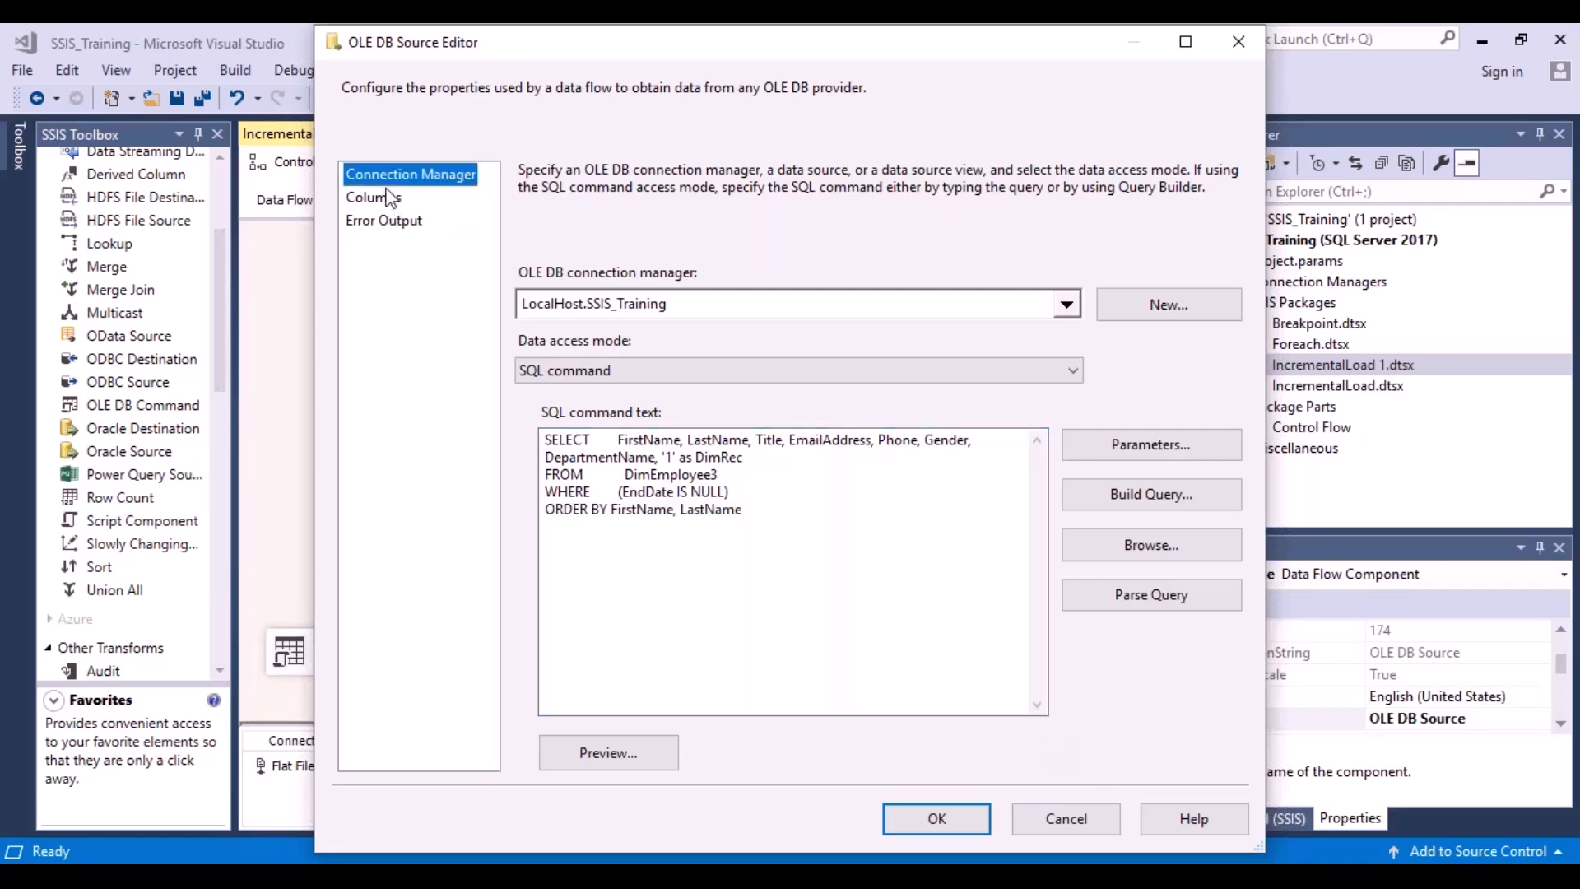
pyautogui.click(1045, 820)
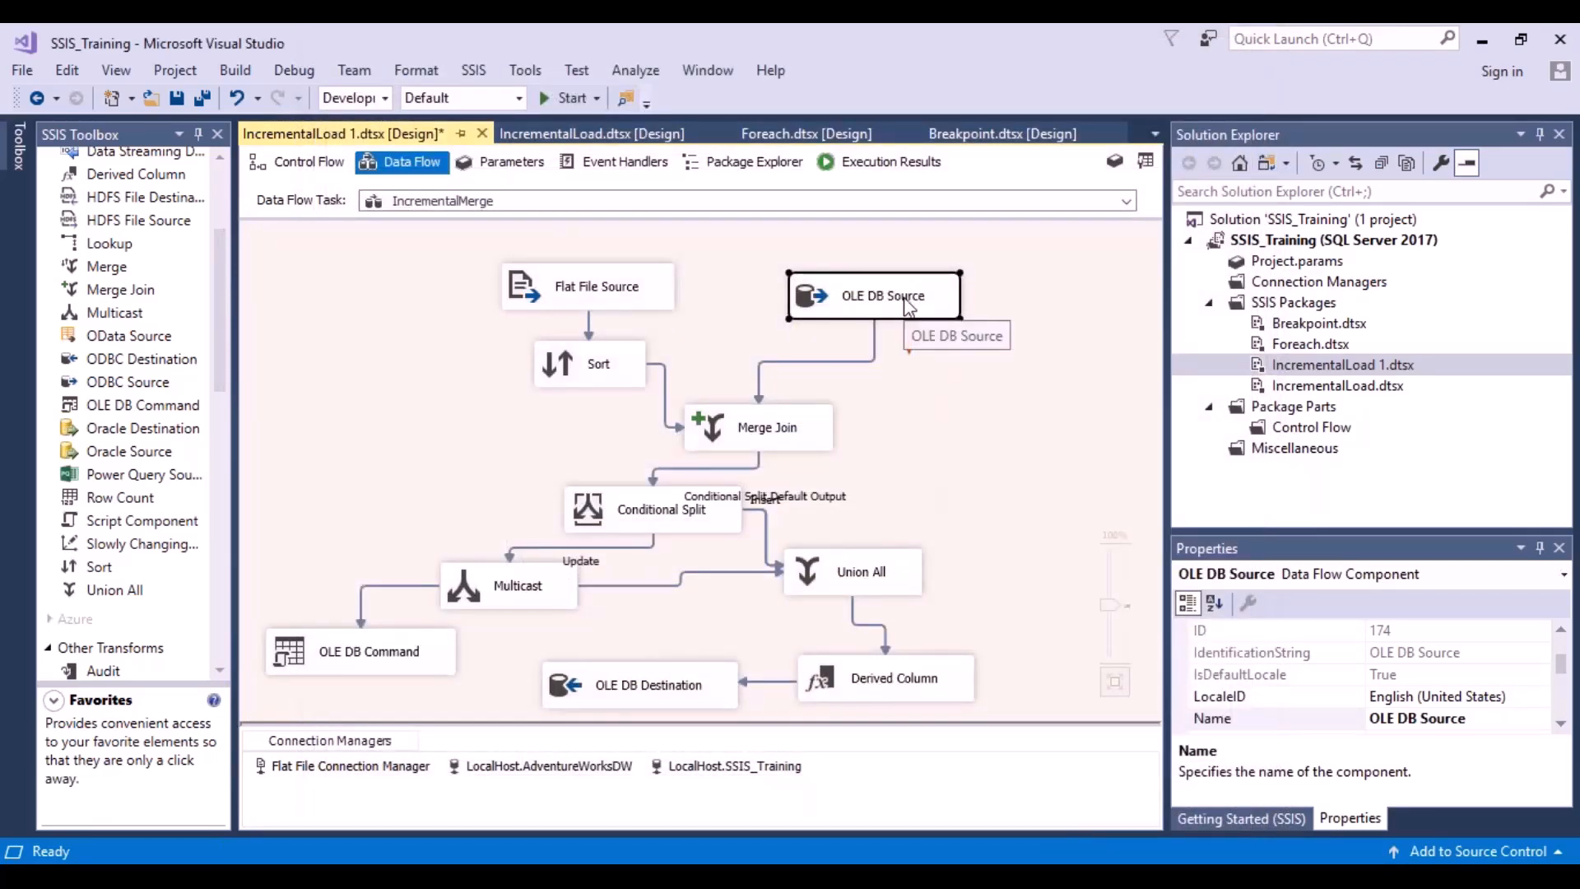
# Open the OLE DB Source's advanced editor, look through its property pages and expand the output columns of OLE DB Source Output
pyautogui.rightClick(904, 299)
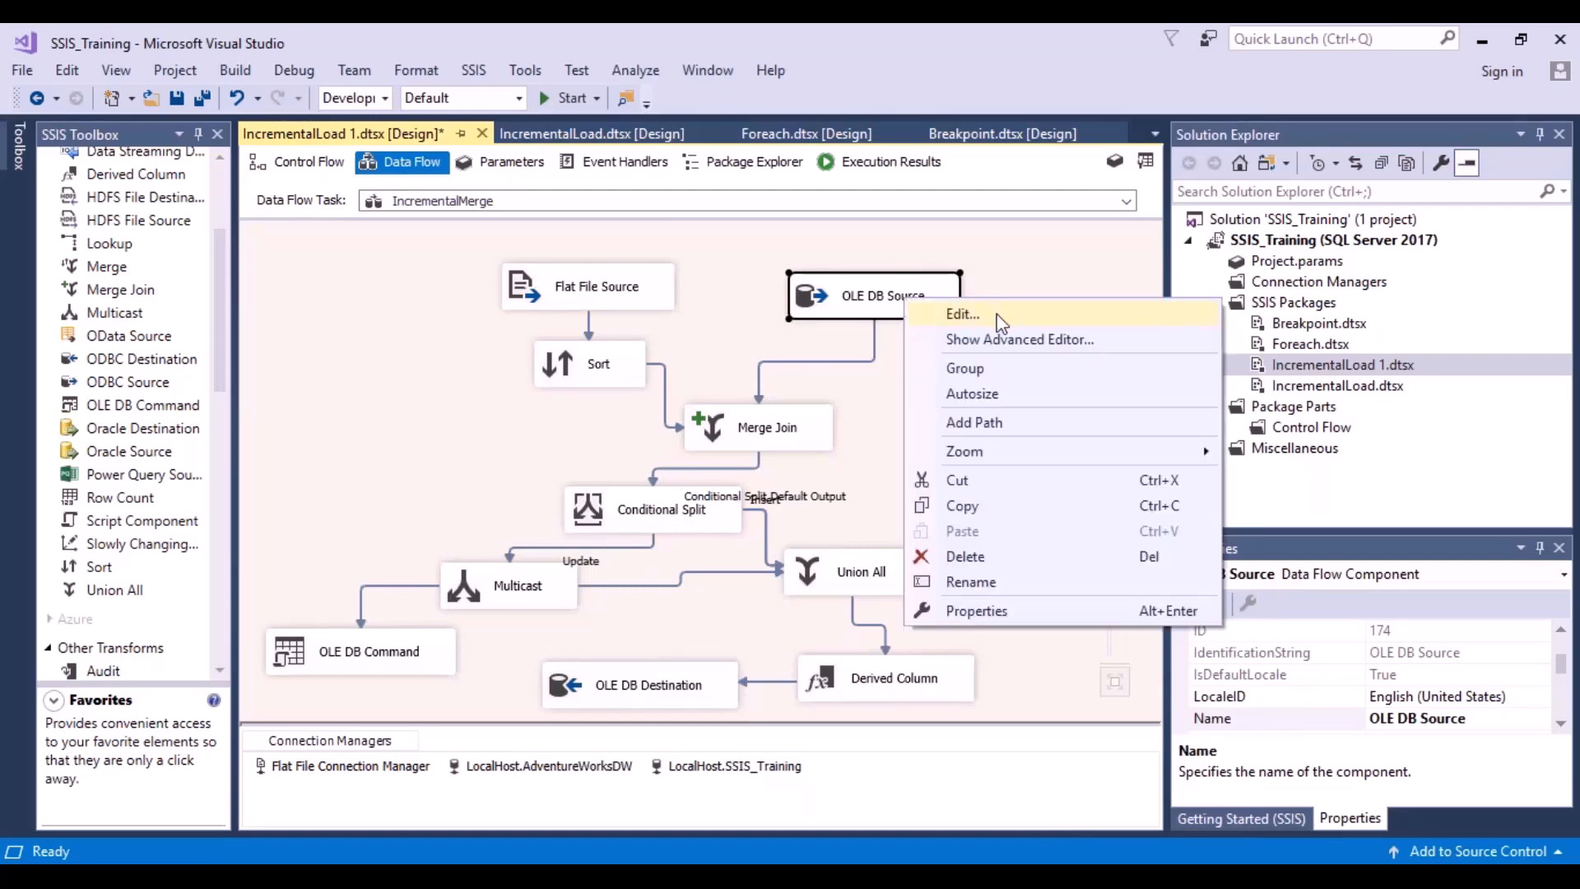
pyautogui.click(1013, 356)
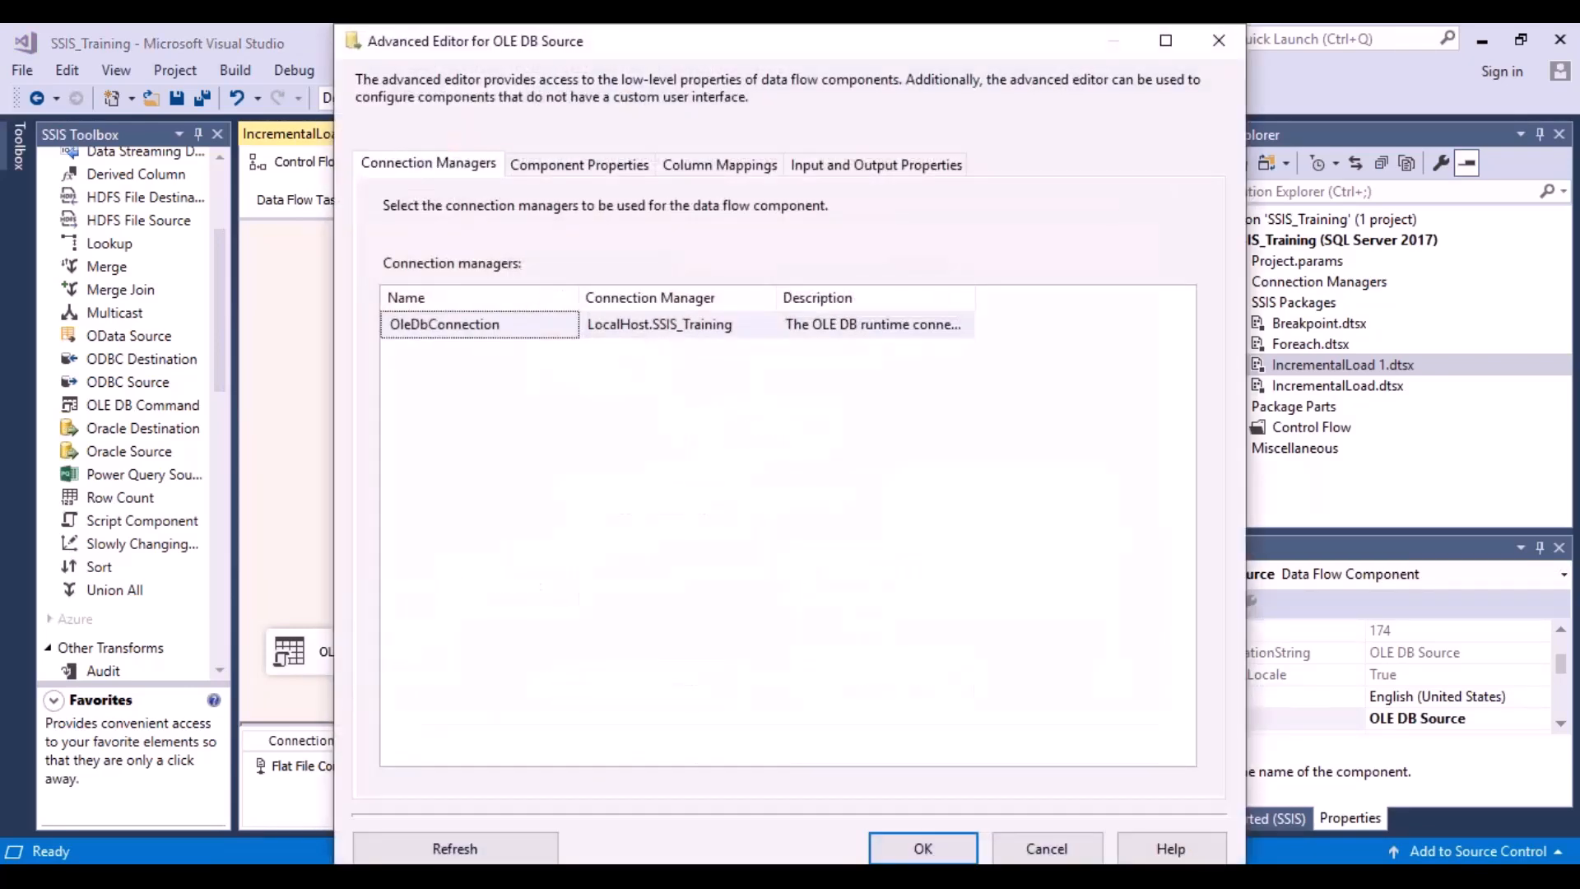
pyautogui.click(669, 167)
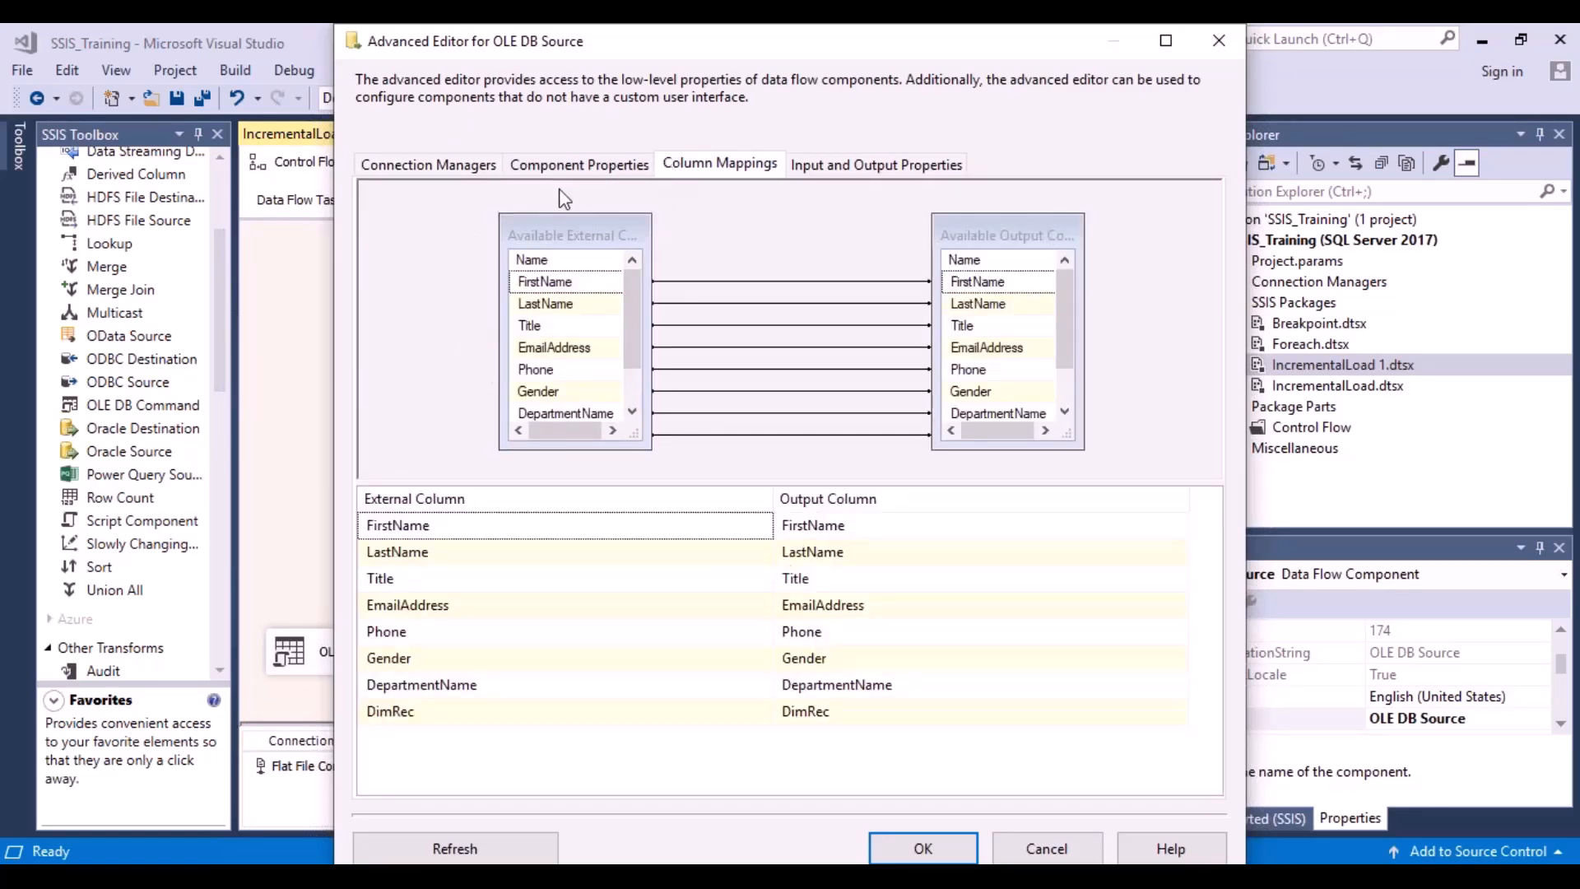
pyautogui.click(558, 165)
pyautogui.click(848, 167)
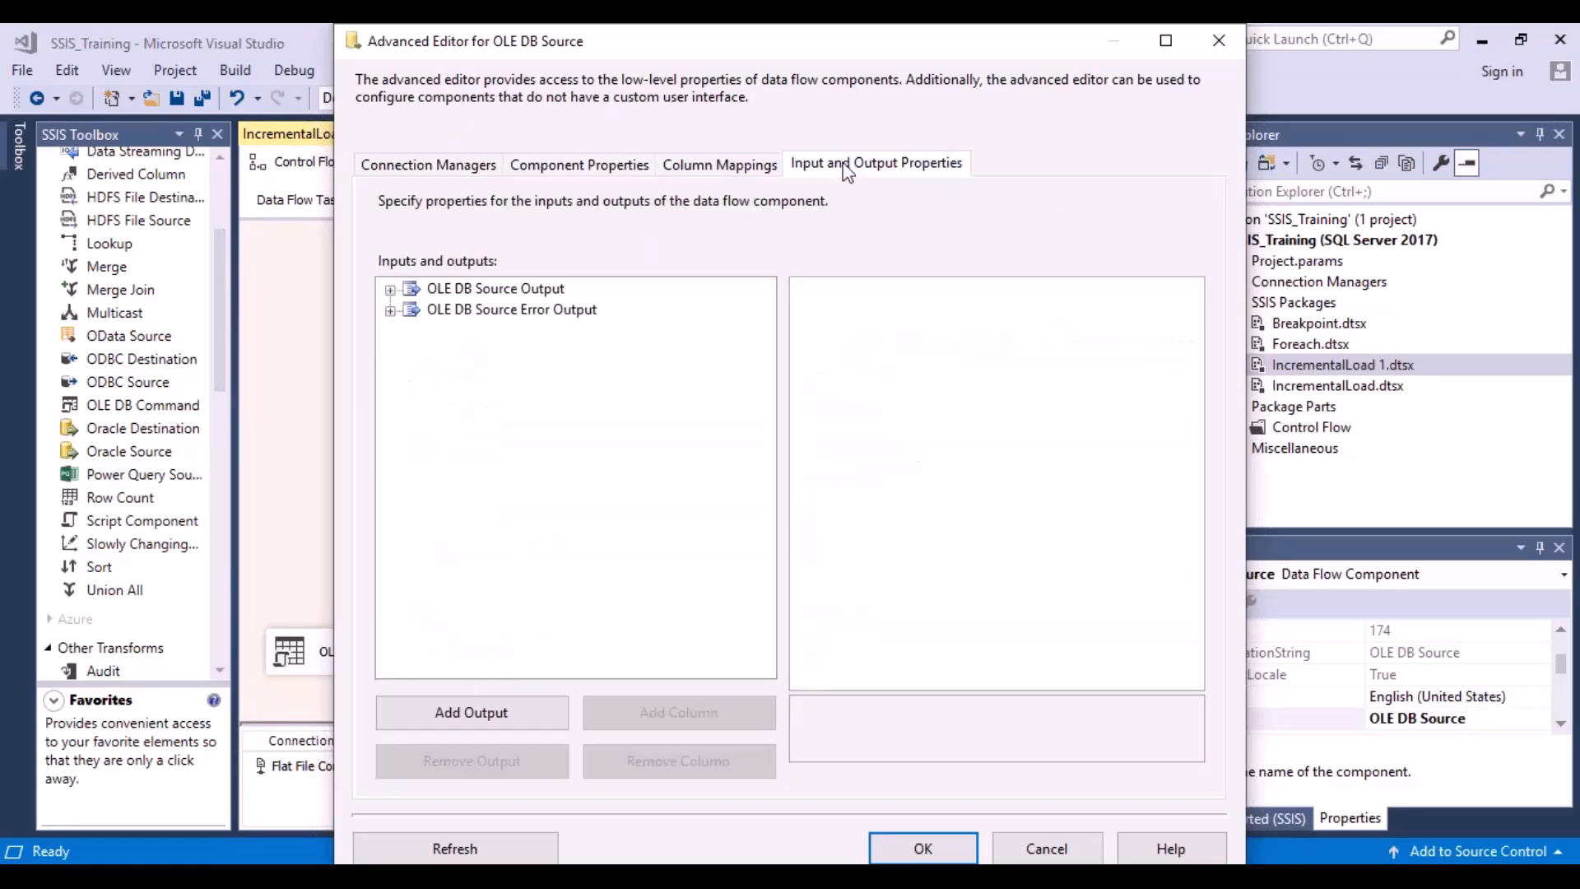
pyautogui.click(390, 289)
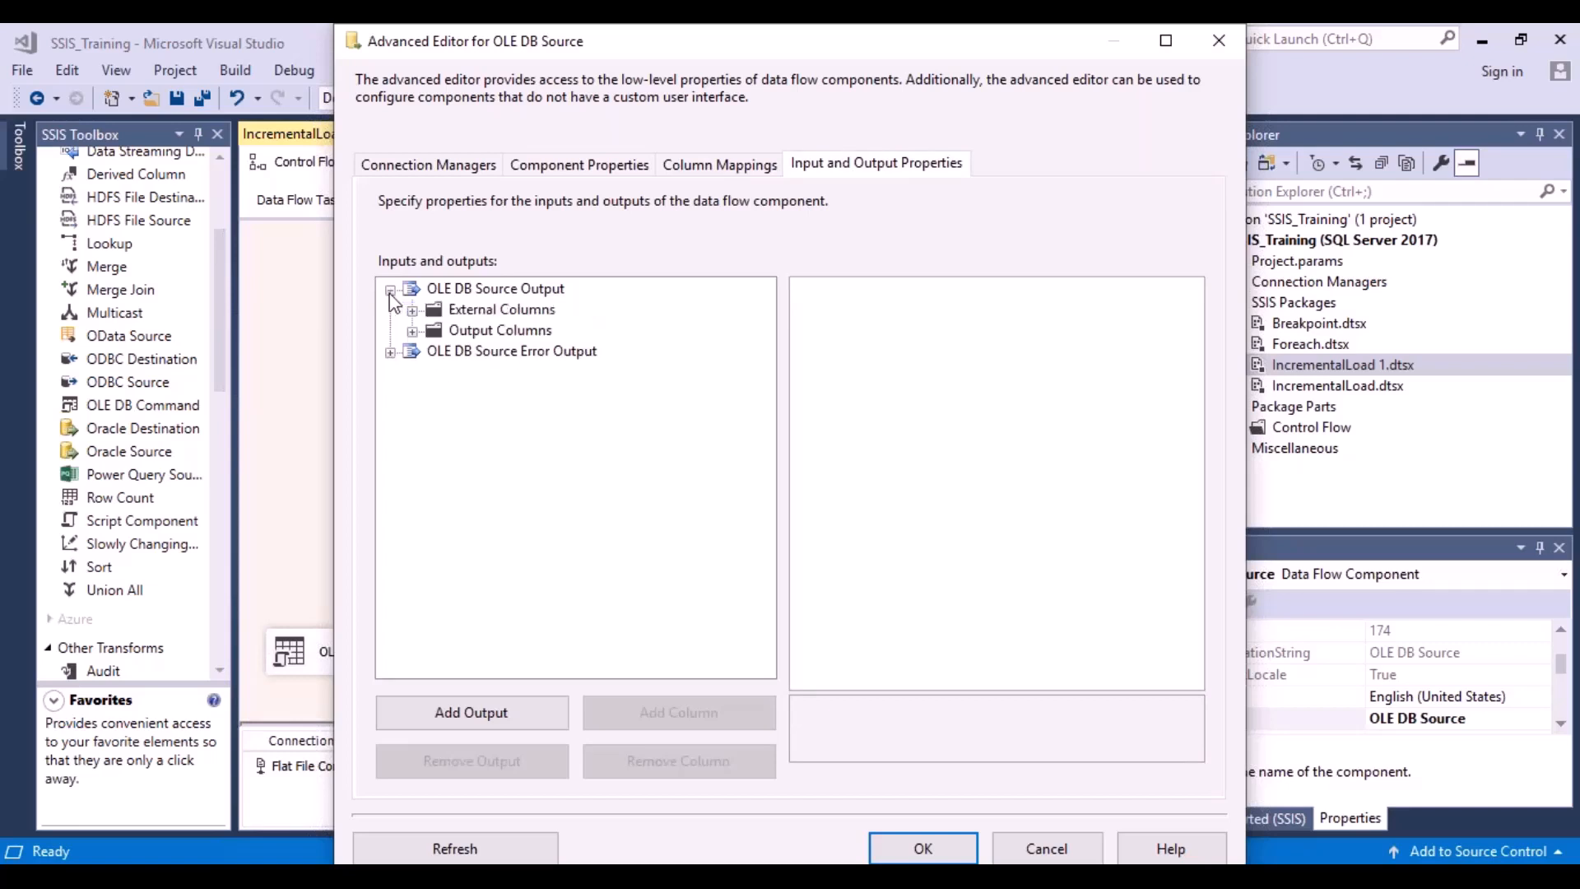
pyautogui.click(471, 331)
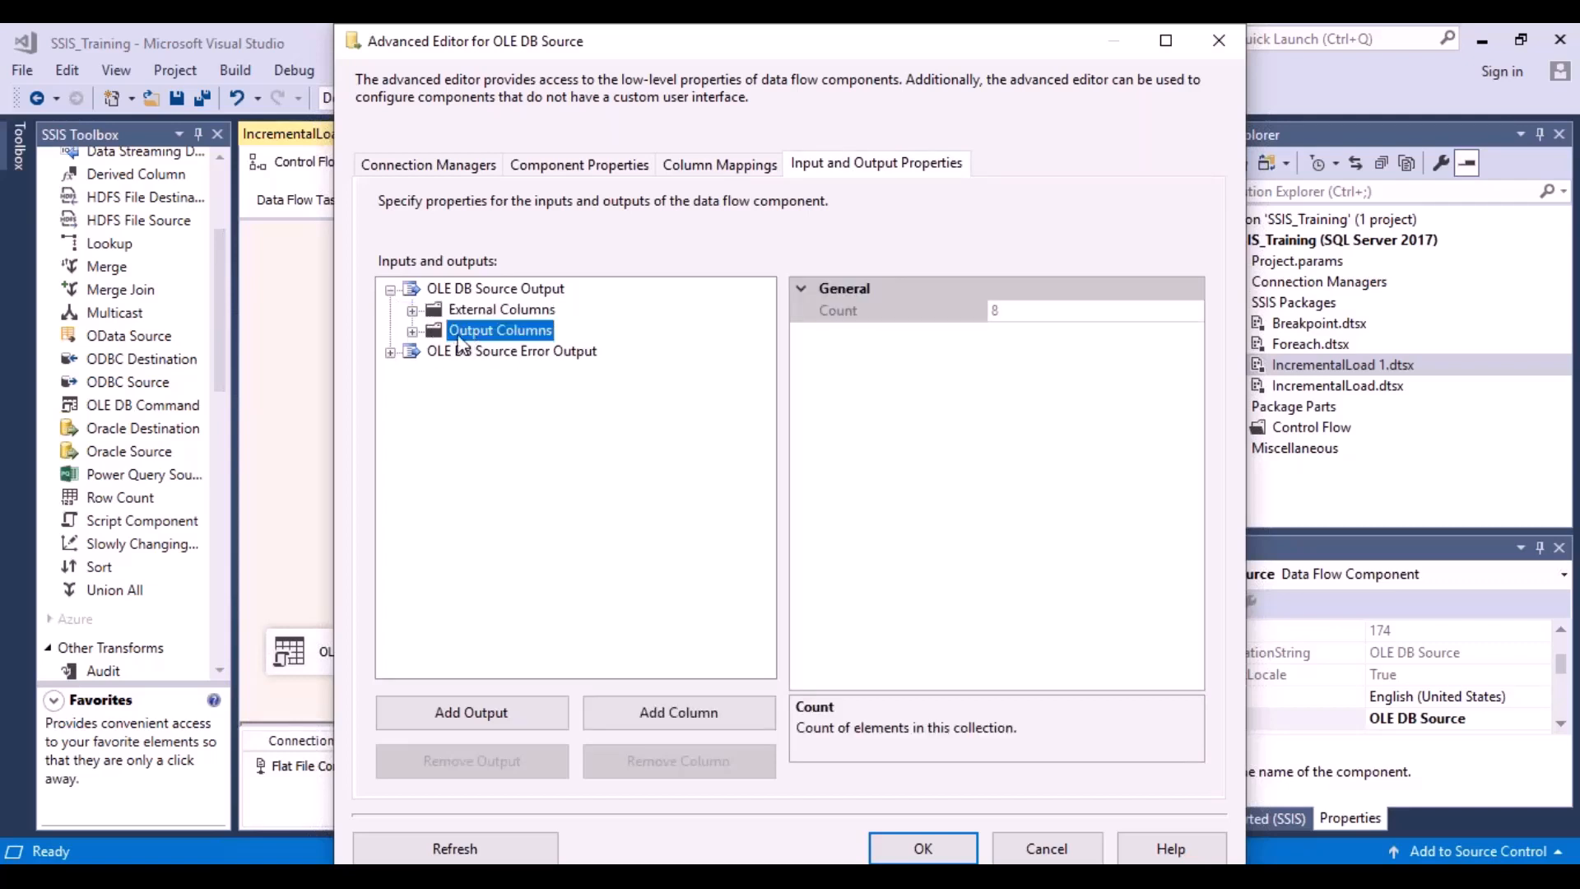
pyautogui.click(412, 332)
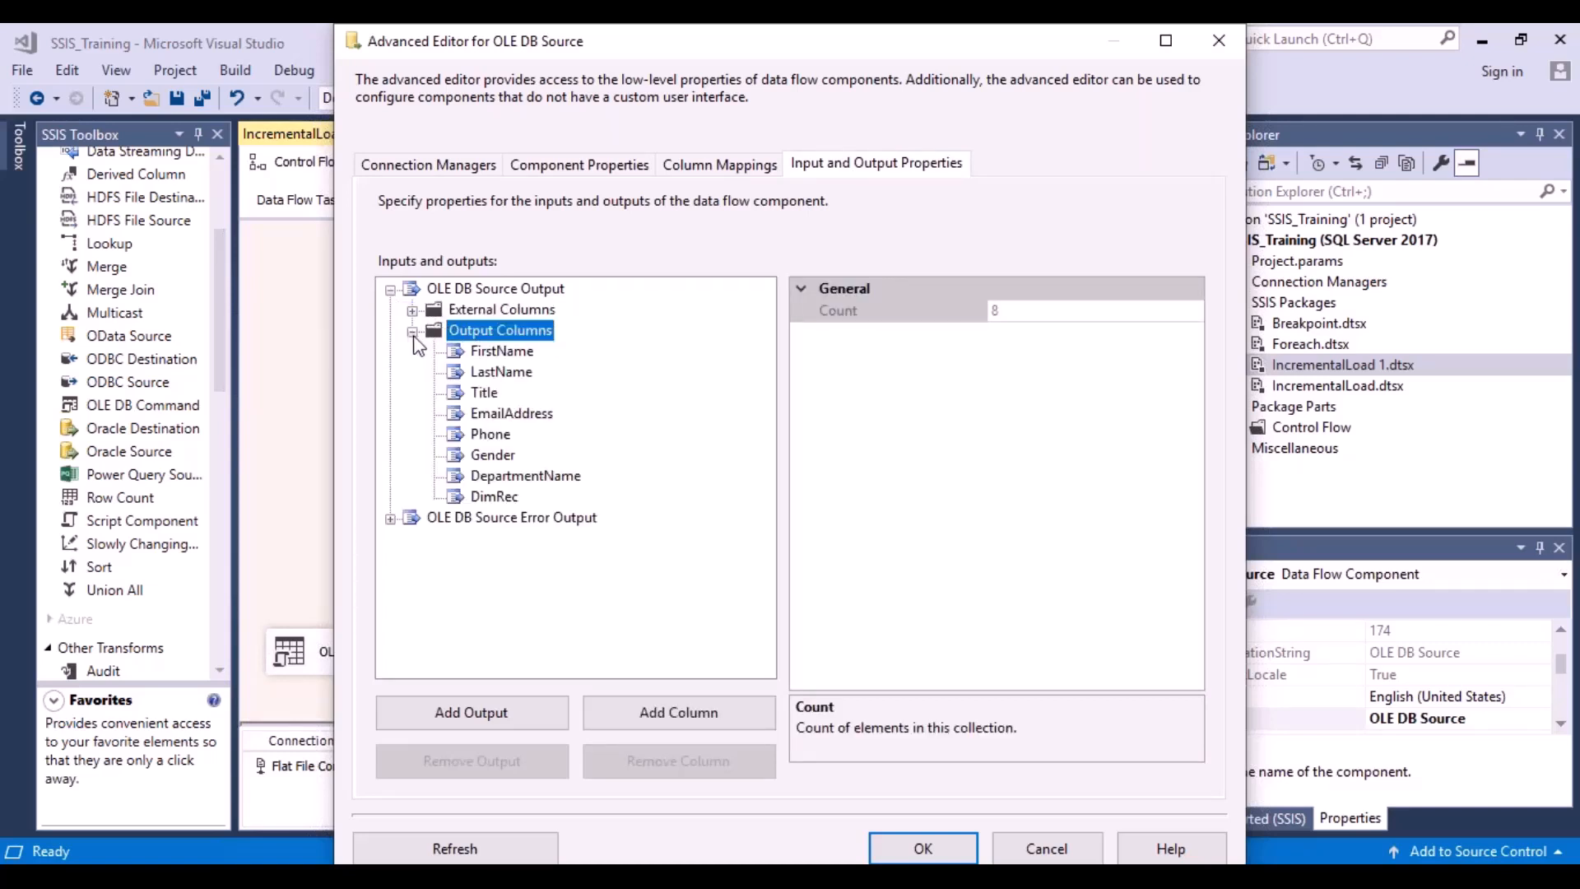
# Inspect the IsSorted property of the OLE DB Source Output and its available values
pyautogui.click(498, 290)
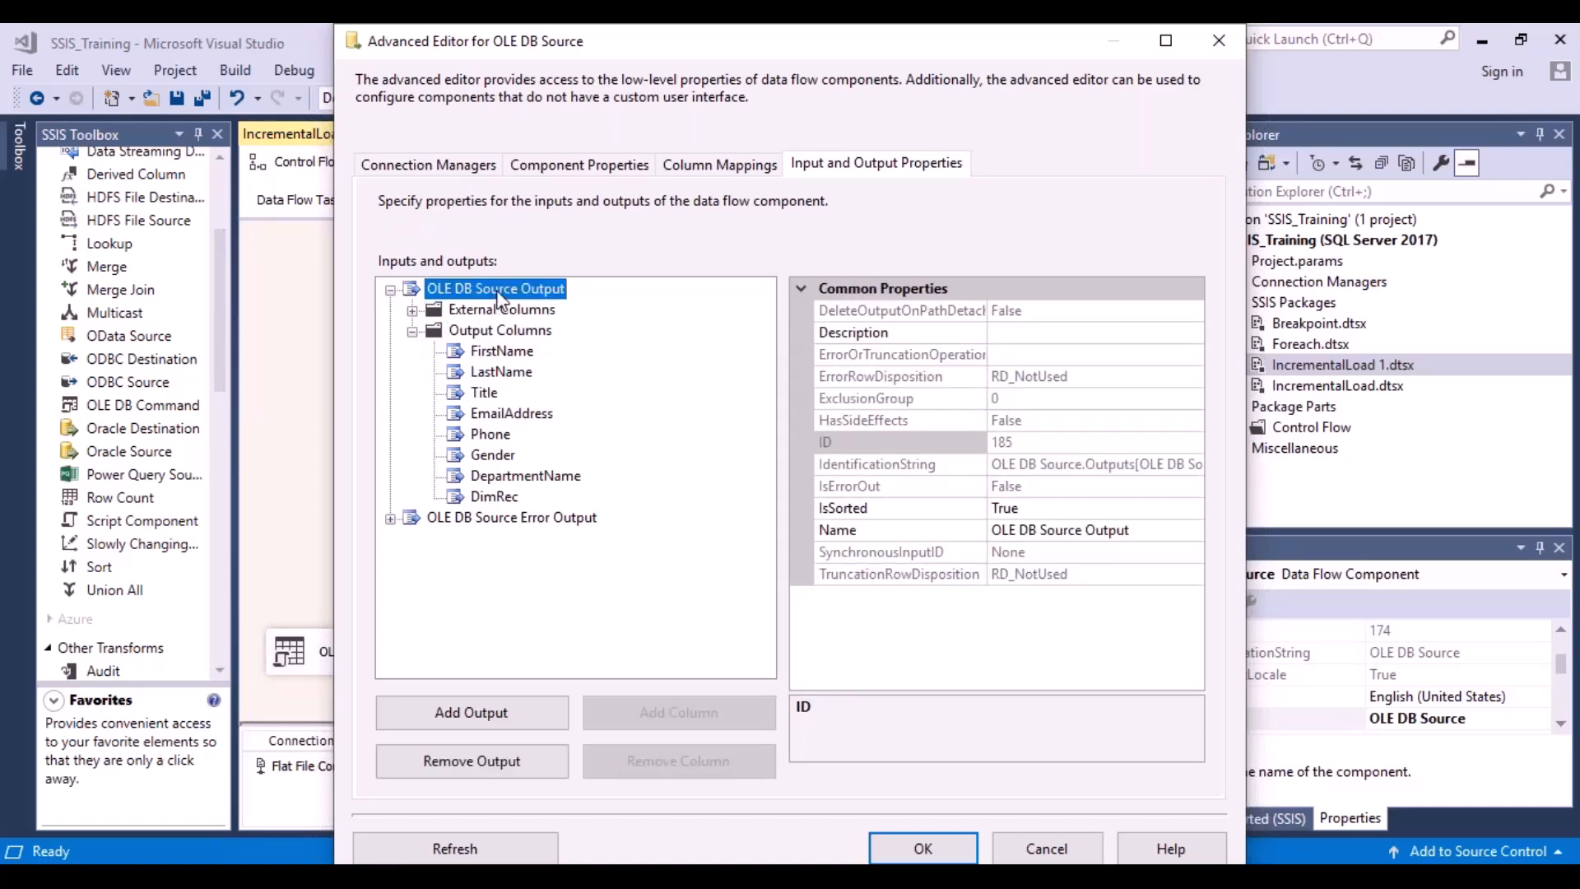
pyautogui.click(1029, 512)
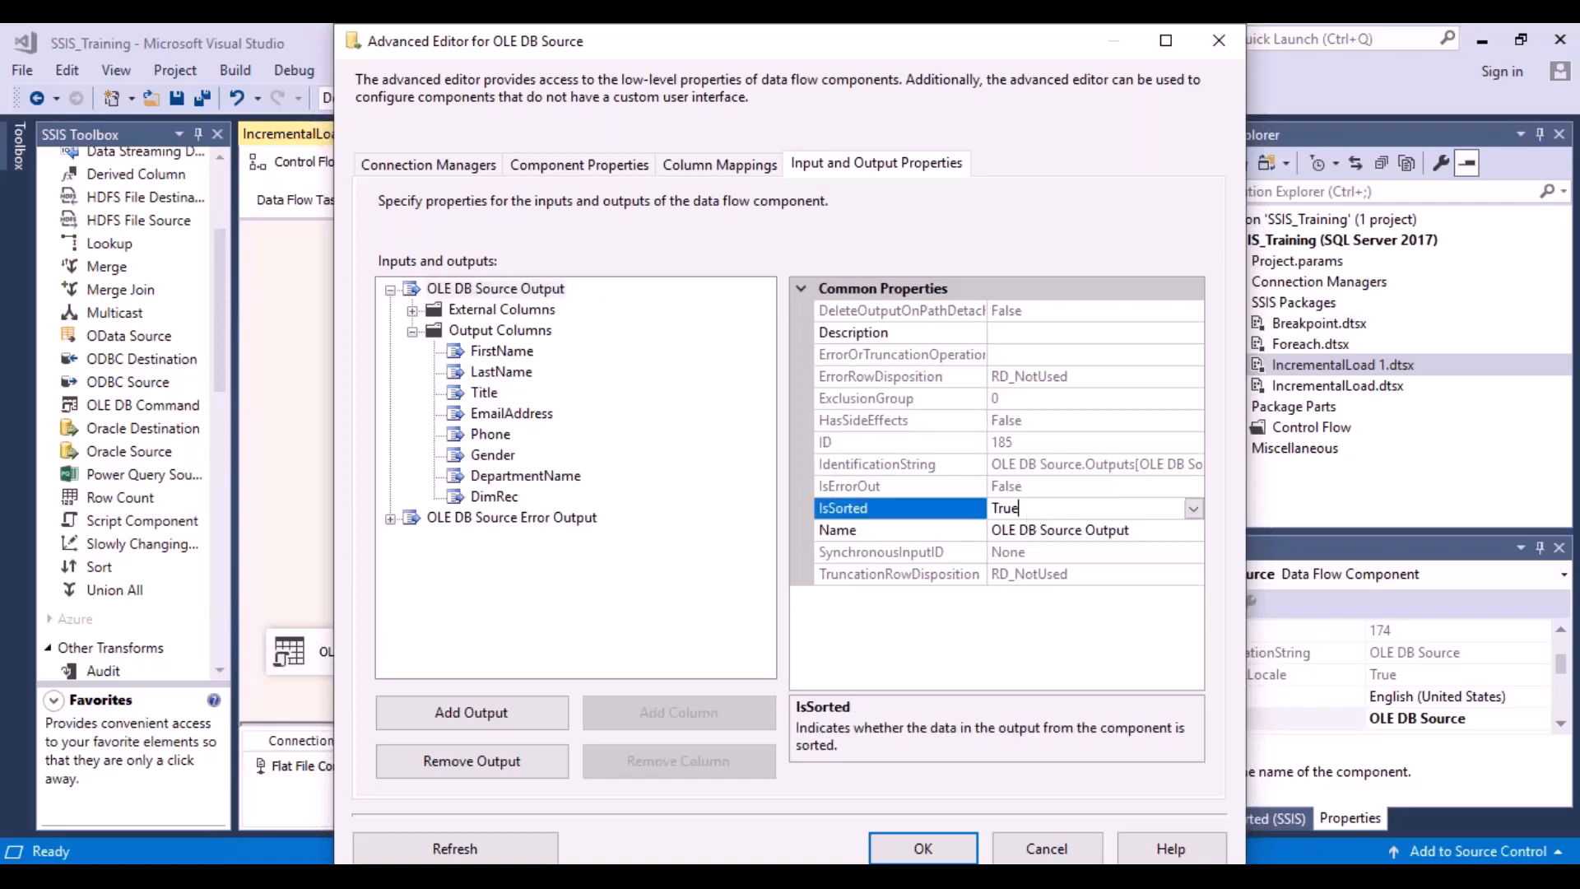
pyautogui.click(1195, 512)
# Set SortKeyPosition to 1 for the FirstName output column and 2 for the LastName output column
pyautogui.click(512, 351)
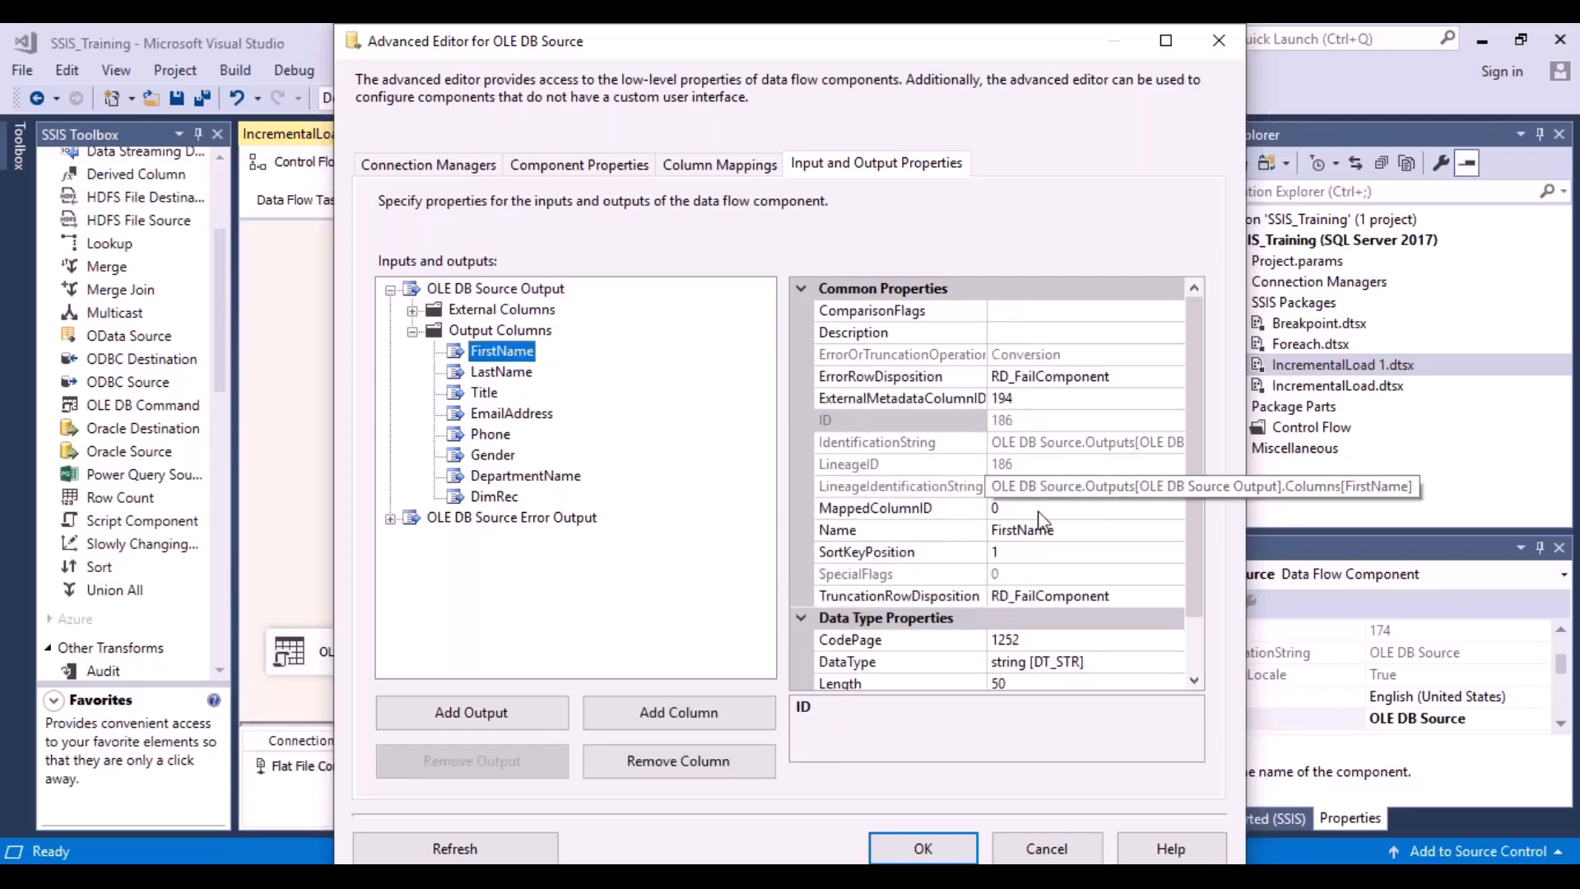
pyautogui.click(1035, 553)
pyautogui.write('1')
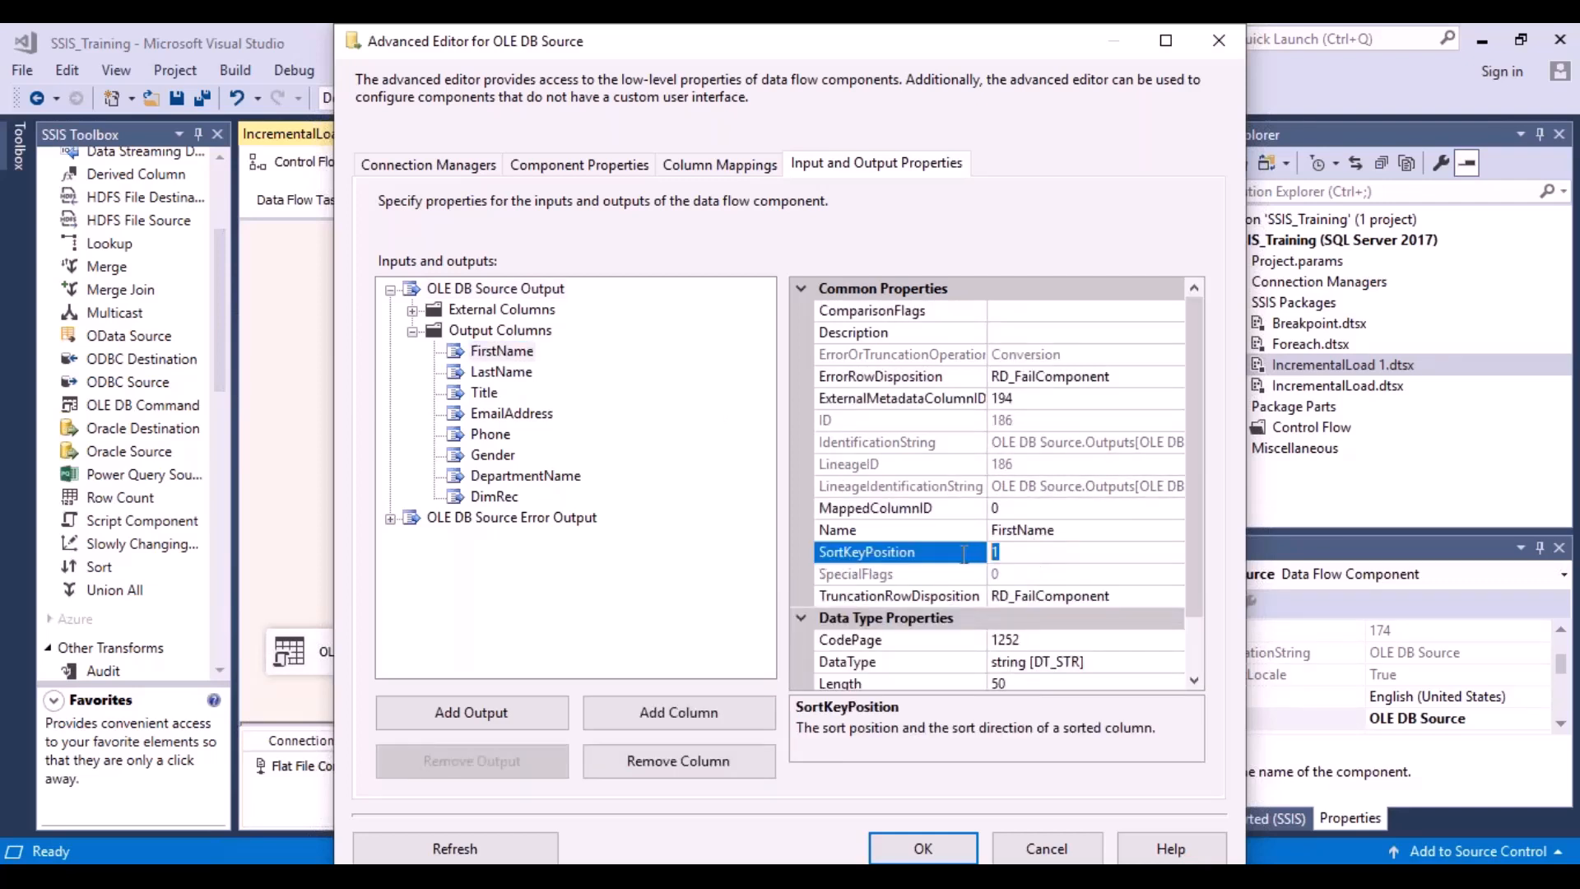
pyautogui.click(504, 372)
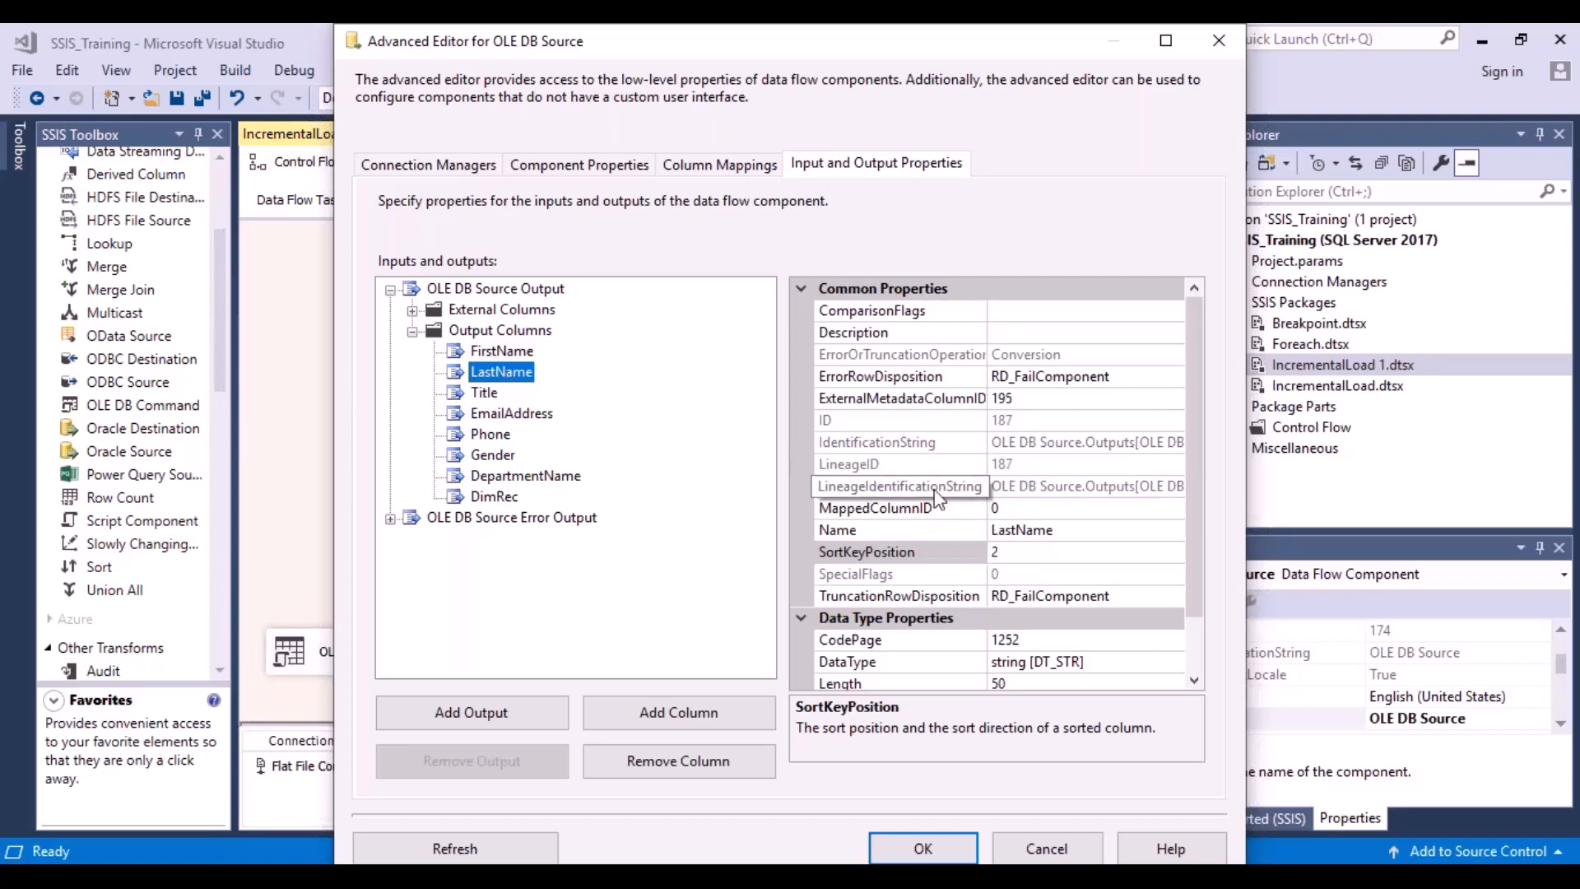
pyautogui.click(980, 553)
pyautogui.write('2')
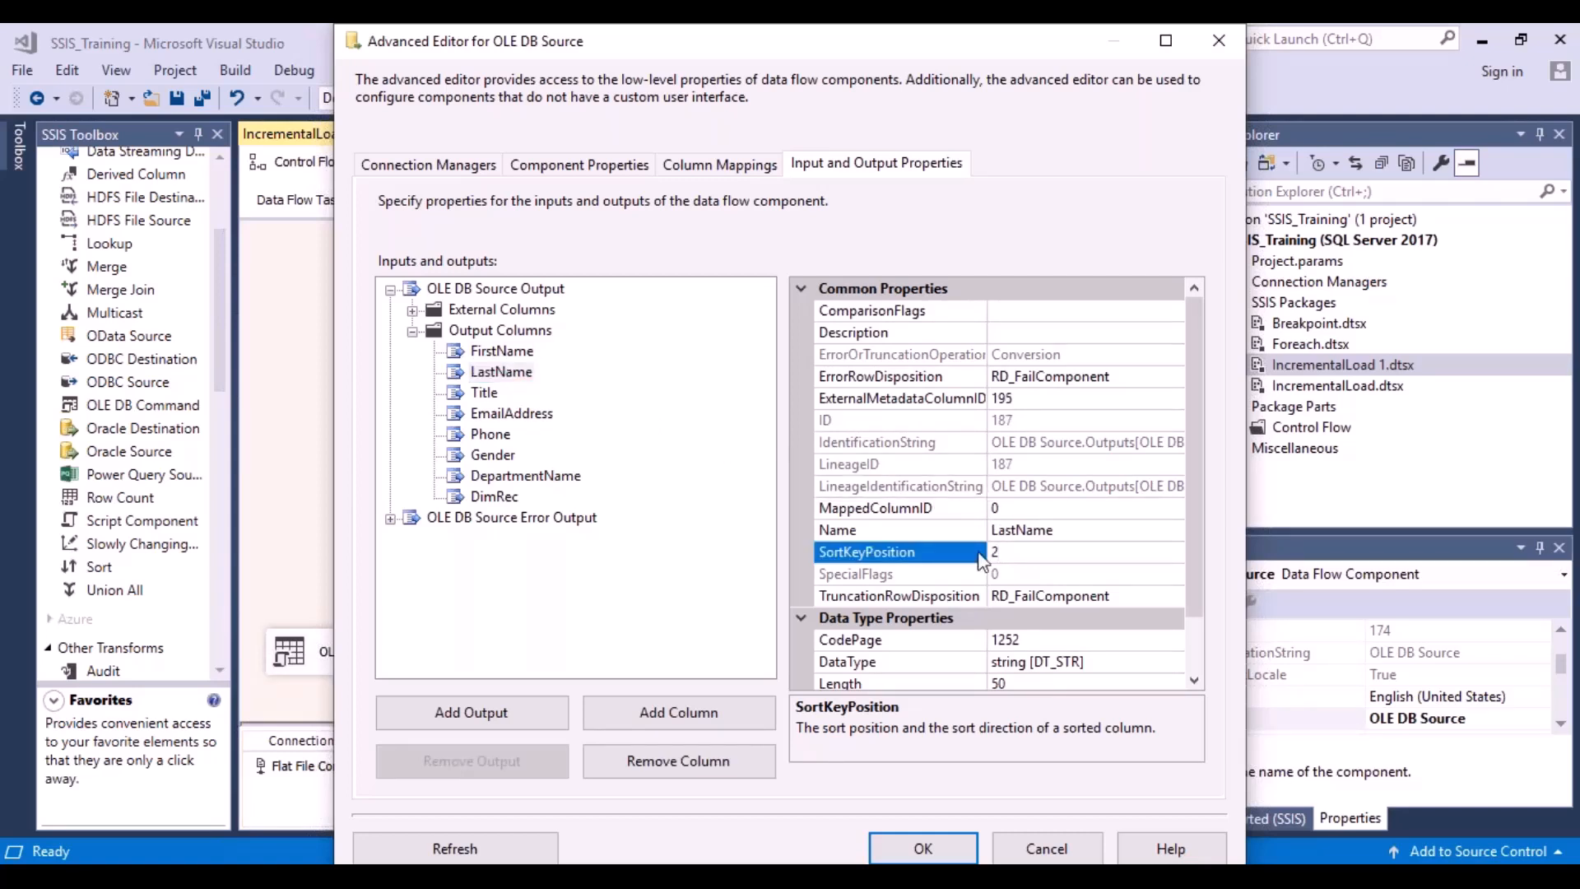
# Recheck the FirstName column's sort key and the IsSorted property of the OLE DB Source Output
pyautogui.click(520, 353)
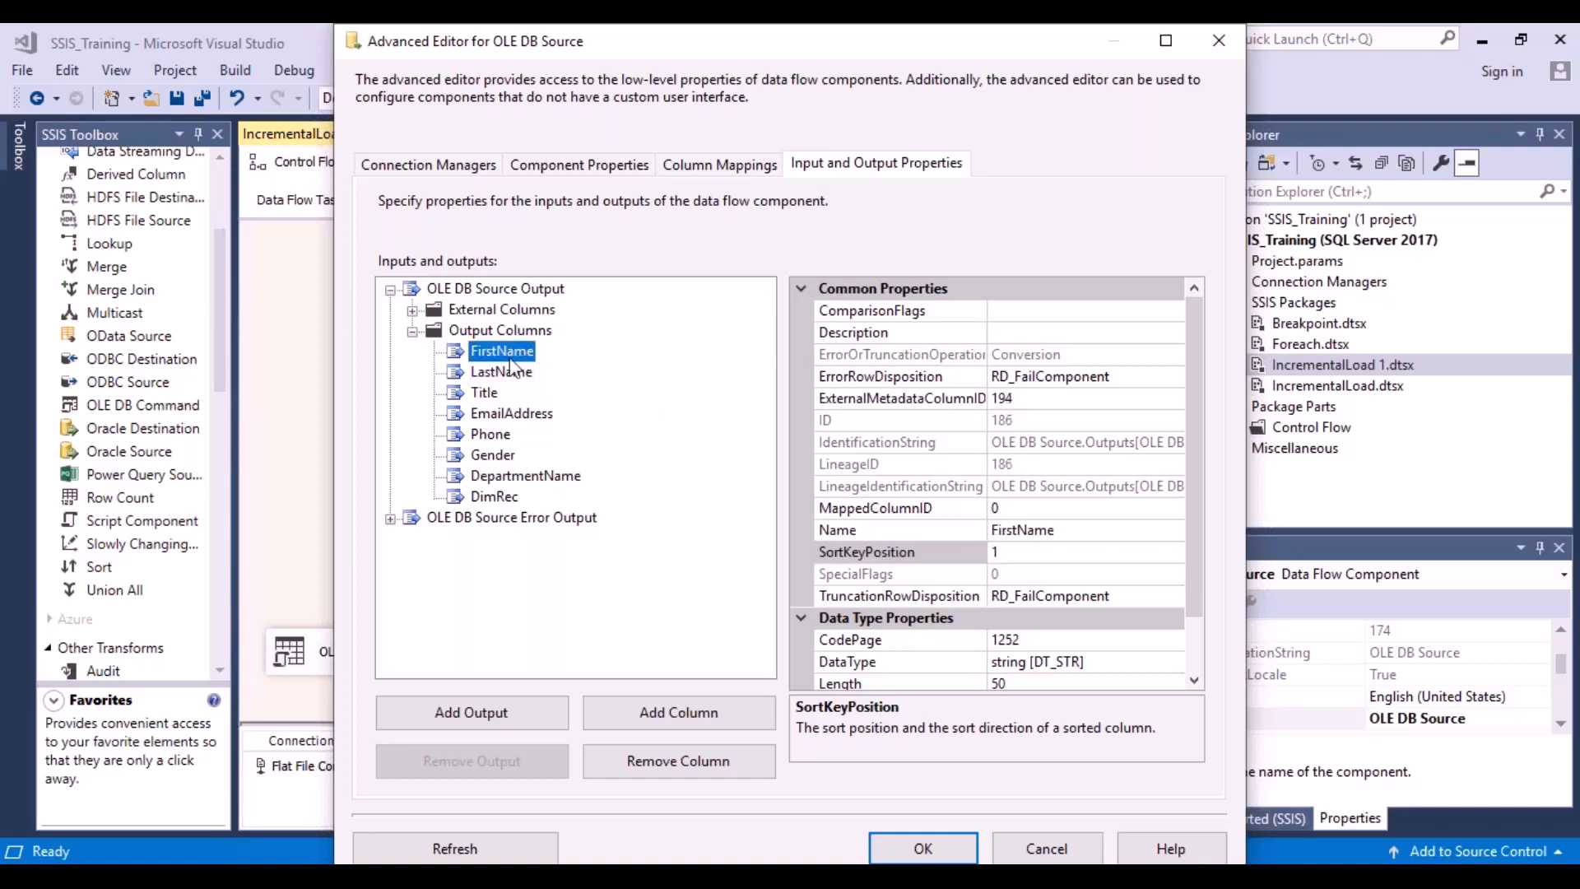
pyautogui.click(465, 336)
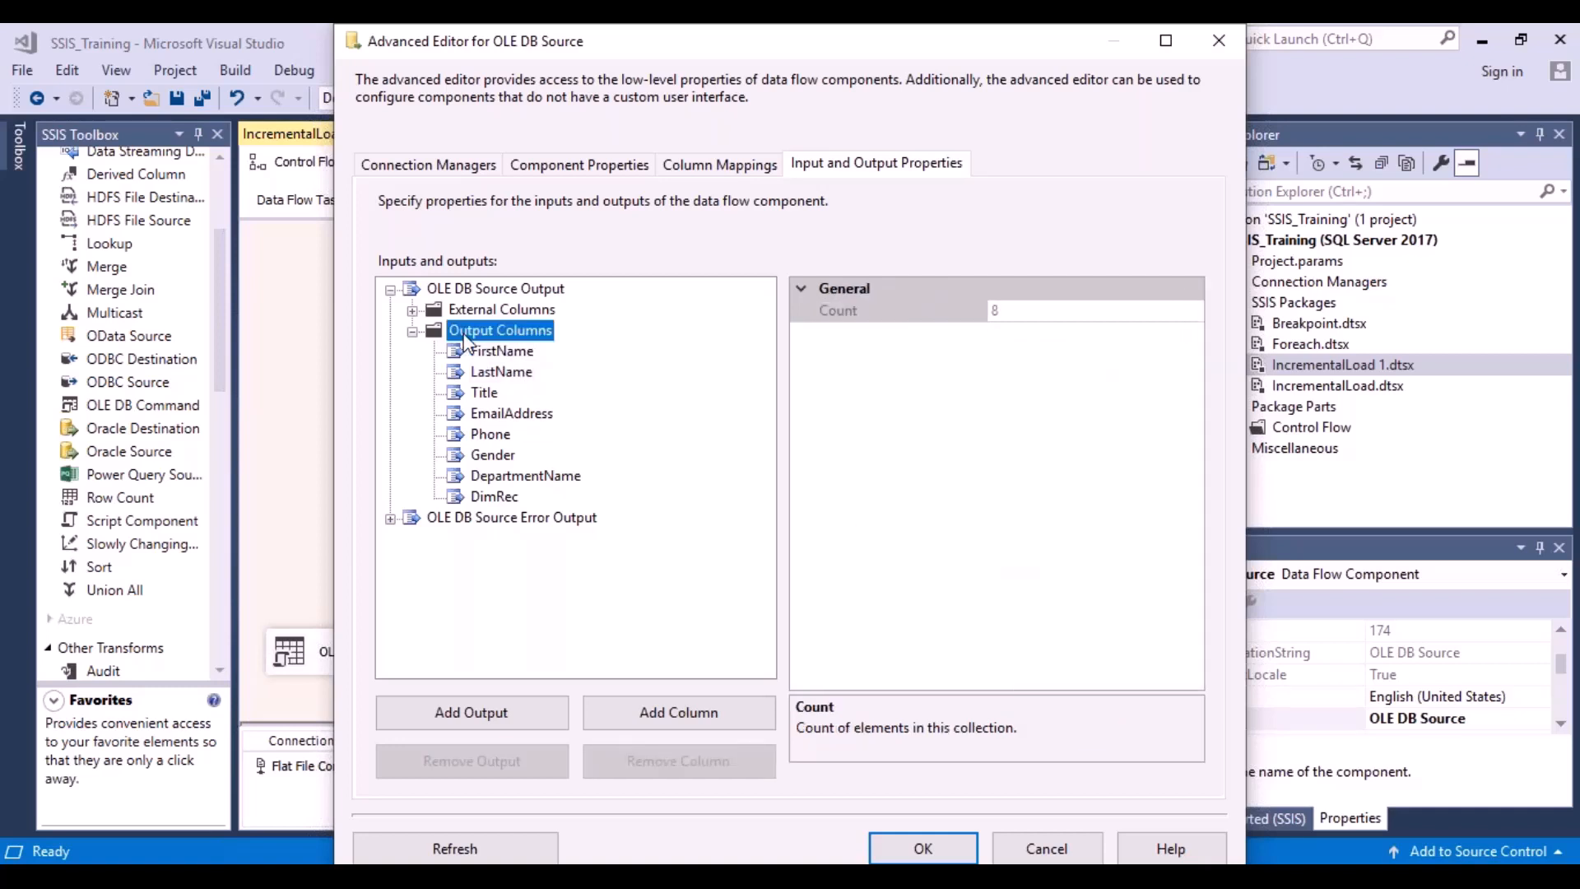
pyautogui.click(472, 289)
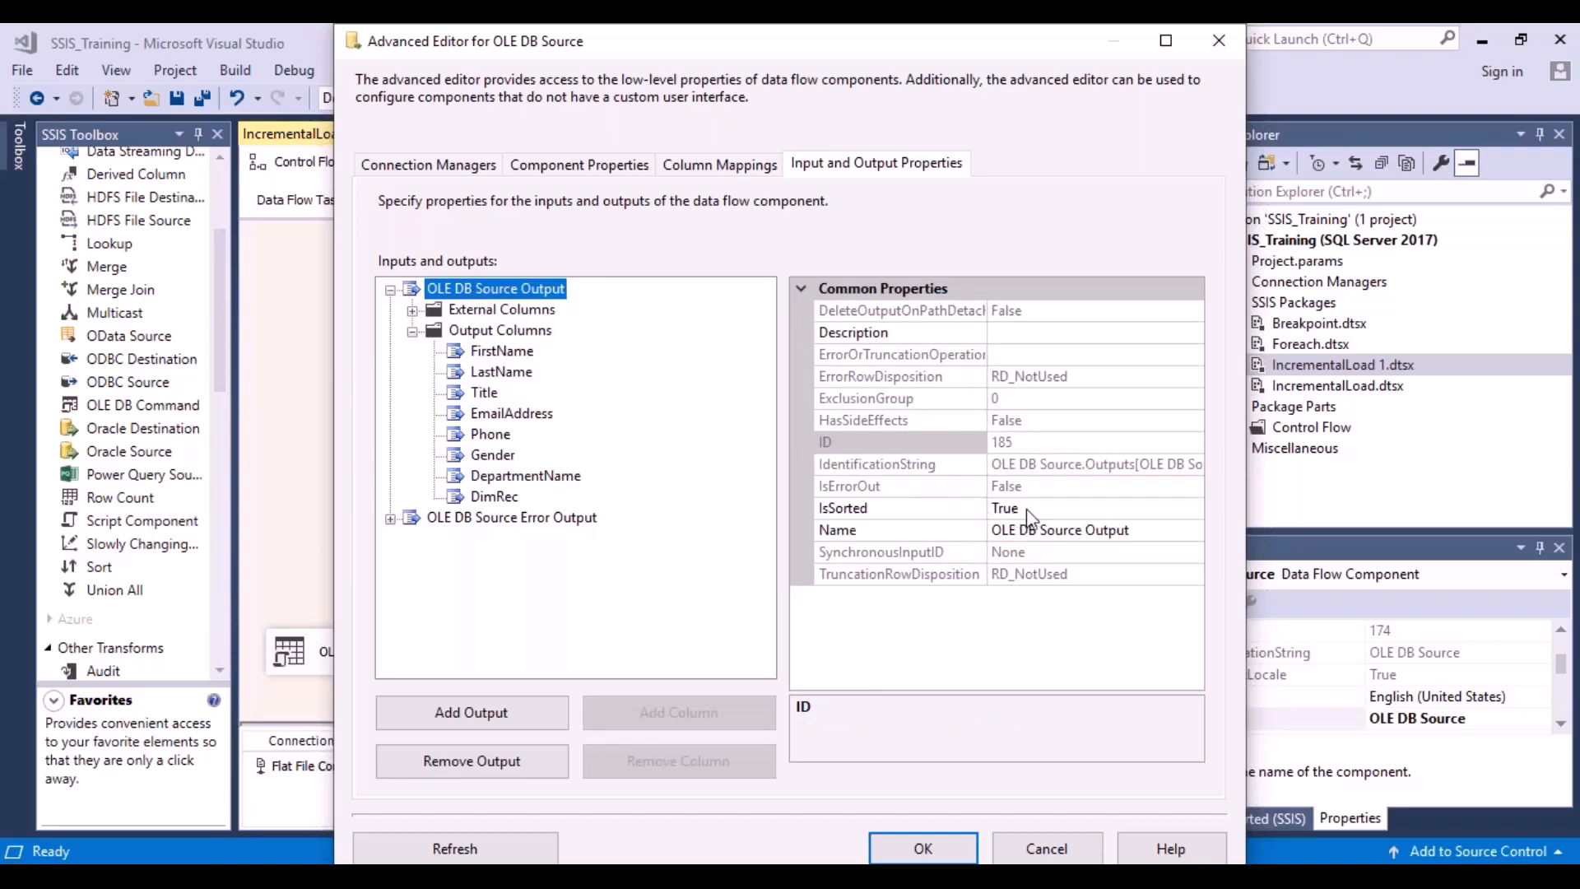
# Check SortKeyPosition for the FirstName and LastName output columns, and close the OLE DB Source's advanced editor without saving
pyautogui.click(524, 356)
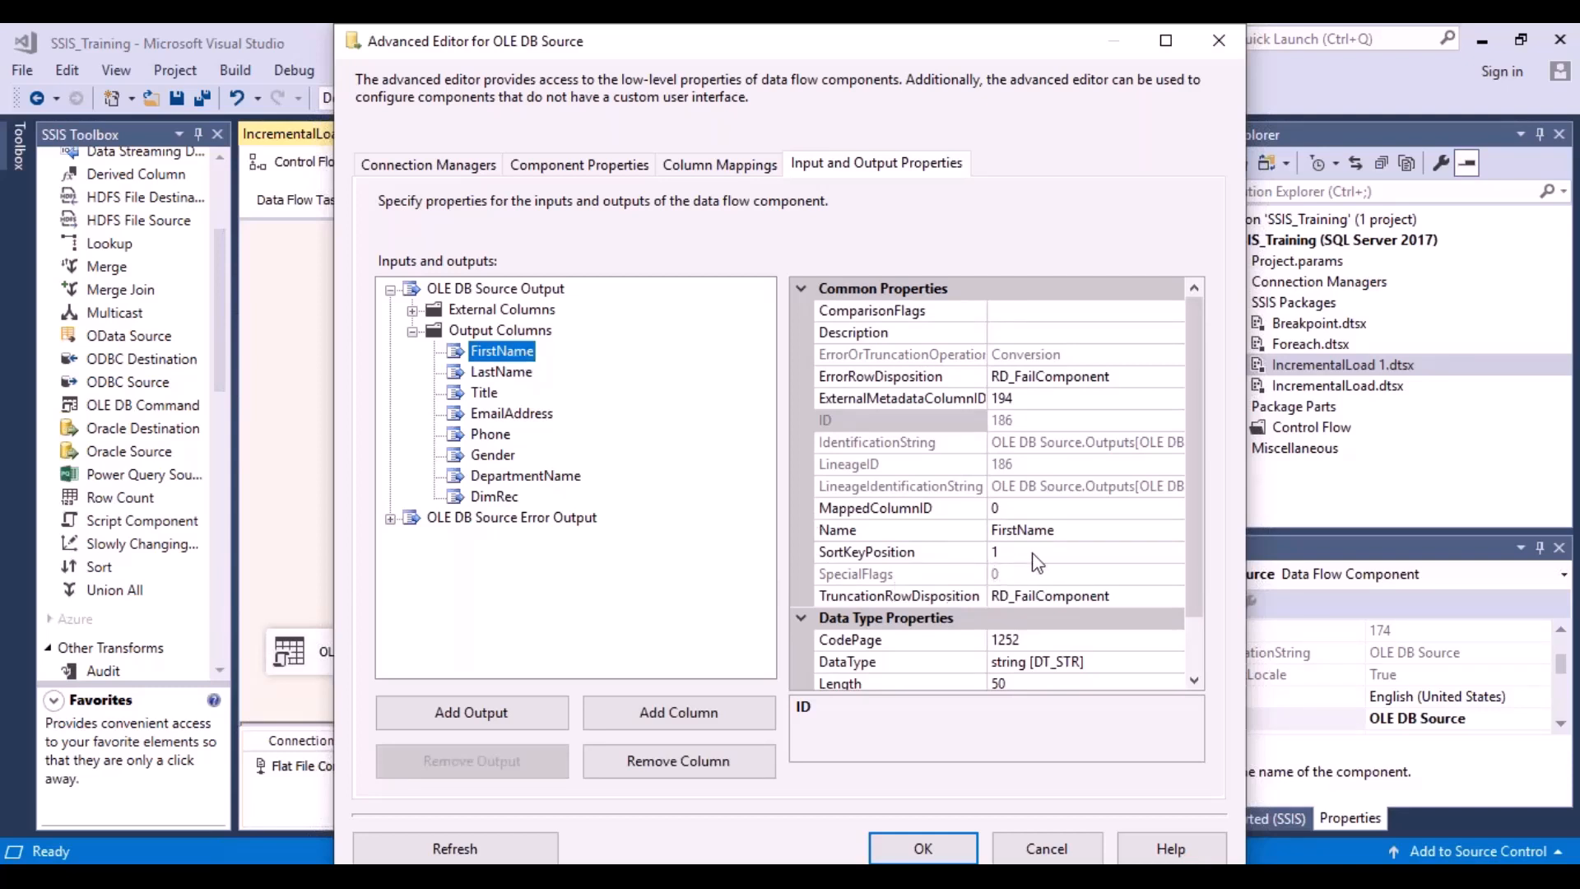
pyautogui.click(1035, 553)
pyautogui.click(531, 376)
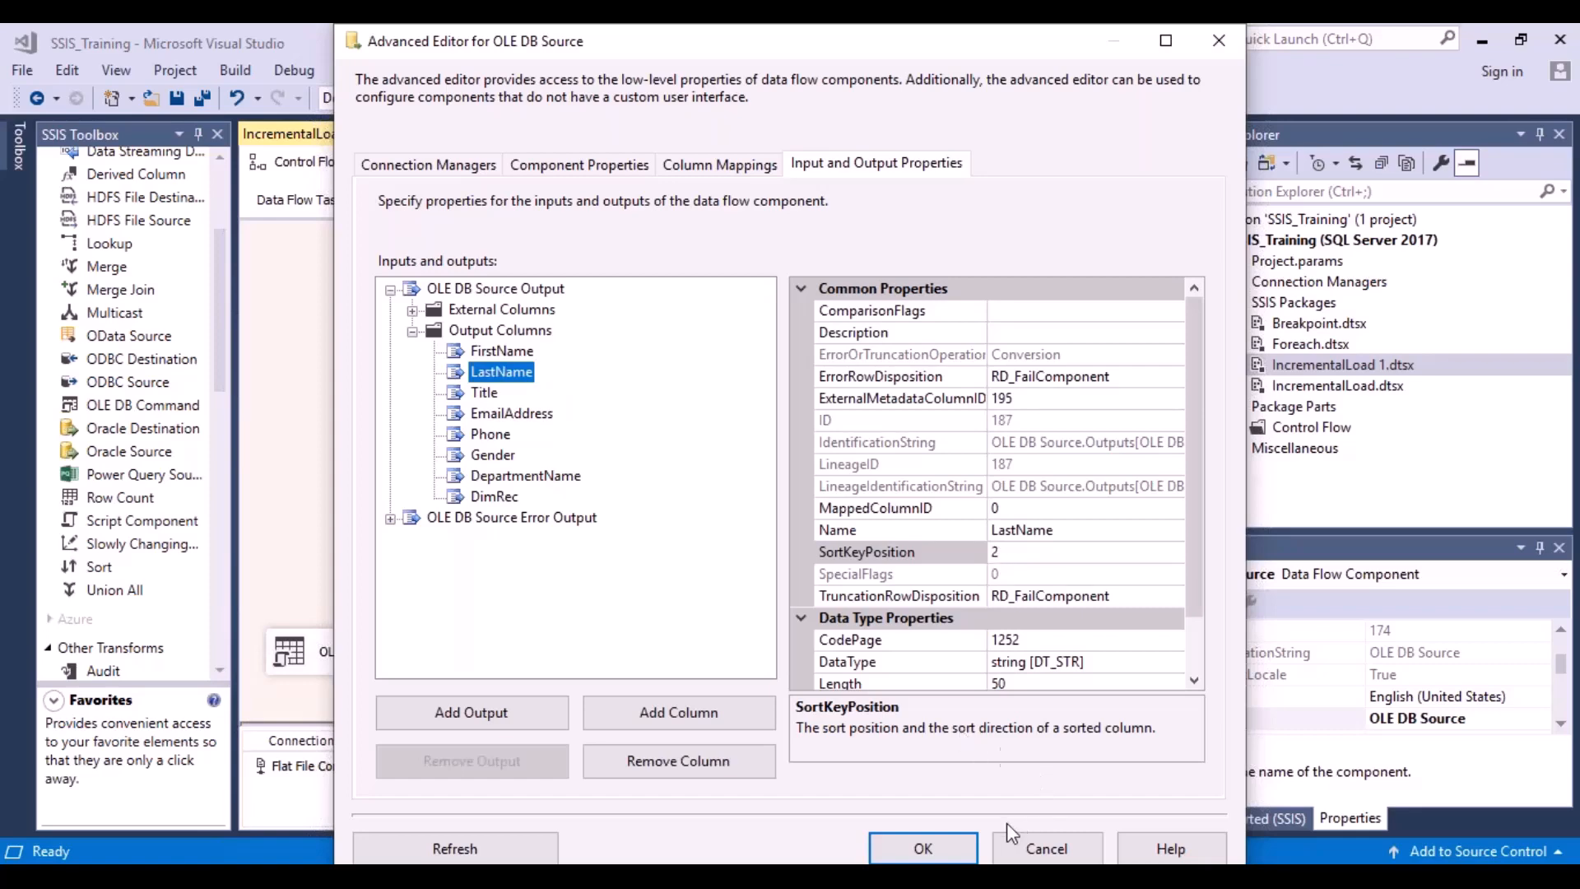
pyautogui.click(1041, 852)
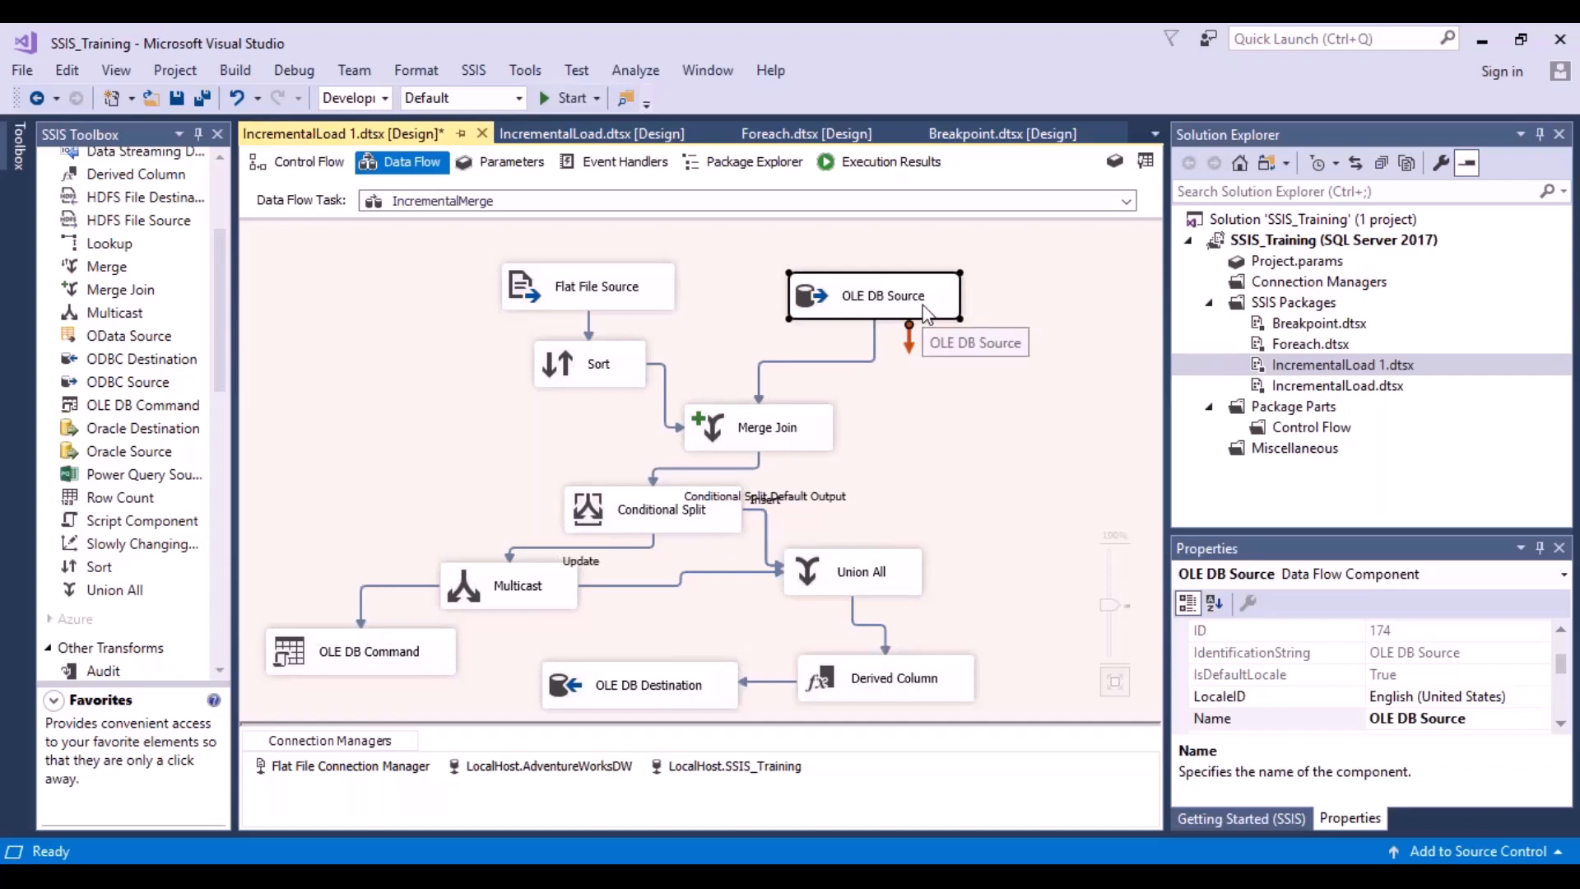
# Review the sort order of FirstName and LastName in the Sort transformation fed by the Flat File Source, and cancel its editor
pyautogui.click(613, 296)
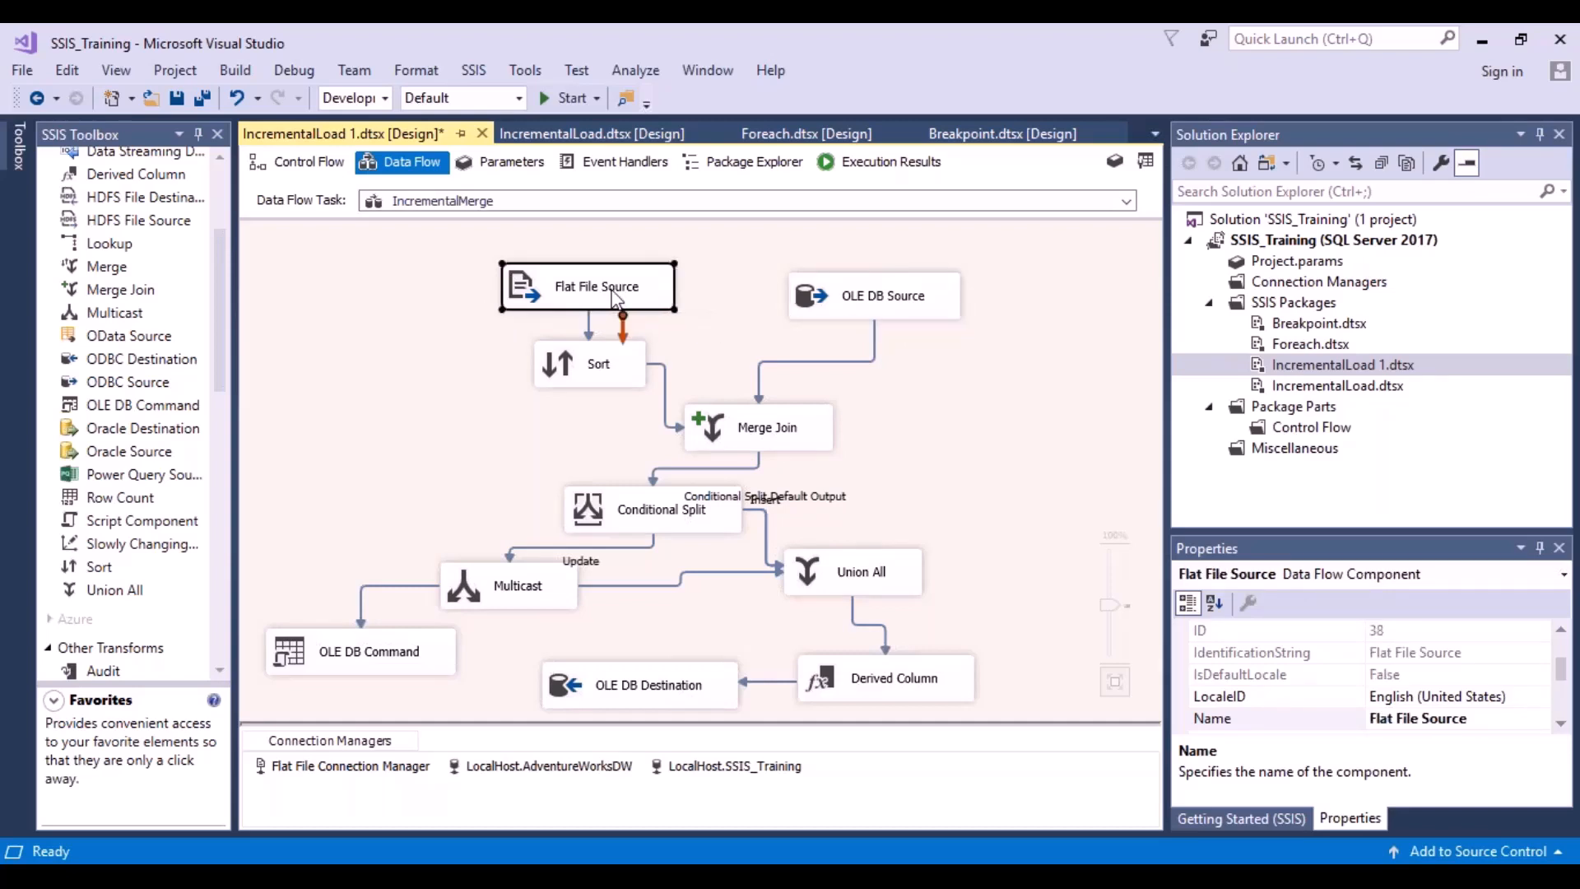
pyautogui.click(586, 377)
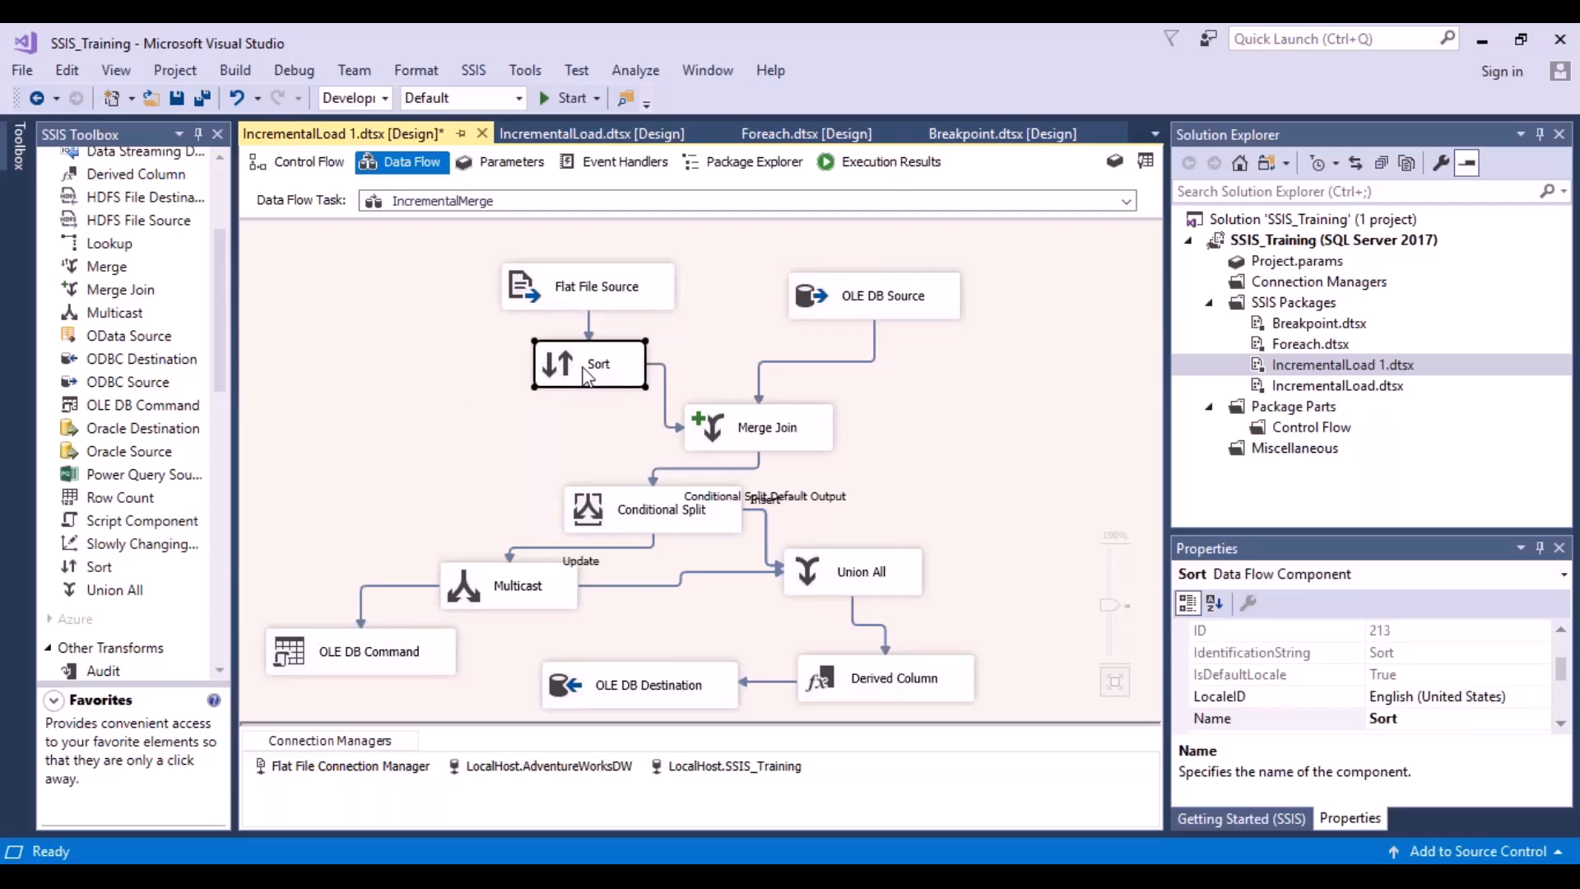
pyautogui.doubleClick(588, 372)
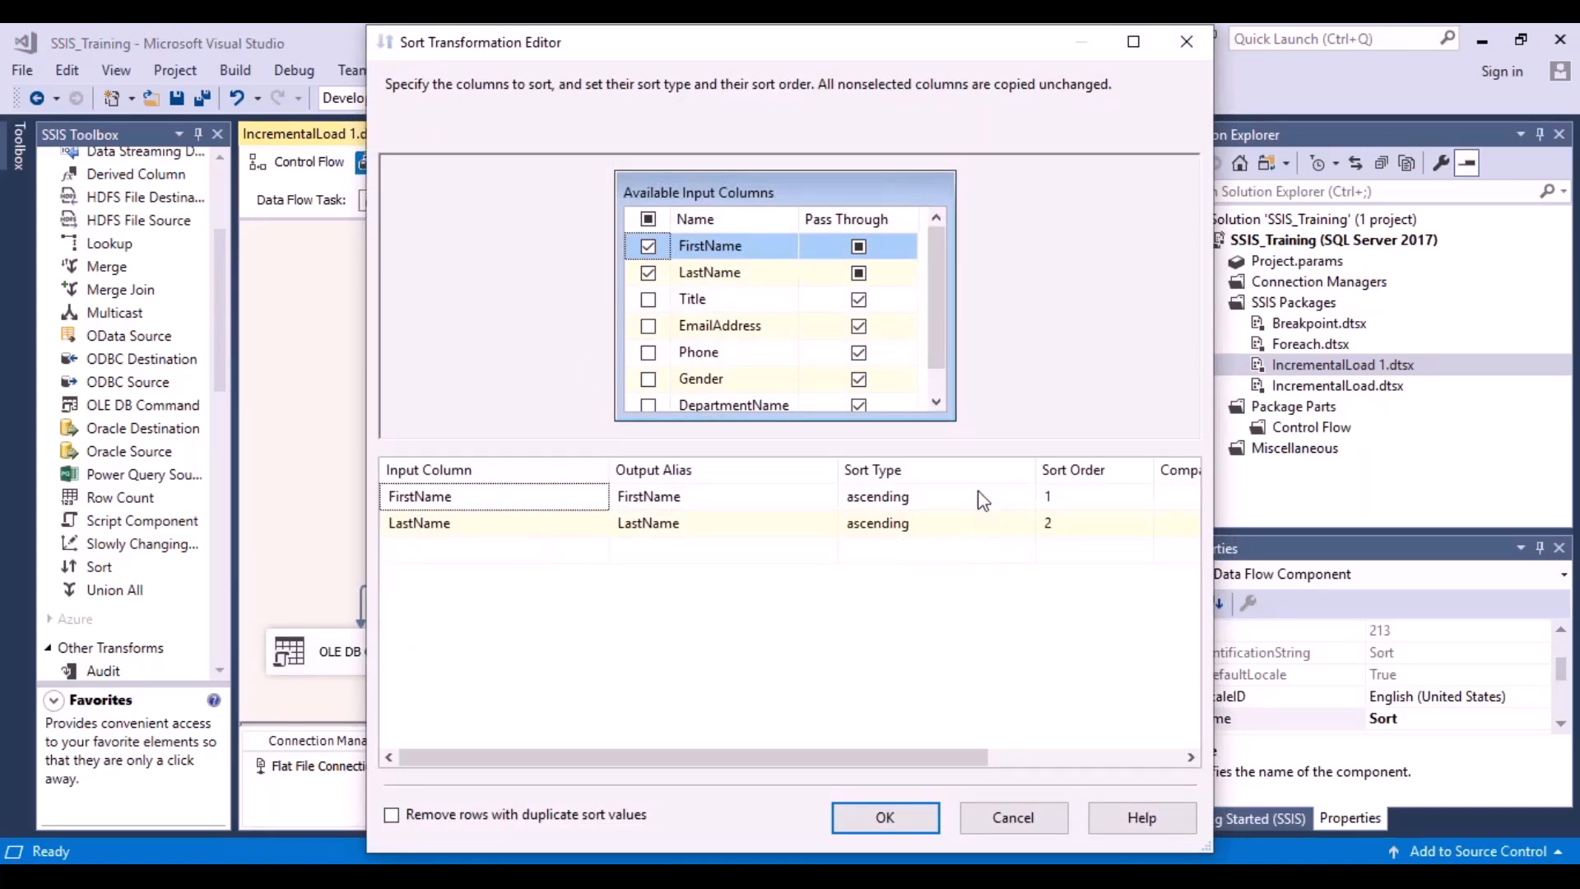
pyautogui.click(1095, 507)
pyautogui.click(1095, 510)
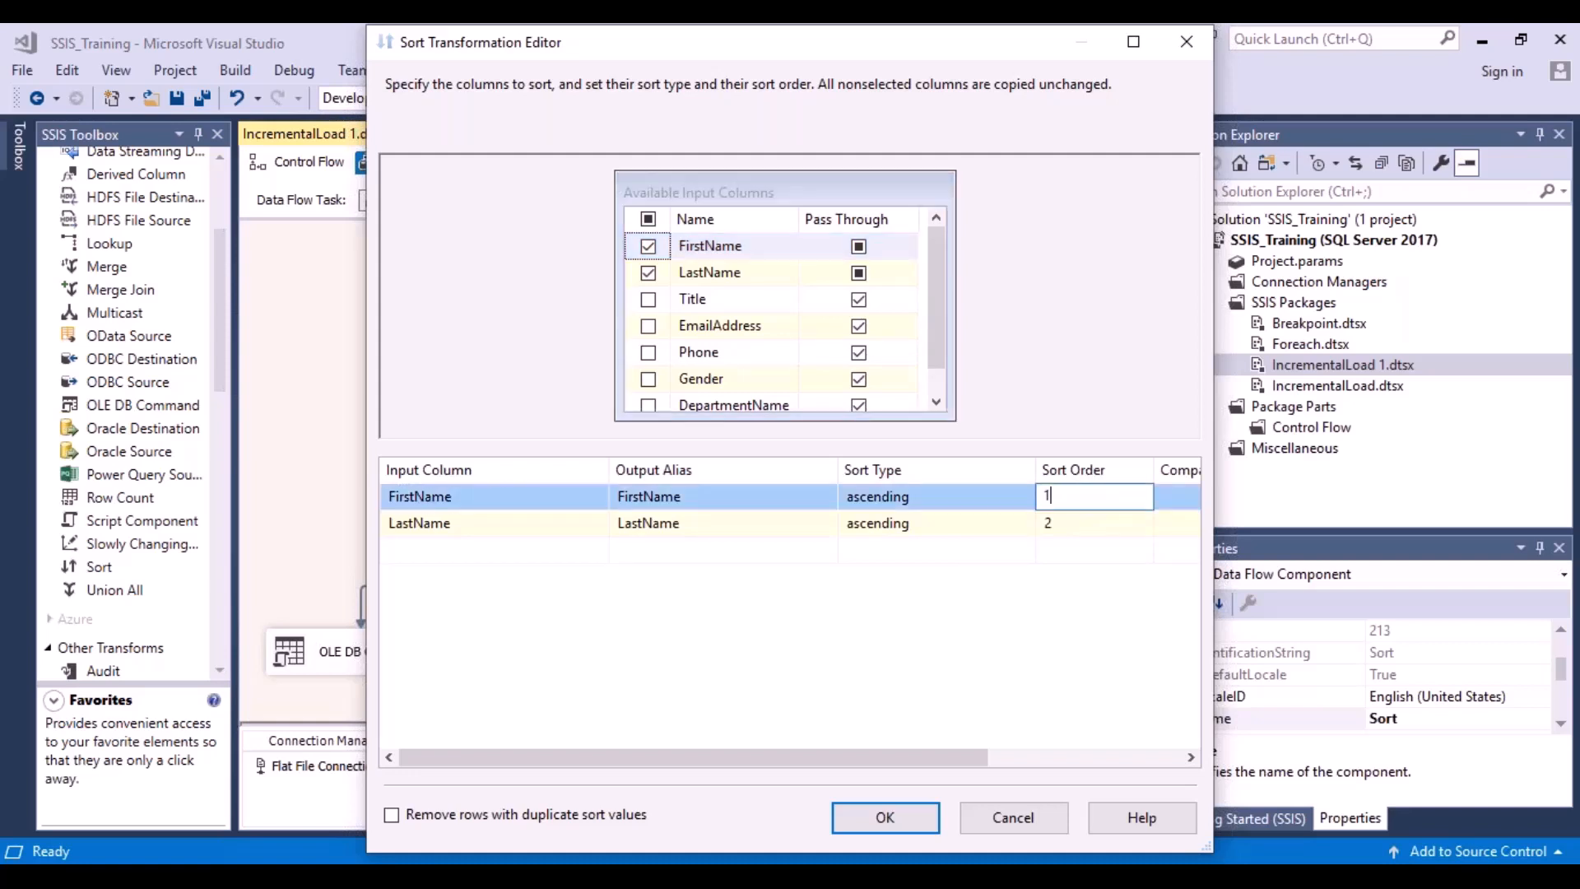
pyautogui.click(1092, 523)
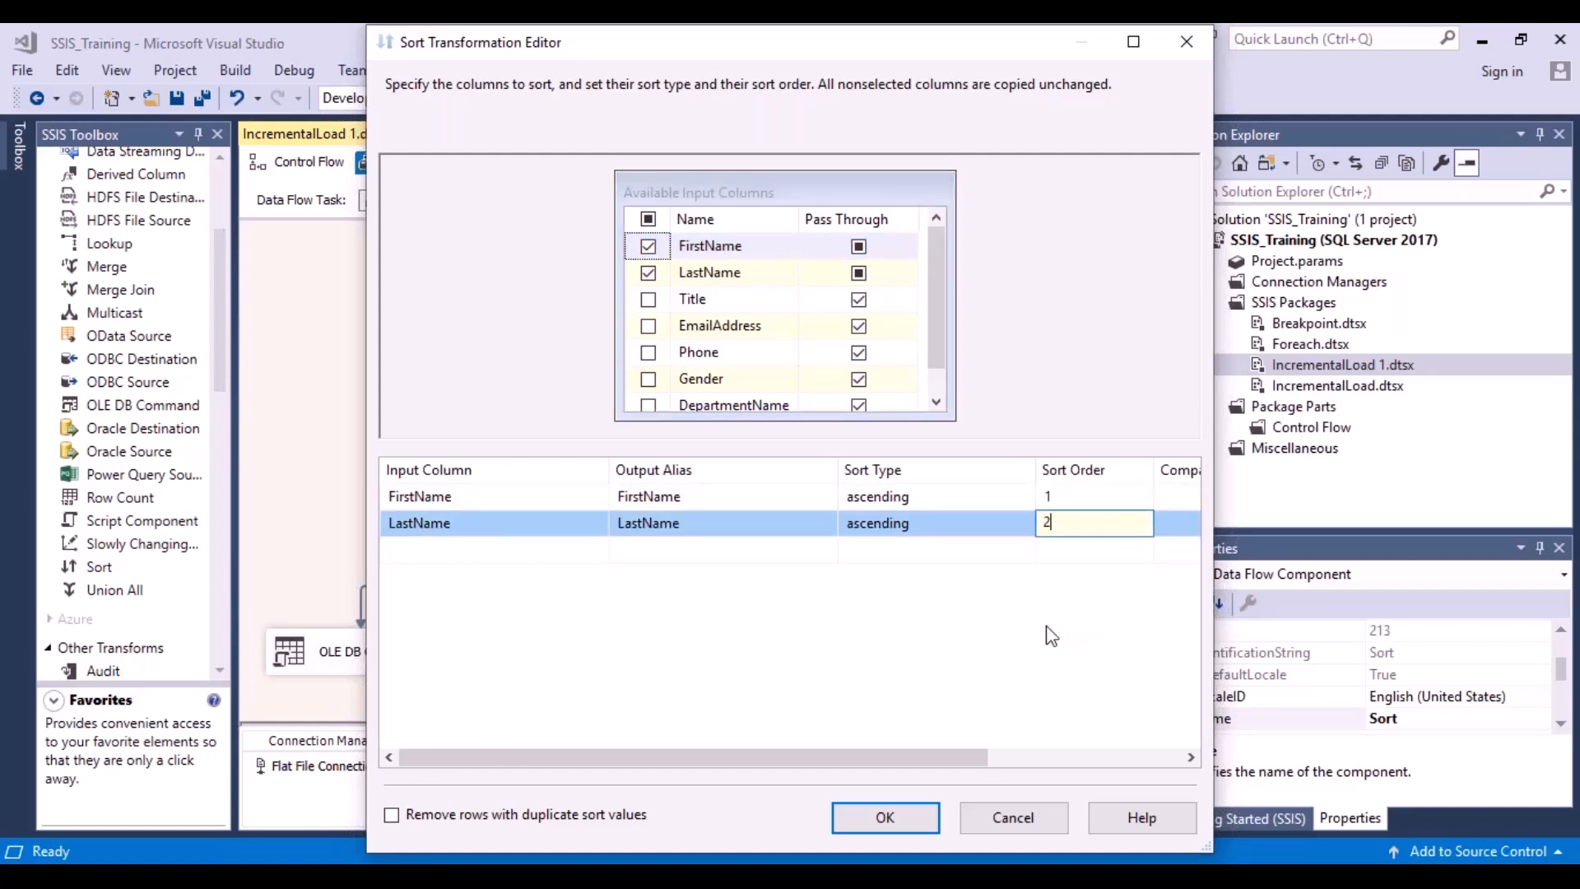
pyautogui.click(1032, 823)
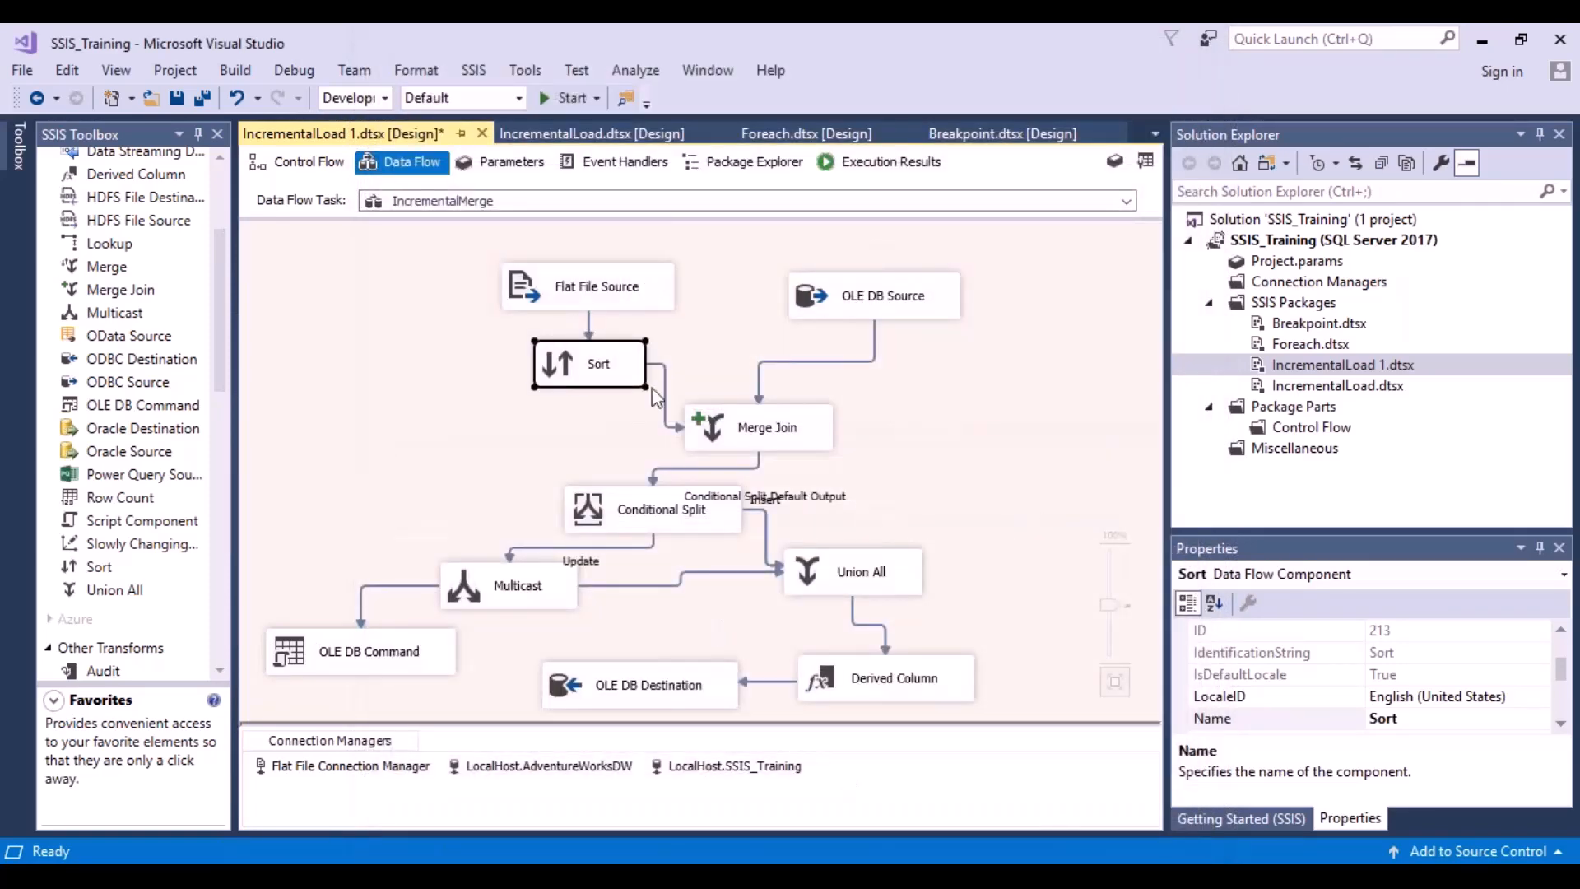
# Inspect the IsSorted property of Sort Output in the Sort component's advanced editor, and close it without saving
pyautogui.click(751, 440)
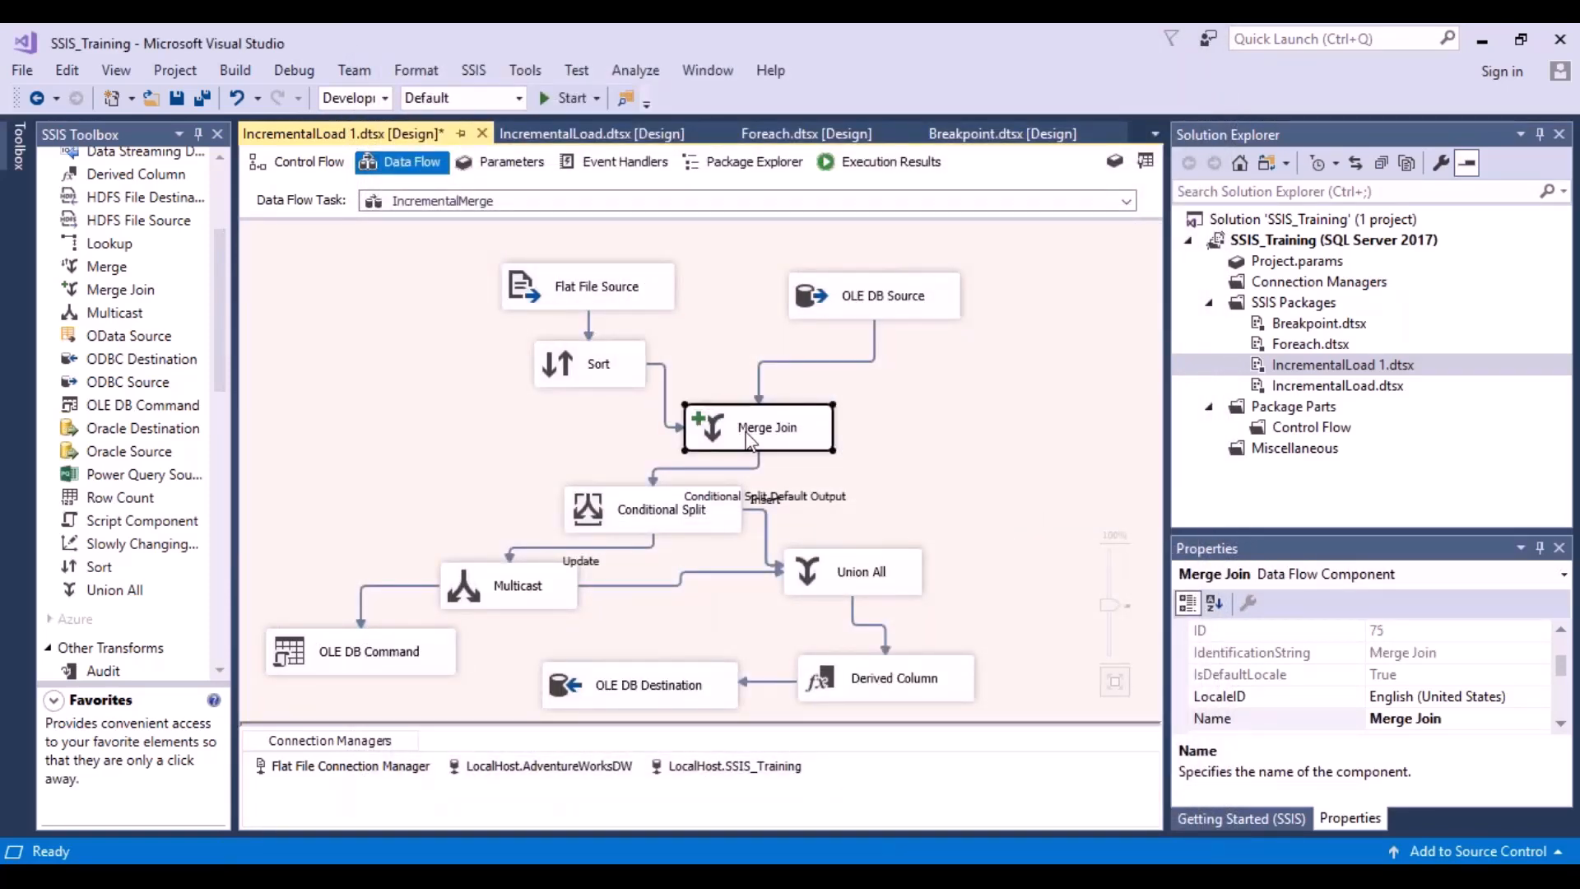
pyautogui.rightClick(603, 372)
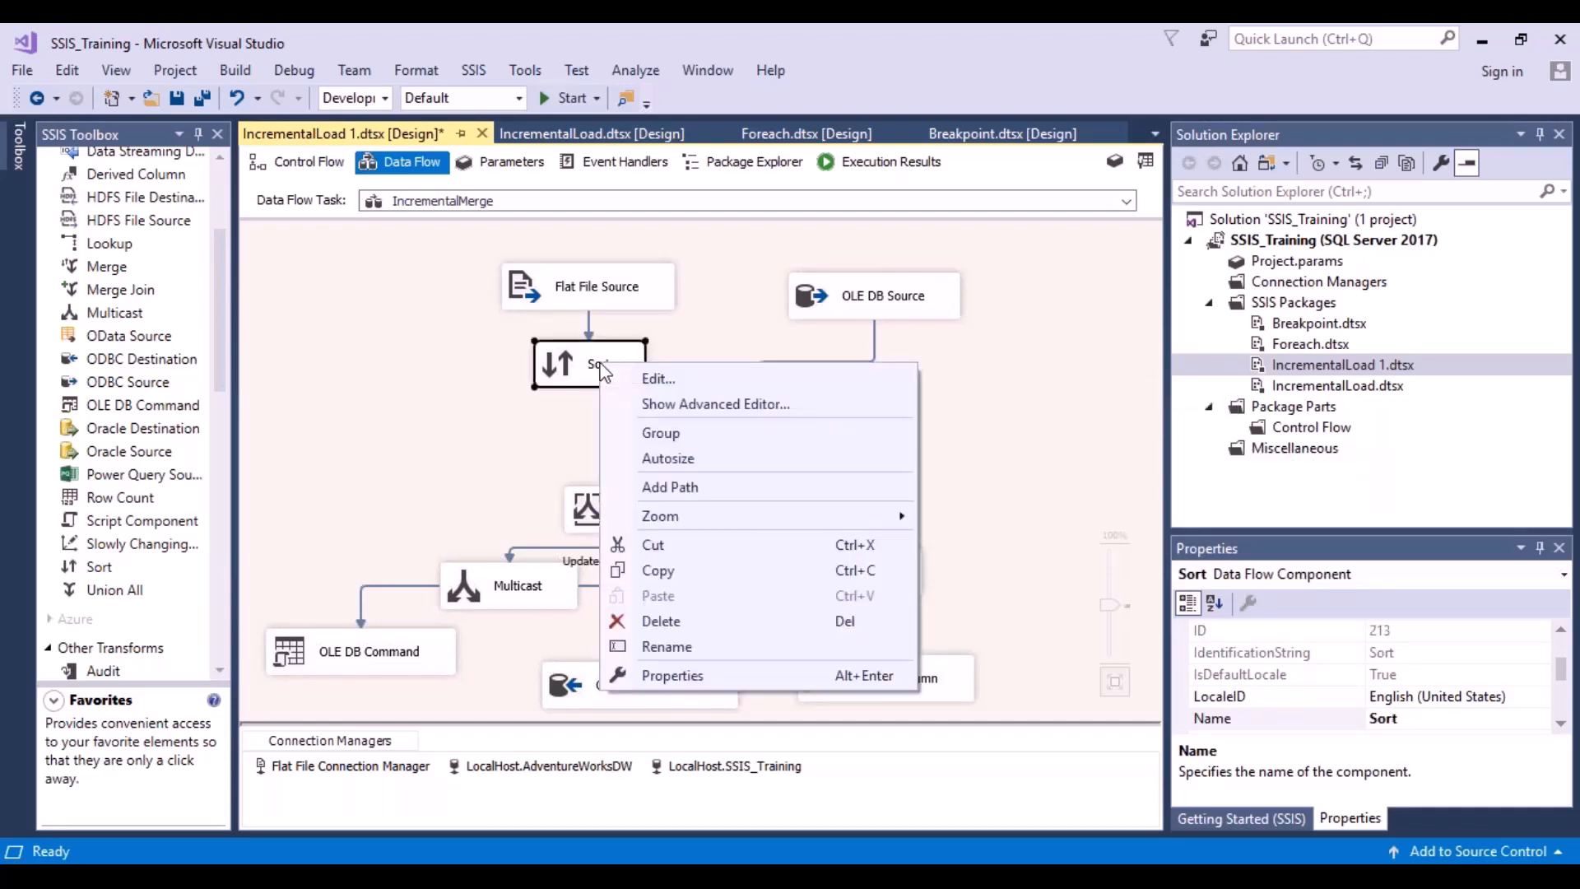
pyautogui.click(670, 403)
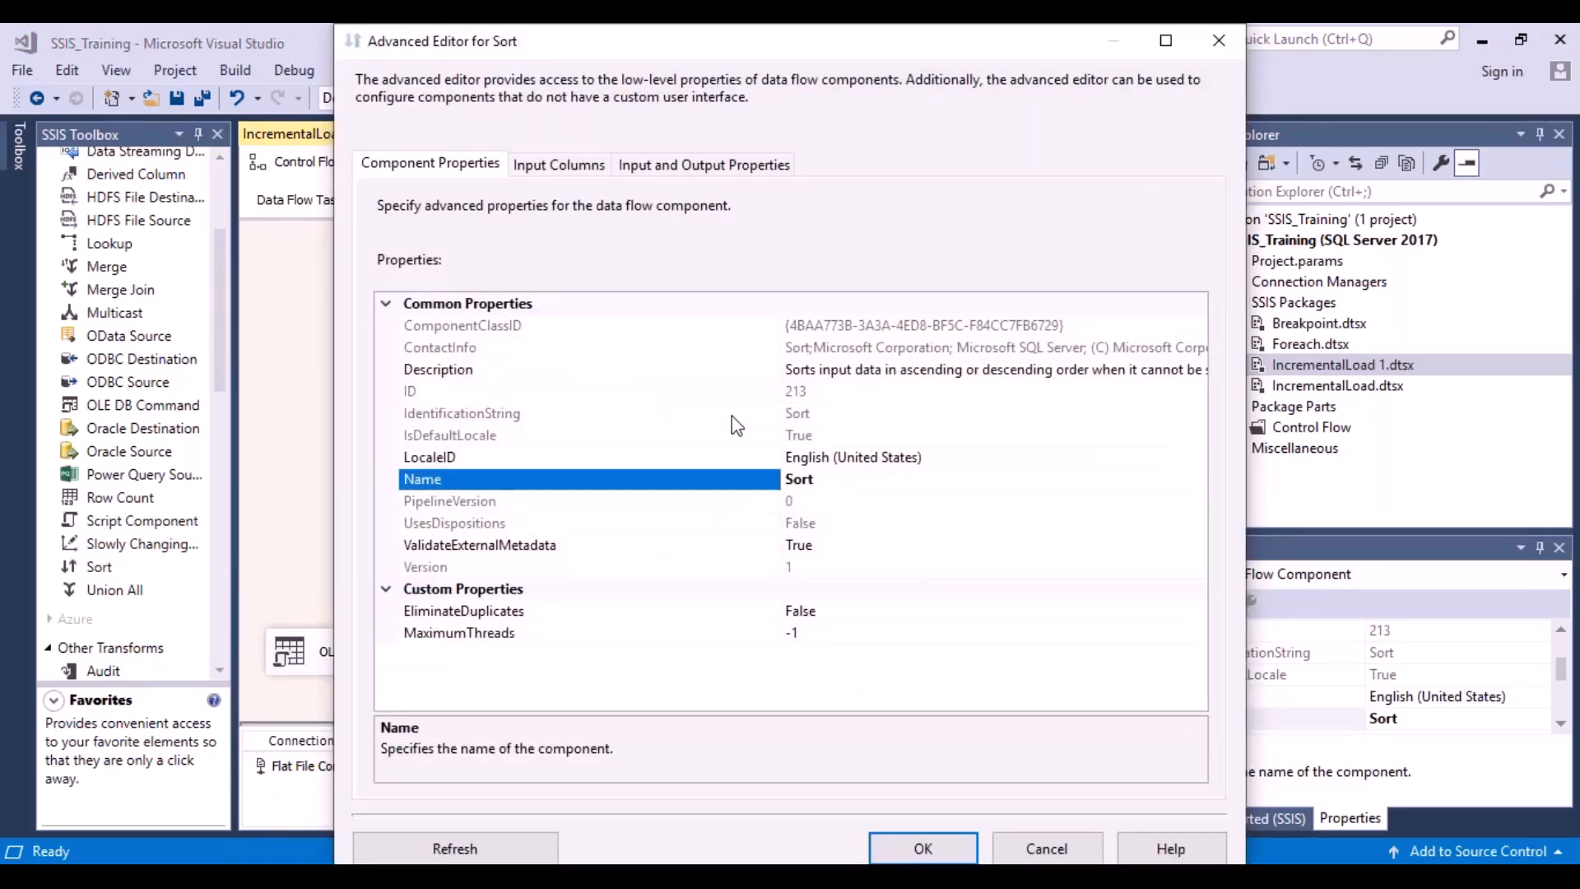
pyautogui.click(716, 164)
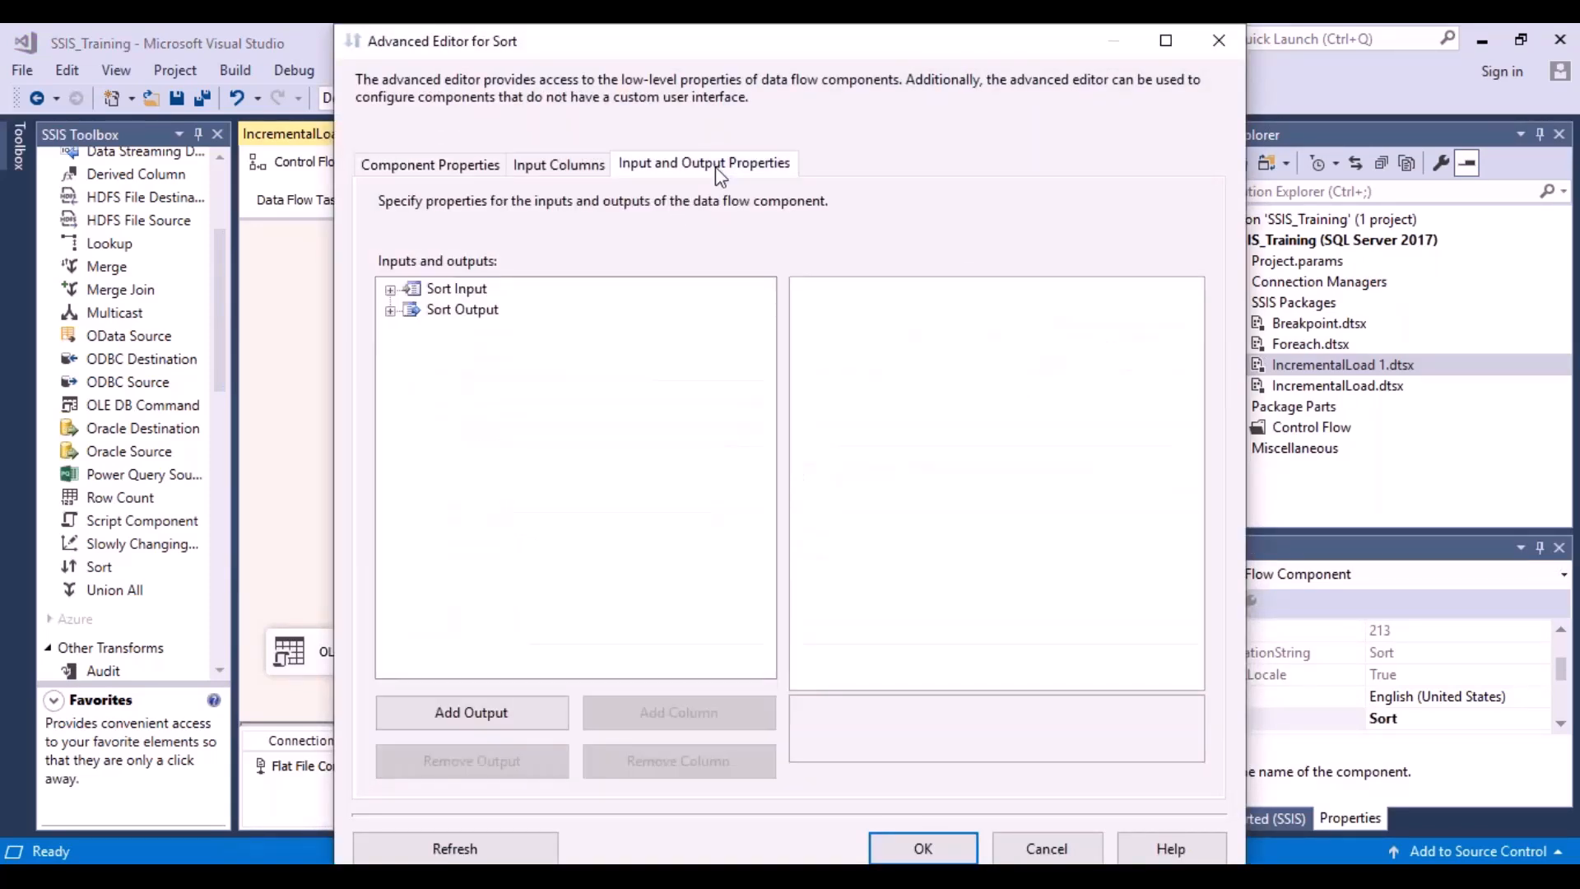
pyautogui.click(476, 311)
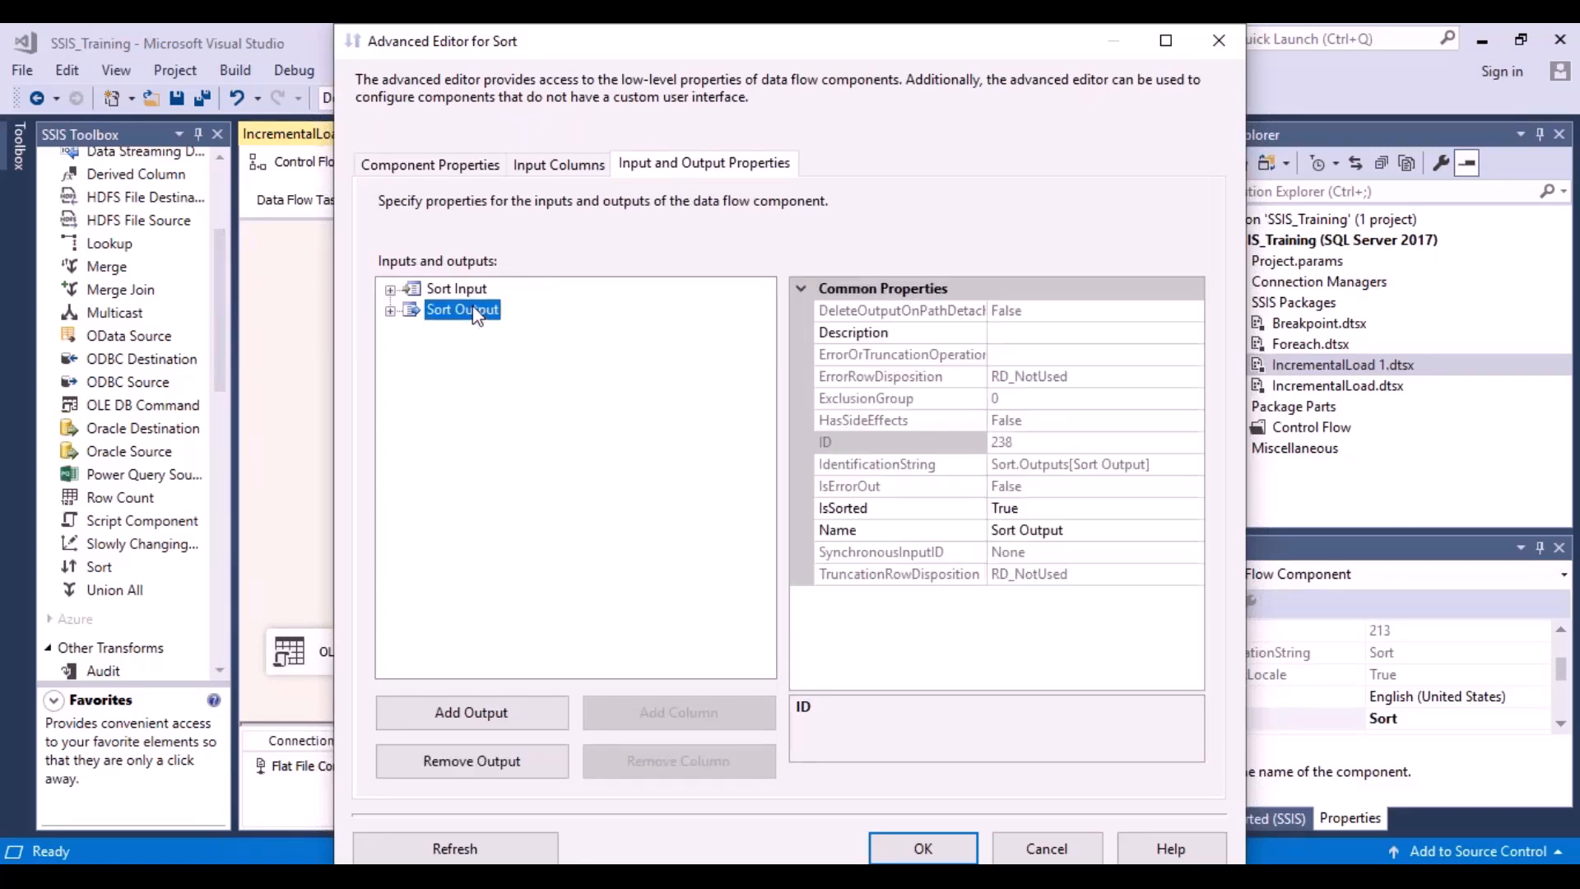
pyautogui.click(1179, 508)
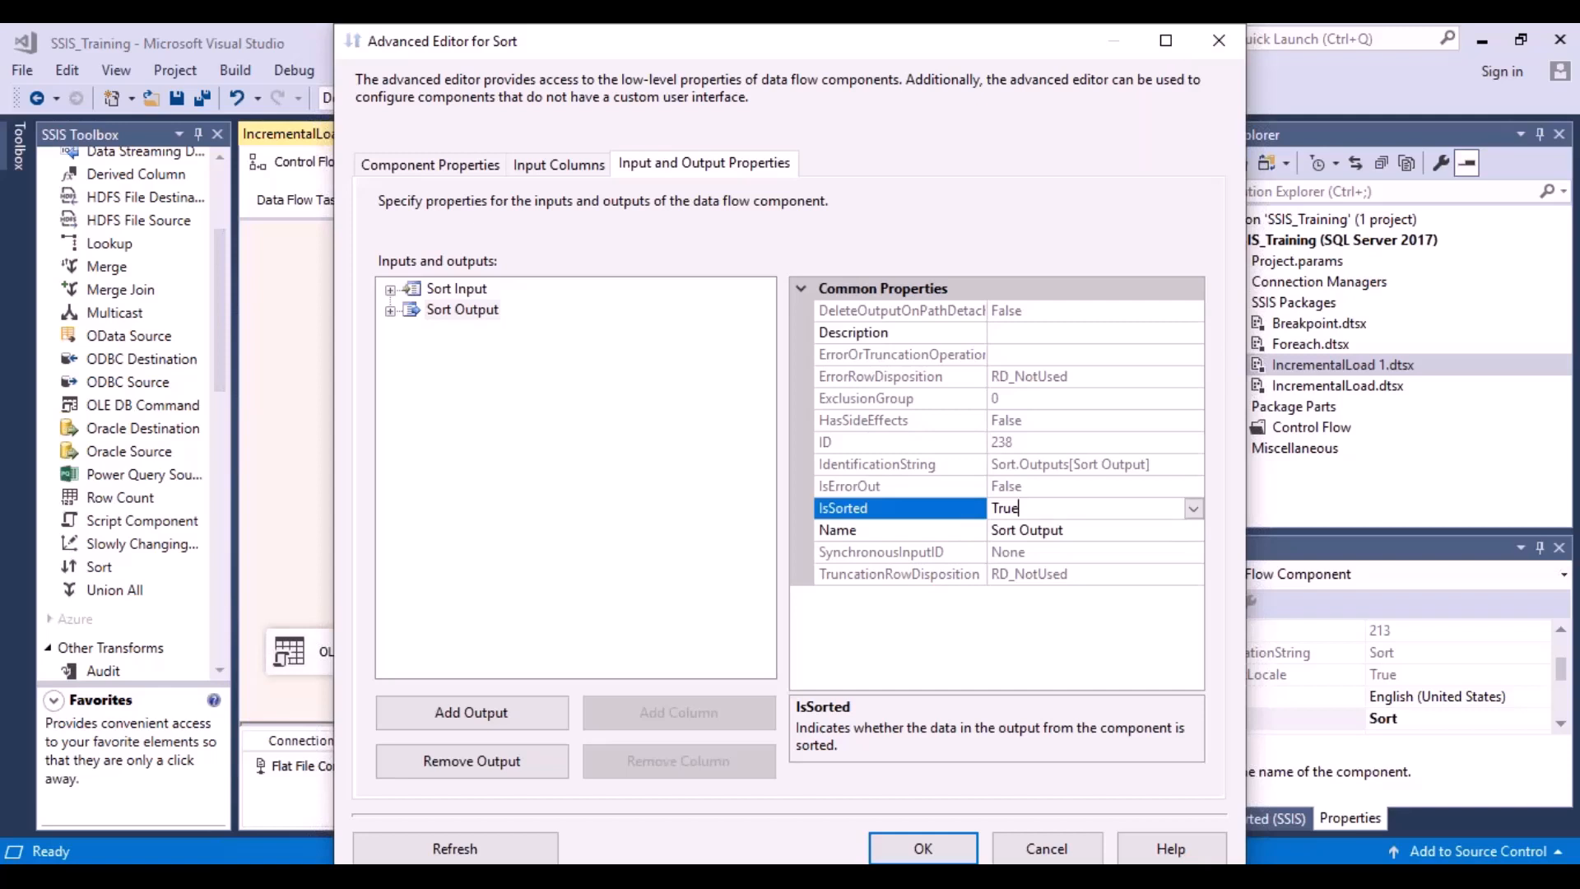
pyautogui.click(1075, 857)
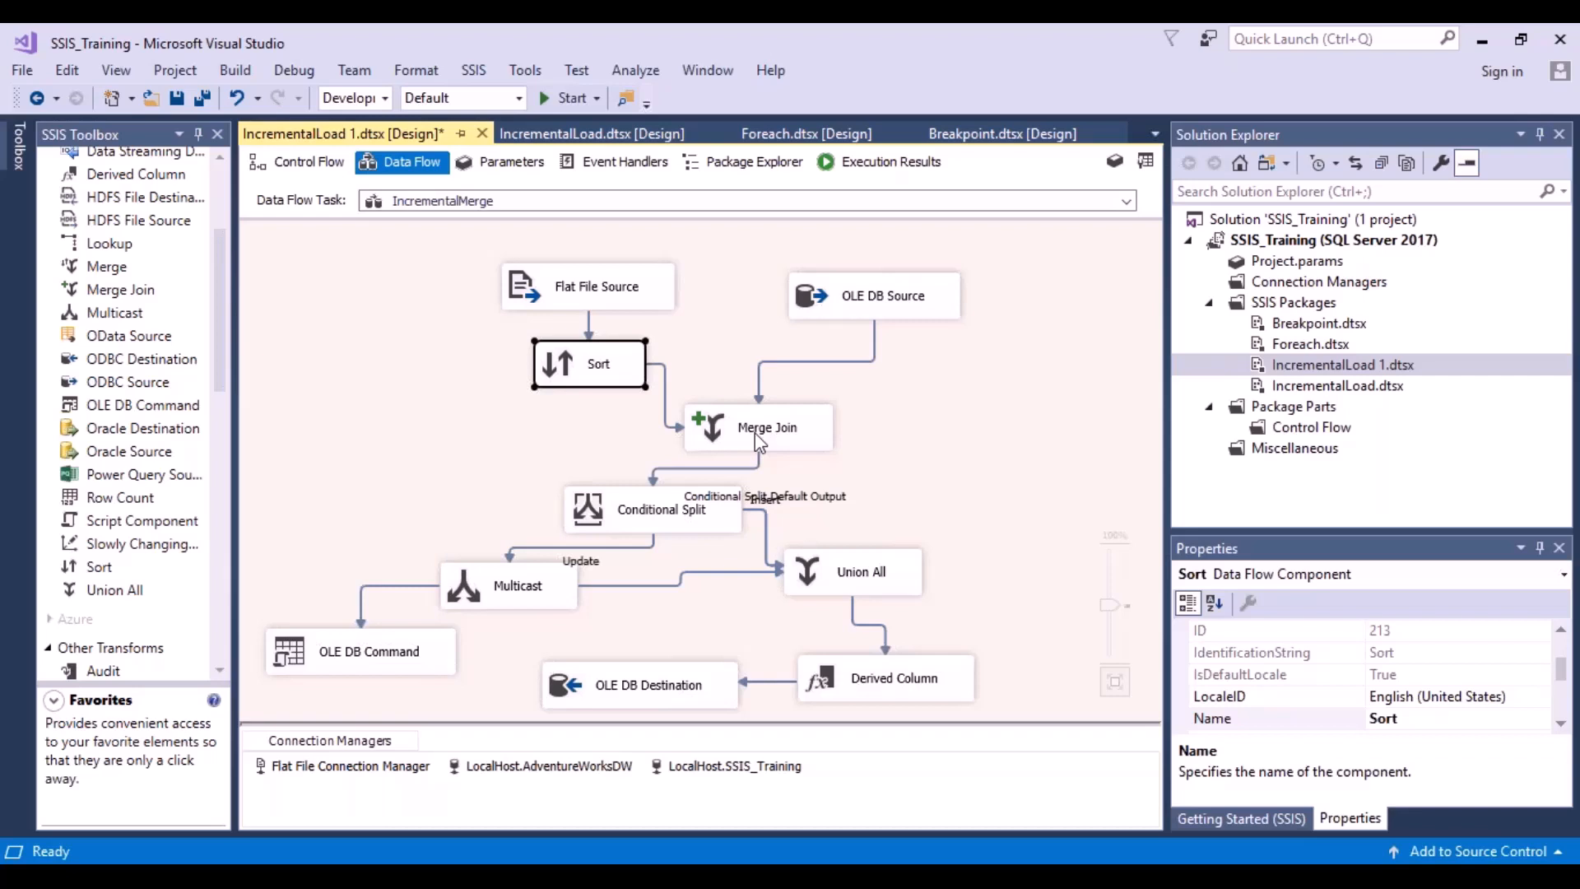
# Open the Conditional Split and review its Insert and Update outputs with their conditions
pyautogui.click(645, 529)
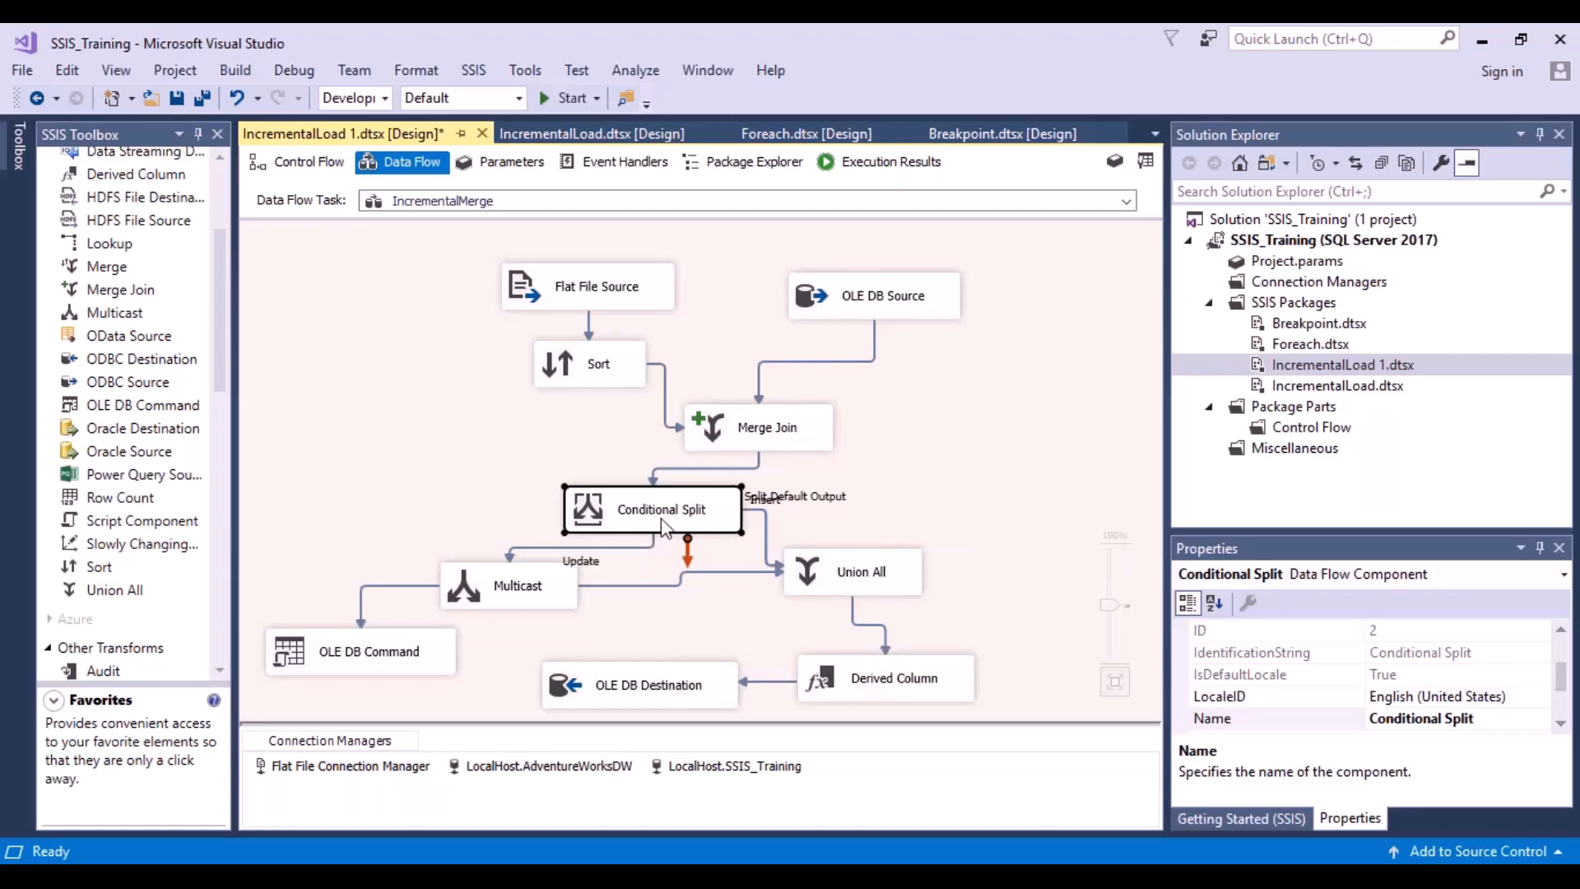
pyautogui.doubleClick(666, 527)
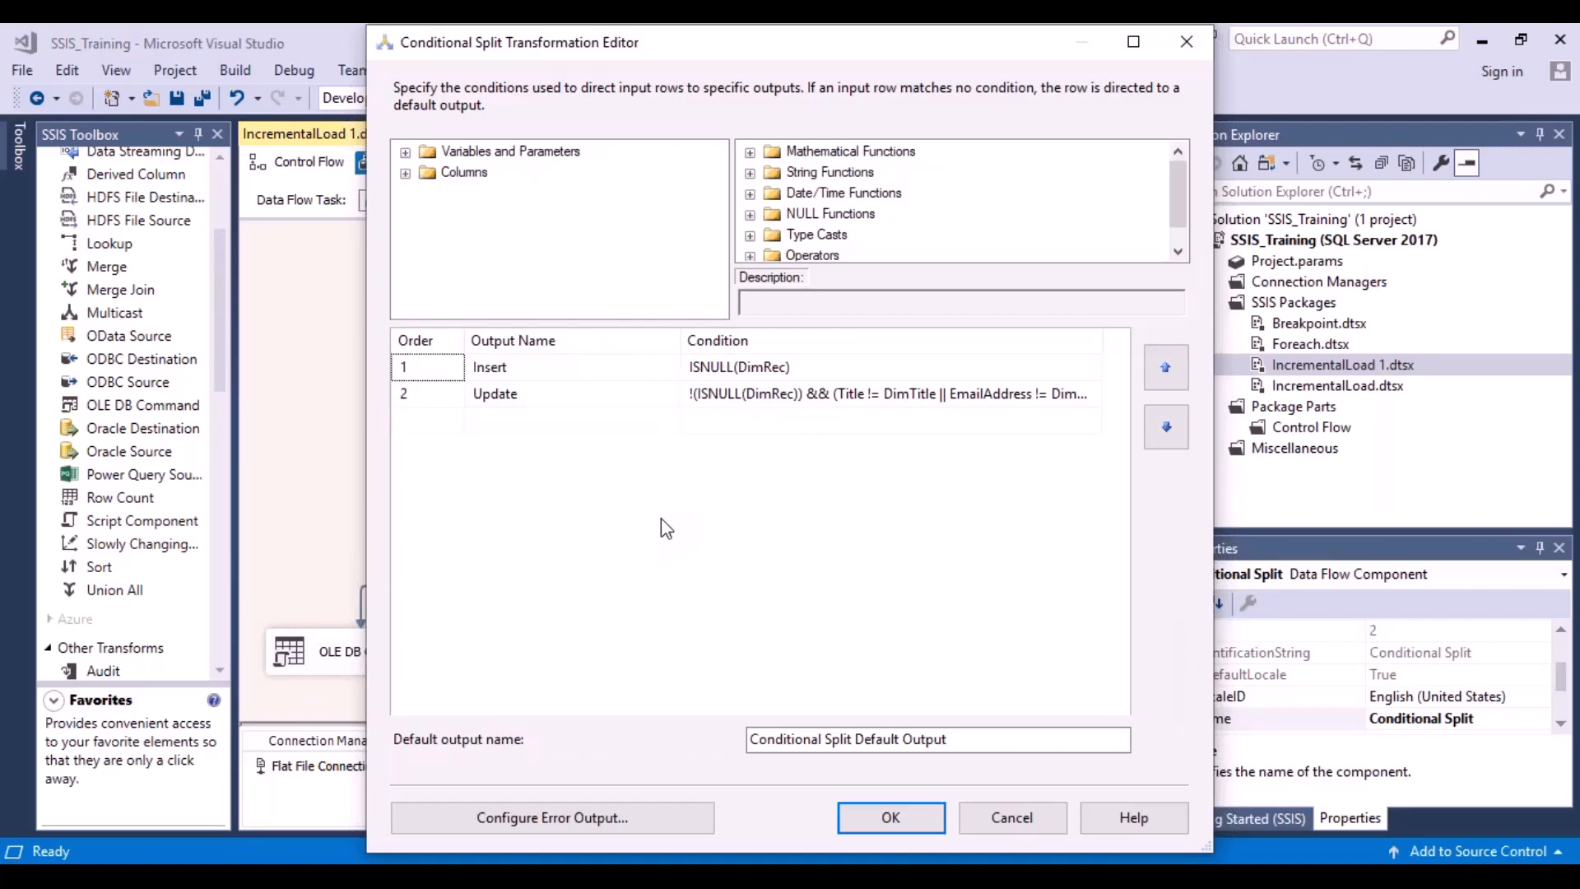
pyautogui.click(569, 369)
pyautogui.click(570, 369)
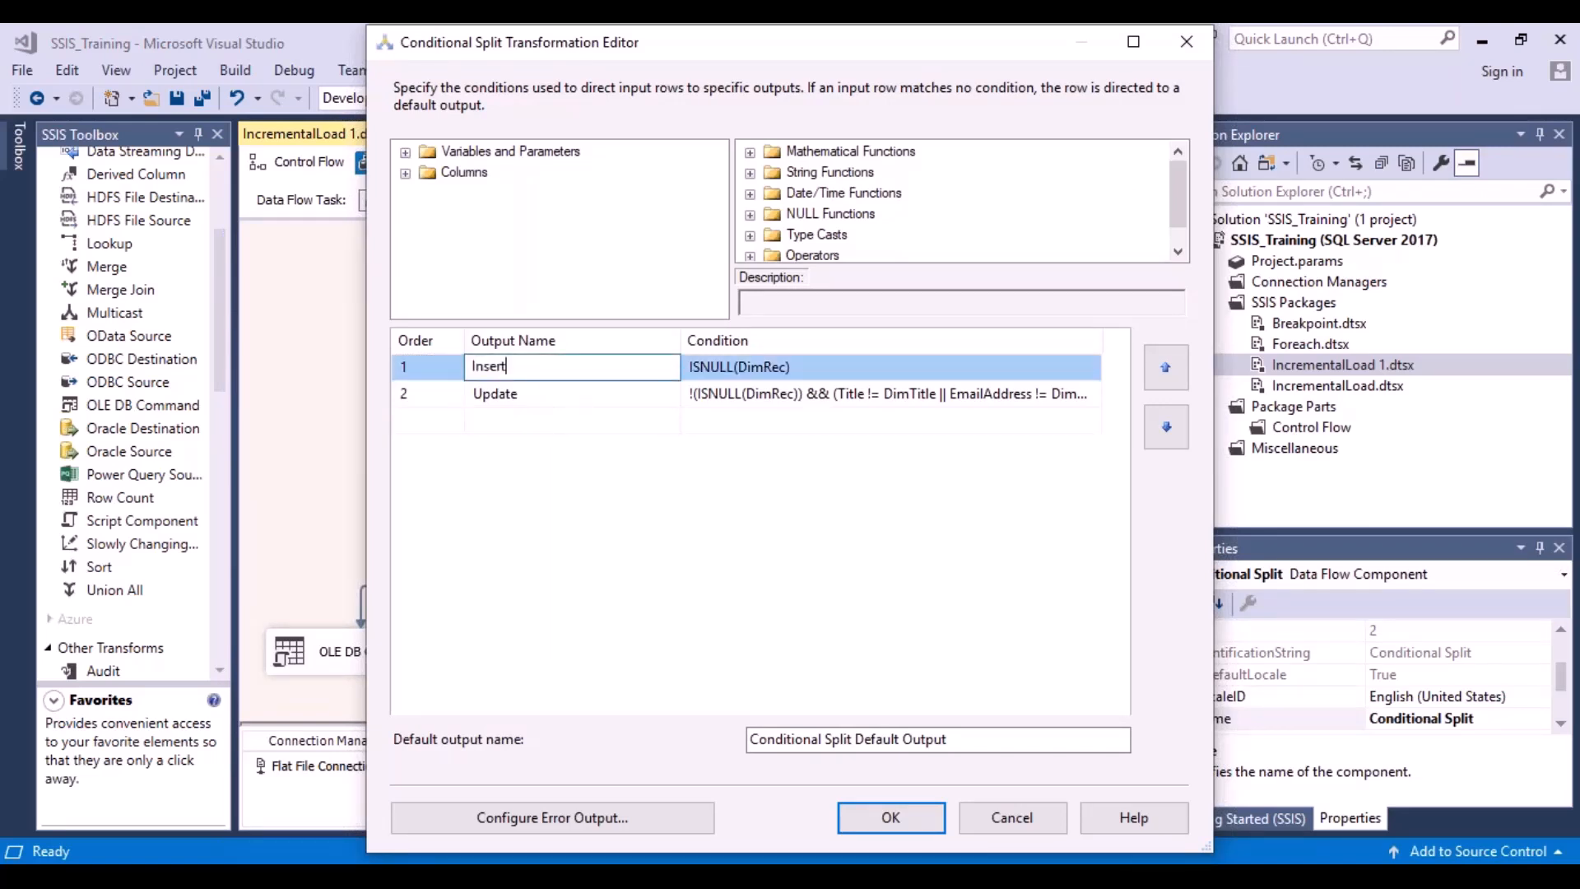
pyautogui.click(573, 403)
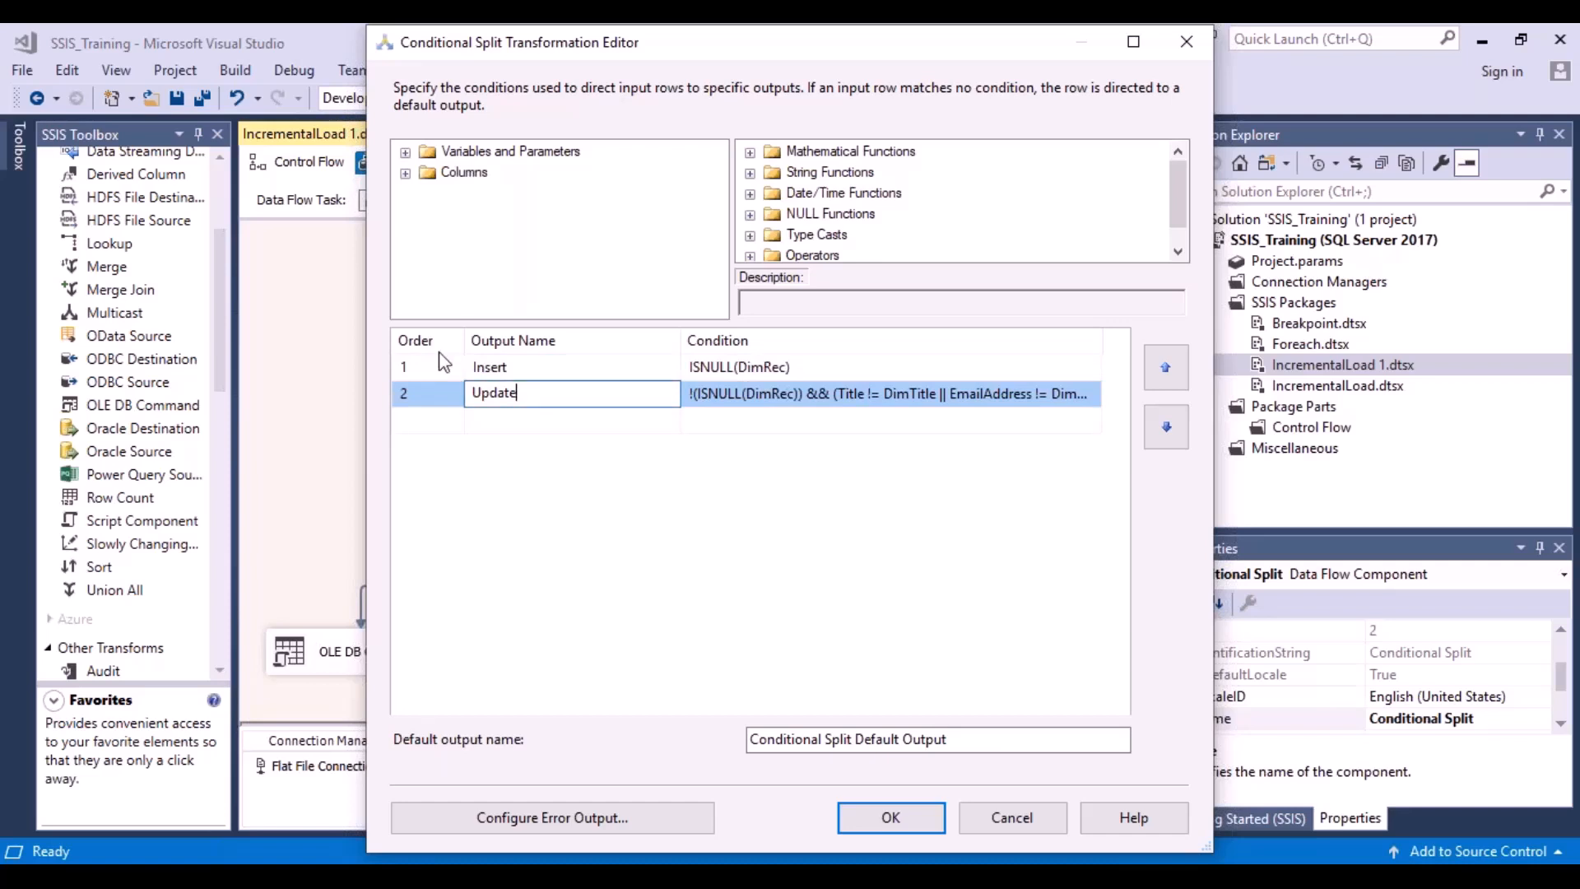
pyautogui.click(427, 377)
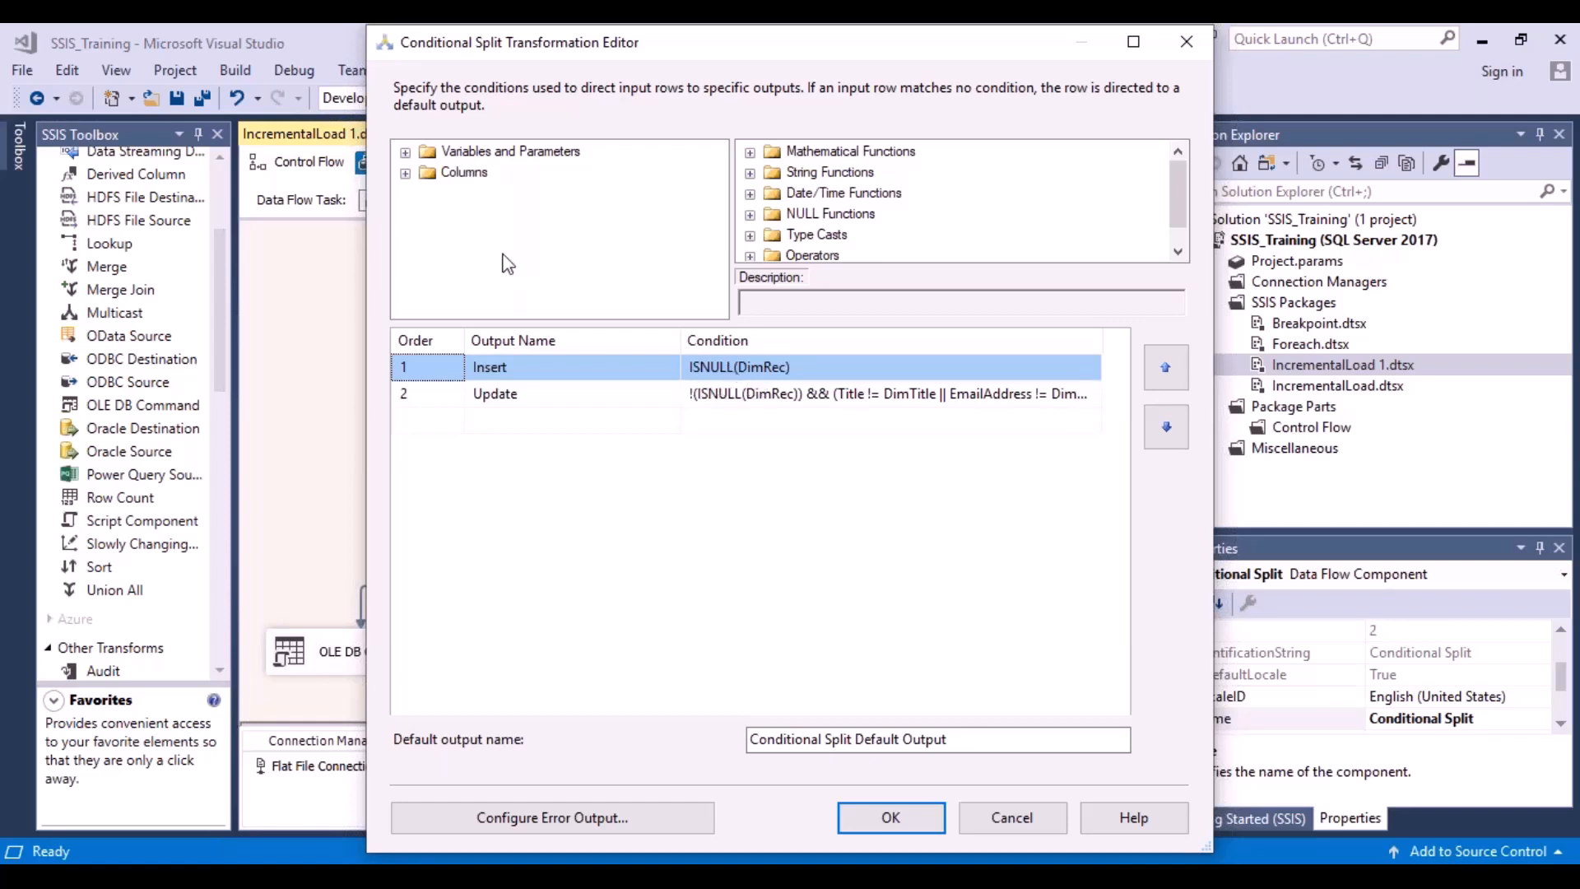
# Look through the Conditional Split's available columns for DimRec and cancel the editor
pyautogui.click(407, 173)
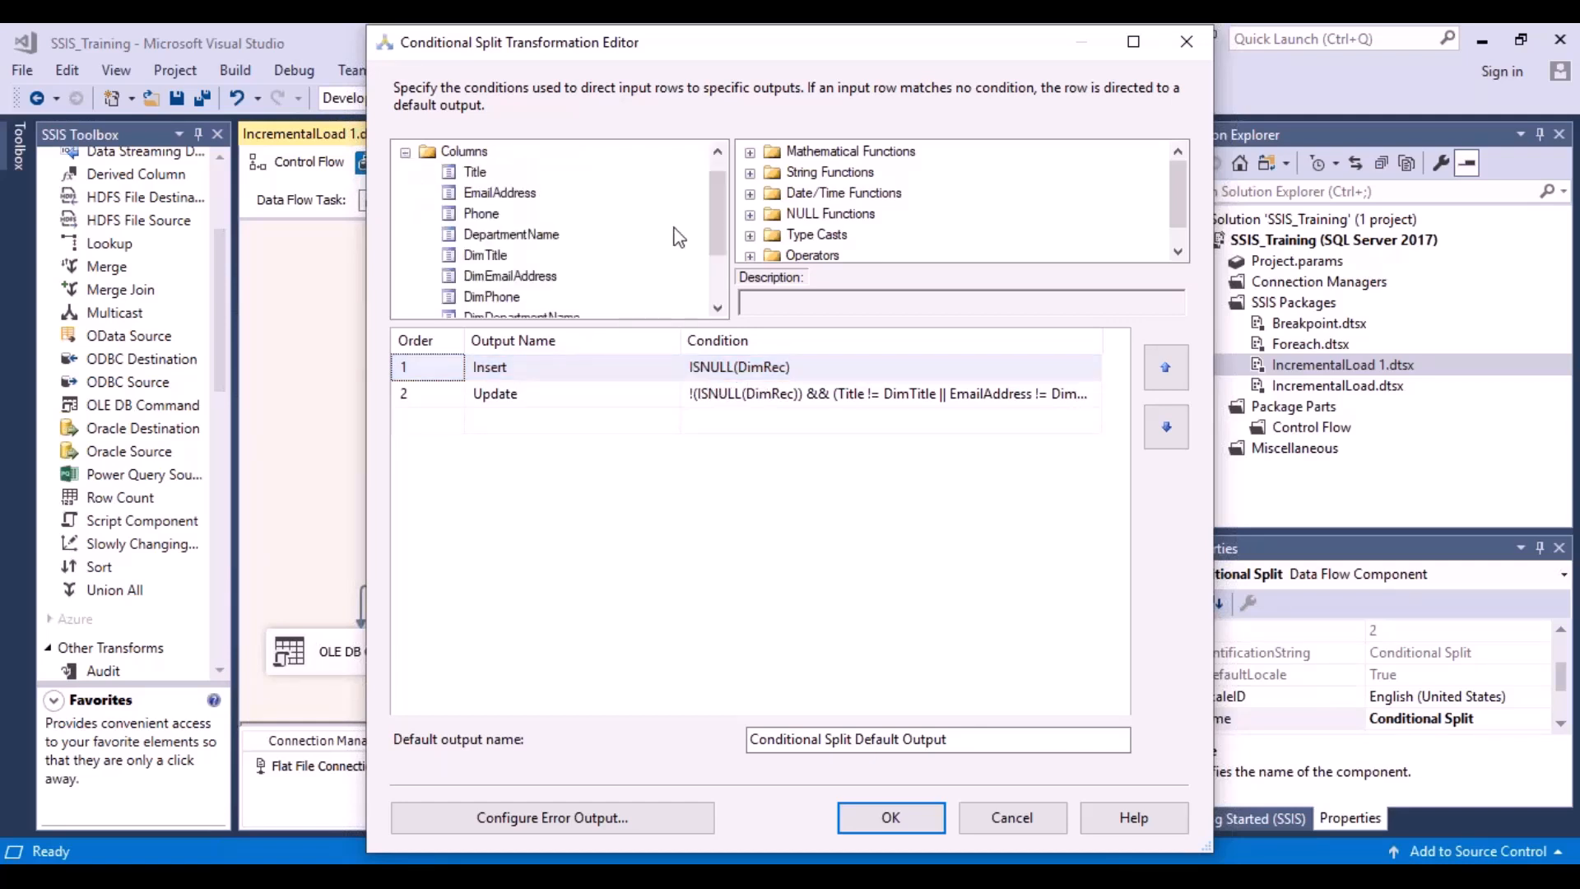
pyautogui.scroll(-1, 721, 267)
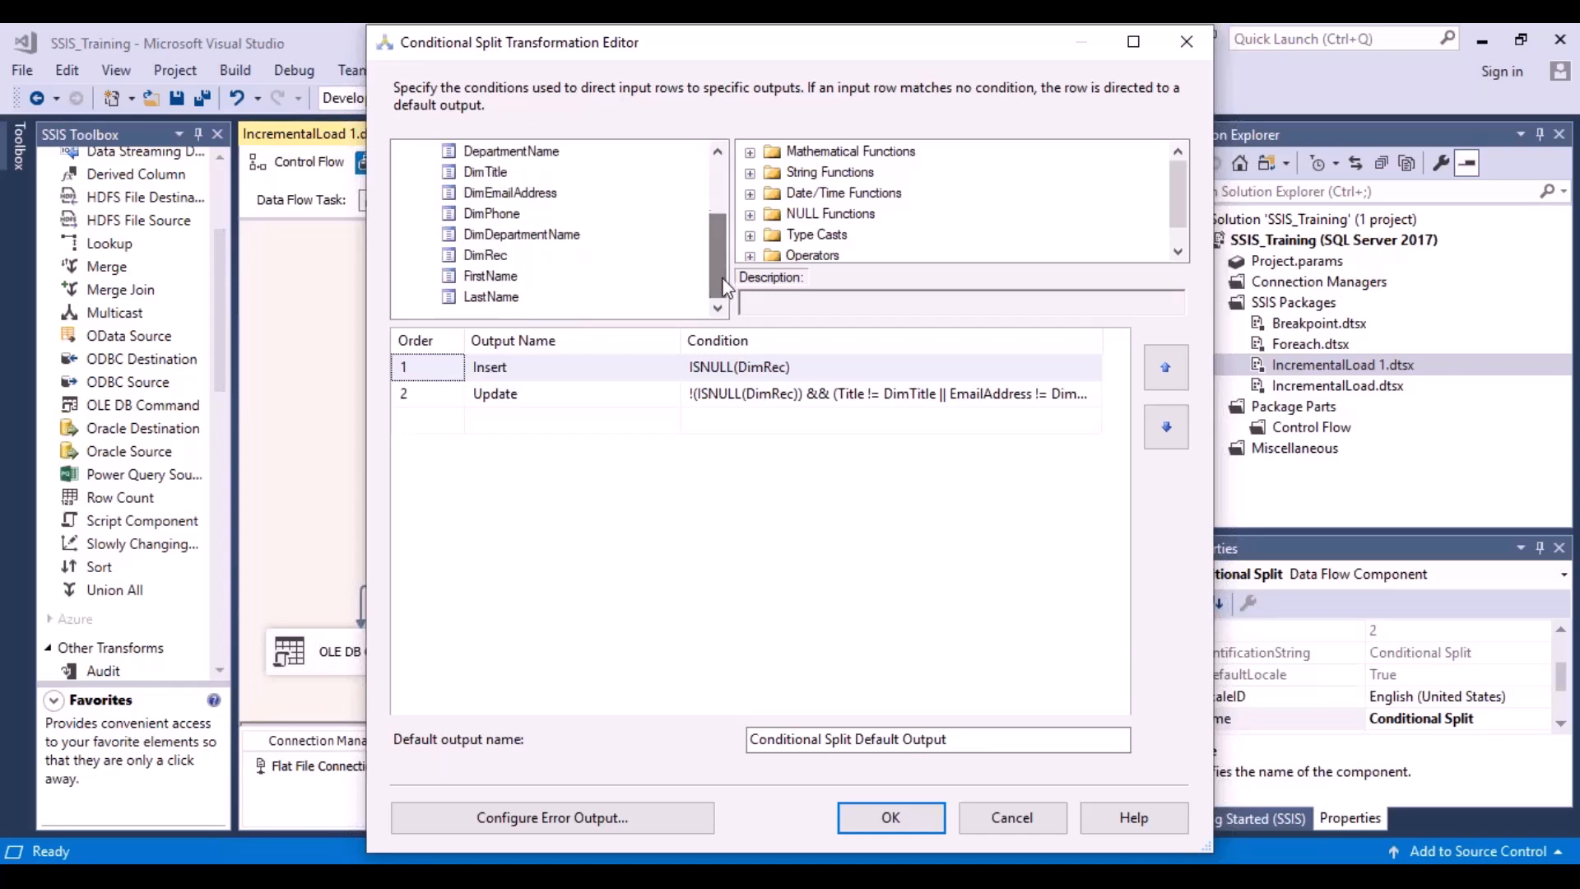
pyautogui.click(485, 257)
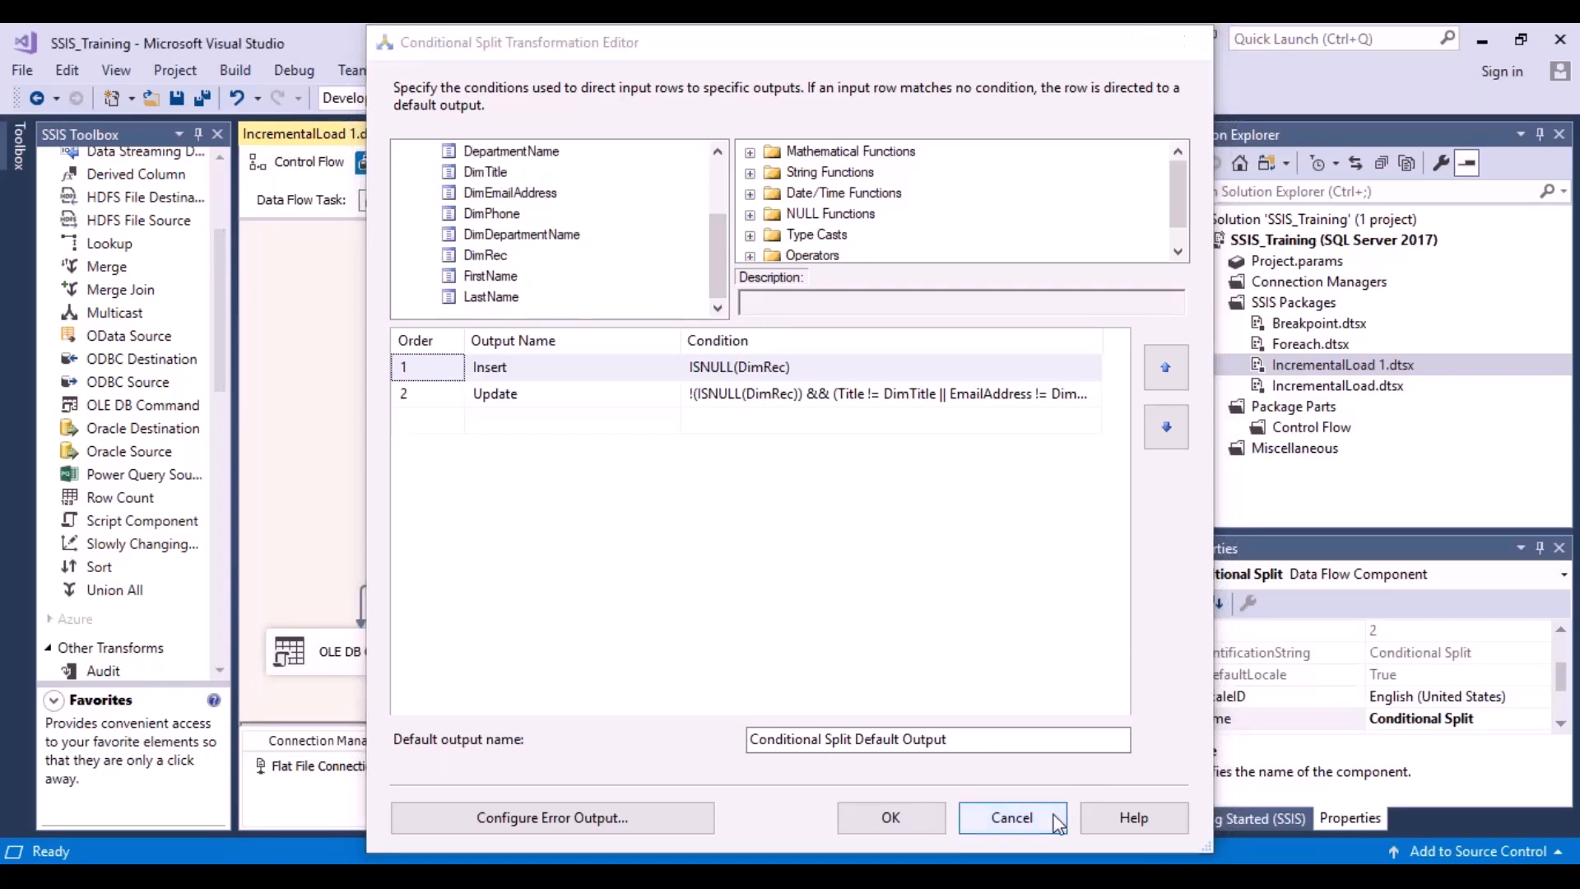
pyautogui.click(1010, 817)
# Open the Merge Join and examine the FirstName and LastName join keys and the output columns coming from the Sort input
pyautogui.click(768, 428)
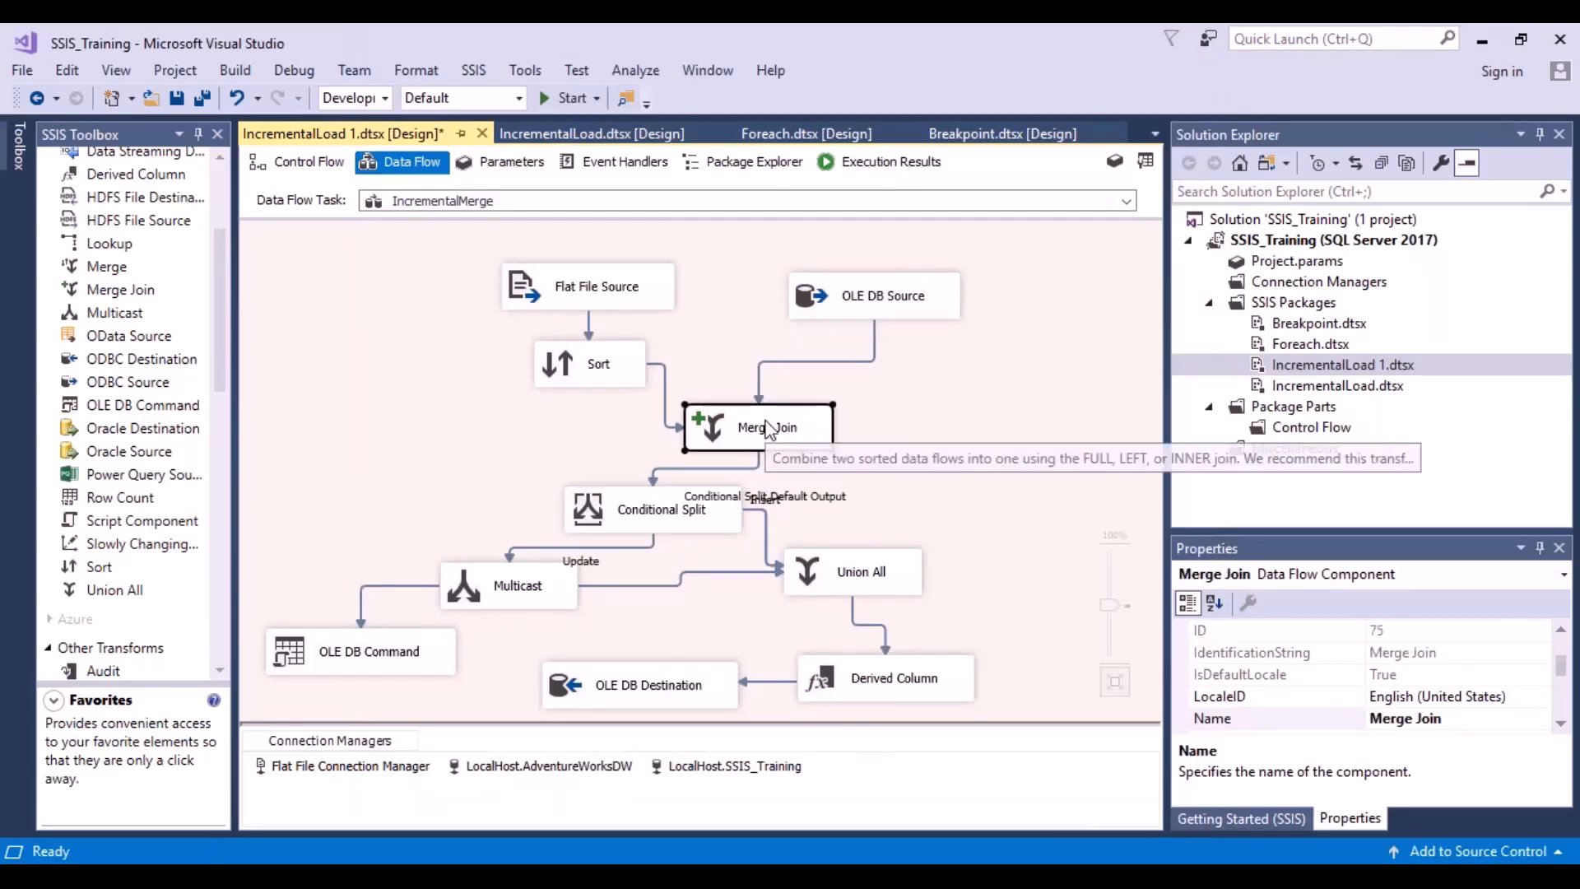
pyautogui.doubleClick(769, 428)
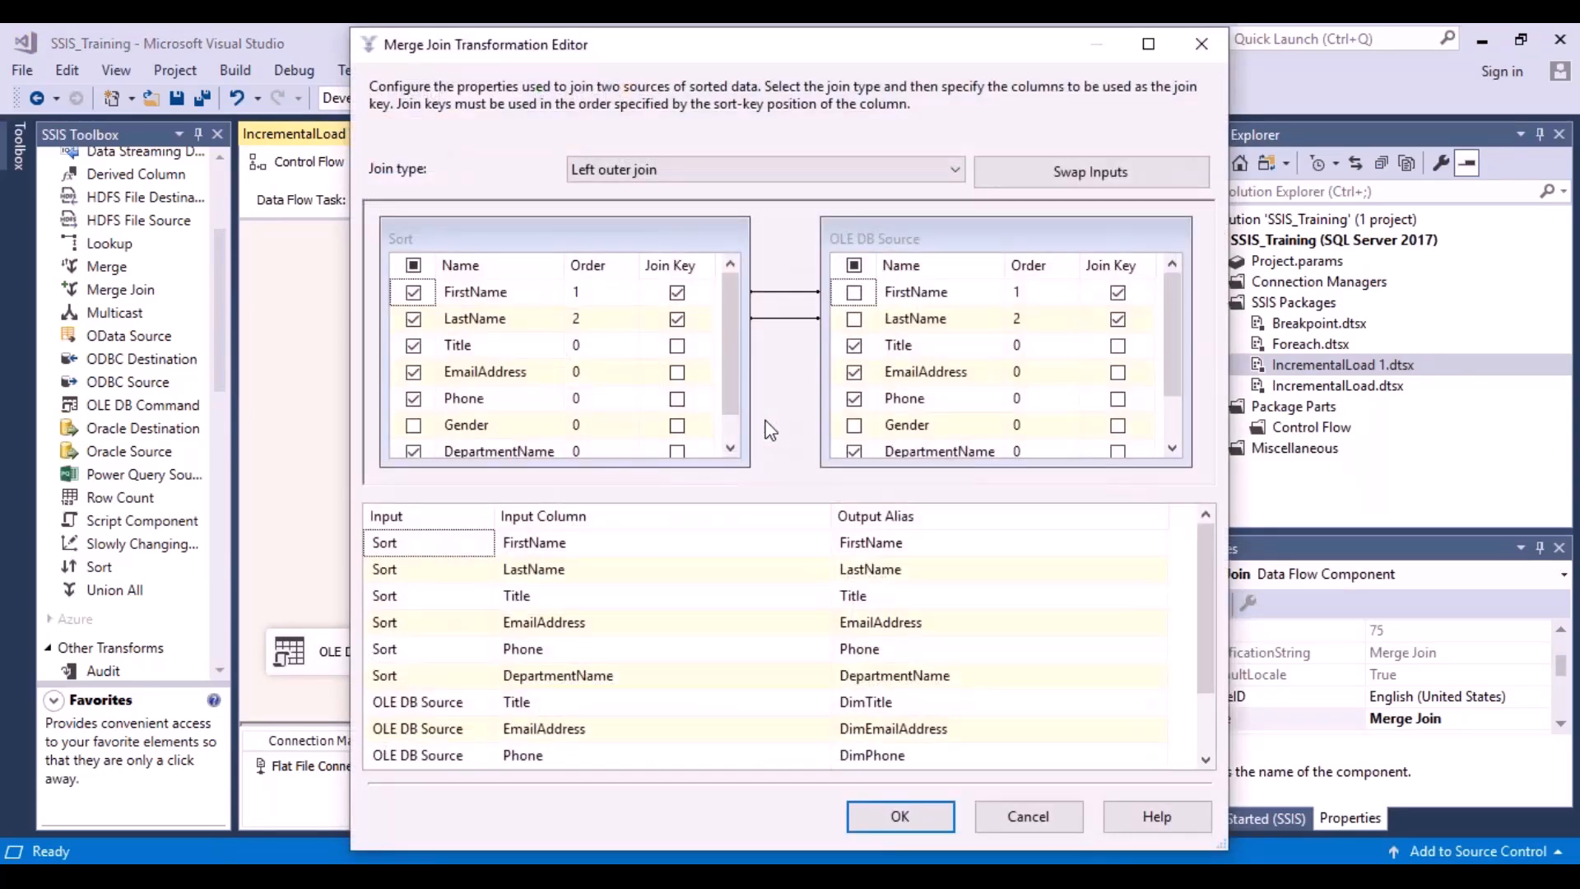
pyautogui.click(479, 301)
pyautogui.click(487, 321)
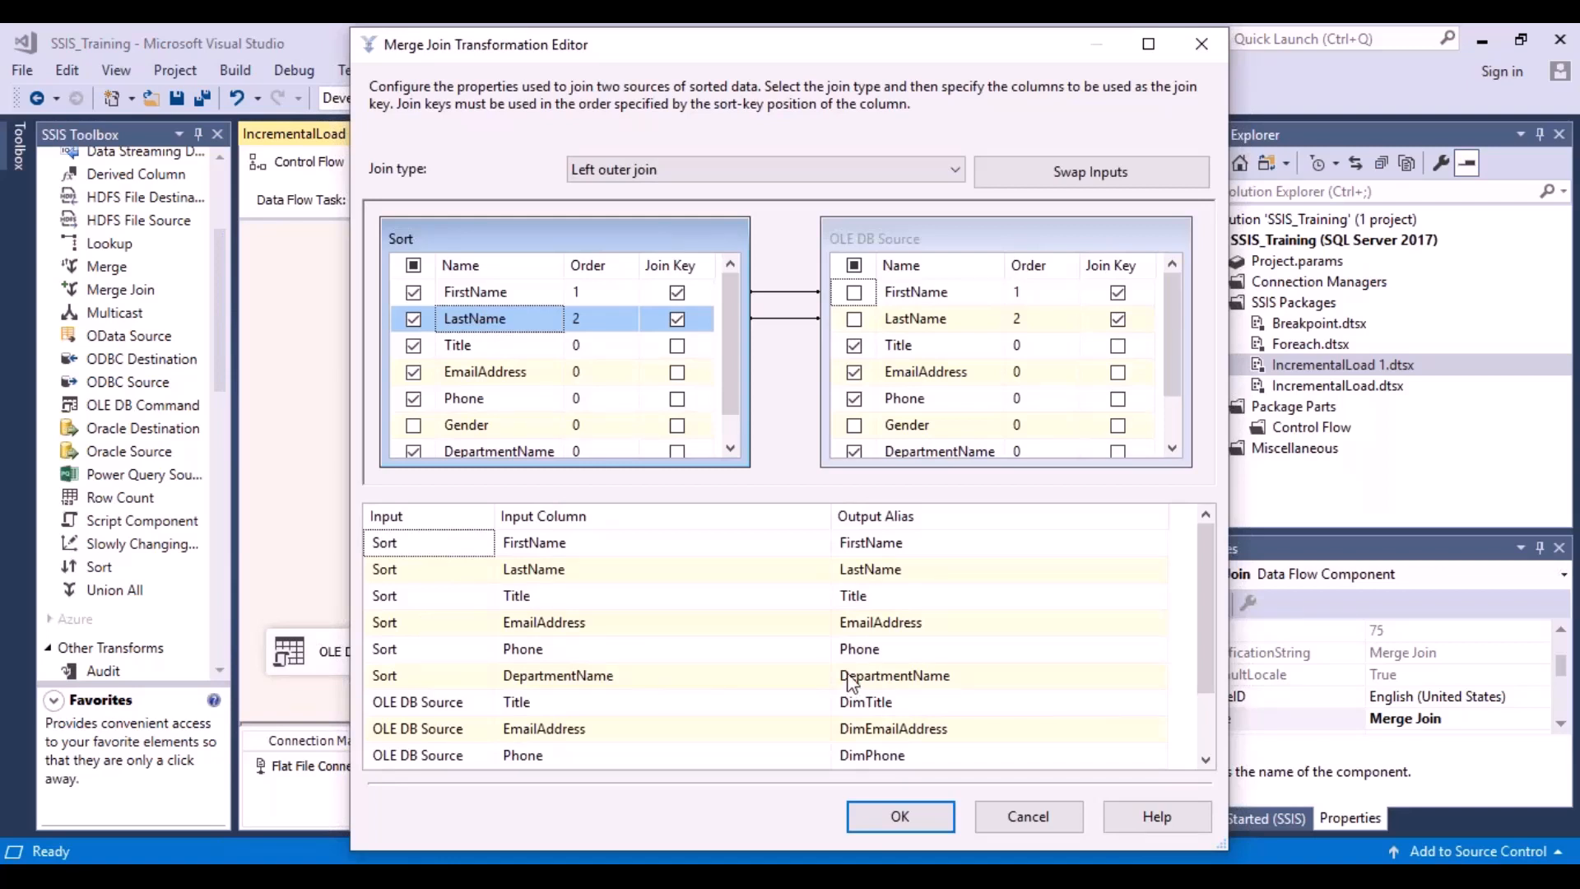
pyautogui.click(423, 676)
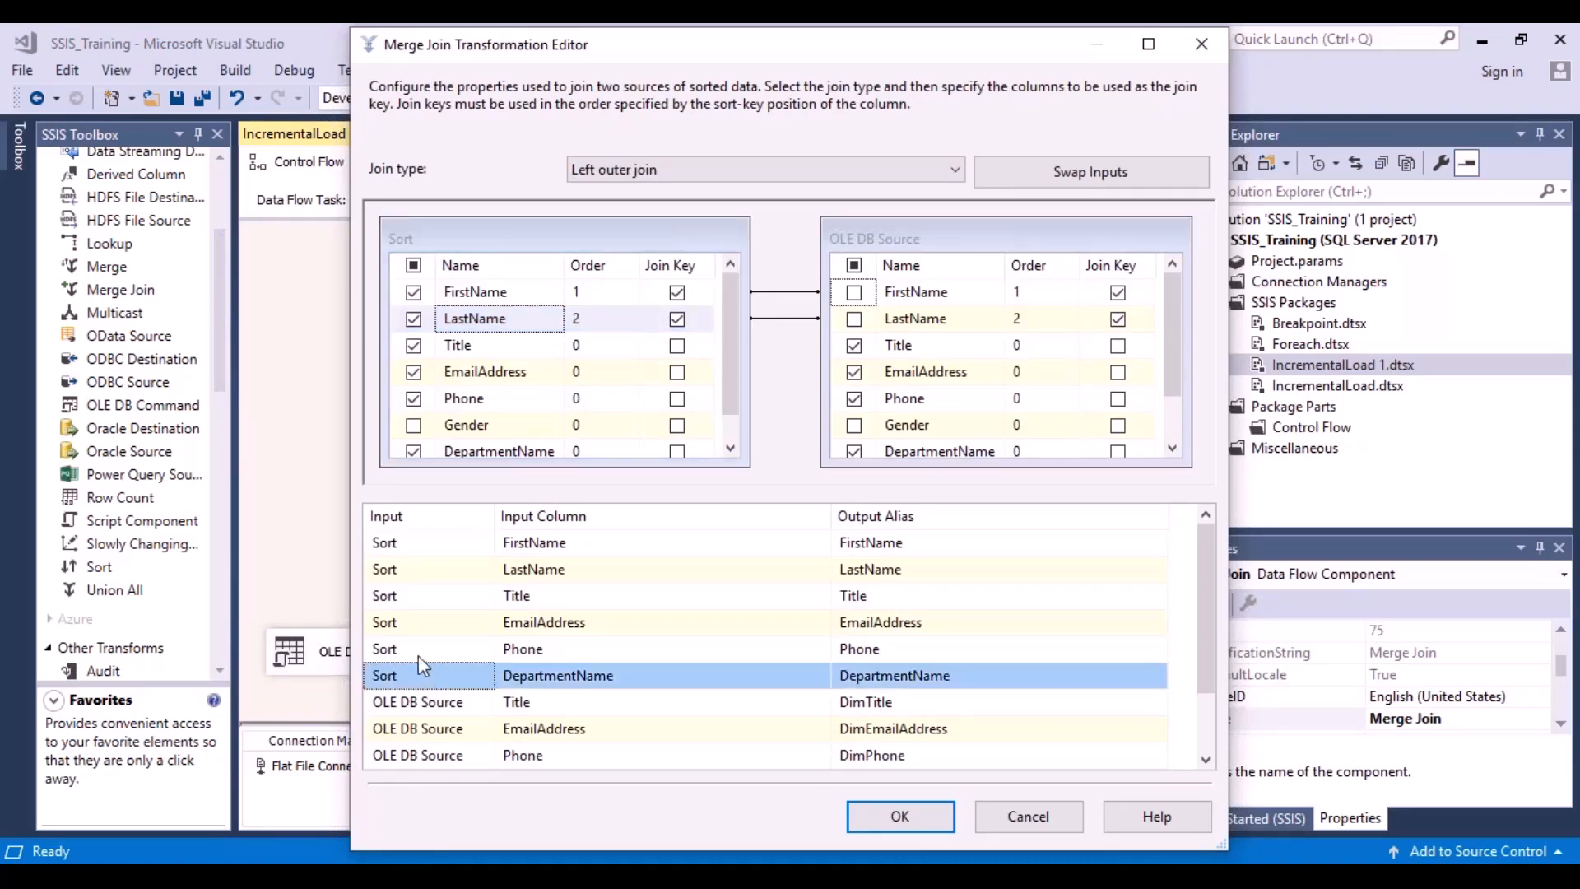
pyautogui.click(421, 656)
pyautogui.click(414, 629)
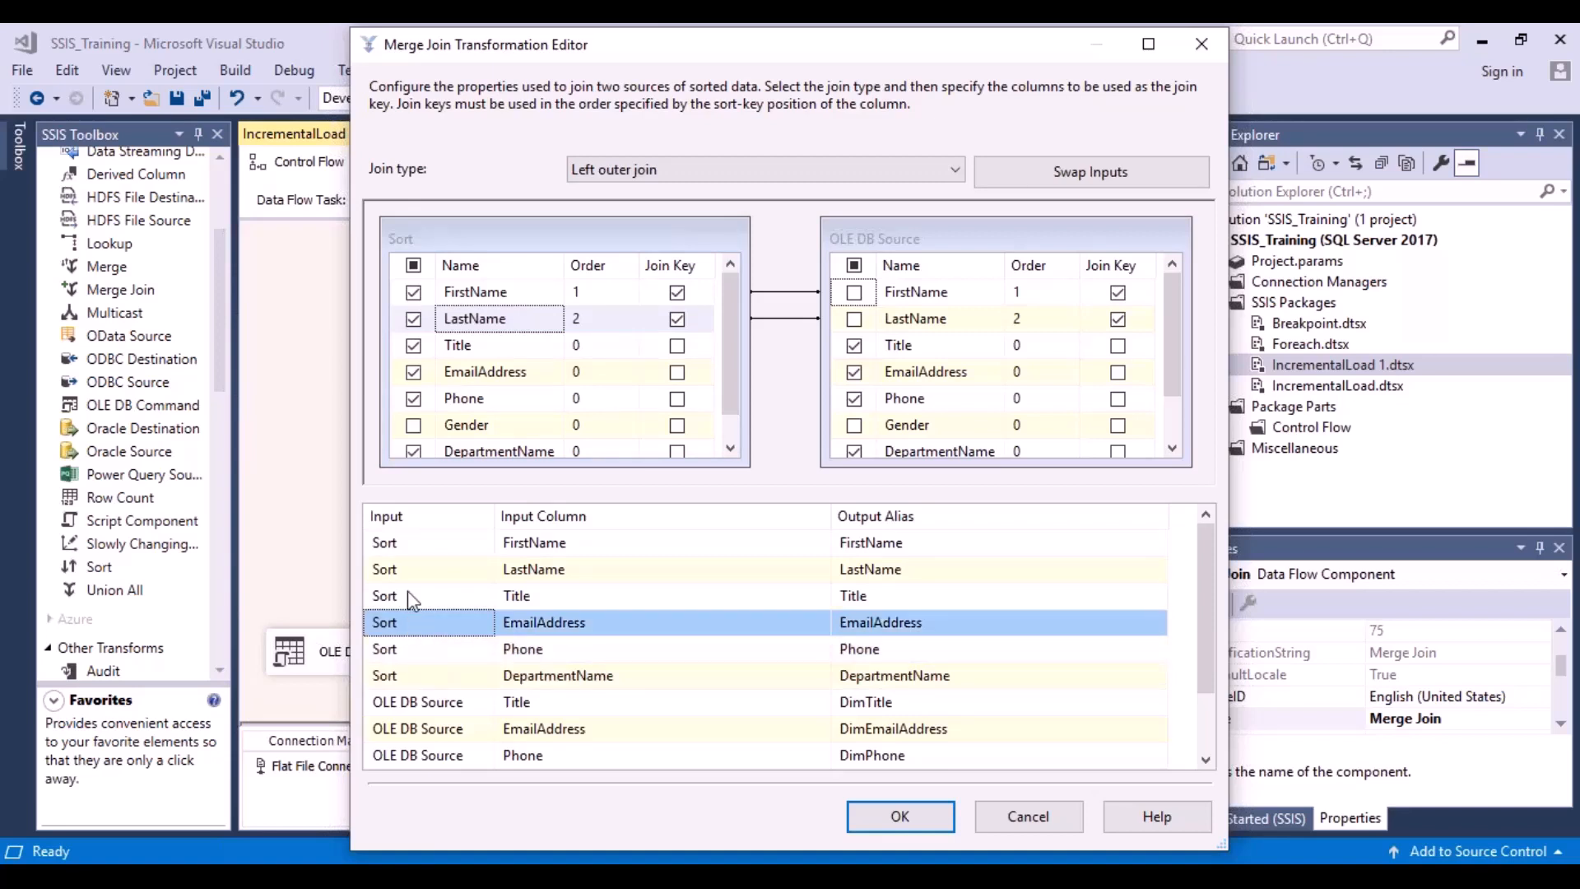
pyautogui.click(407, 596)
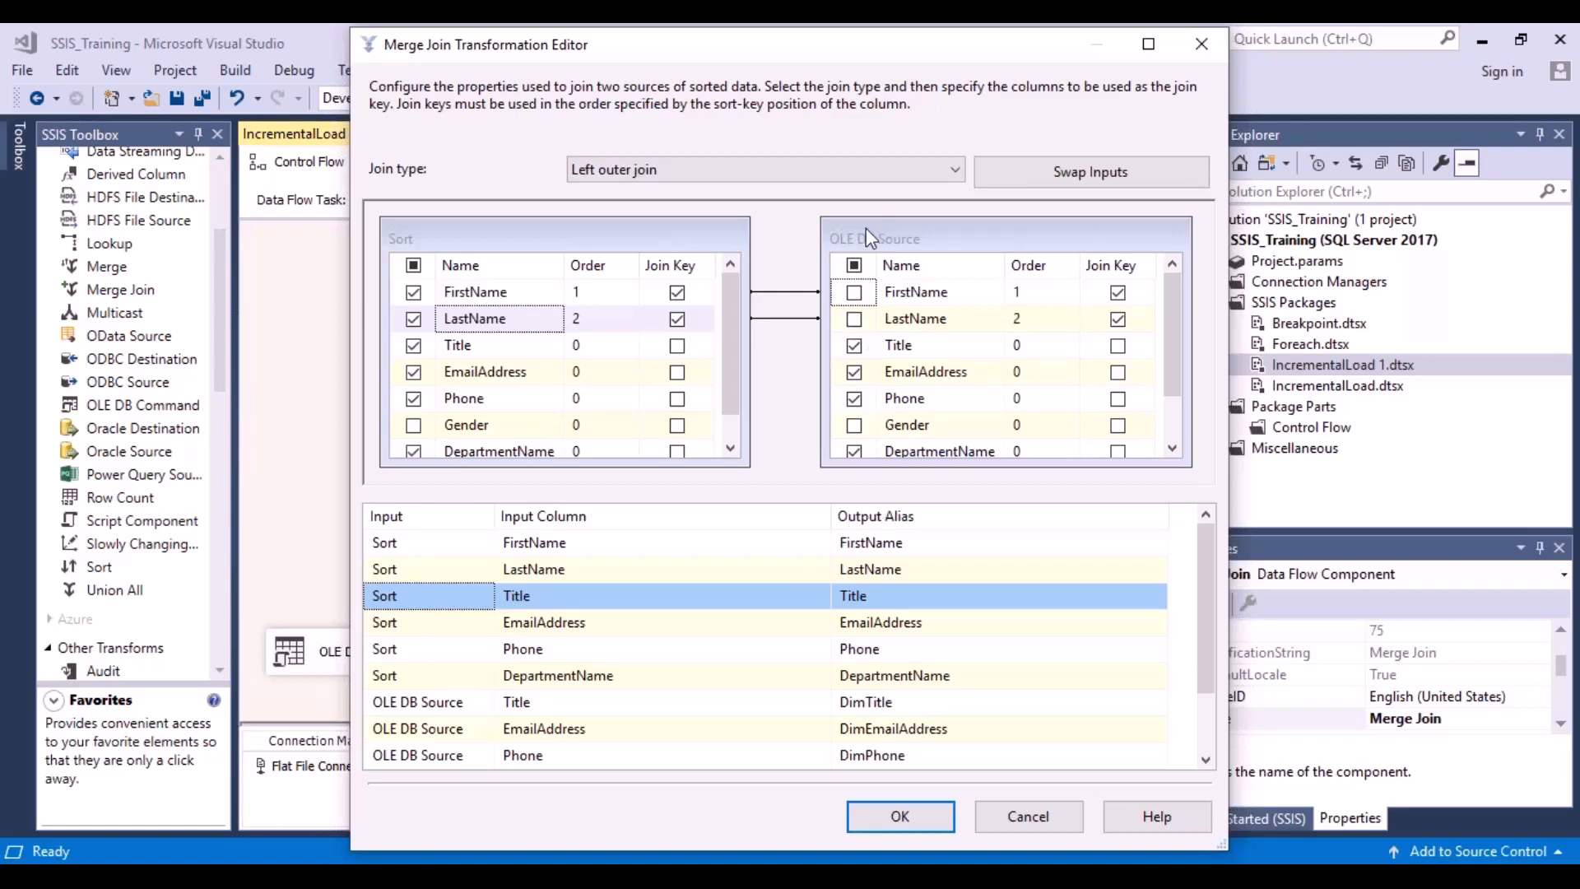
# Examine the Dim-prefixed output aliases of the Merge Join's OLE DB Source columns, from Title through DimRec
pyautogui.click(594, 705)
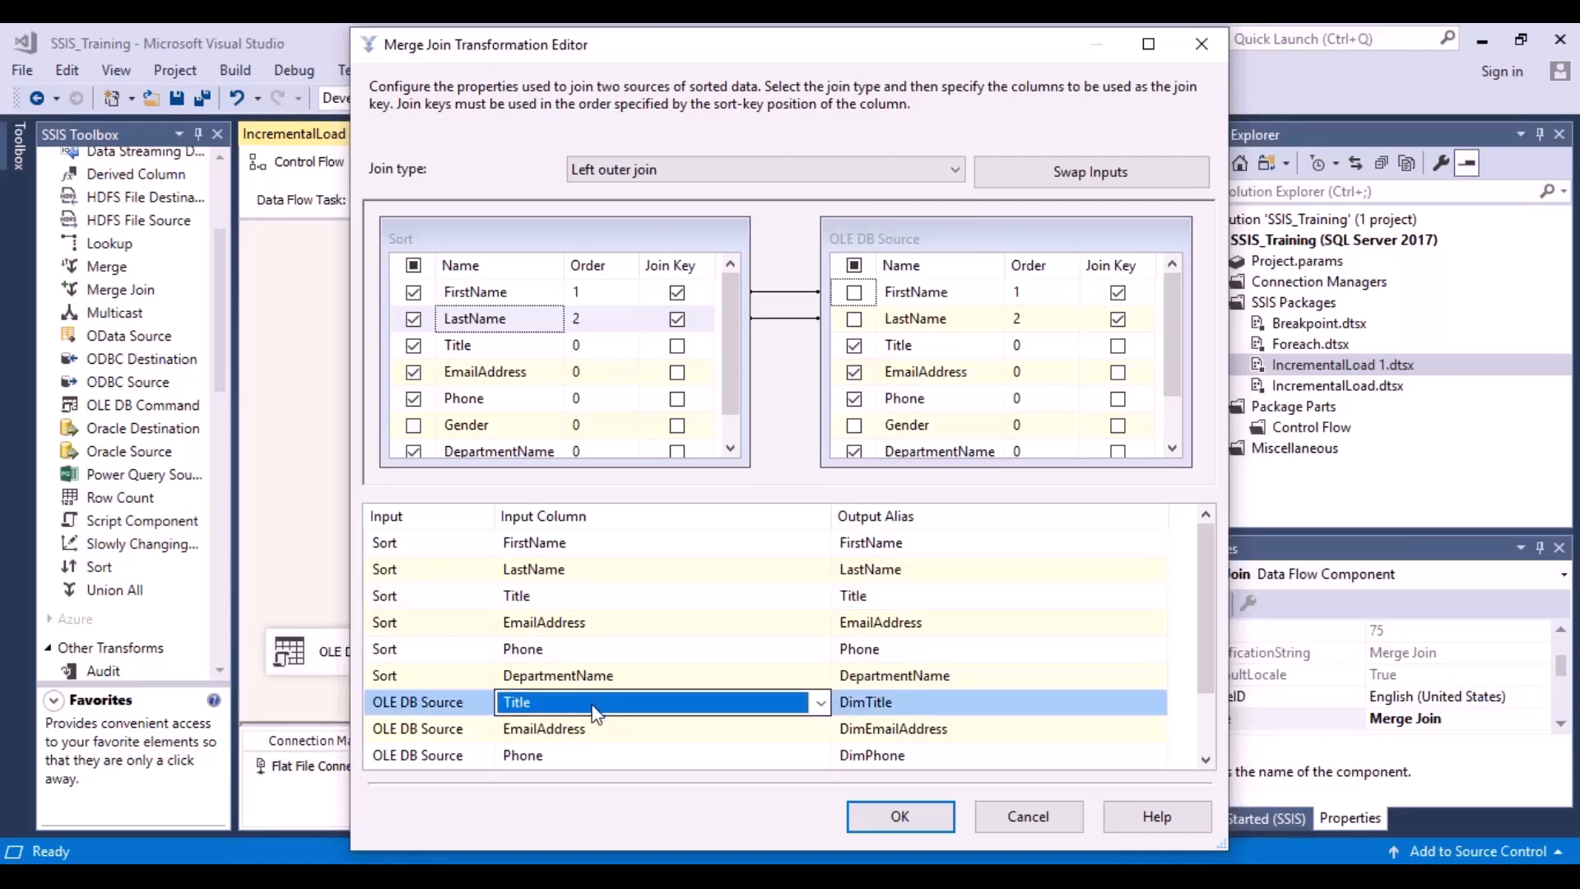
pyautogui.click(927, 701)
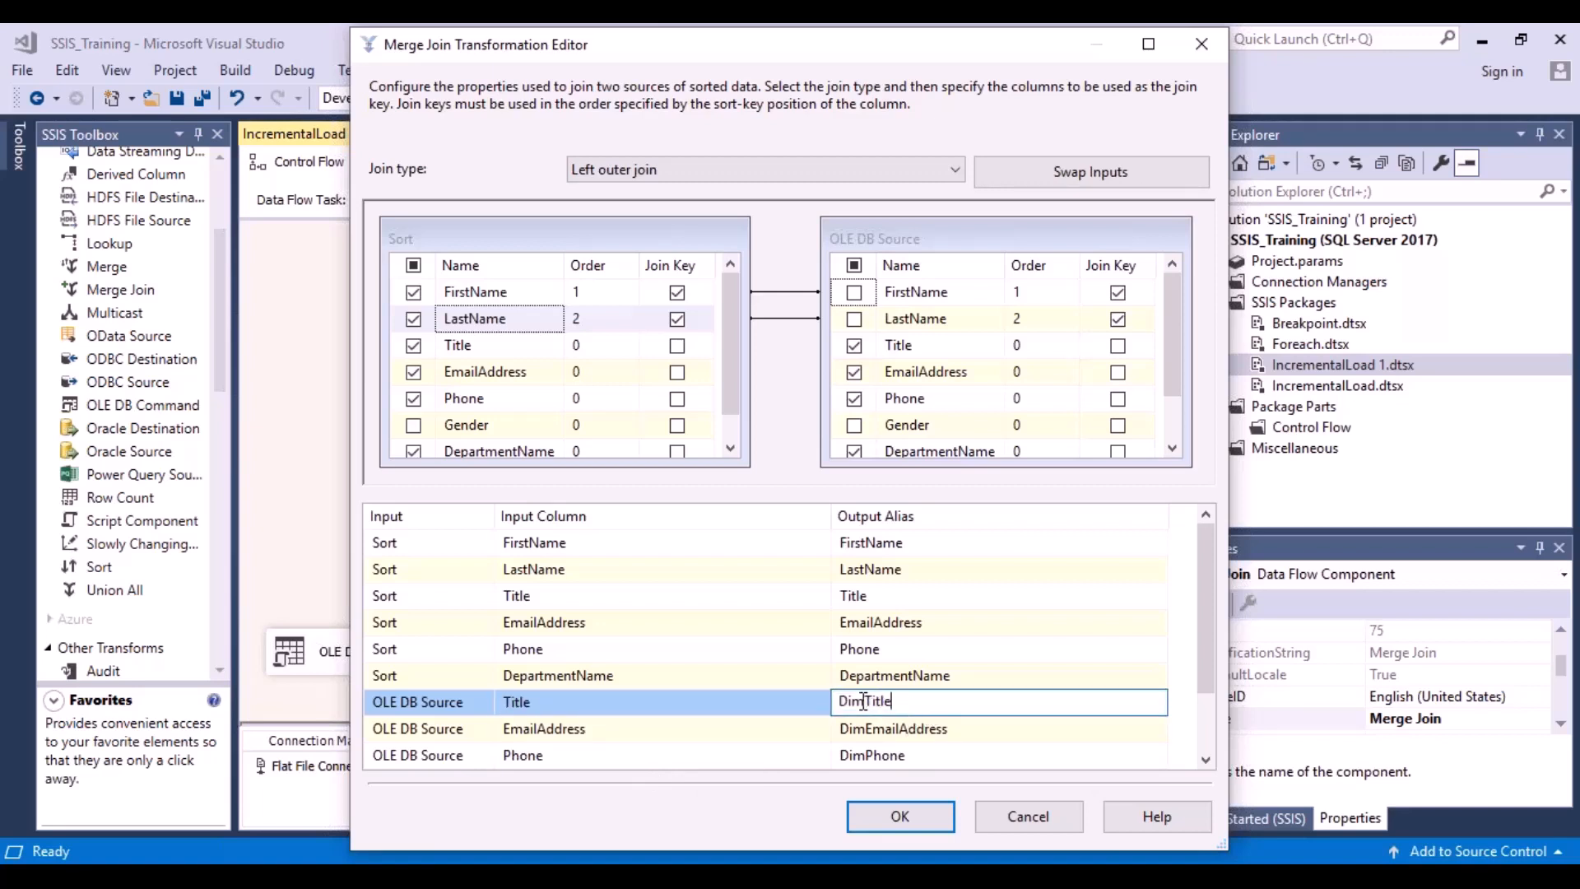
pyautogui.moveTo(866, 706); pyautogui.dragTo(839, 701)
pyautogui.click(1208, 762)
pyautogui.click(1207, 762)
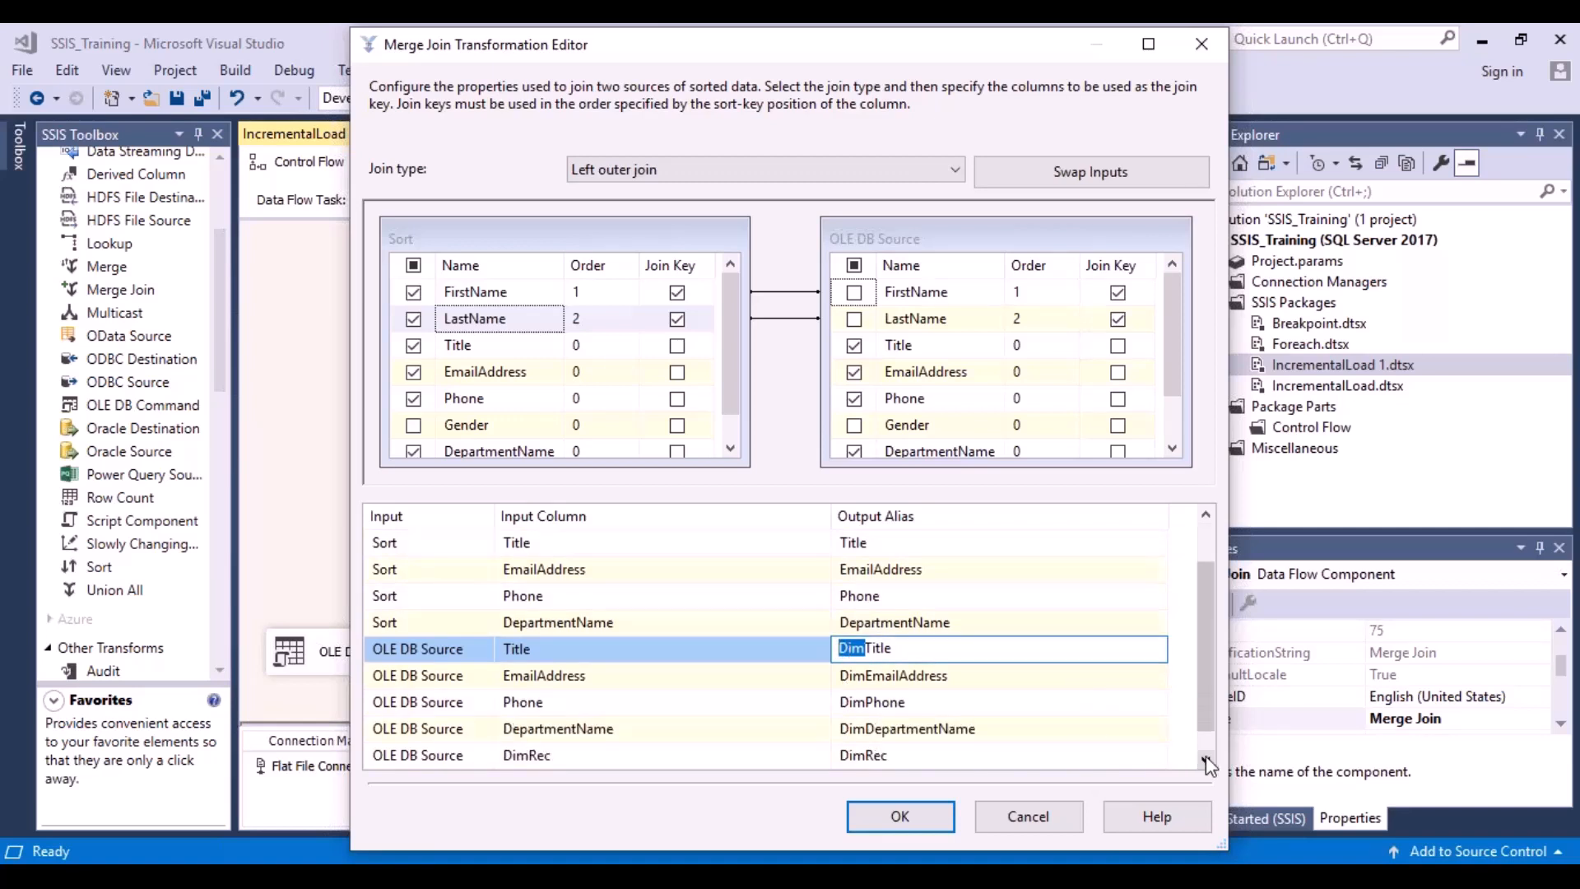
pyautogui.click(1207, 762)
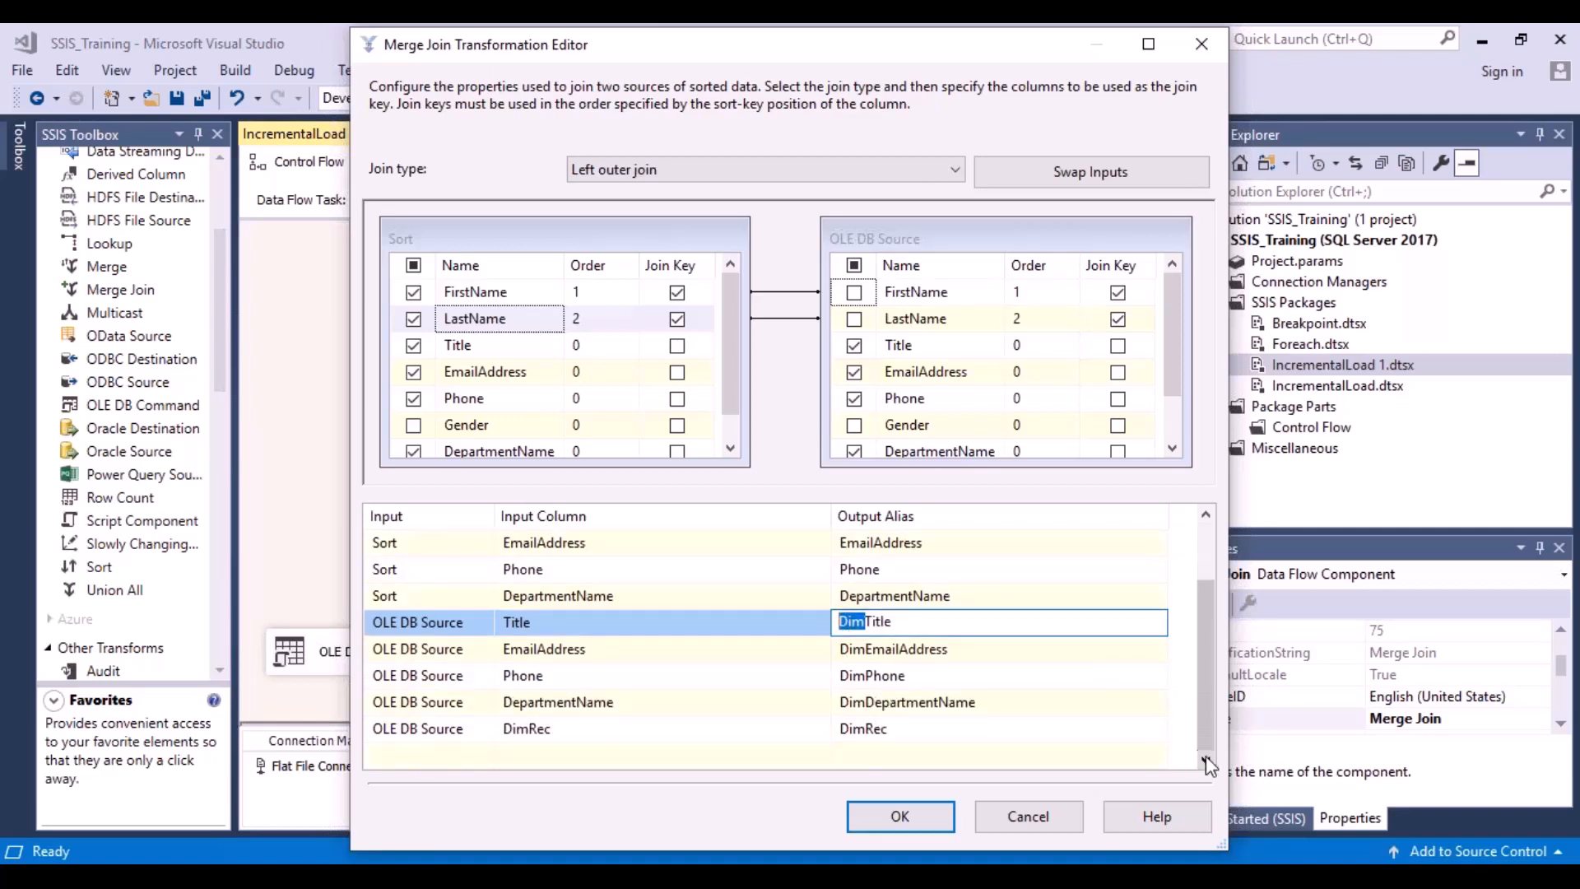
pyautogui.click(576, 734)
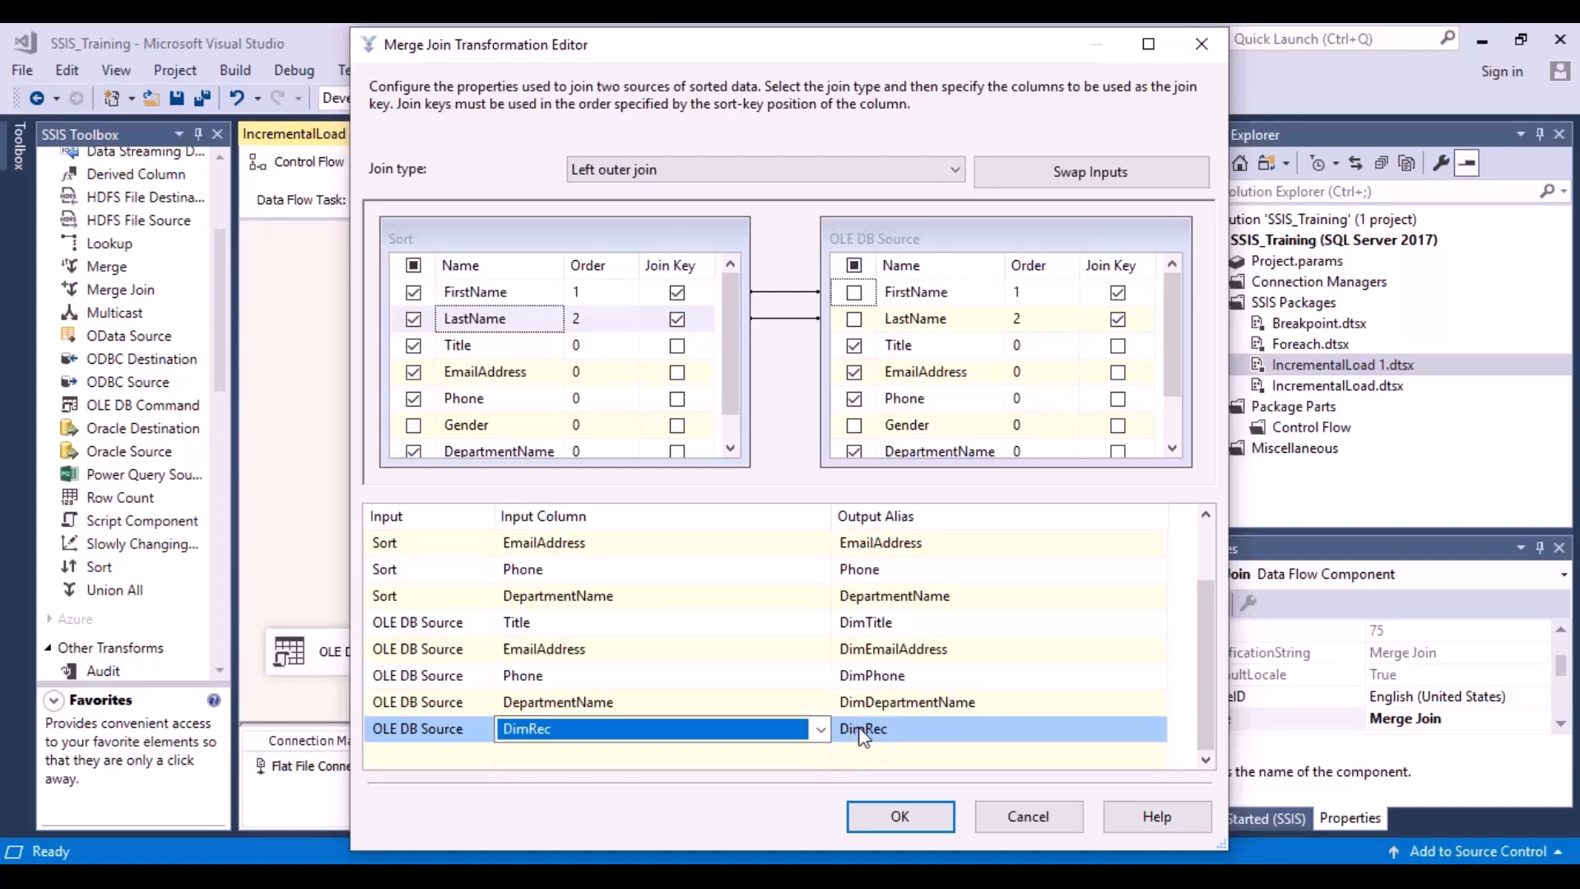
# Close the Merge Join without changes, check the Insert output's condition in the Conditional Split, and cancel that editor
pyautogui.click(1059, 817)
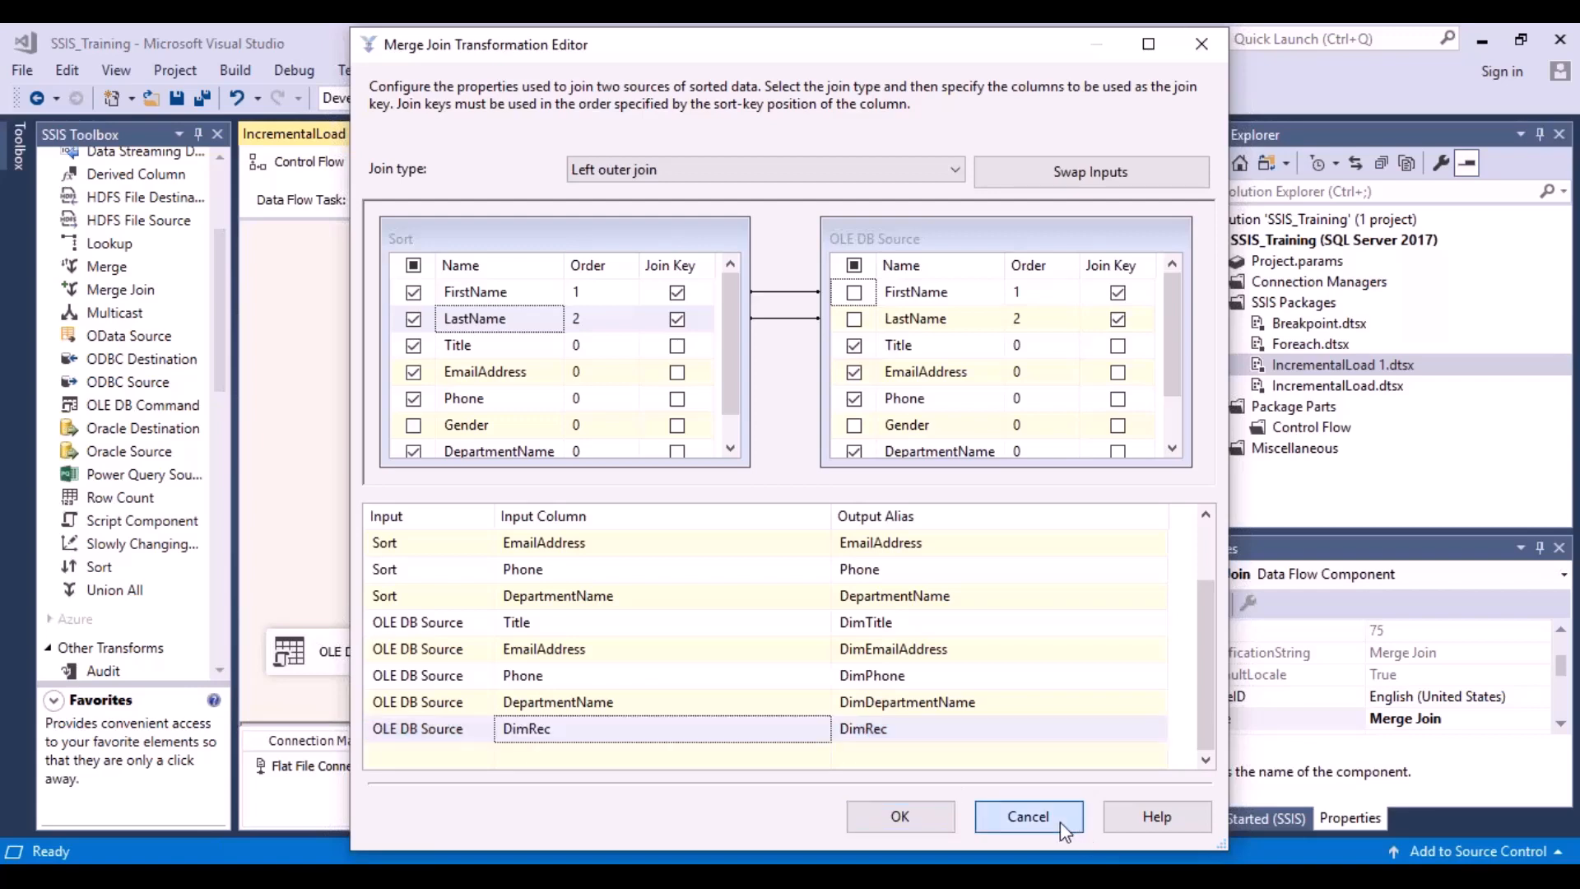
pyautogui.doubleClick(664, 515)
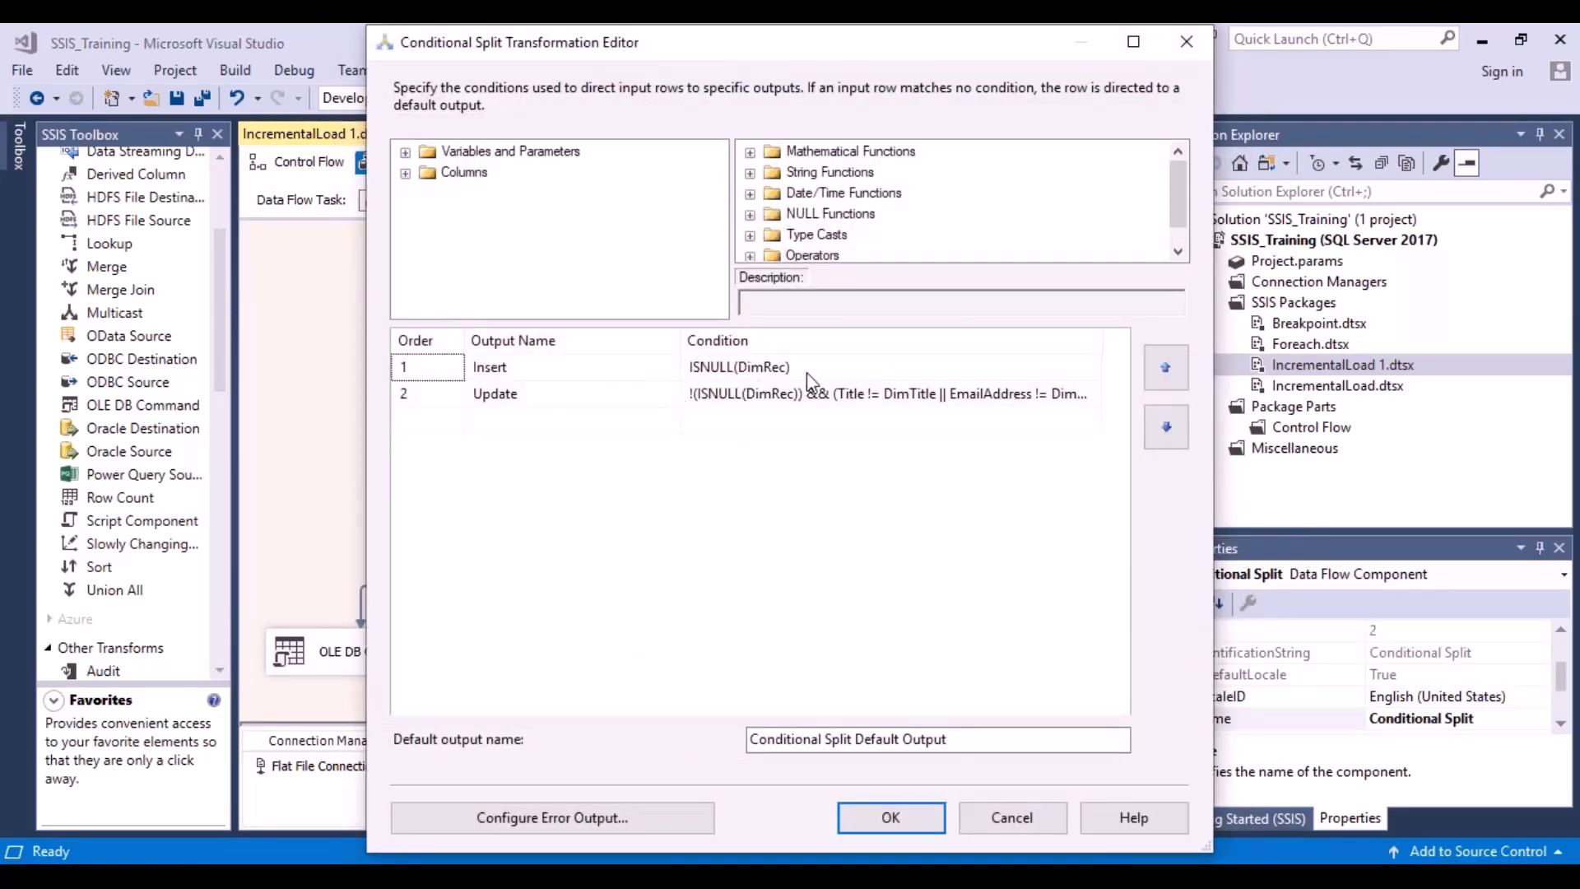
pyautogui.click(806, 372)
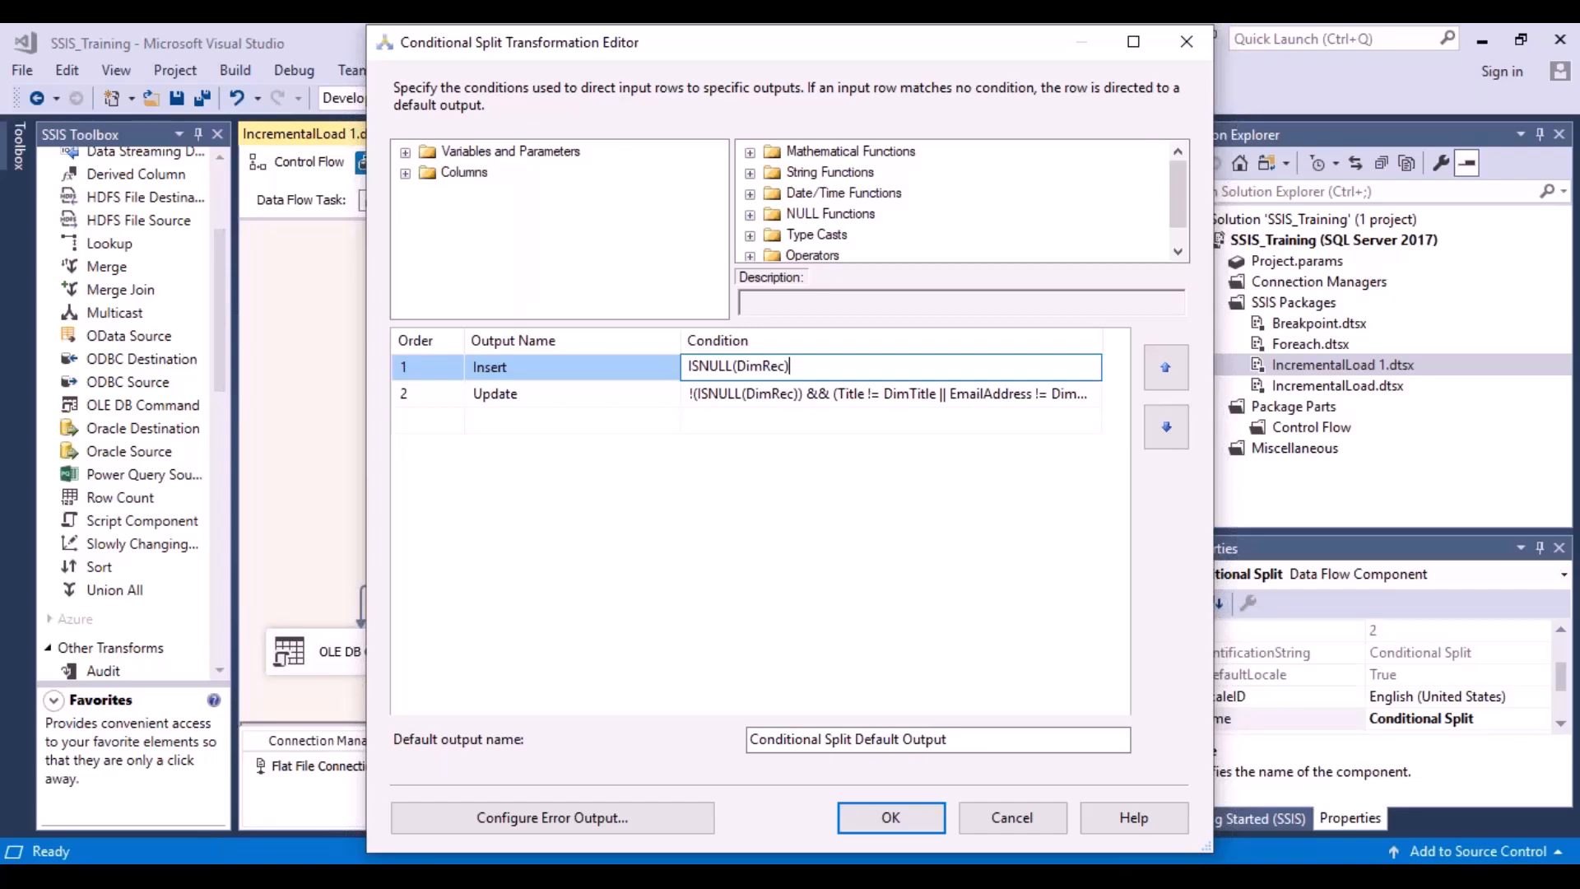
pyautogui.click(1012, 818)
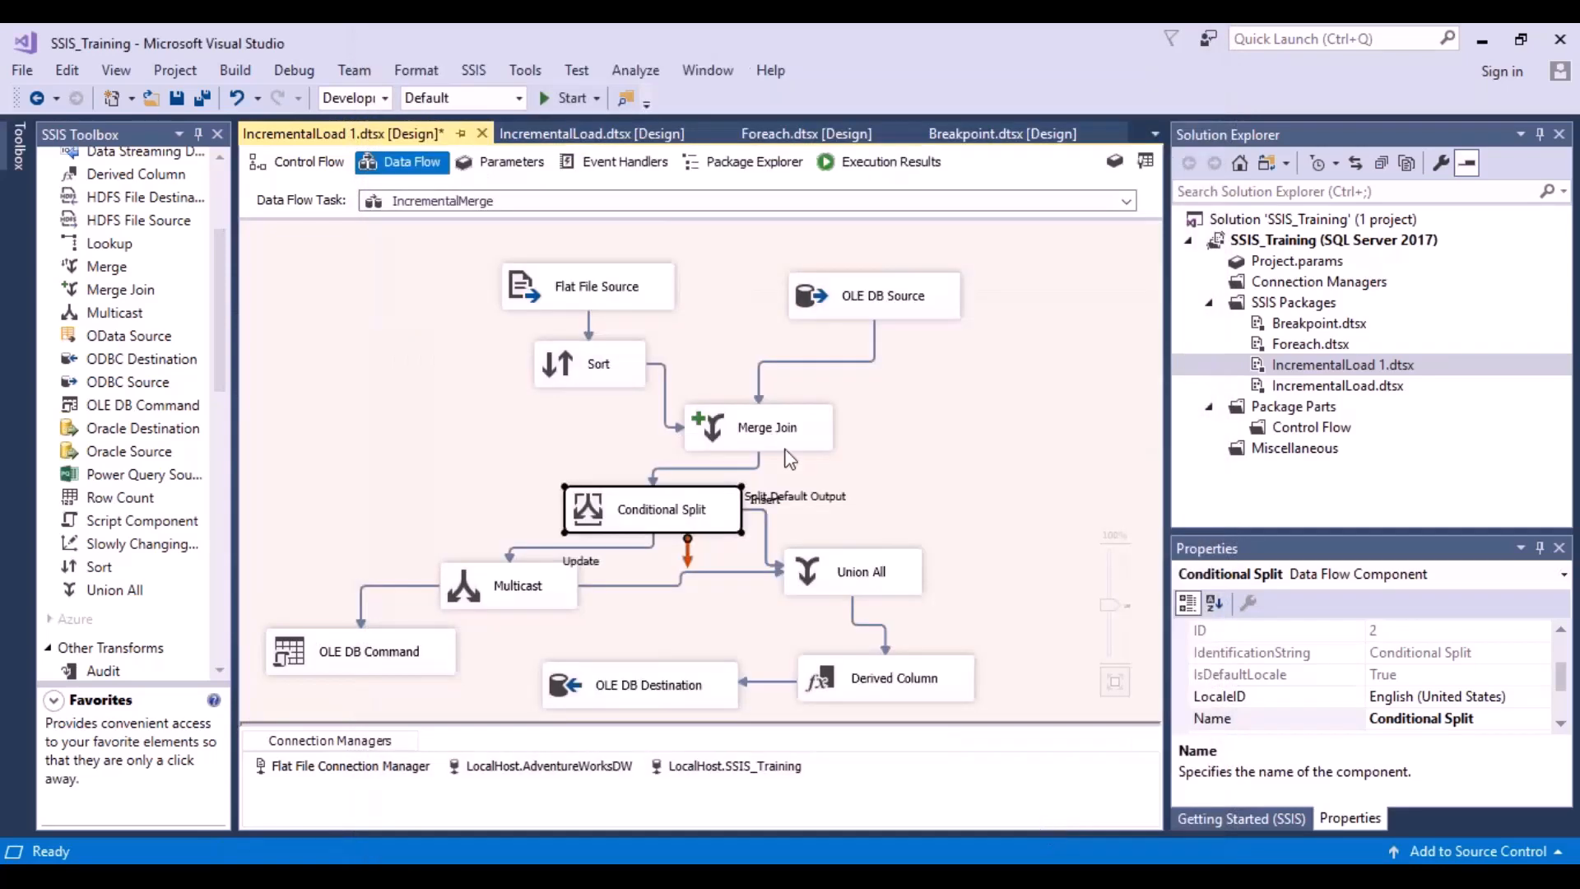
# Reopen the Merge Join and examine the Sort input's output columns from FirstName through EmailAddress
pyautogui.doubleClick(774, 424)
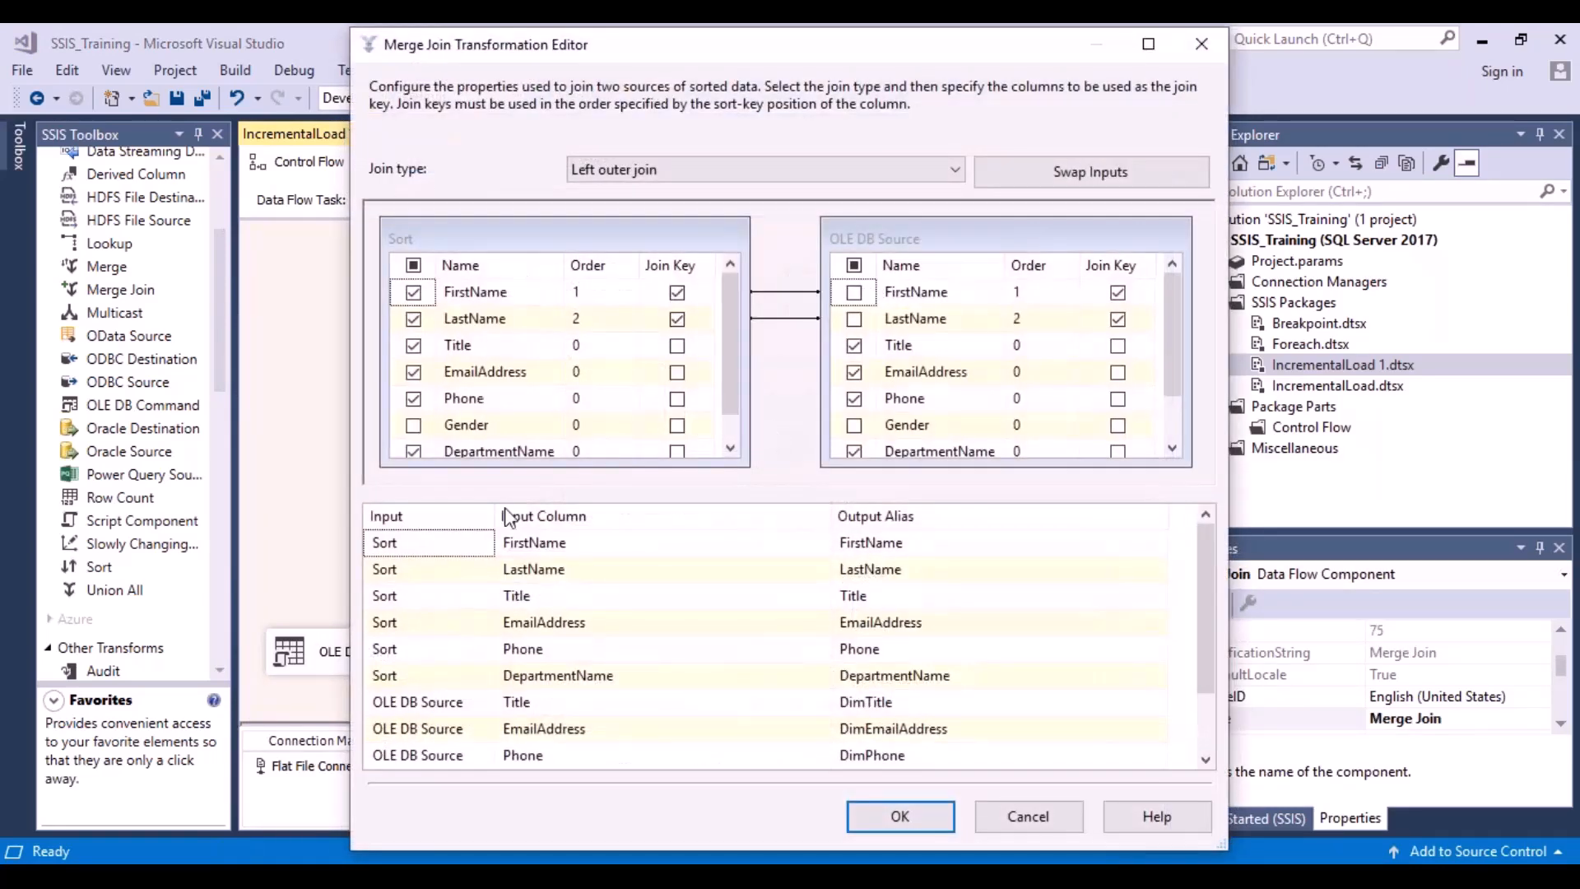
pyautogui.click(548, 550)
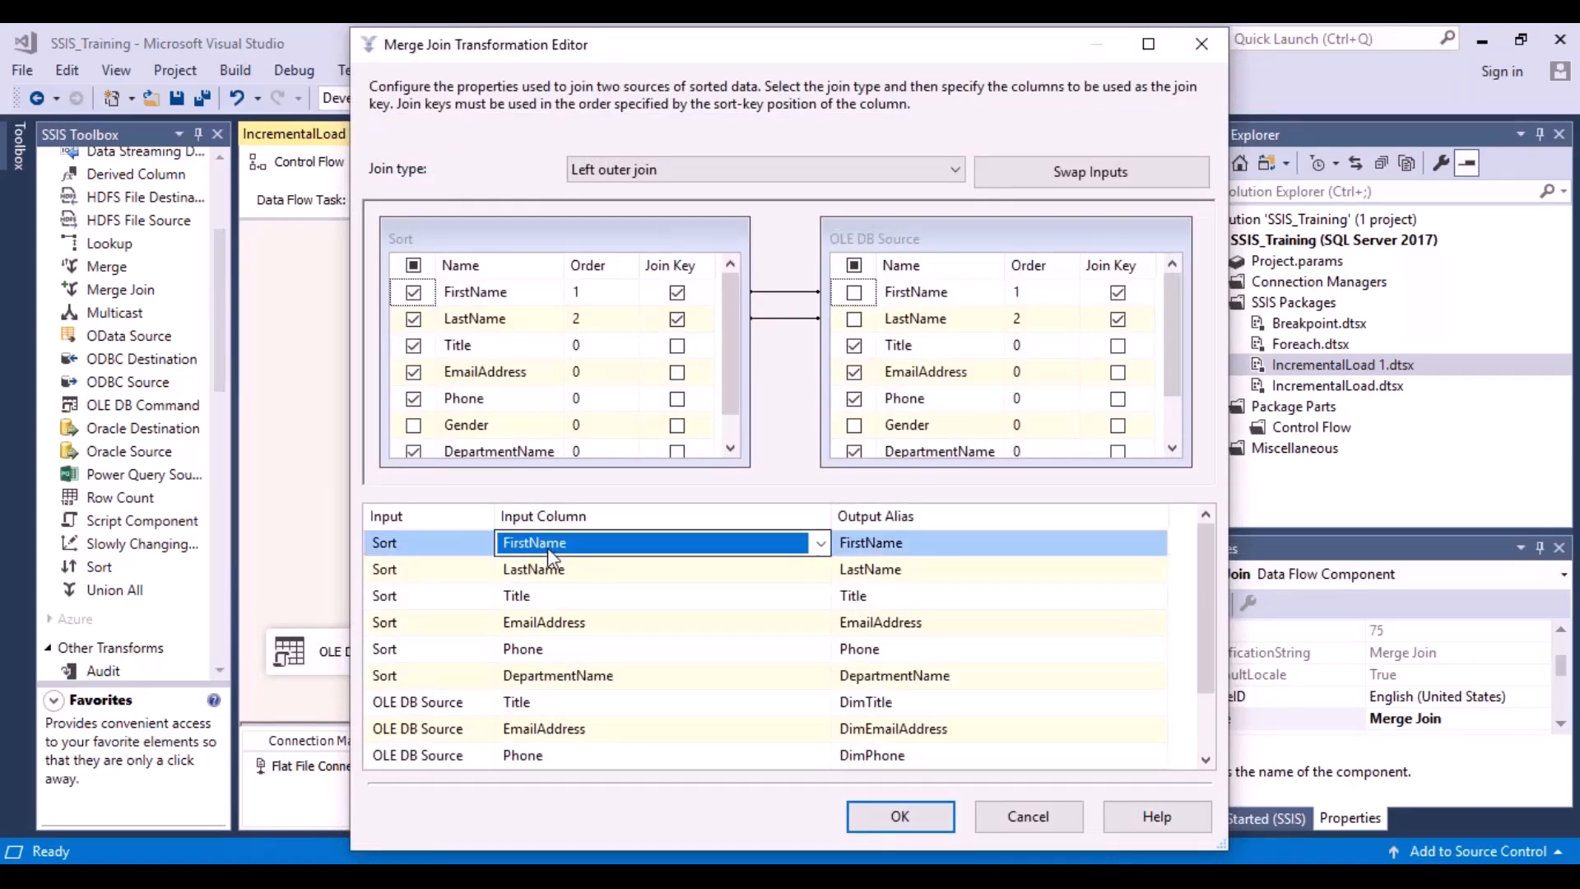
pyautogui.click(568, 574)
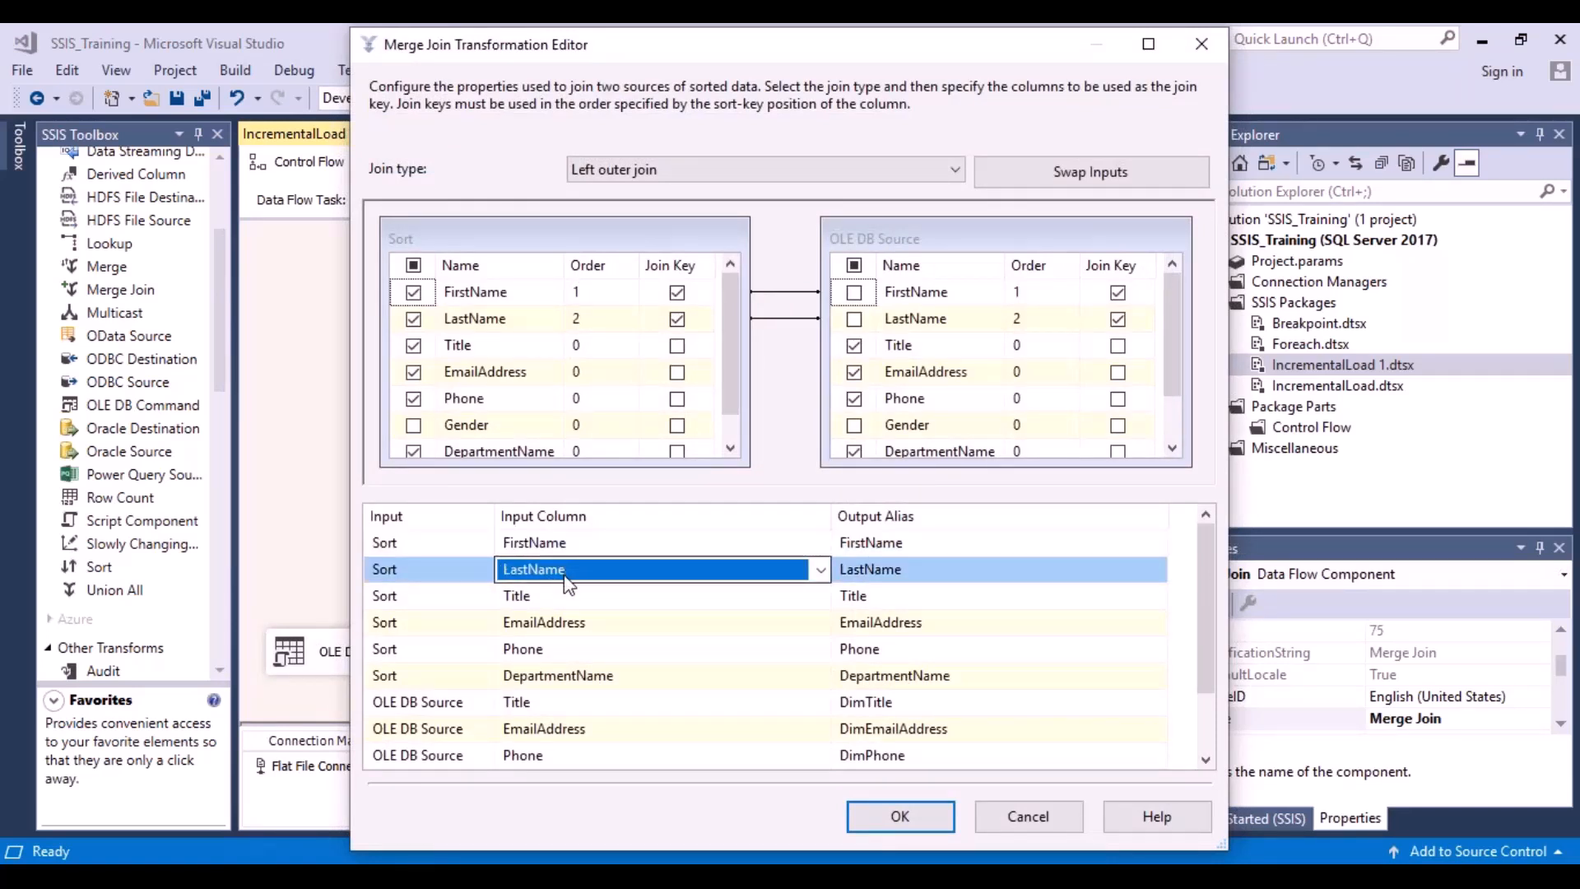
pyautogui.click(565, 597)
pyautogui.click(590, 623)
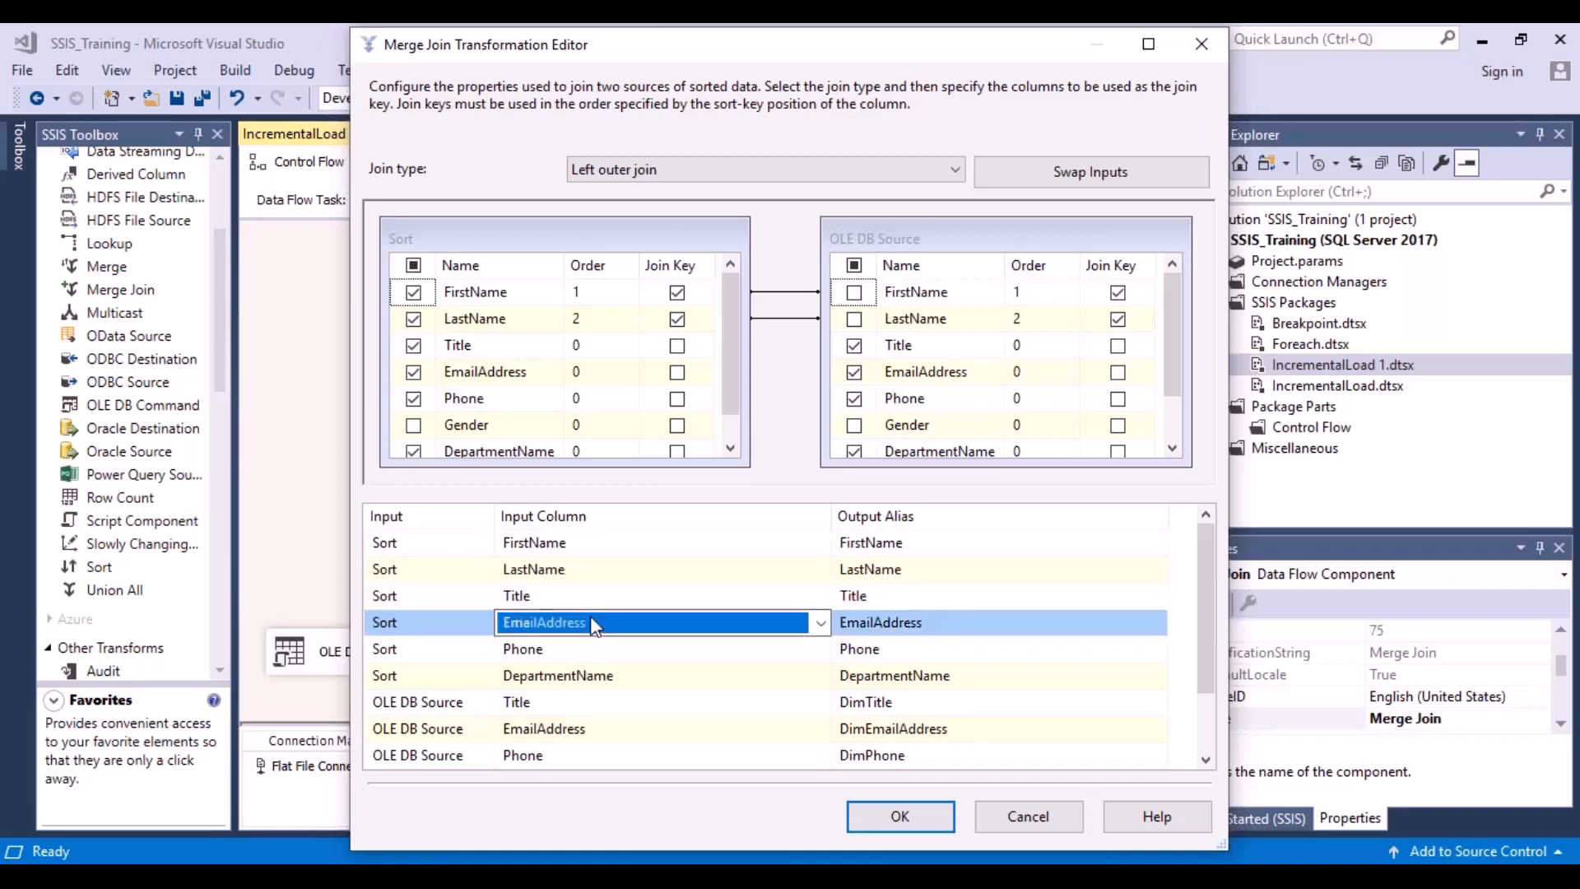
# Examine the OLE DB Source columns' output aliases in the Merge Join, from DimTitle down to DimRec
pyautogui.click(560, 705)
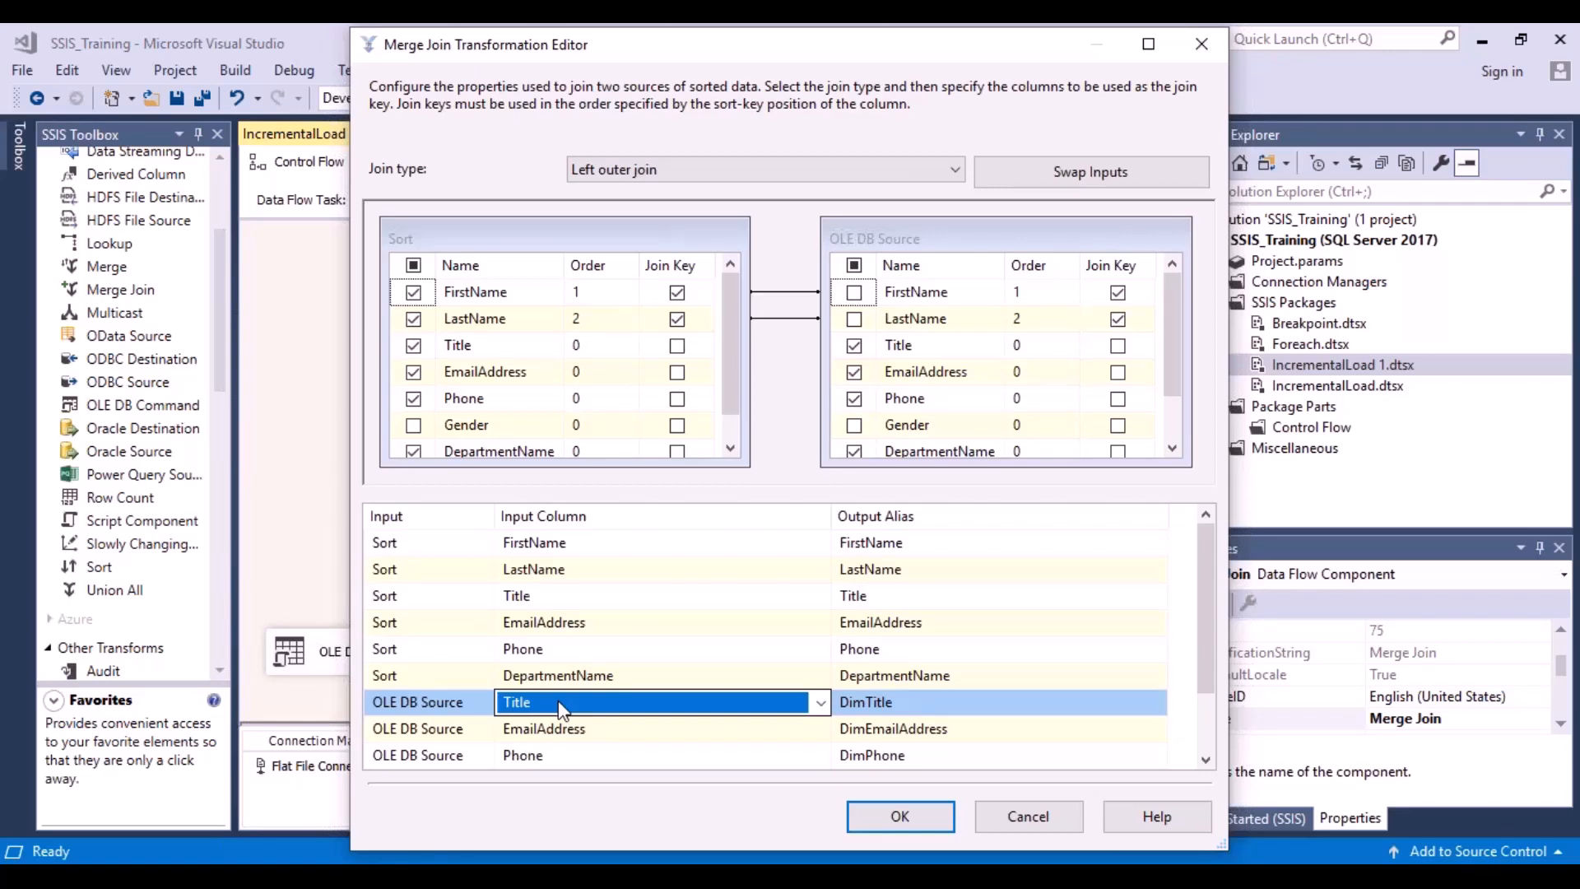
pyautogui.click(906, 701)
pyautogui.click(971, 729)
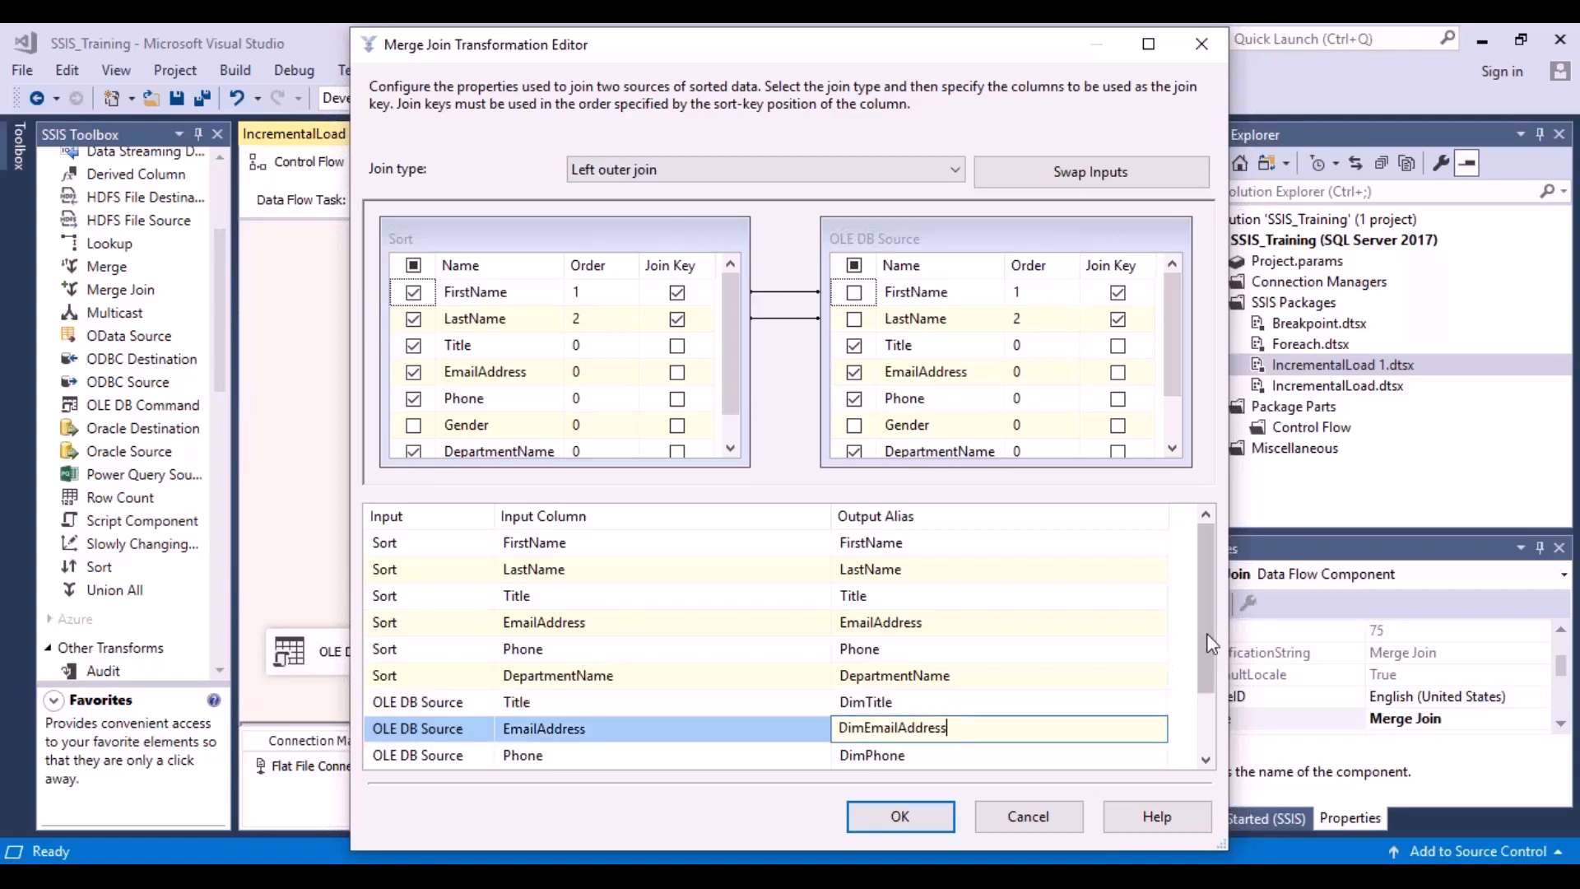
pyautogui.scroll(-2, 1217, 642)
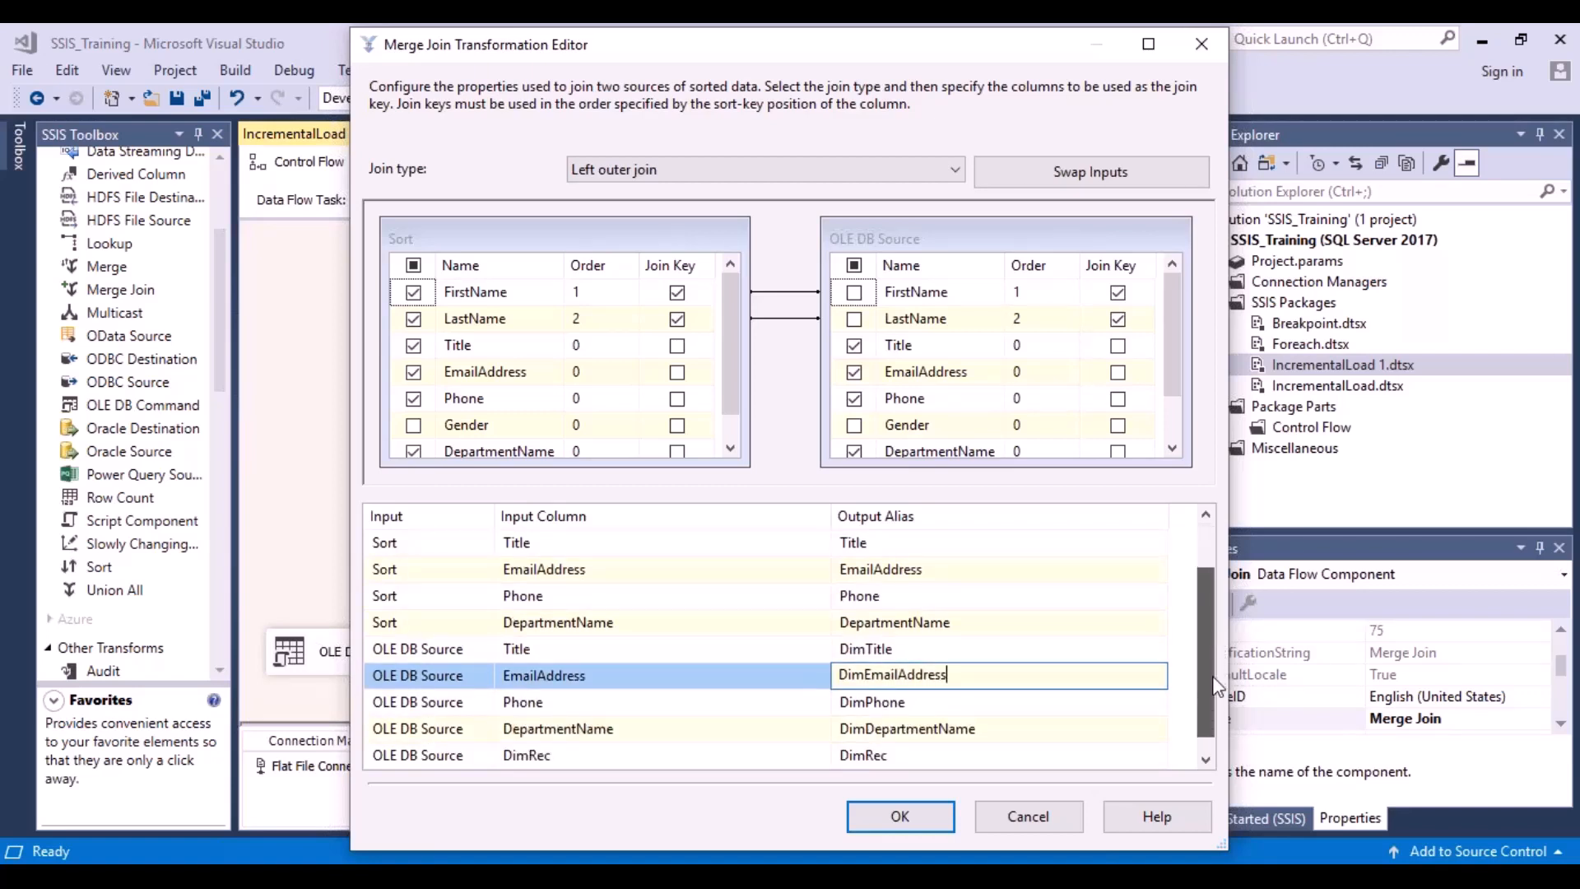
pyautogui.click(1076, 702)
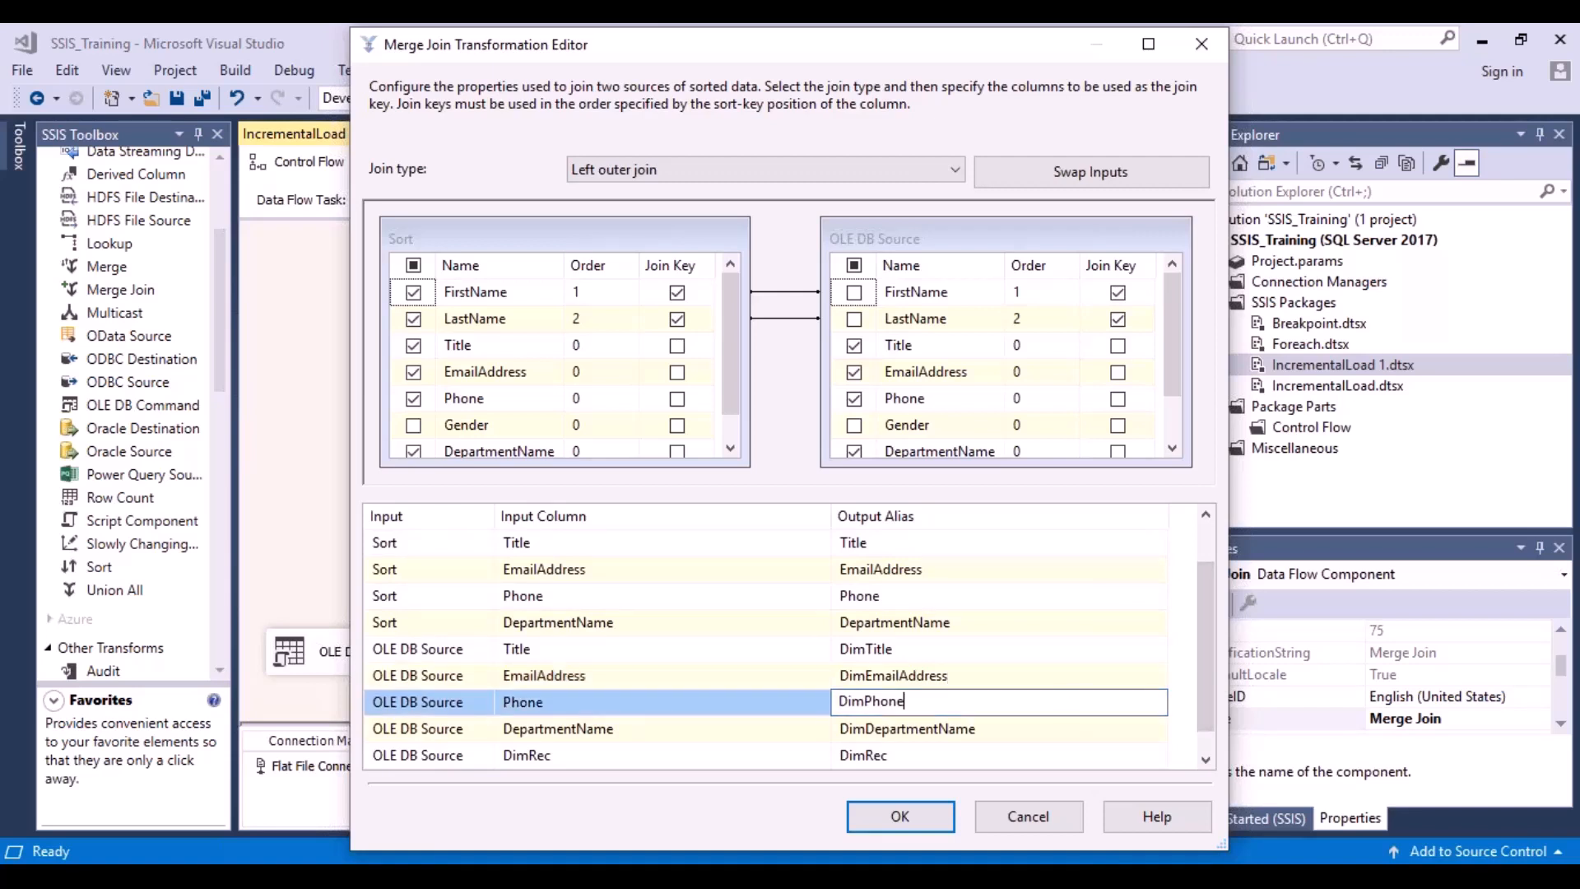
pyautogui.click(1041, 730)
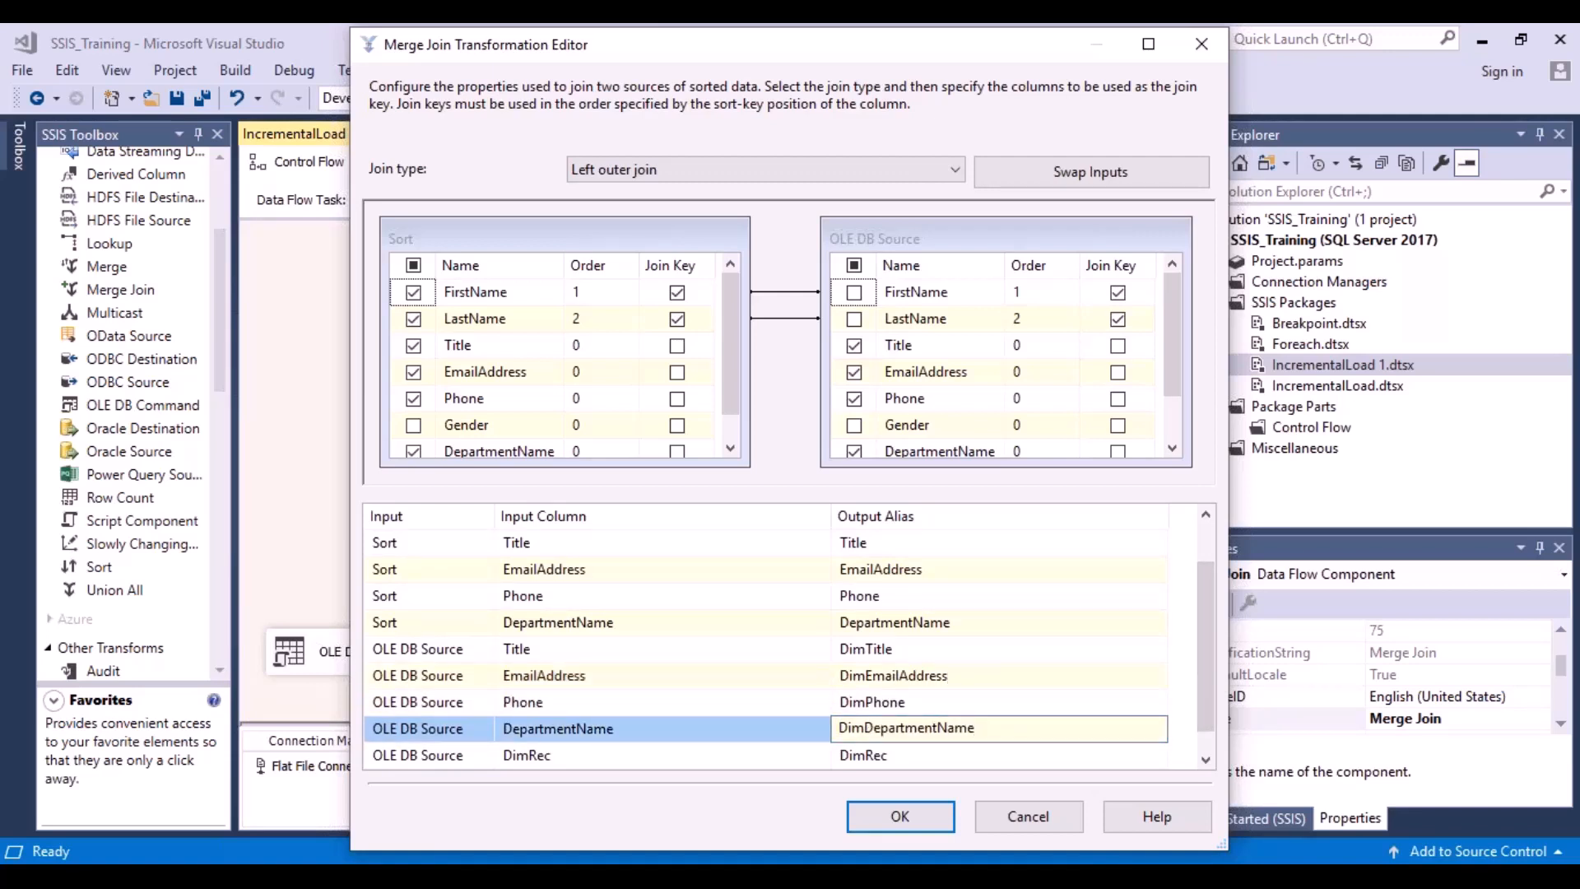
pyautogui.click(986, 754)
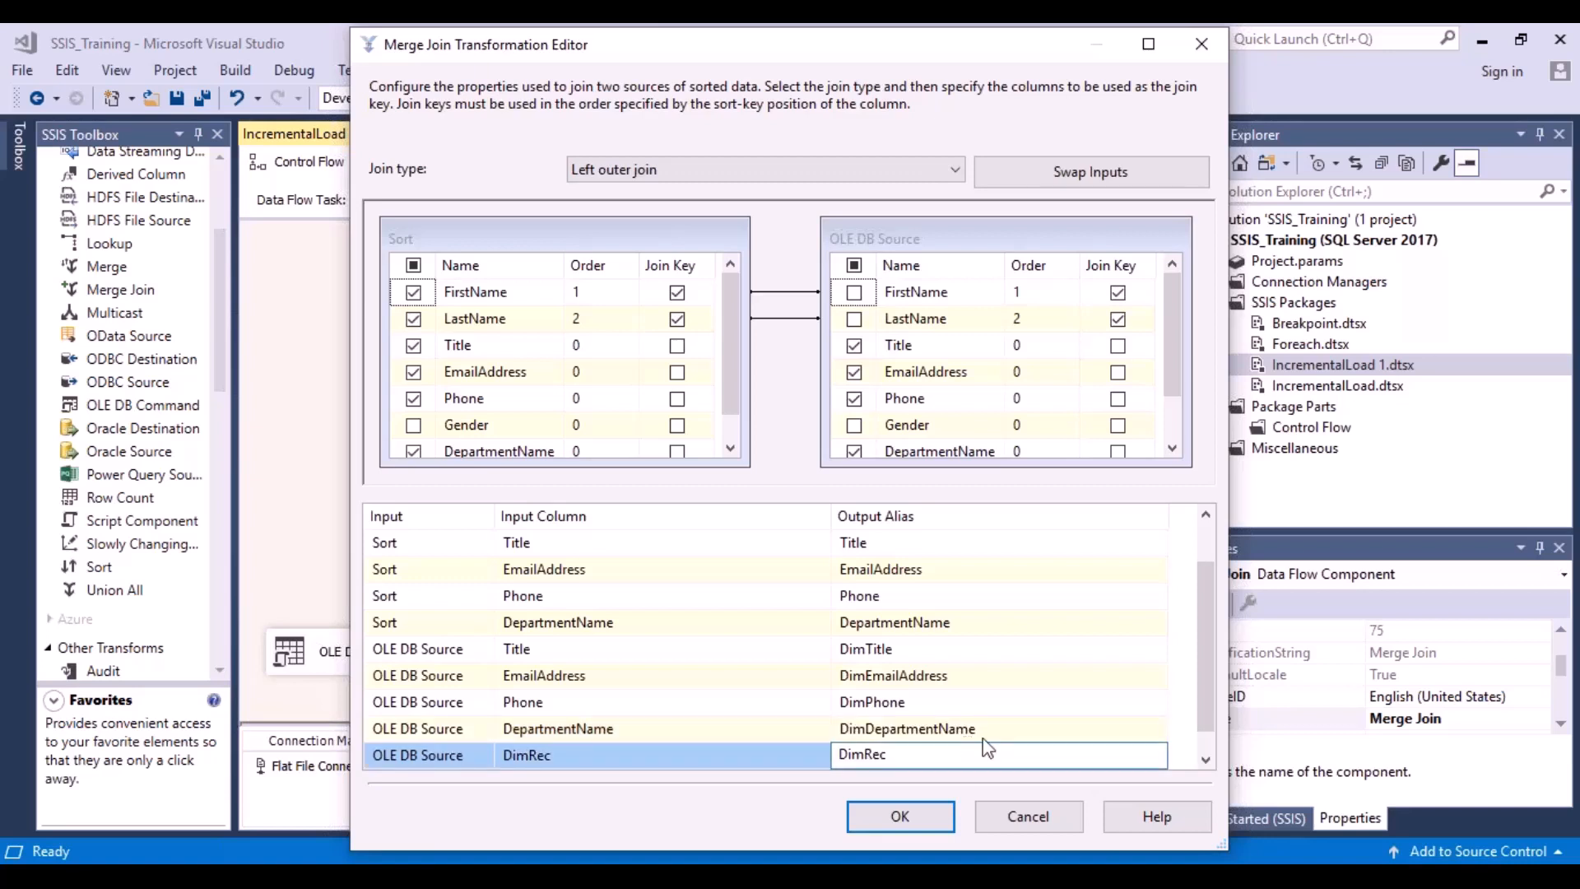
# Recheck the OLE DB Source aliases from DimDepartmentName back up to DimTitle, finishing on DimRec
pyautogui.click(1002, 728)
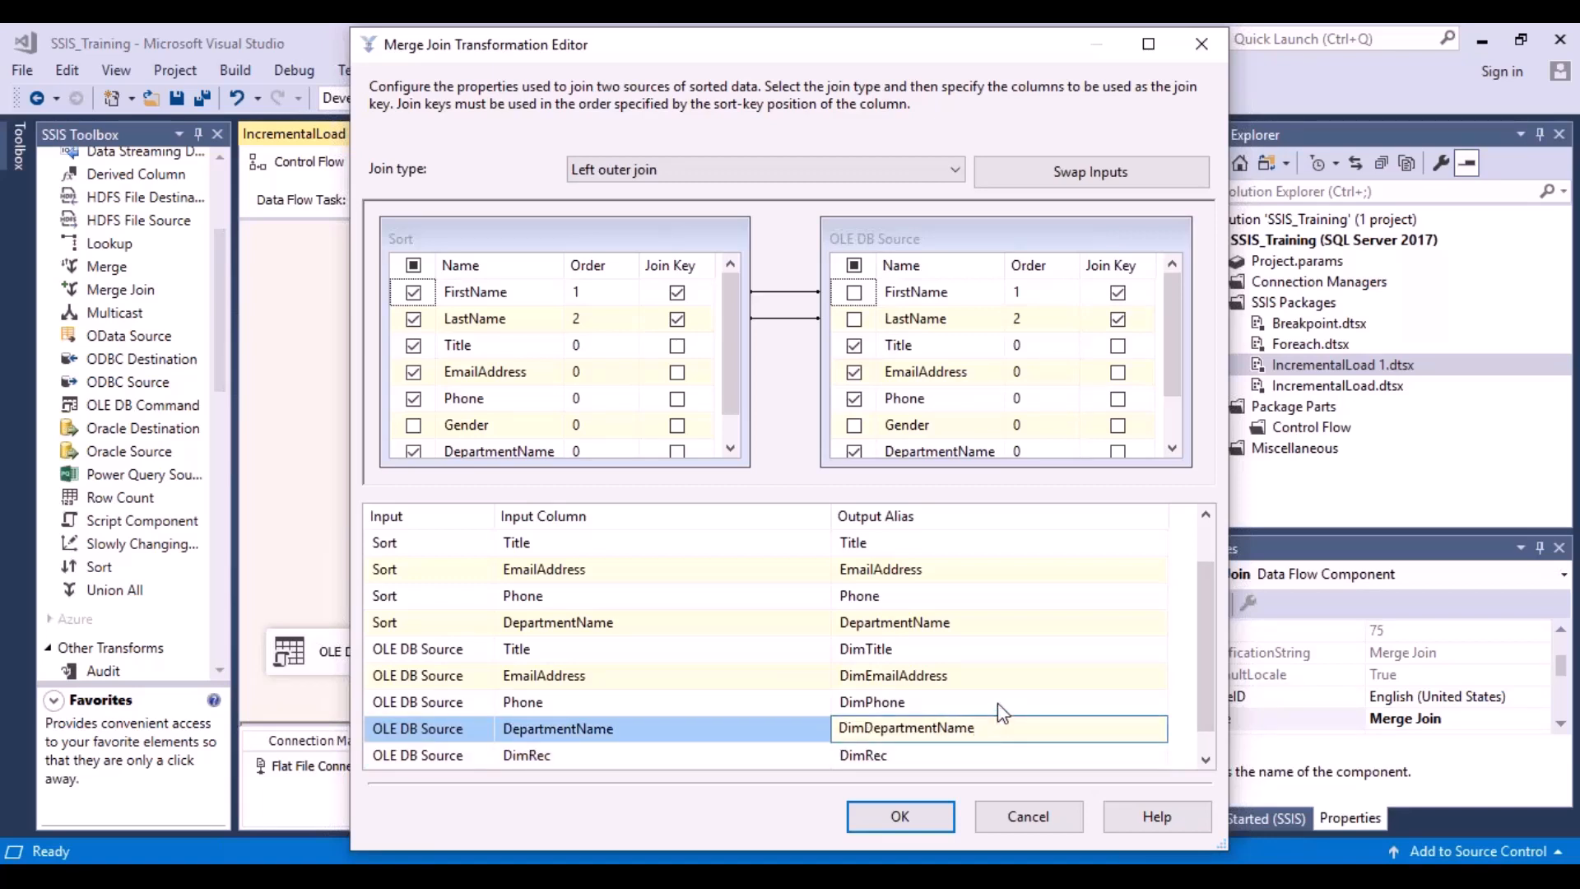
pyautogui.click(997, 703)
pyautogui.click(997, 675)
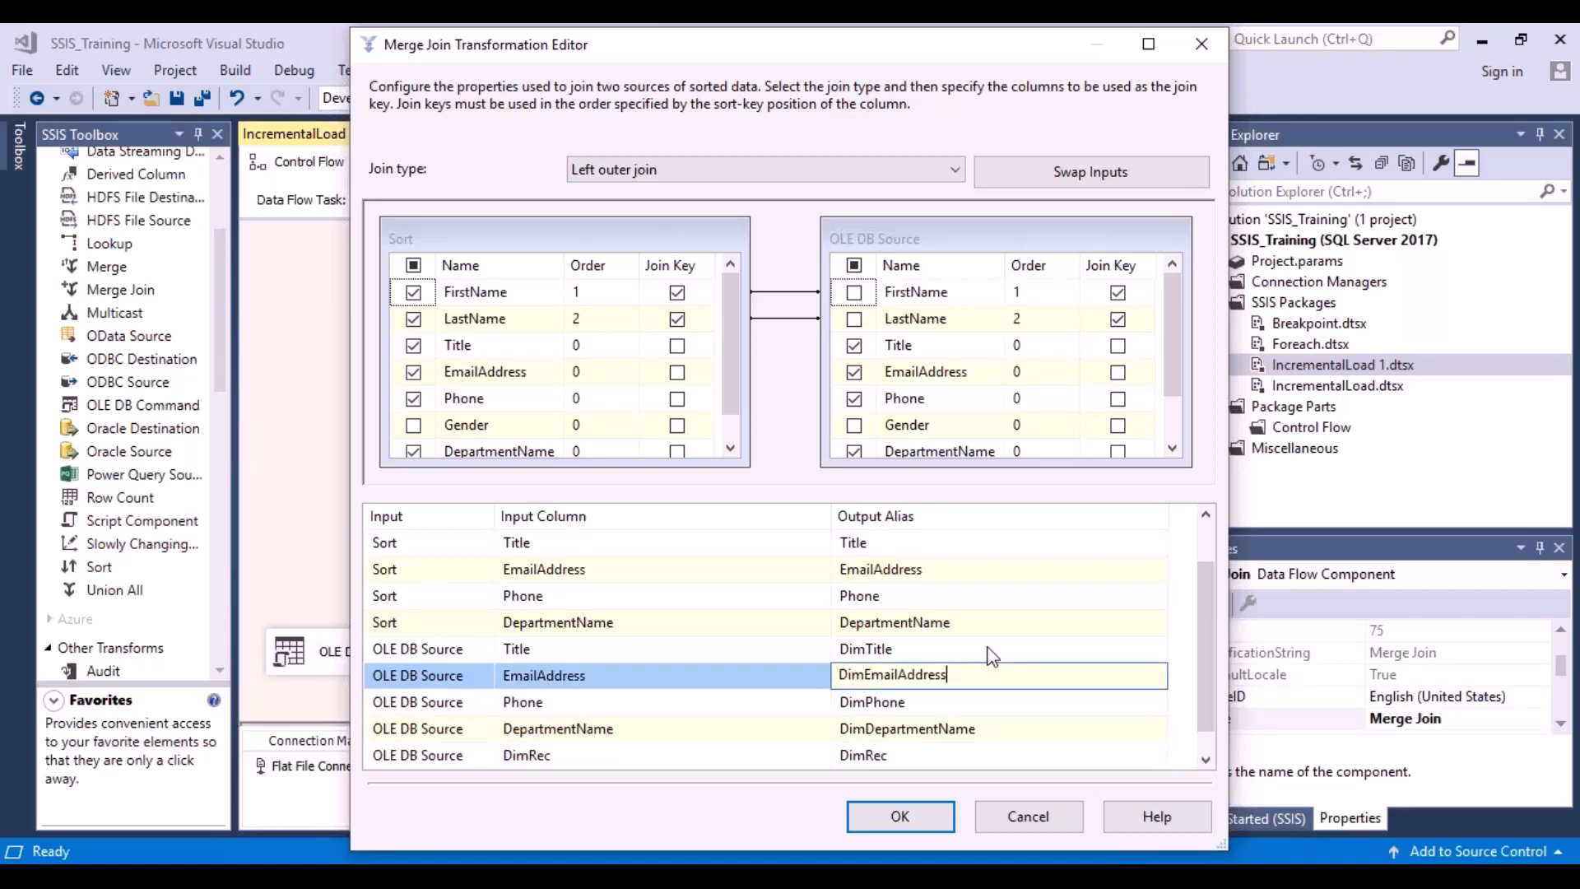
pyautogui.click(998, 648)
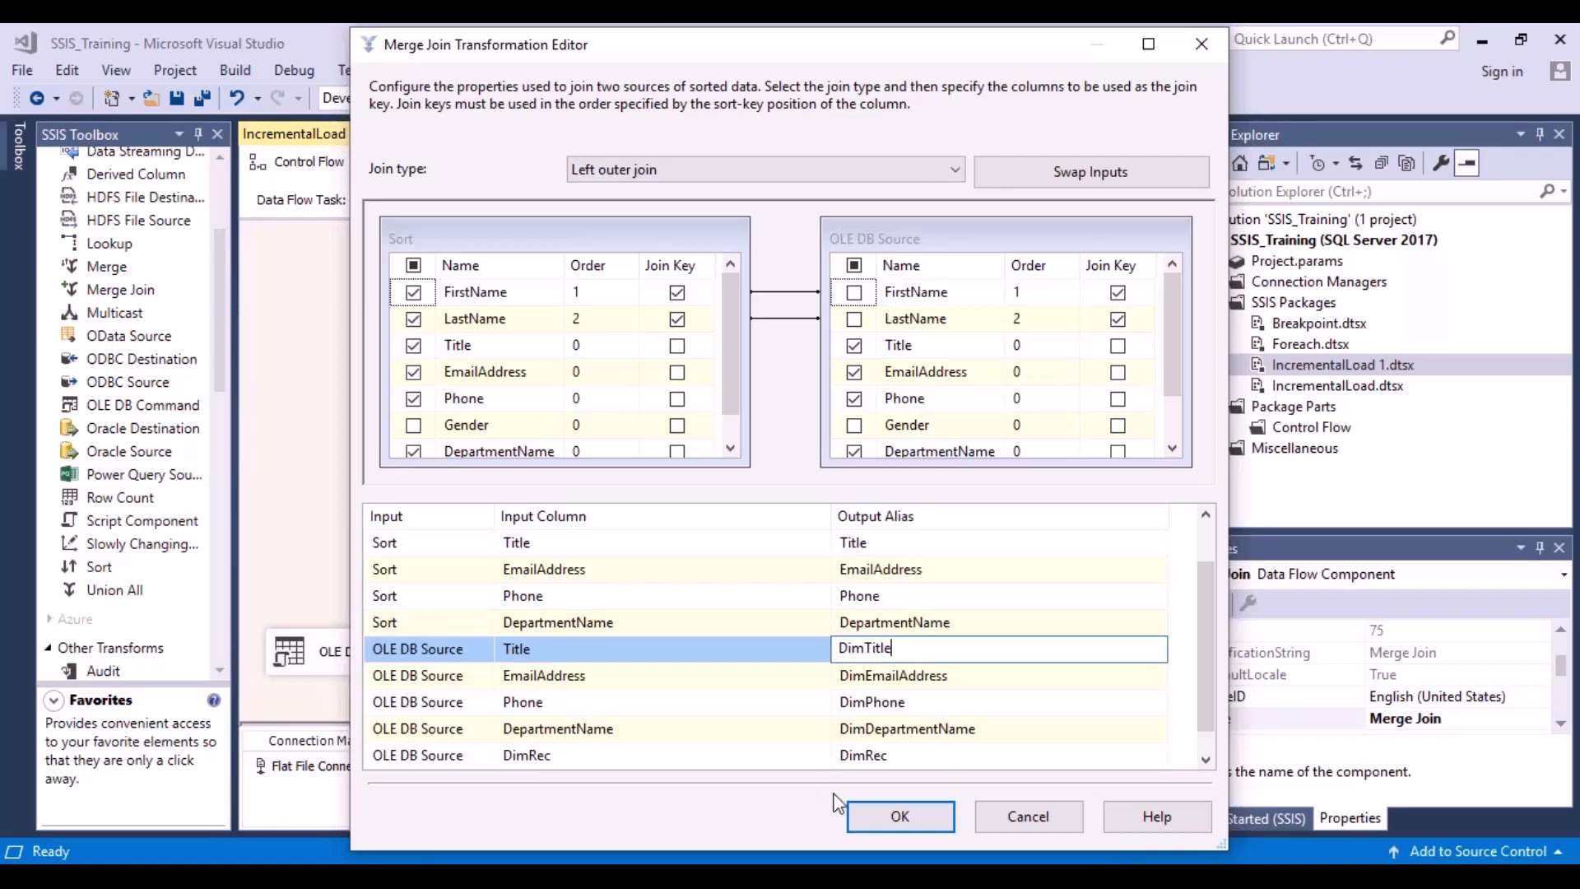
pyautogui.click(920, 758)
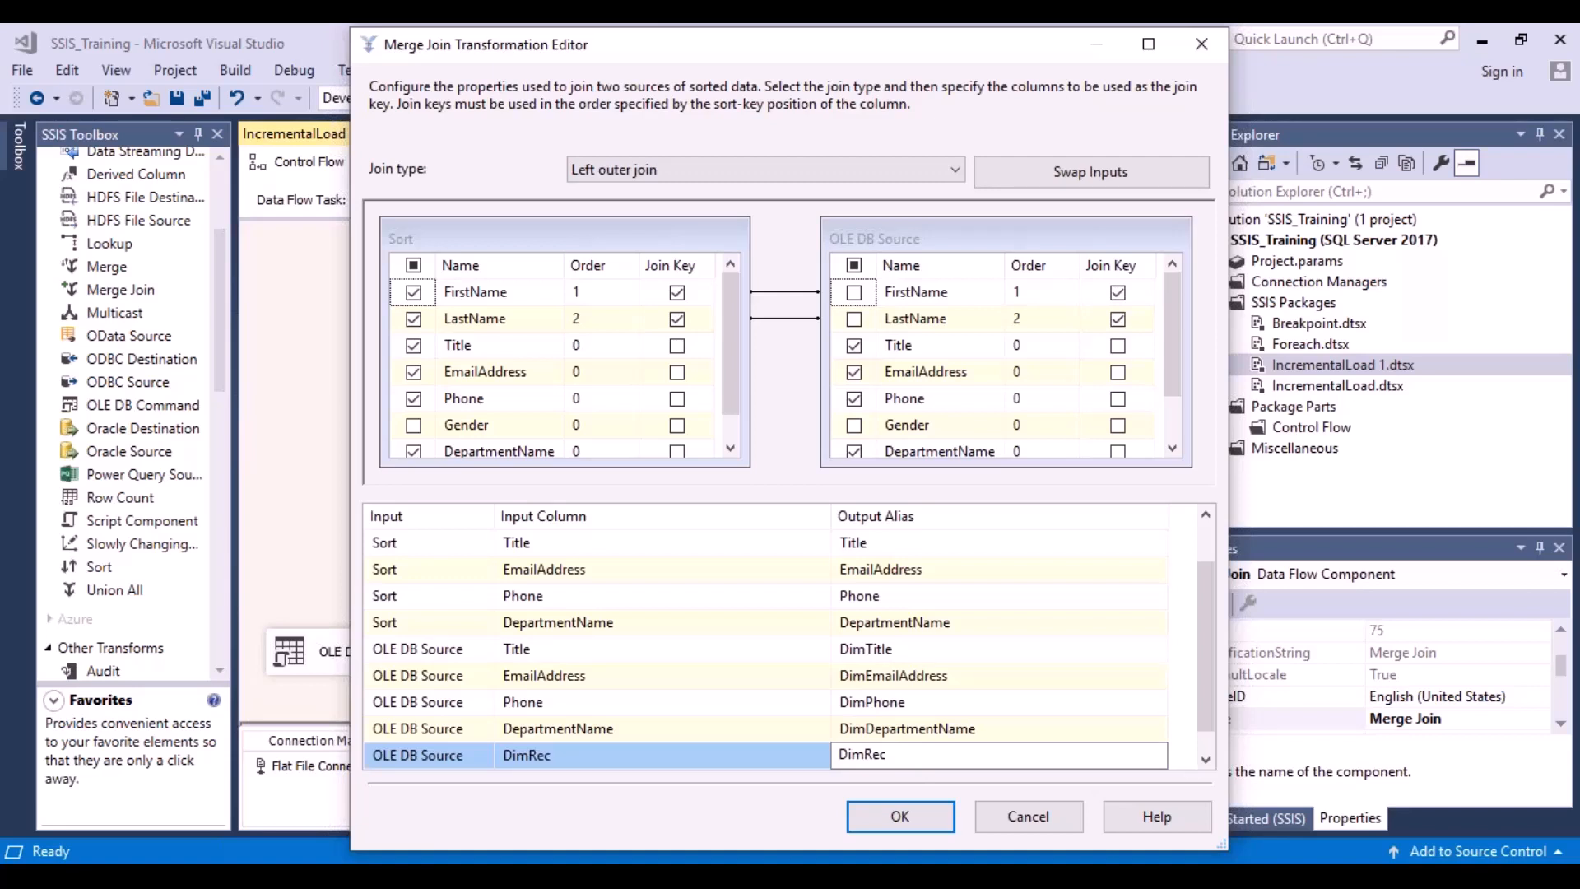
# Examine the OLE DB Source input columns Title, EmailAddress, Phone and DepartmentName against their Dim-prefixed aliases
pyautogui.click(693, 656)
pyautogui.click(691, 675)
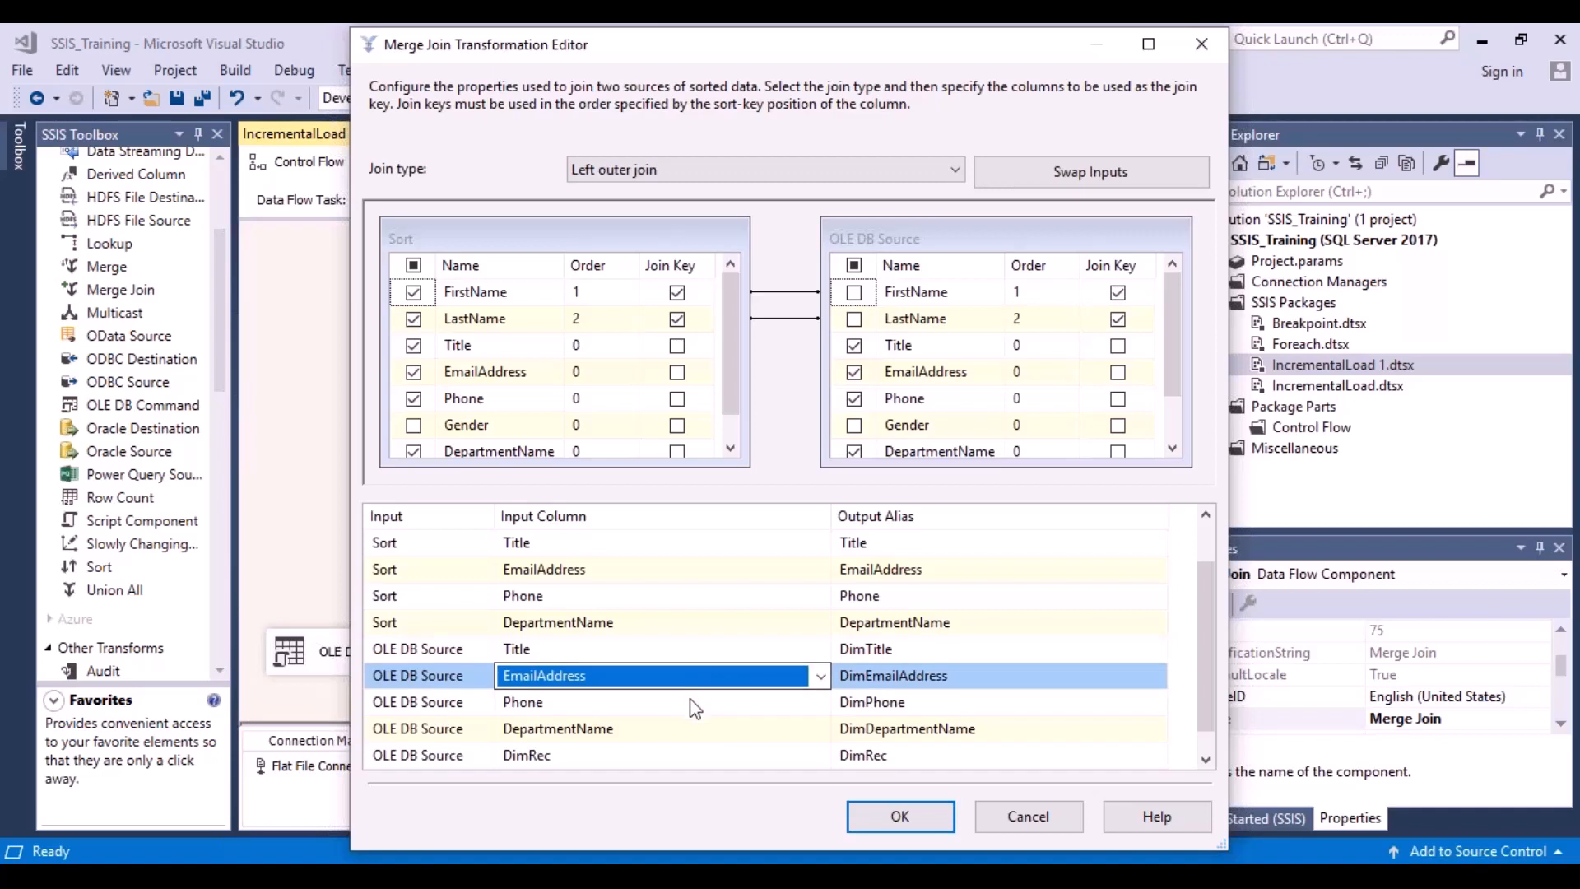
pyautogui.click(690, 701)
pyautogui.click(695, 731)
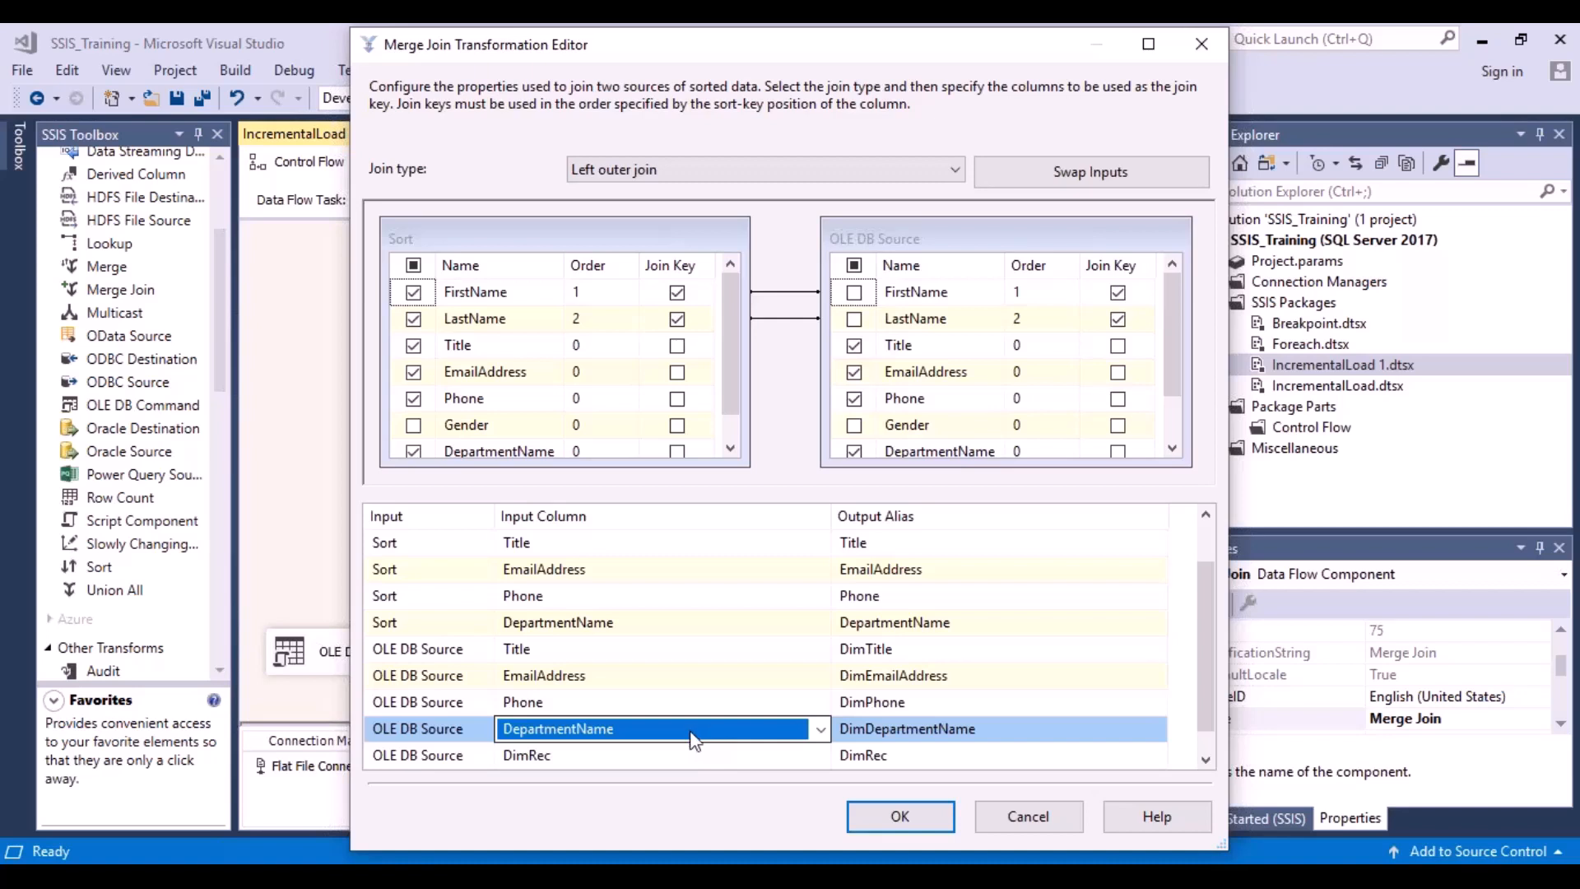
pyautogui.click(579, 655)
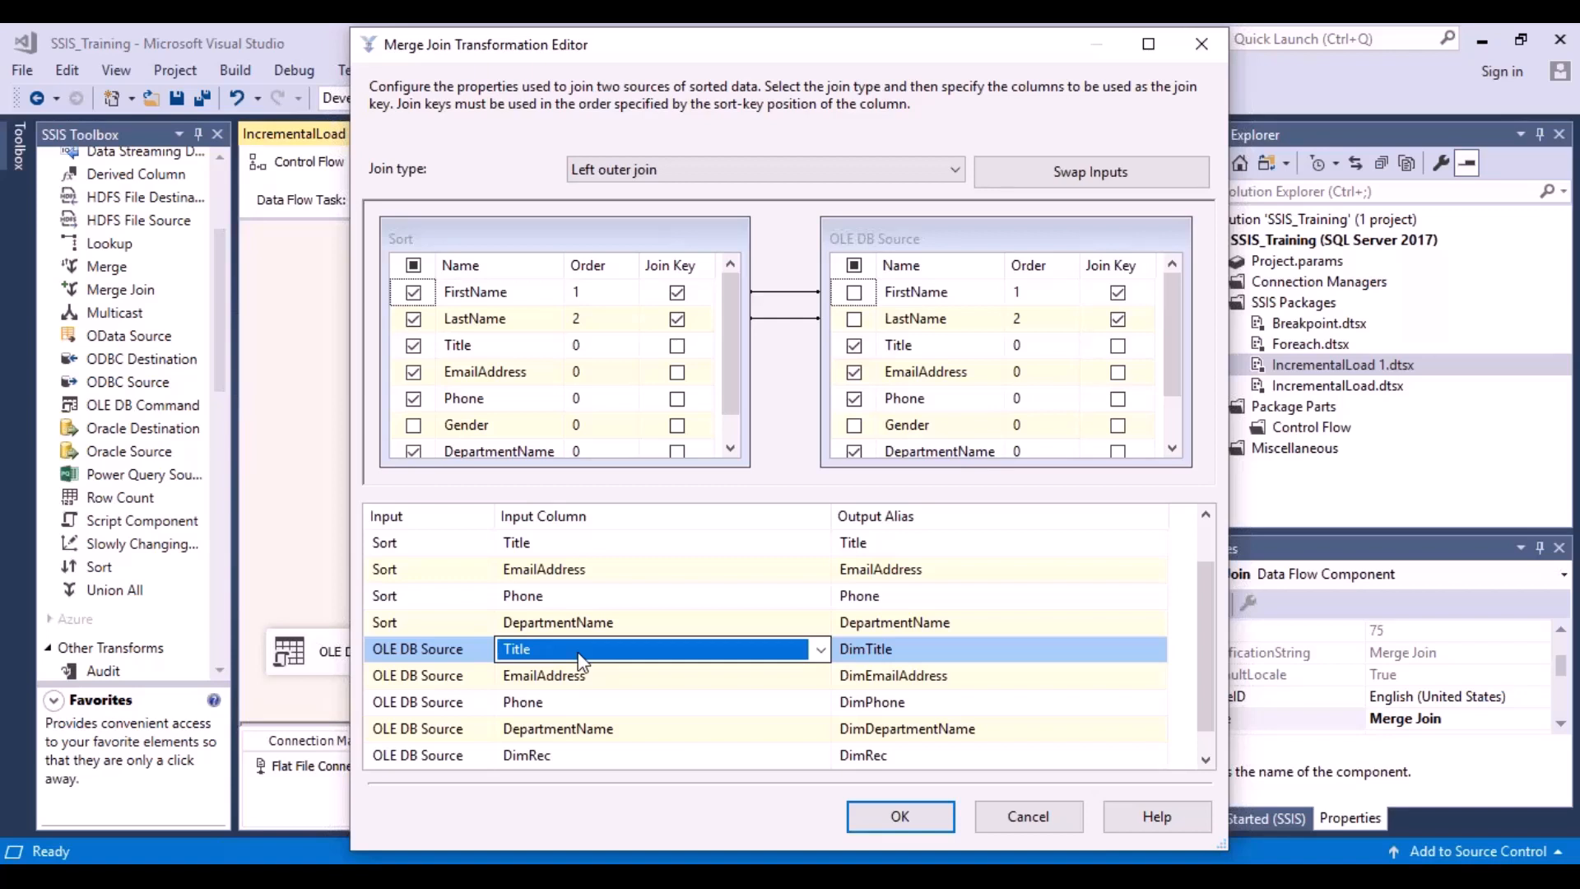
pyautogui.click(941, 651)
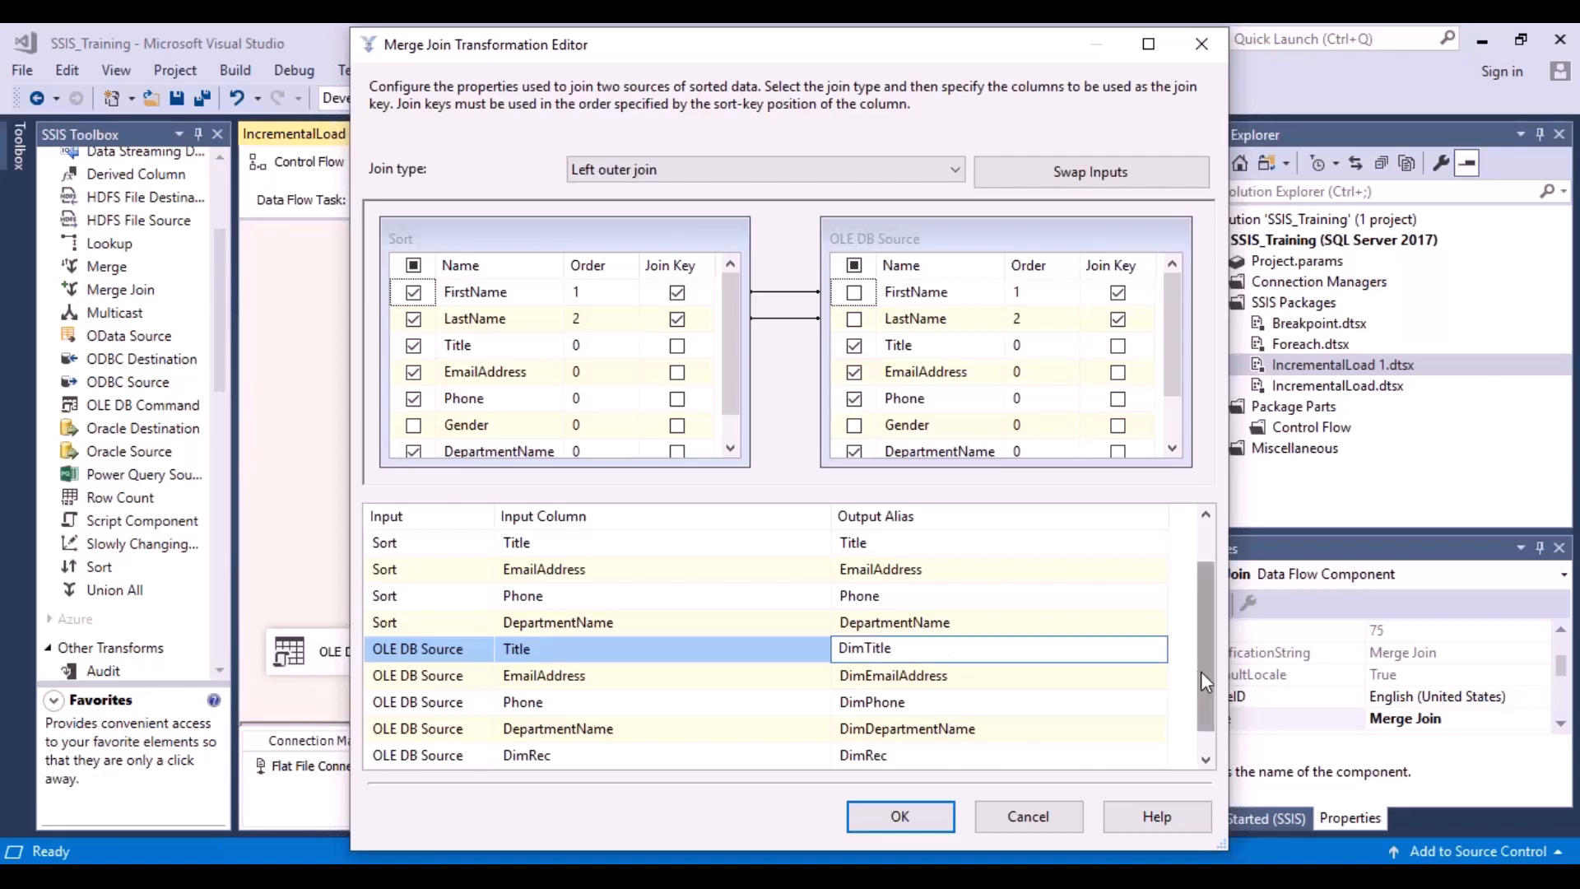
# Compare the Sort aliases Title and EmailAddress with the OLE DB Source's Dim-prefixed aliases through DimRec, and cancel the Merge Join editor
pyautogui.moveTo(1207, 675); pyautogui.dragTo(1202, 629)
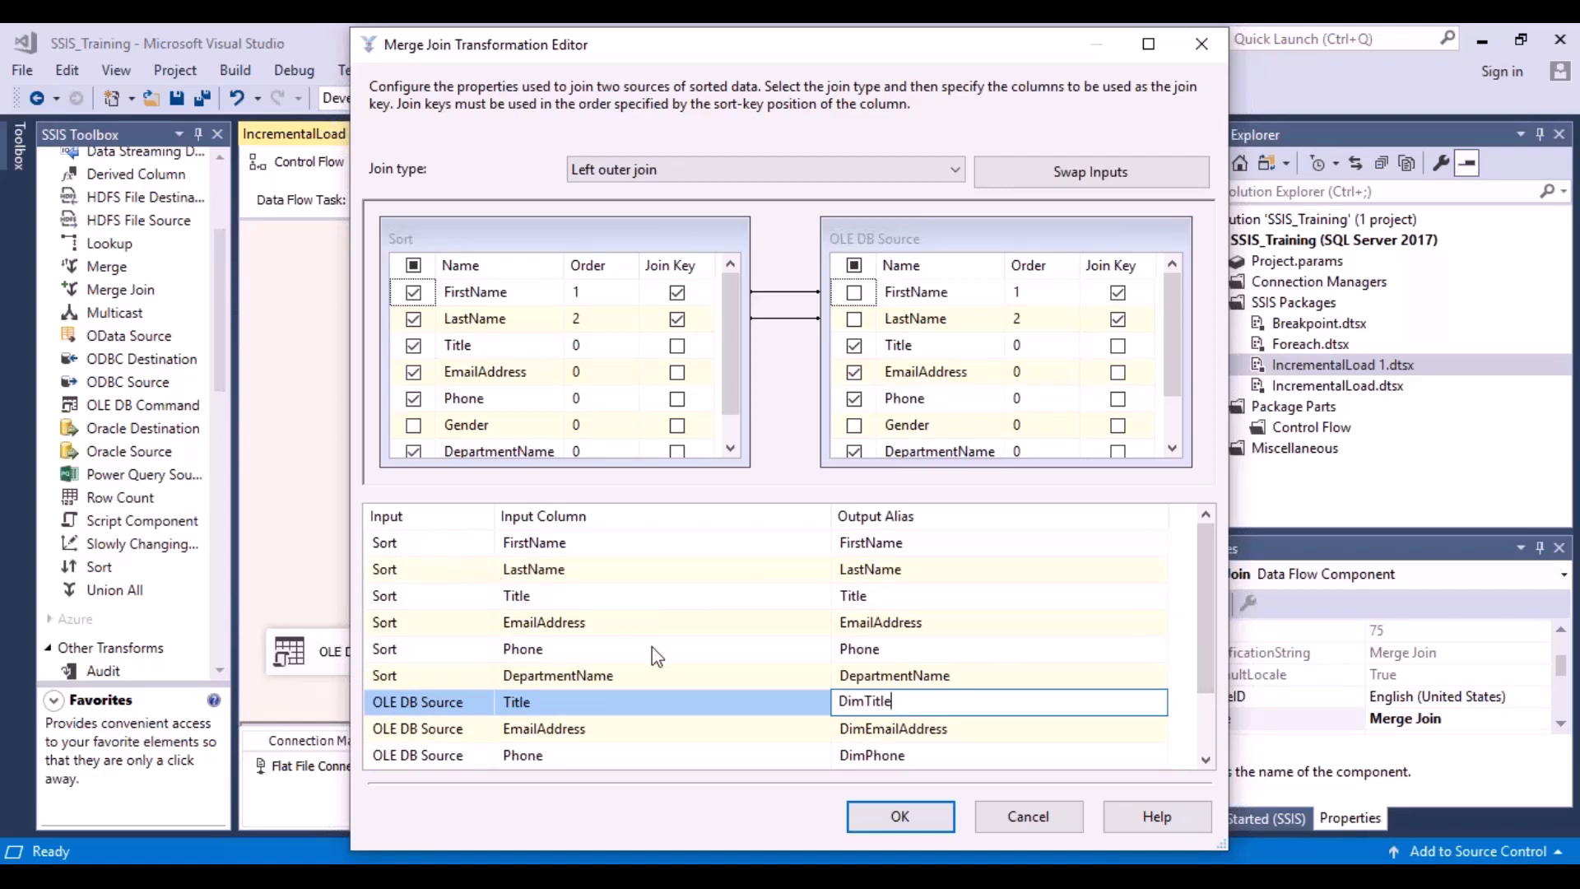
pyautogui.click(912, 598)
pyautogui.click(950, 625)
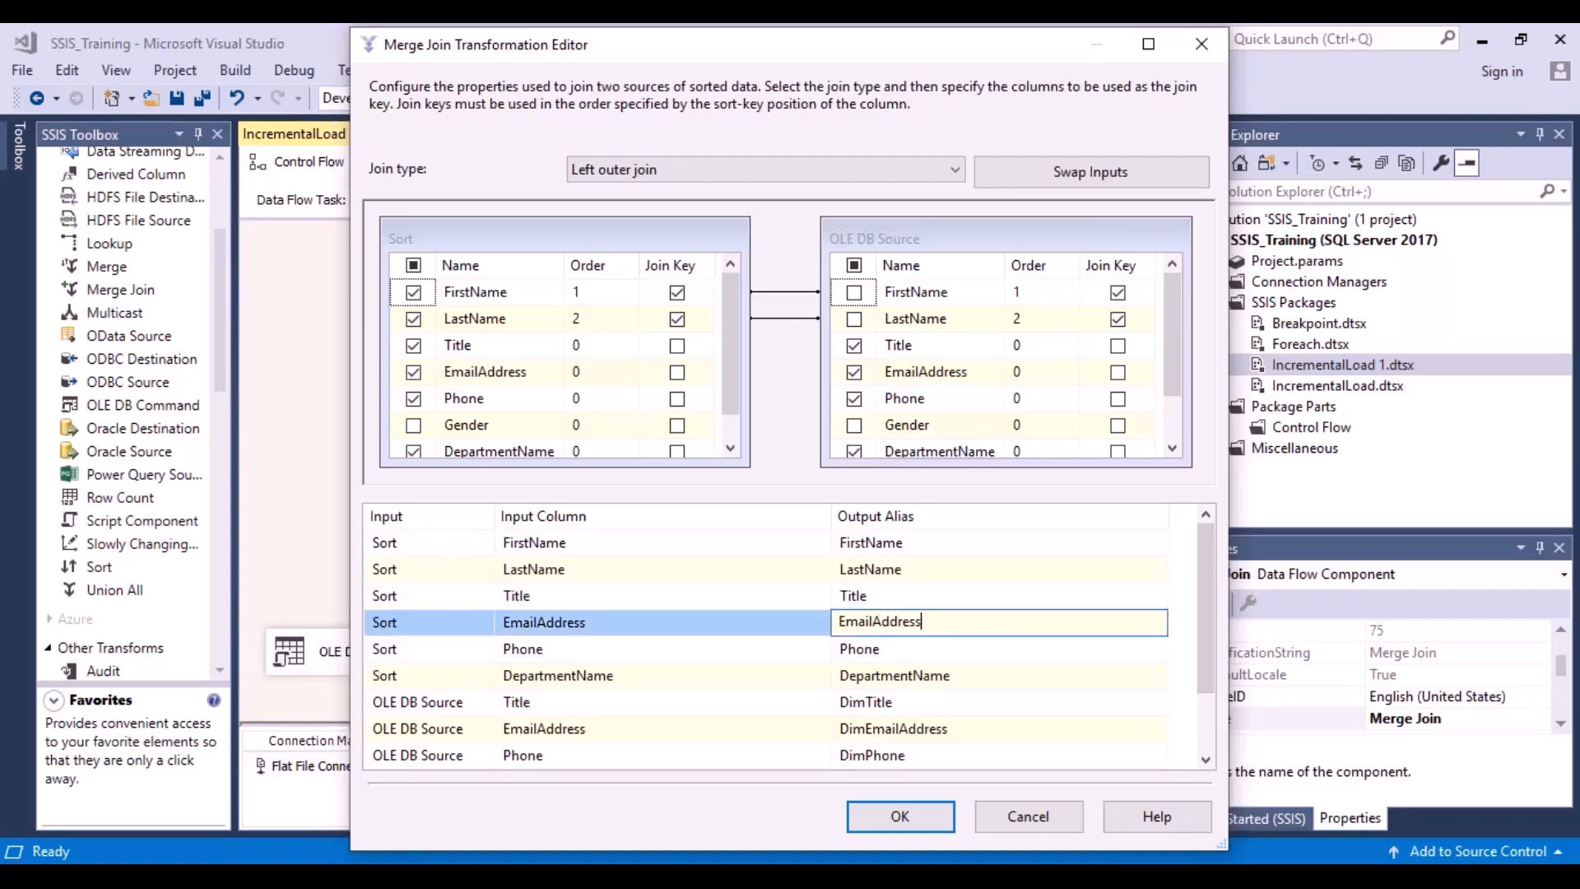
pyautogui.moveTo(1208, 634); pyautogui.dragTo(1207, 678)
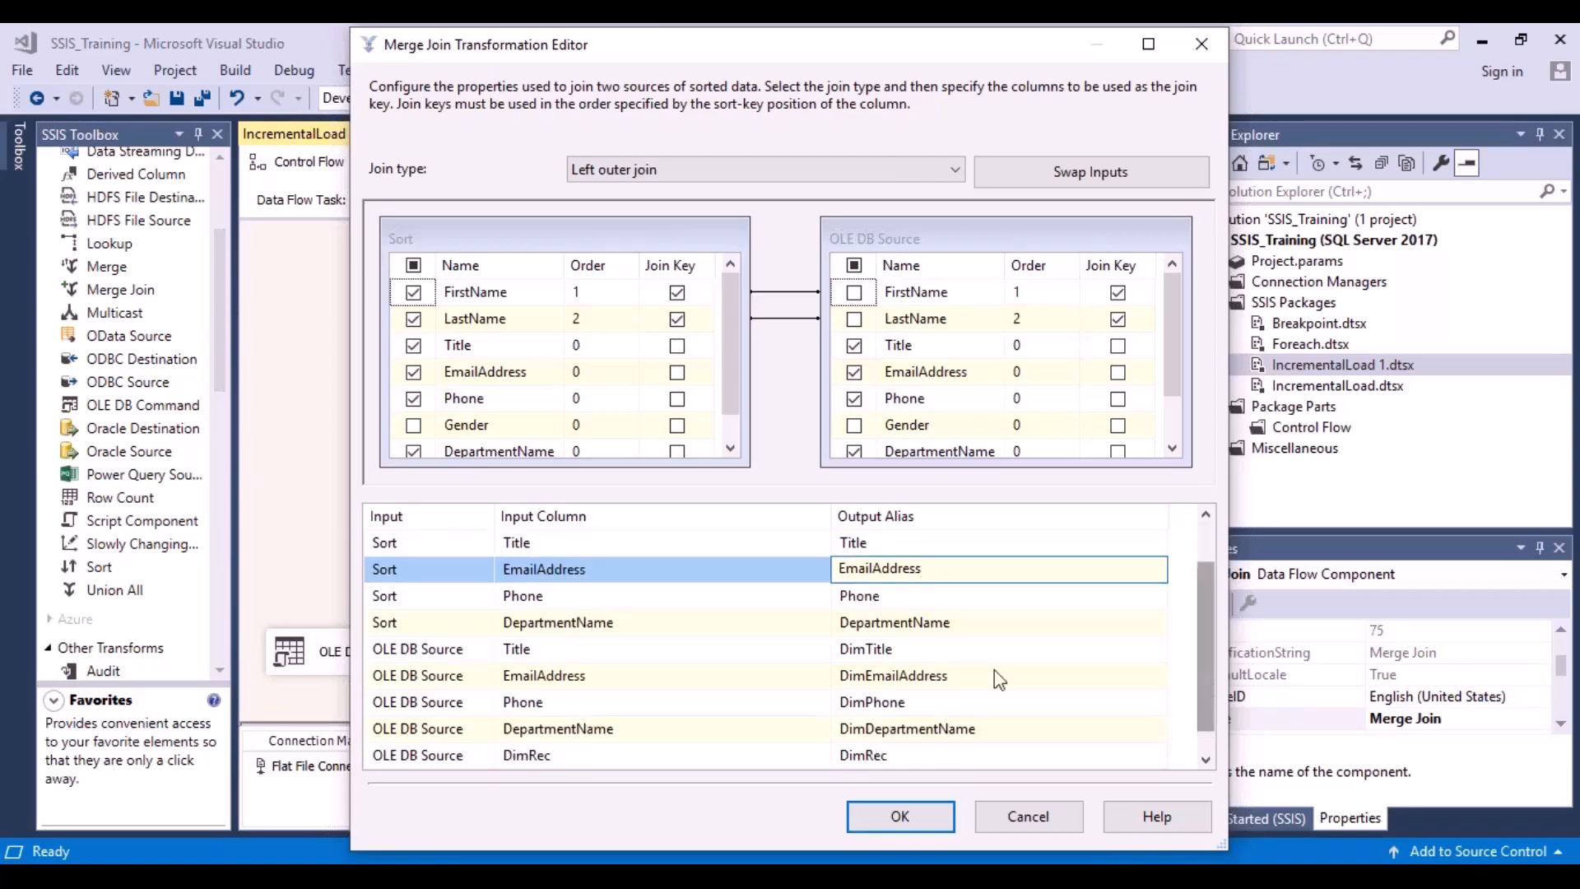
pyautogui.click(957, 650)
pyautogui.click(975, 682)
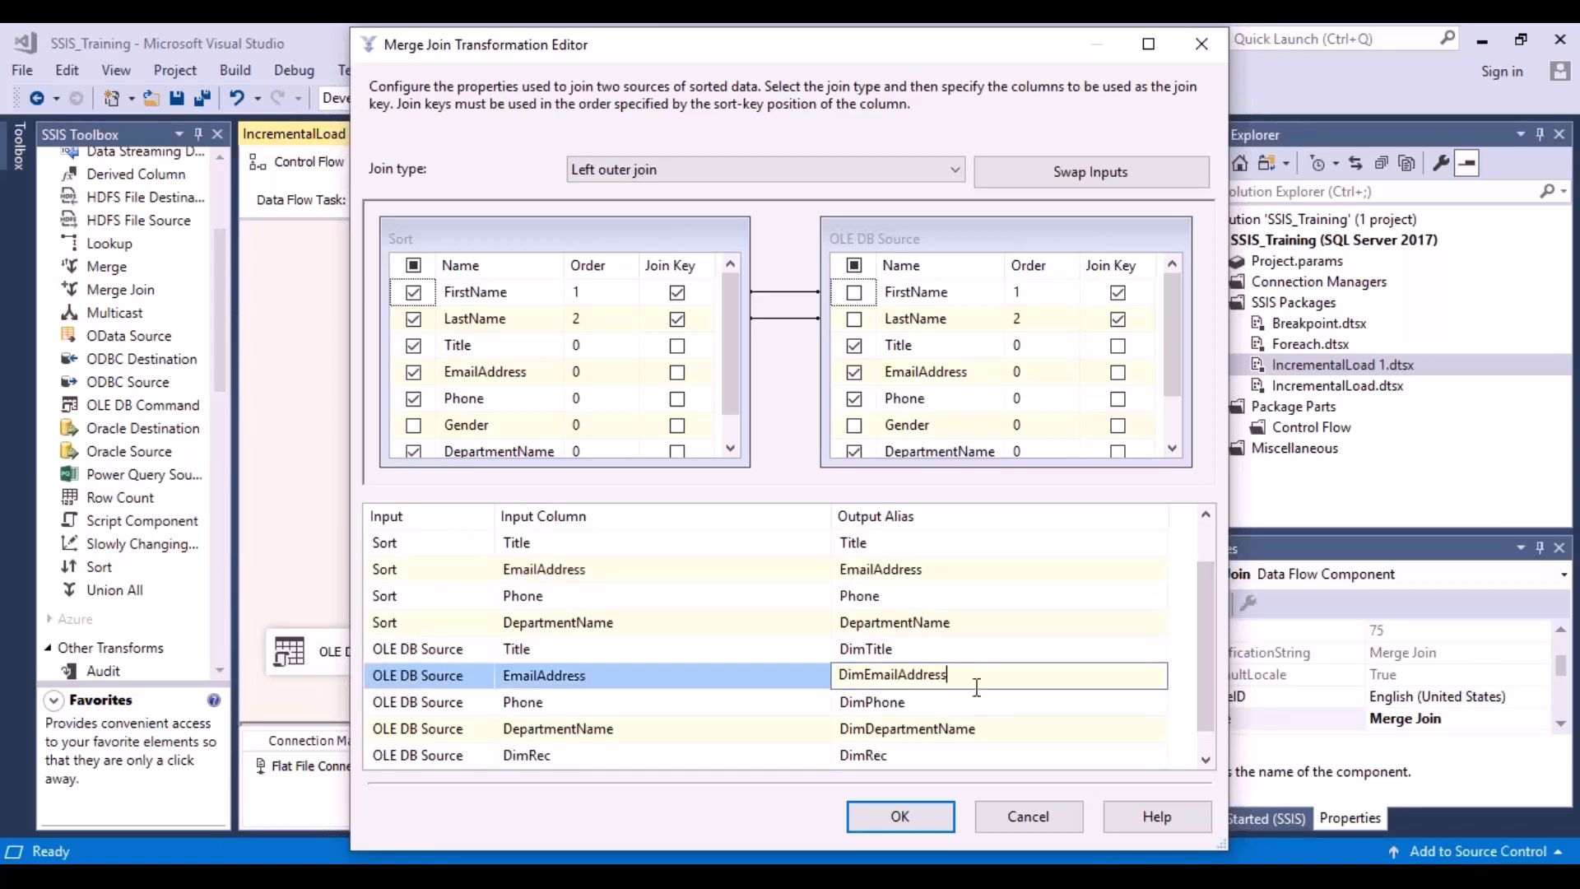
pyautogui.click(988, 701)
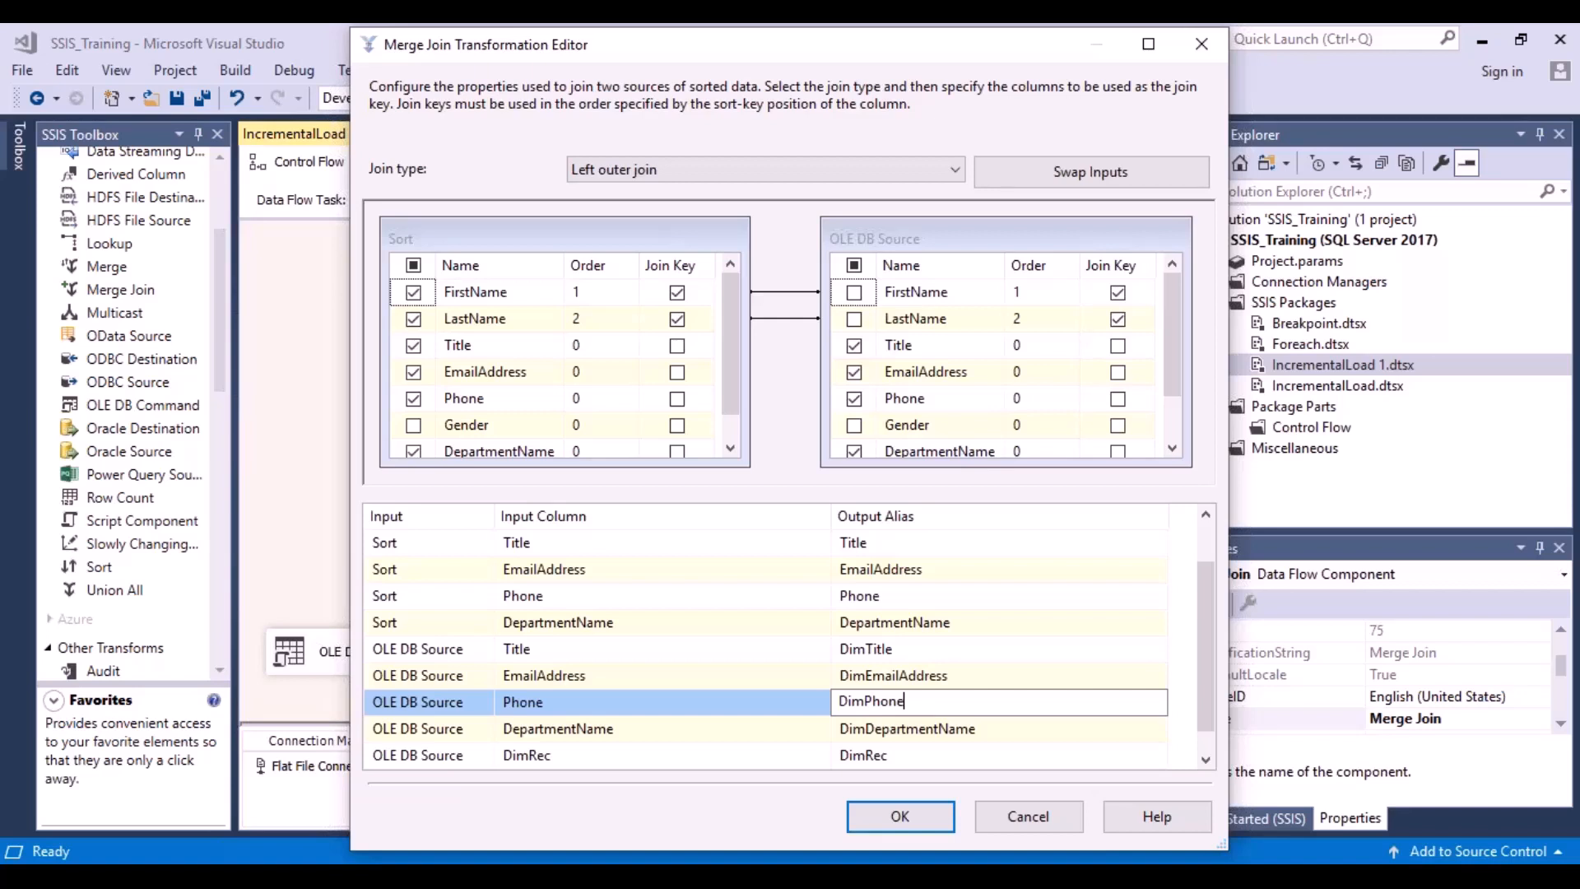
pyautogui.click(955, 754)
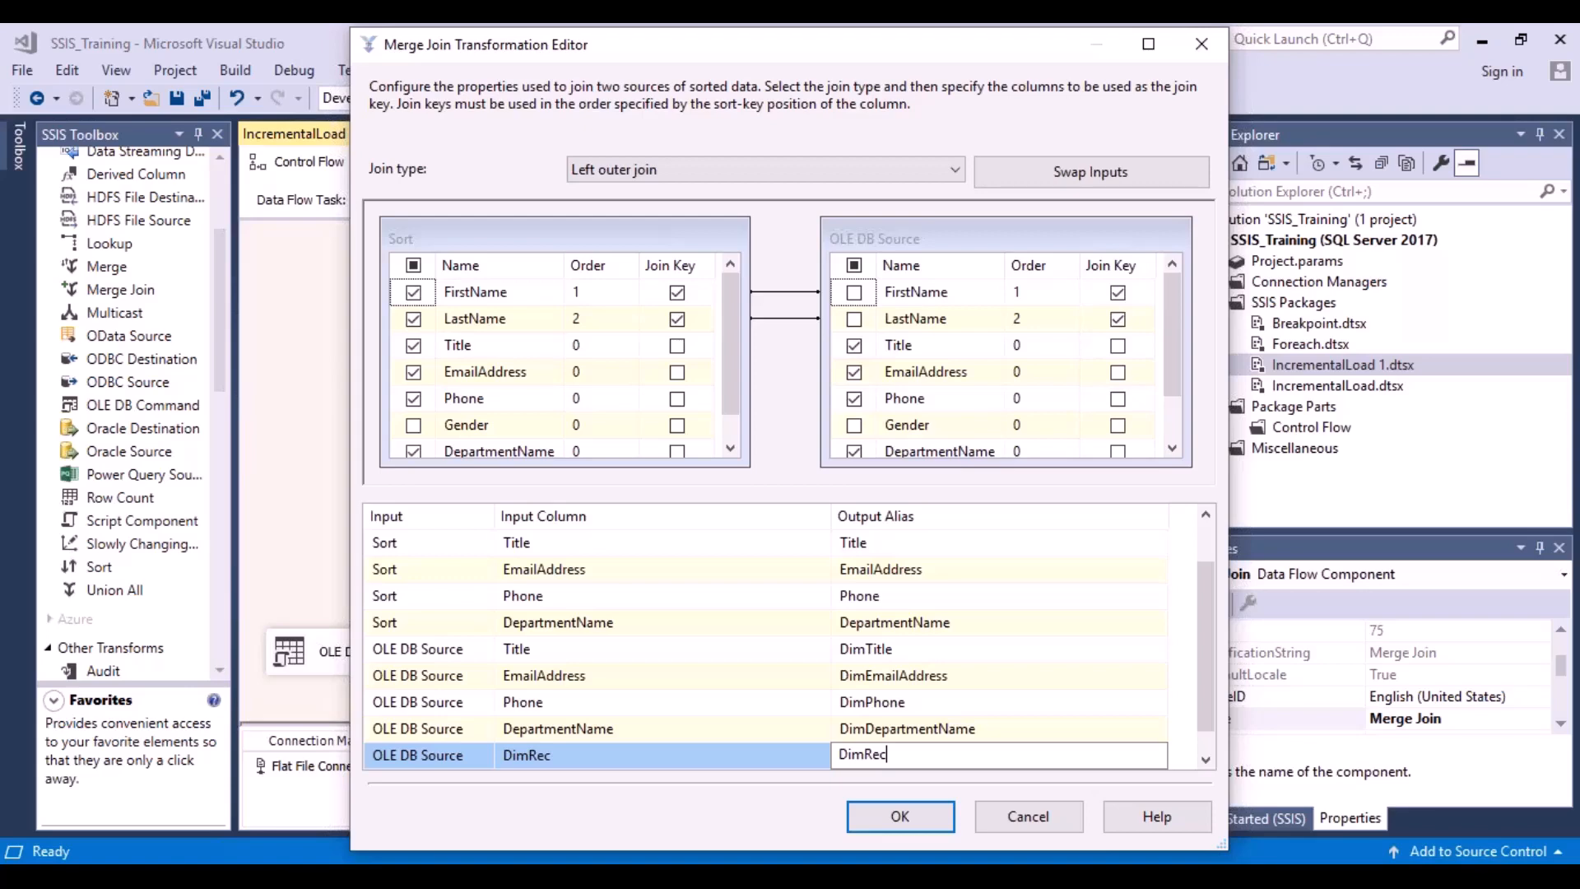
pyautogui.click(1028, 817)
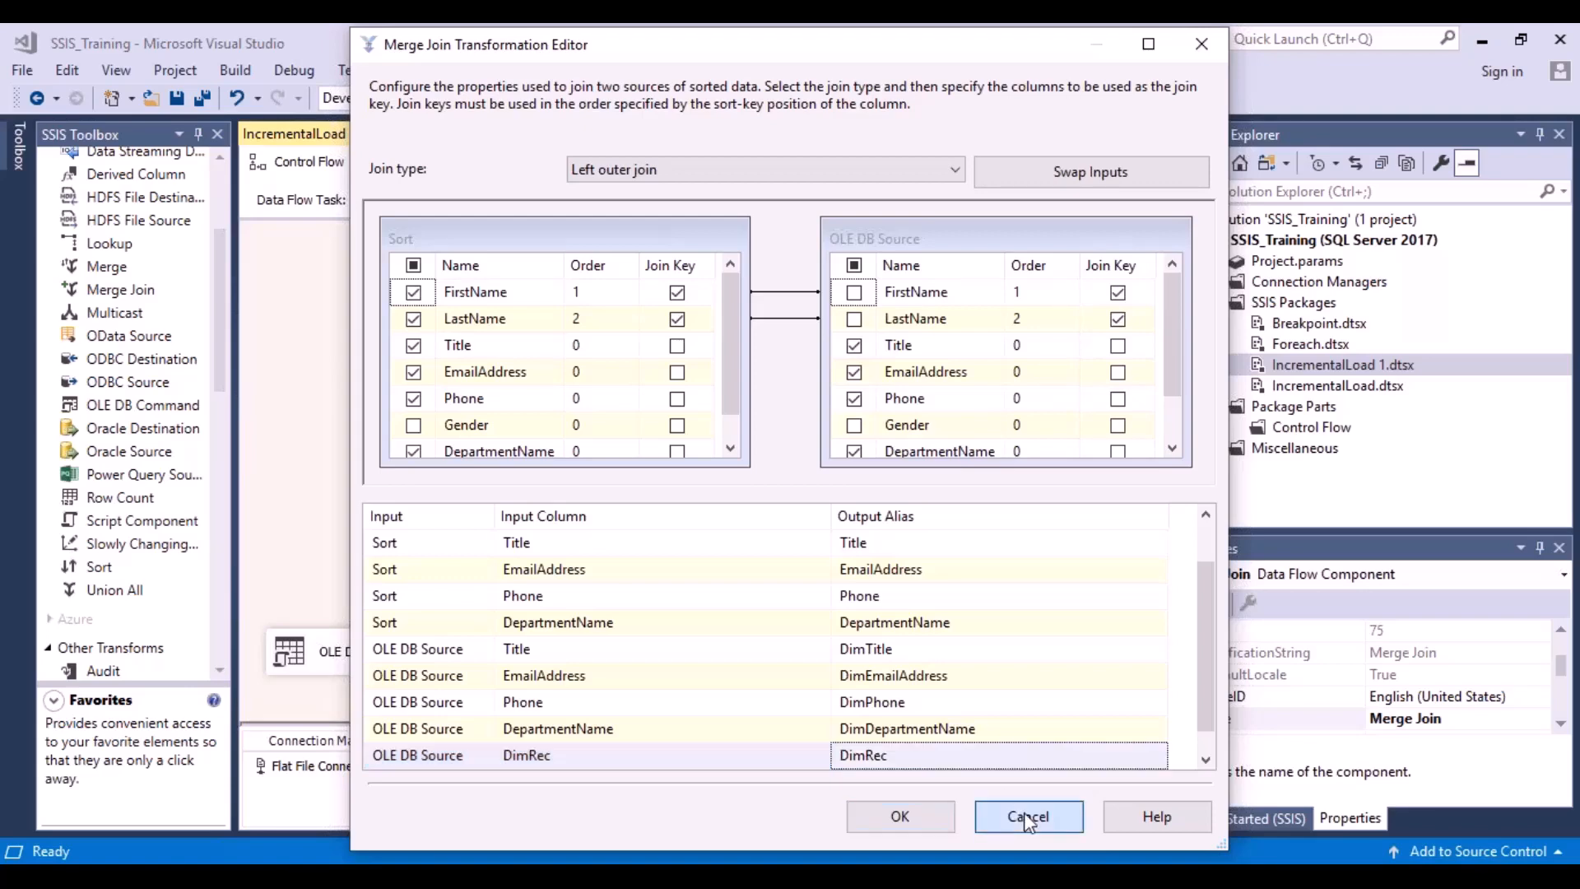
# Reopen the Conditional Split, examine the Insert output's ISNULL(DimRec) condition, and expand the NULL Functions to find ISNULL
pyautogui.click(704, 515)
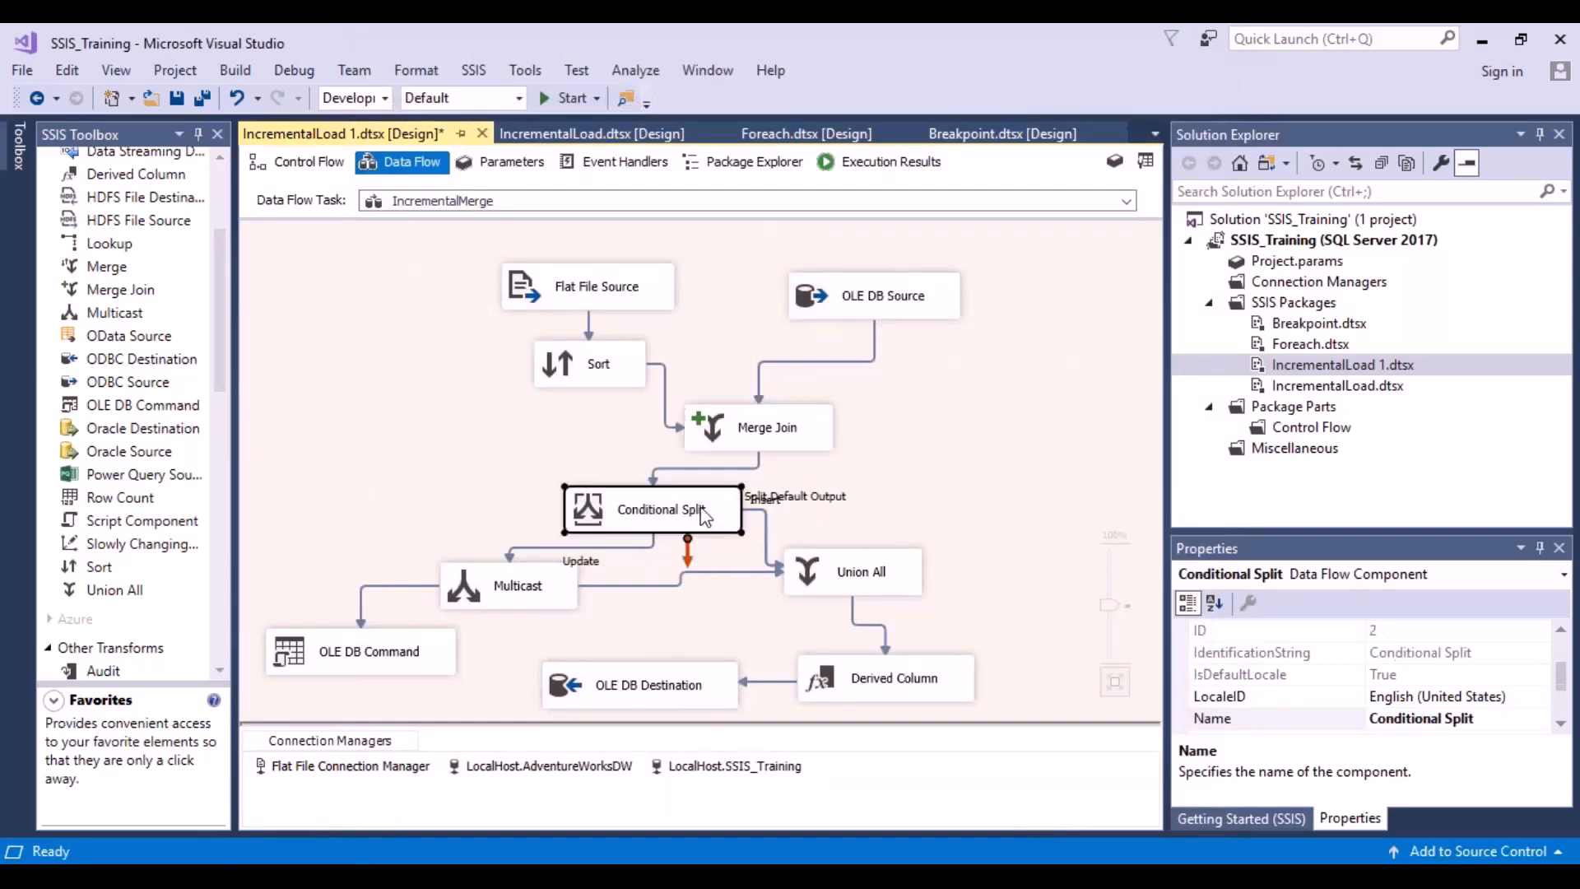
pyautogui.doubleClick(703, 514)
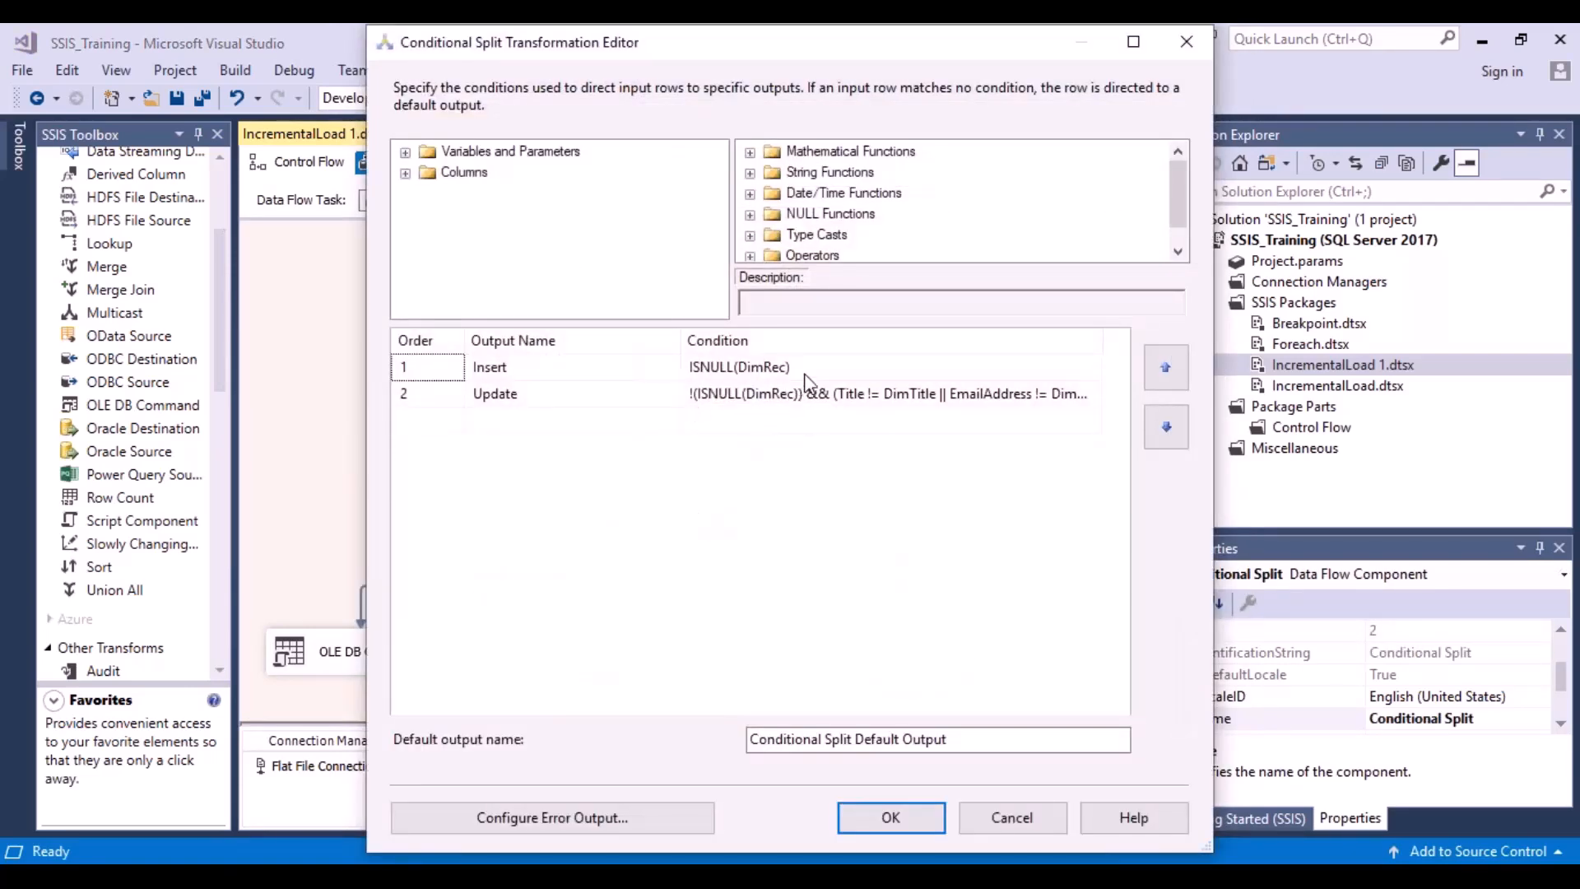
pyautogui.doubleClick(589, 377)
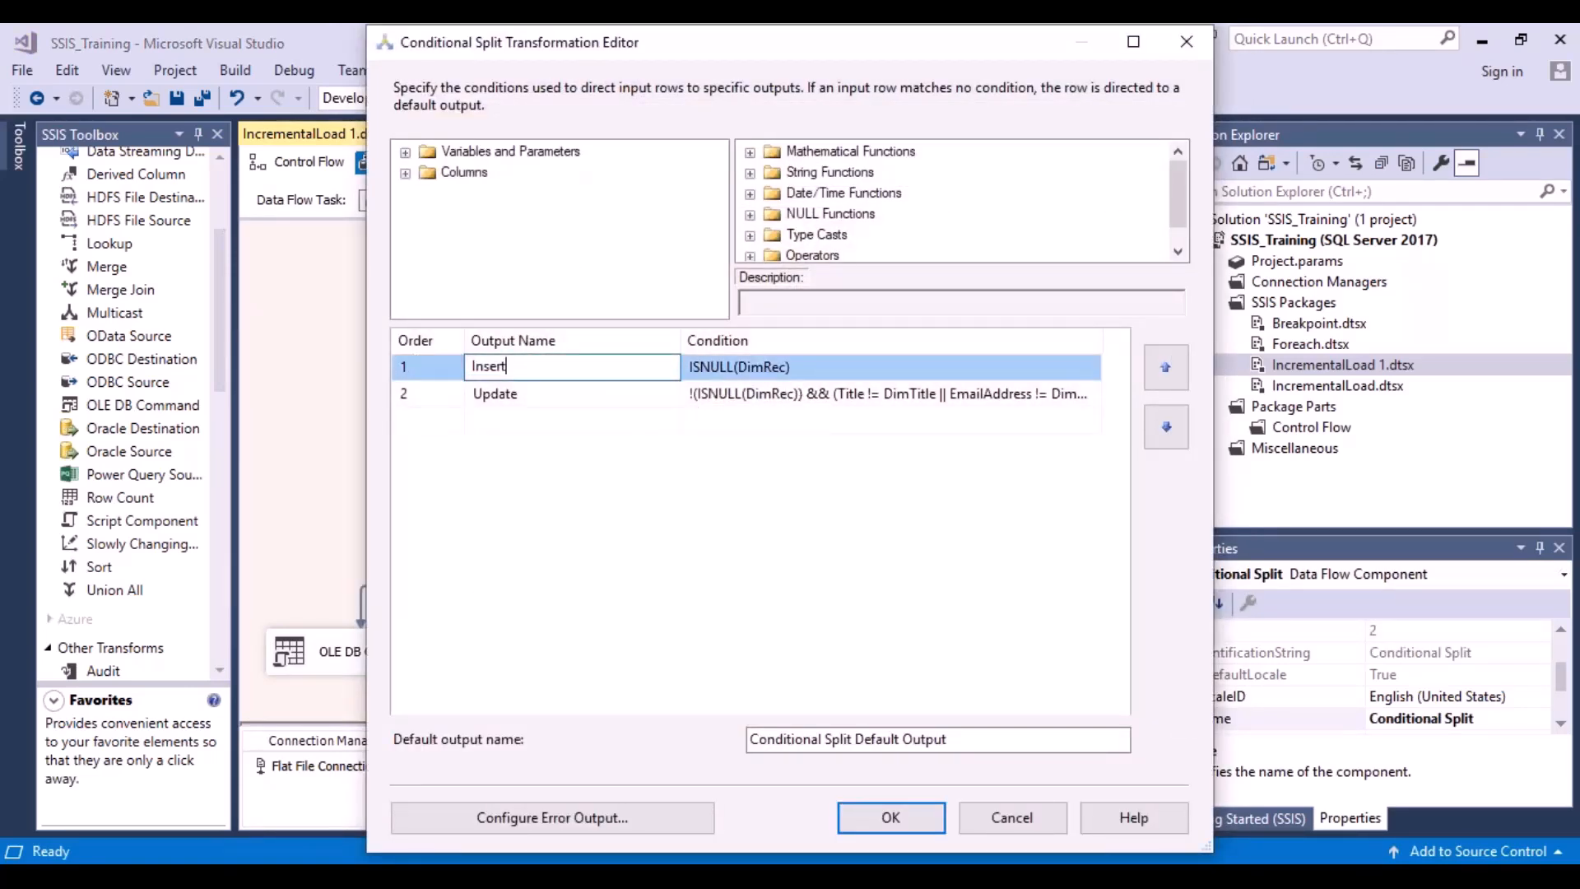
pyautogui.click(806, 367)
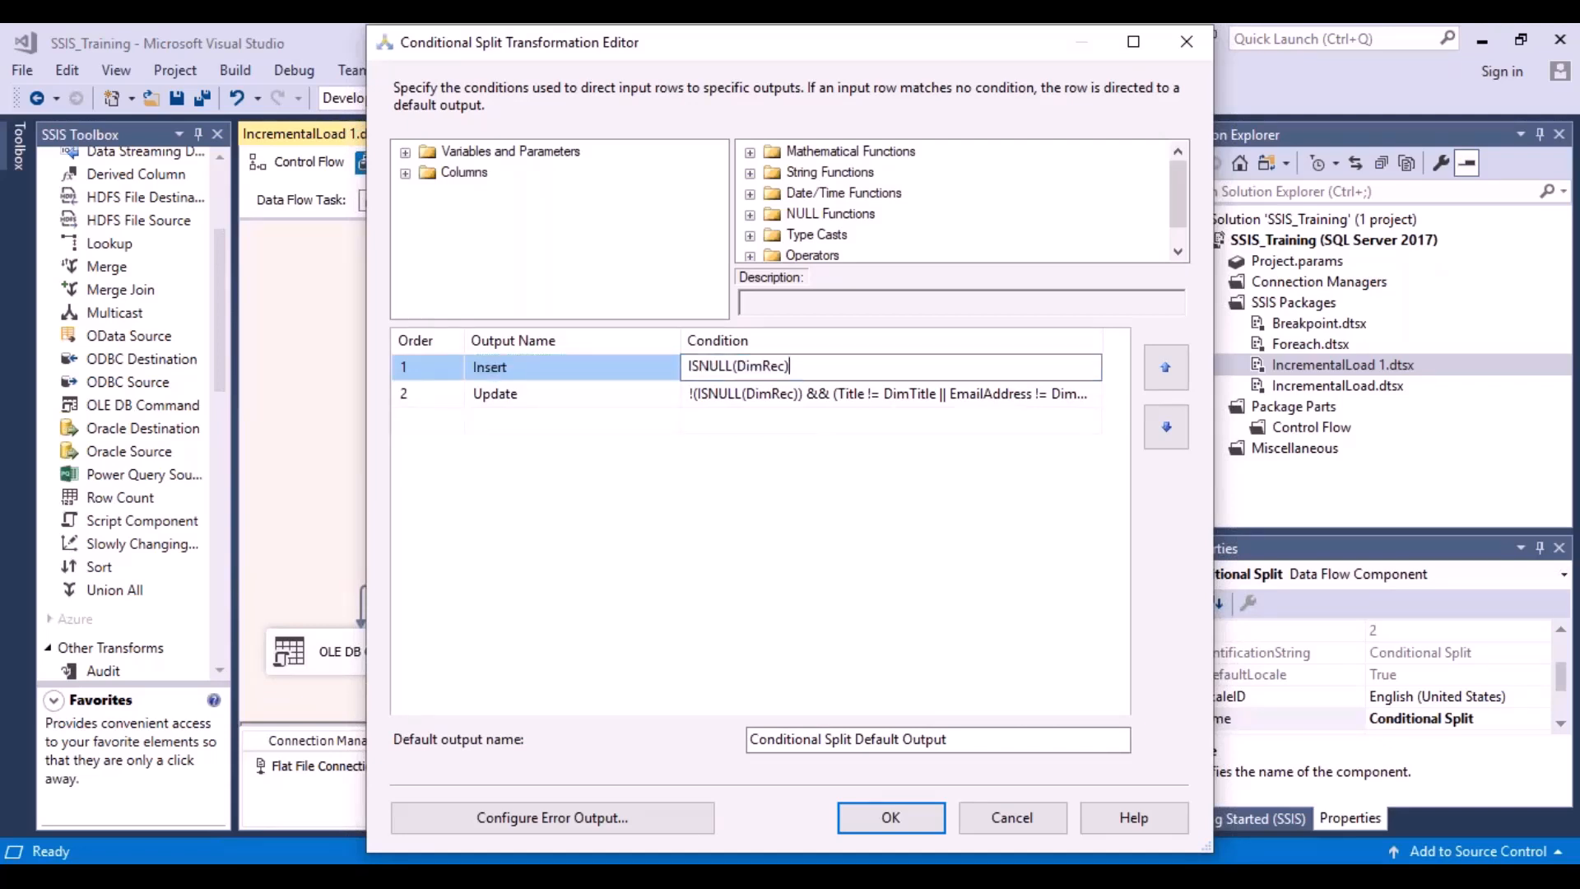
pyautogui.moveTo(790, 367); pyautogui.dragTo(688, 366)
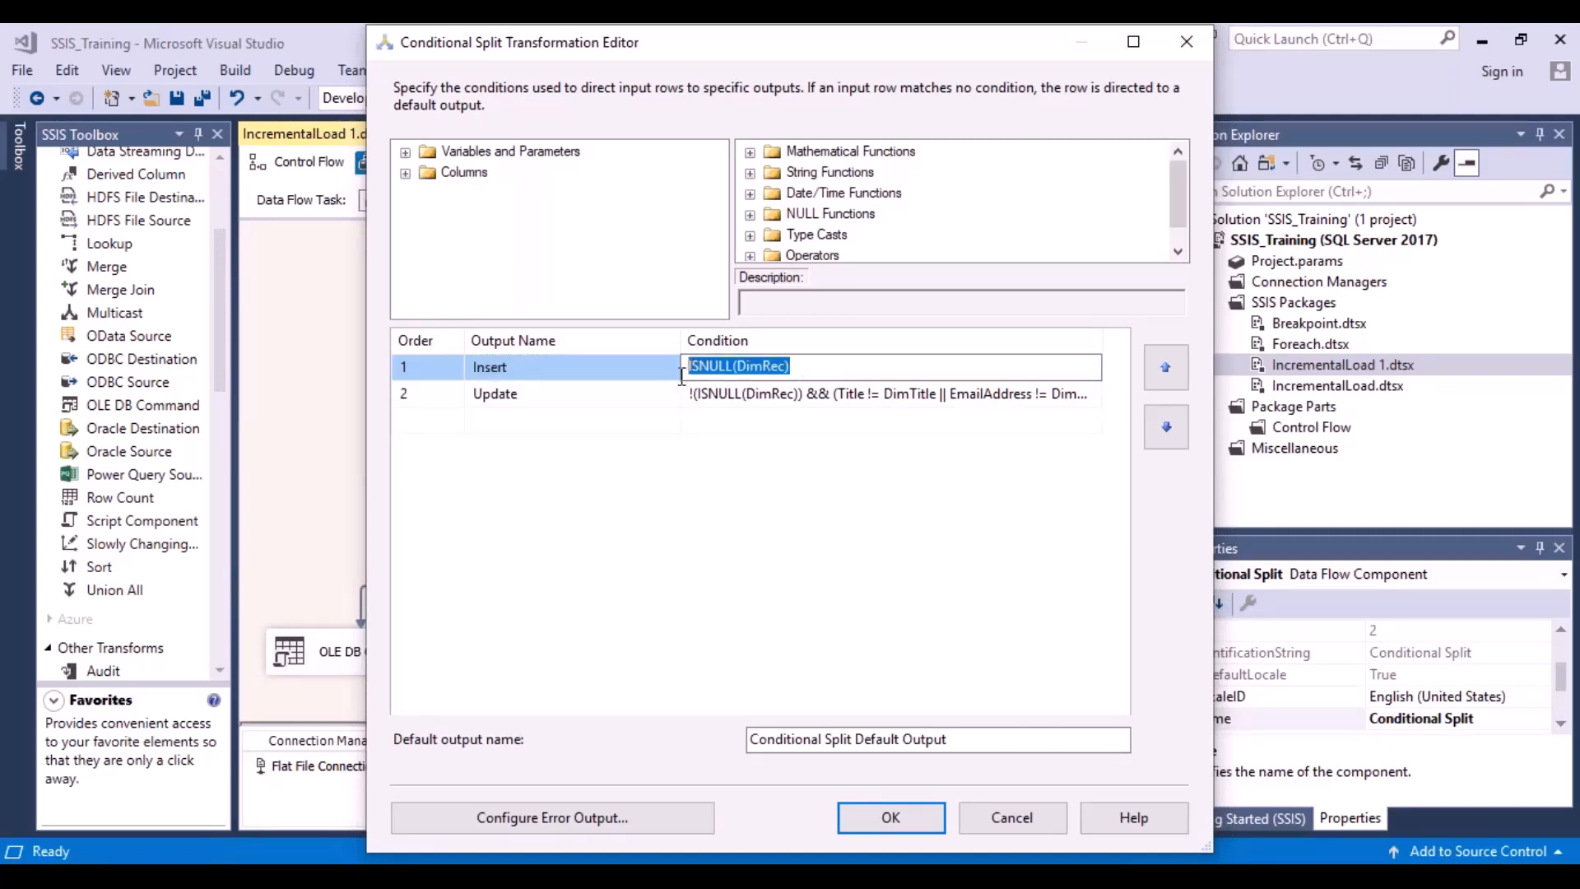
pyautogui.click(751, 214)
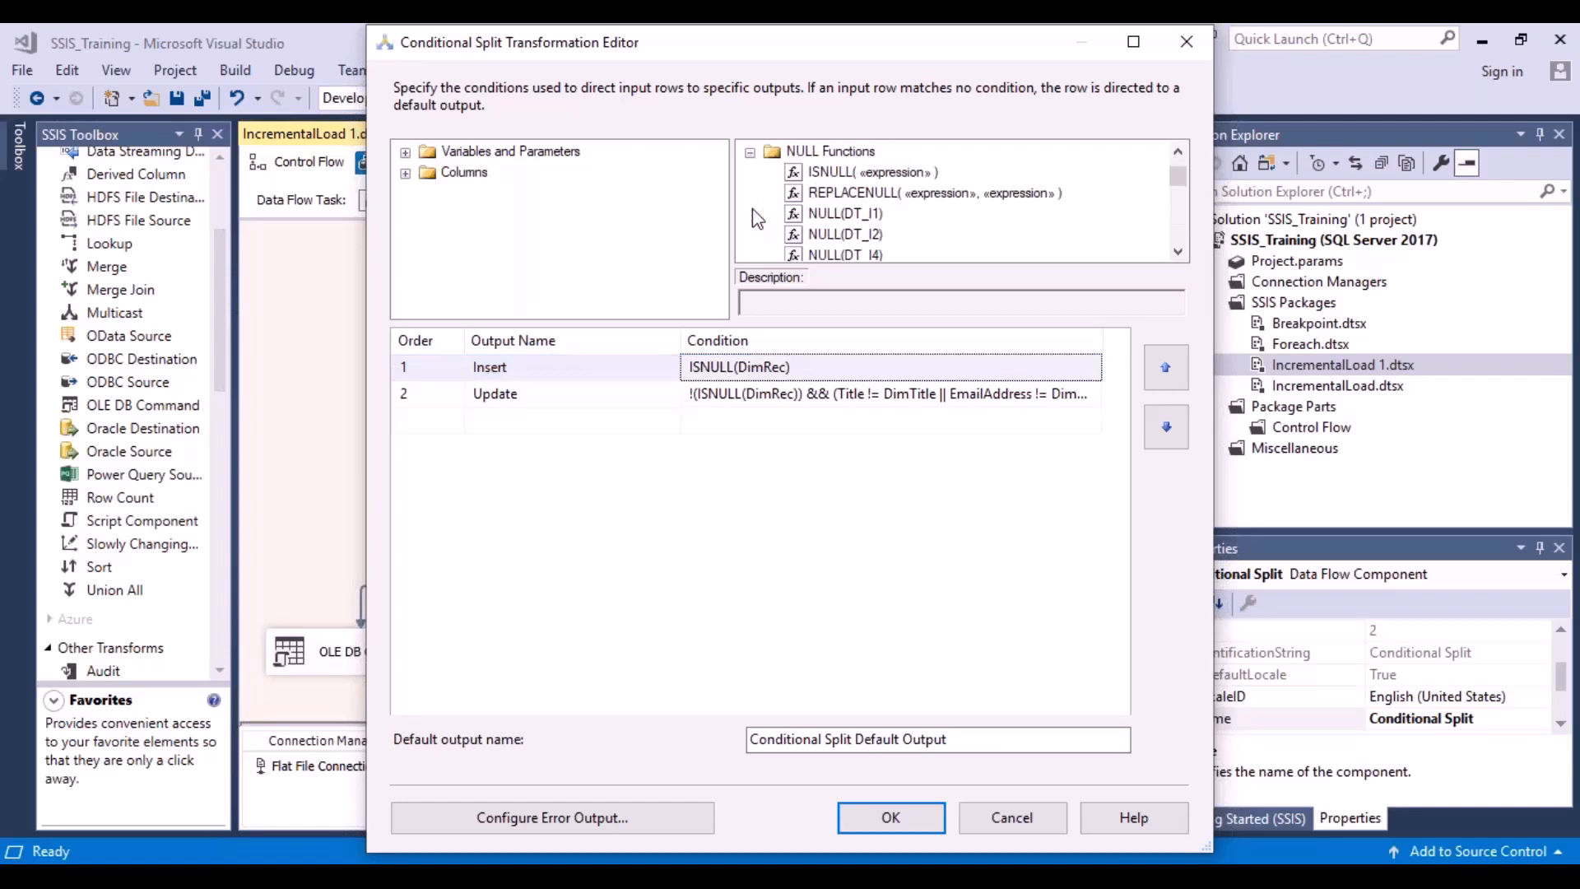
# Examine the ISNULL function's description against the Insert output's name and its ISNULL(DimRec) condition
pyautogui.click(867, 175)
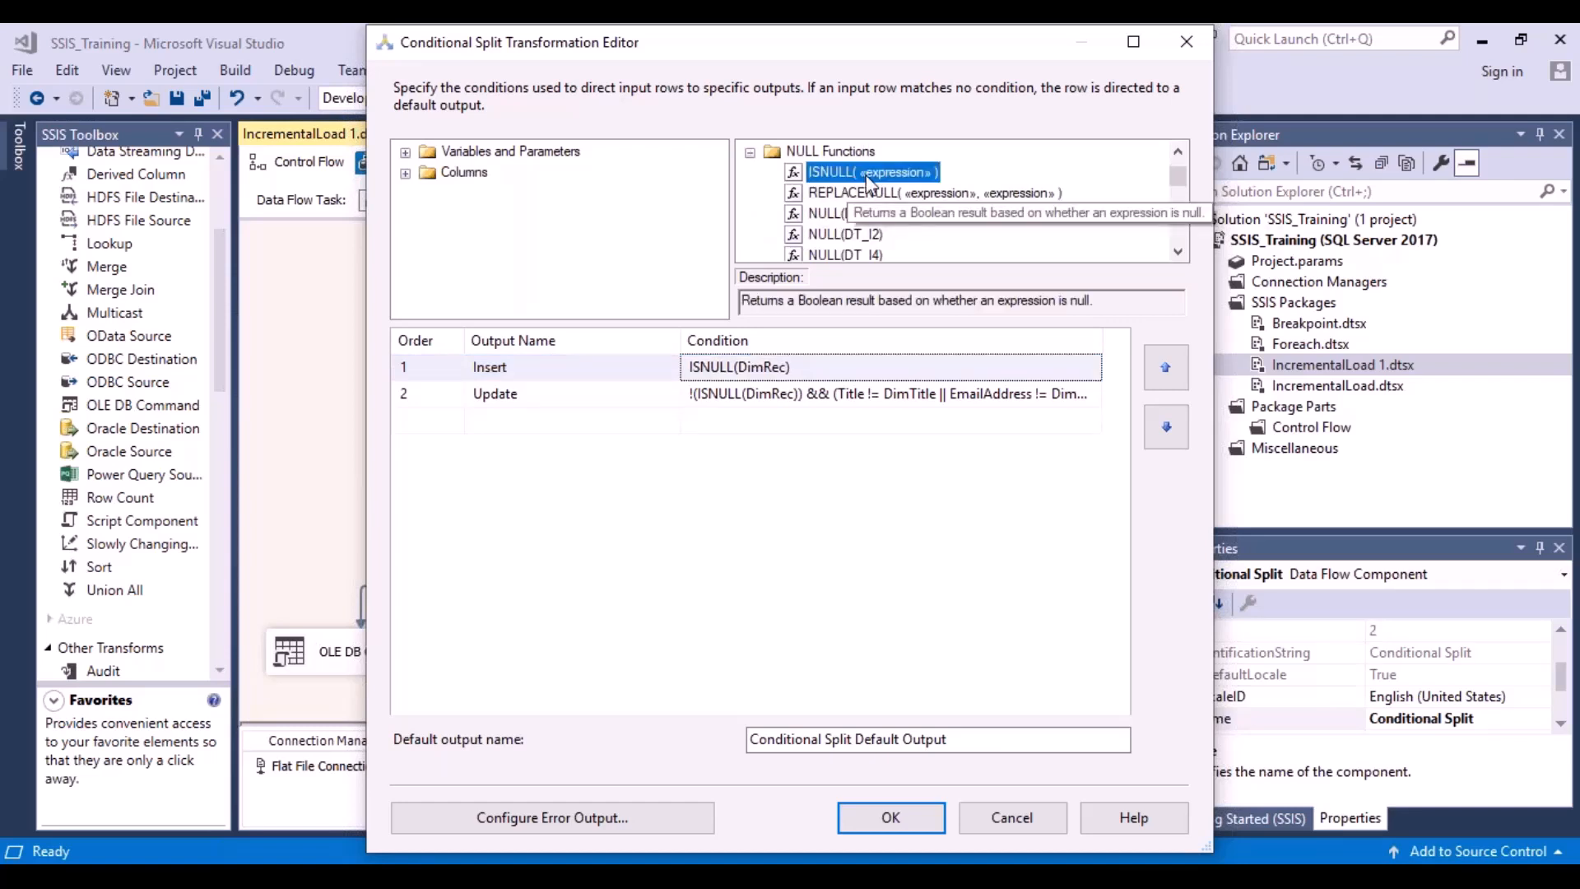
pyautogui.click(779, 366)
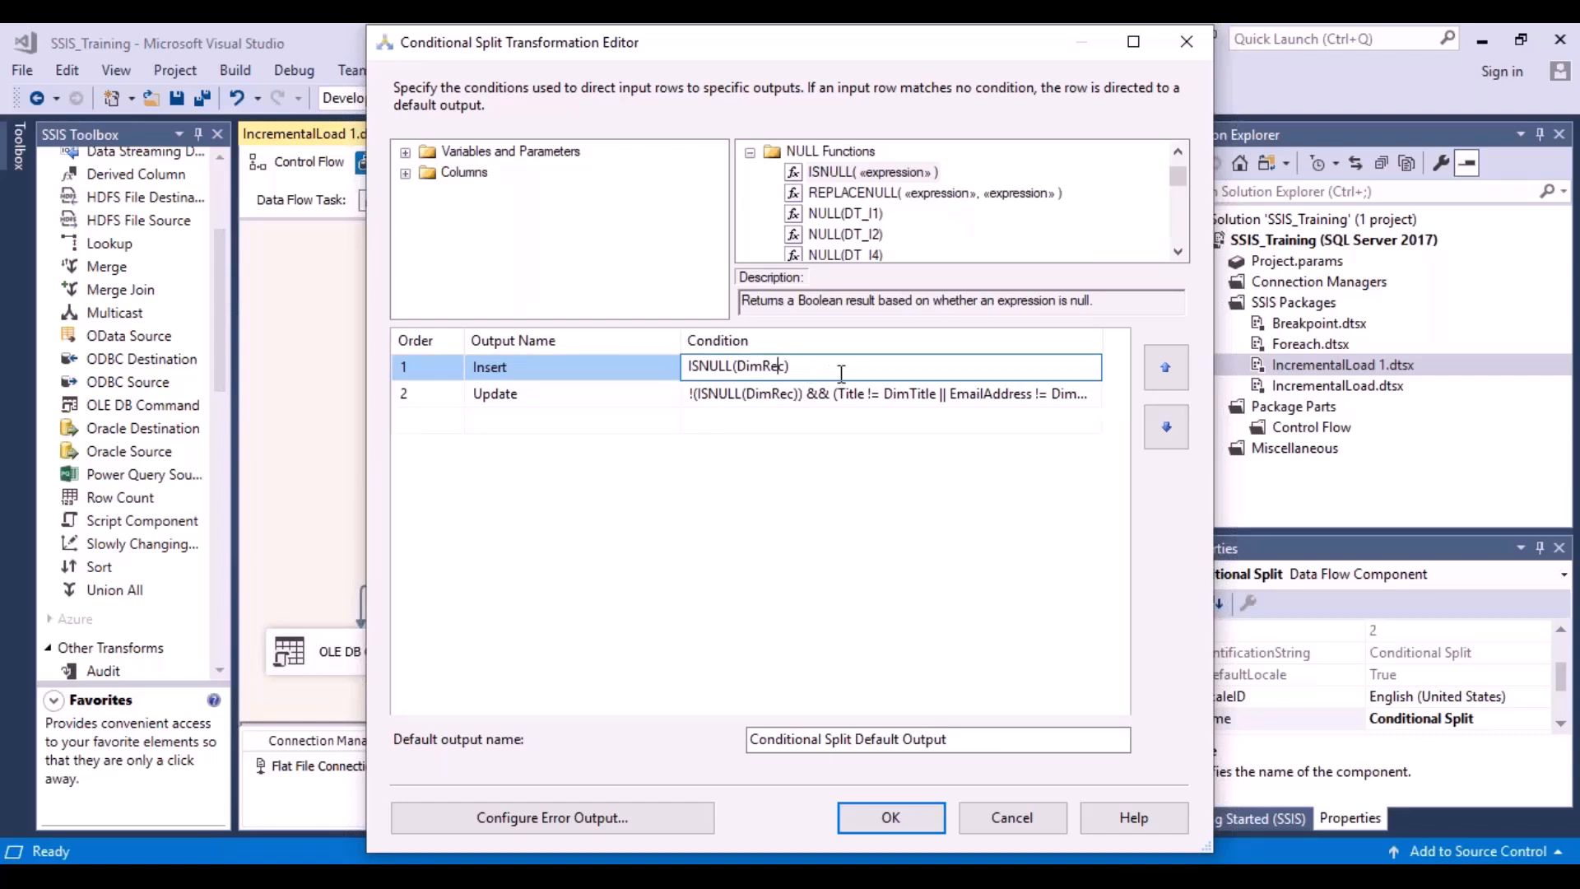
pyautogui.click(625, 403)
pyautogui.click(612, 367)
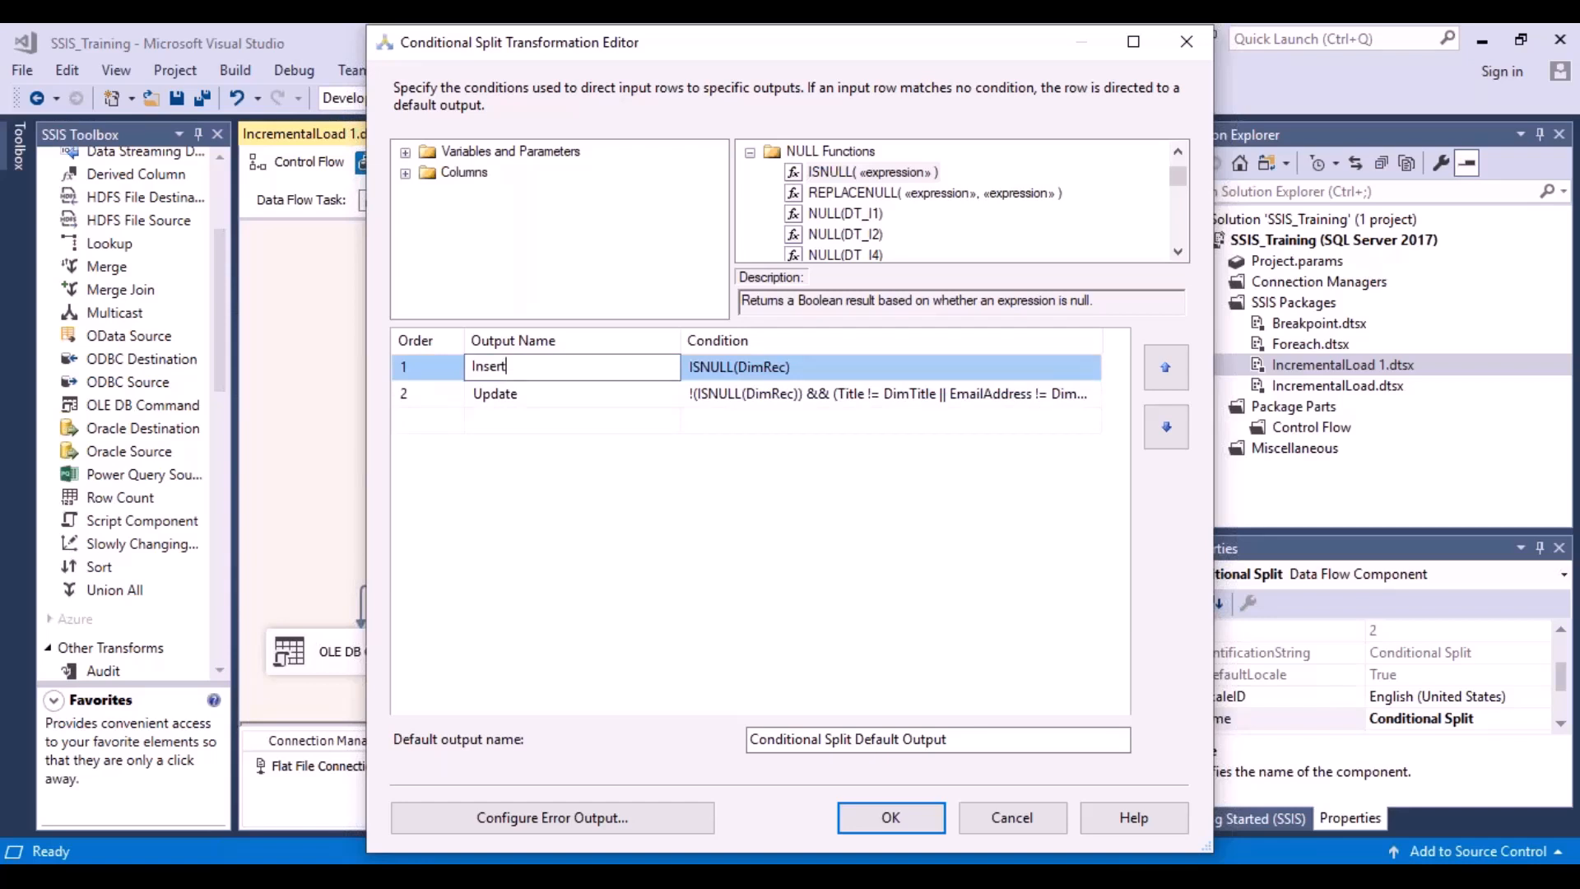
# Examine the Update output's condition, highlighting its opening !(ISNULL(DimRec)) part
pyautogui.click(440, 403)
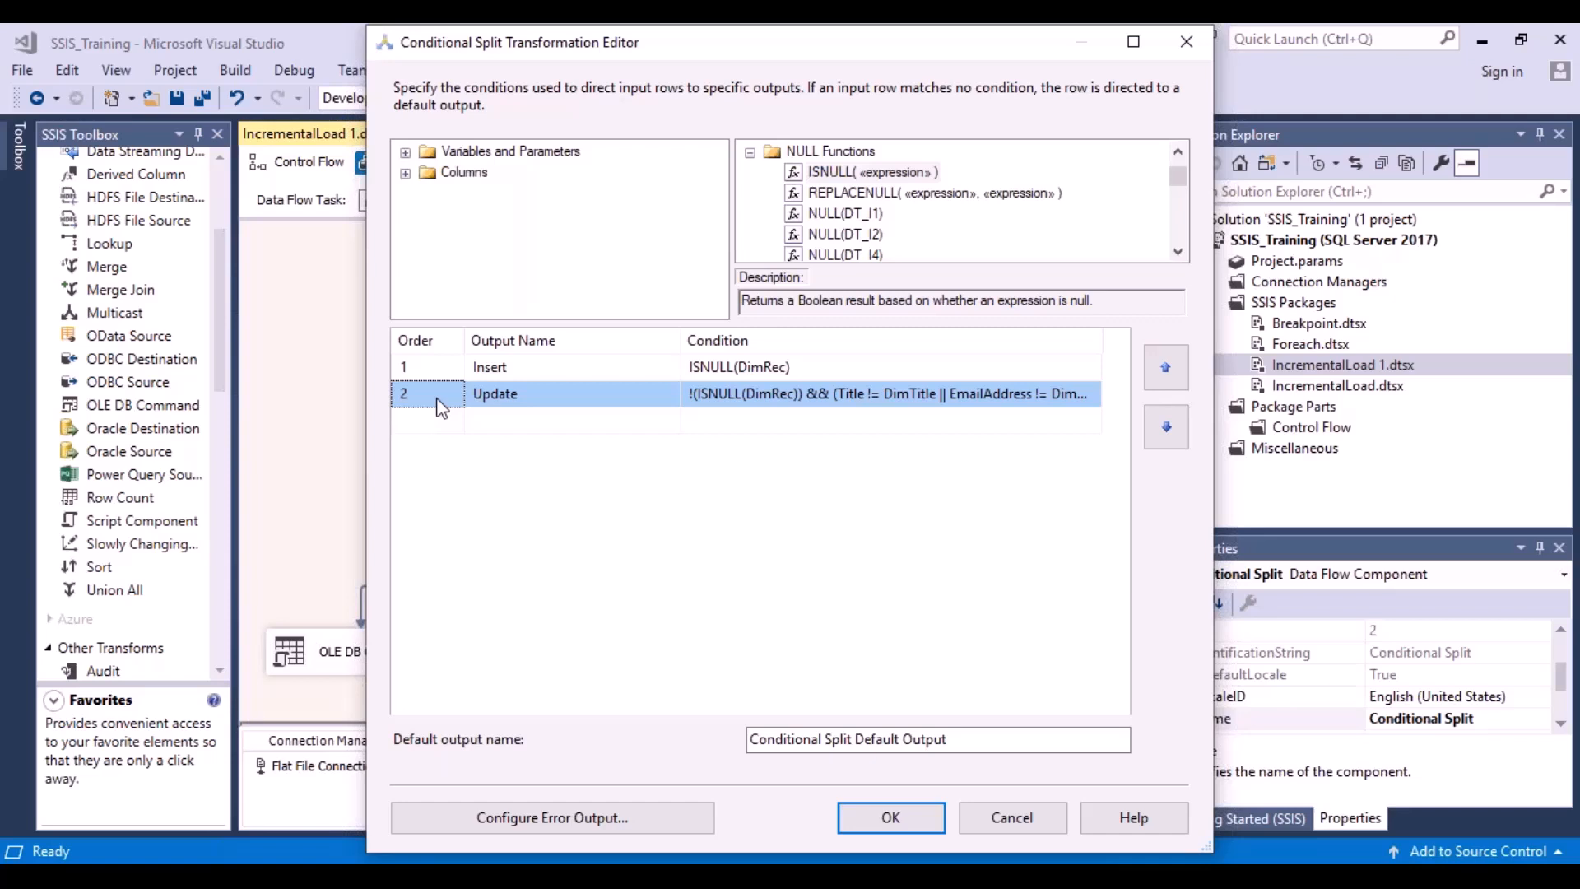
pyautogui.click(782, 397)
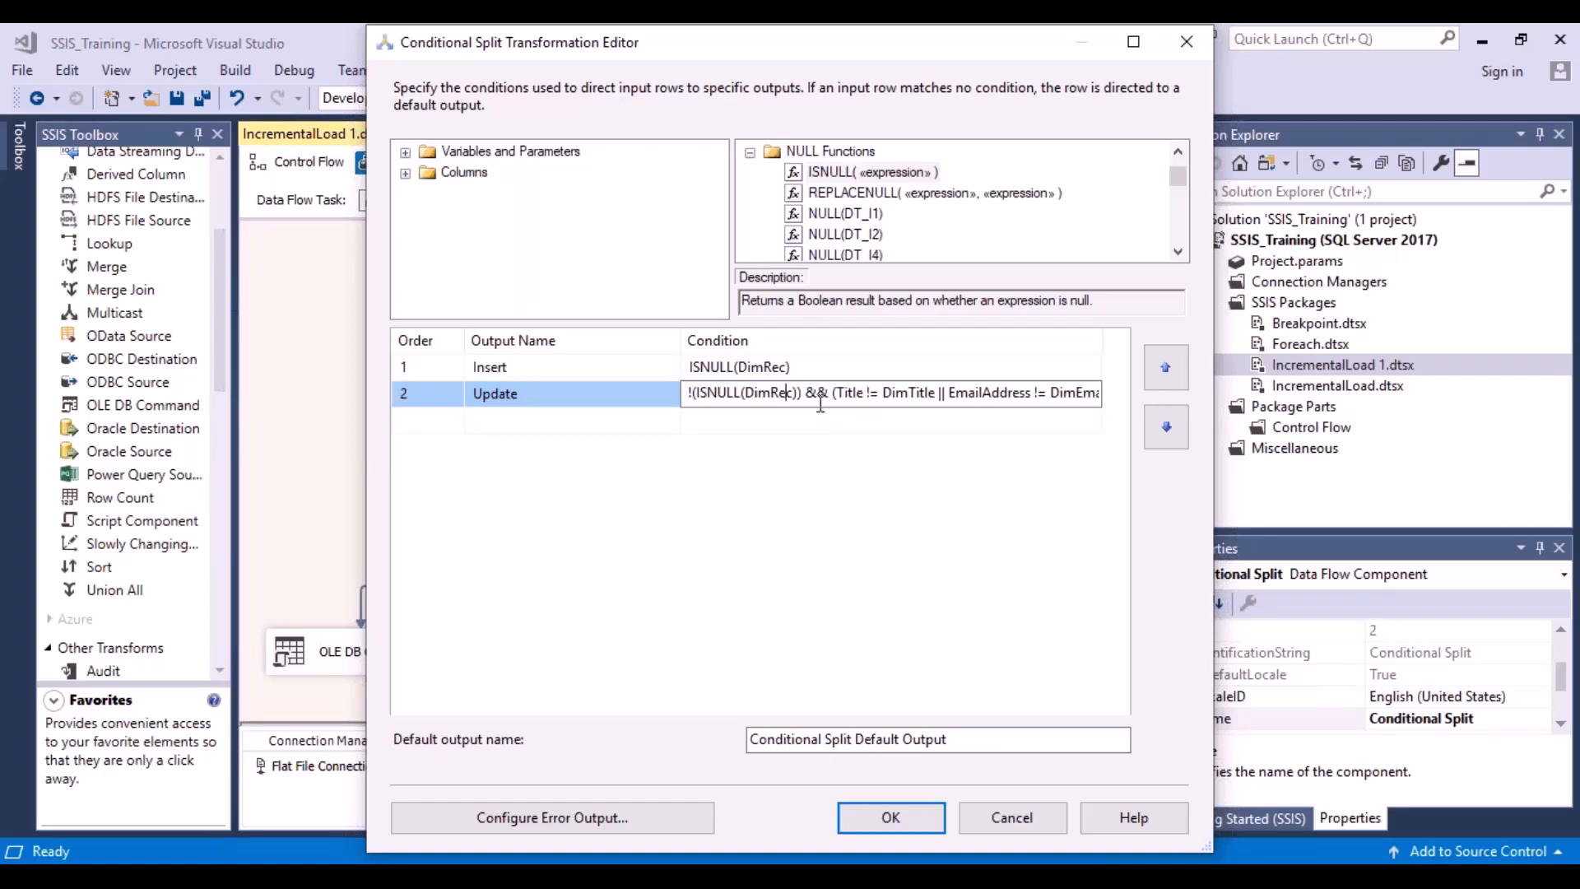
pyautogui.click(746, 394)
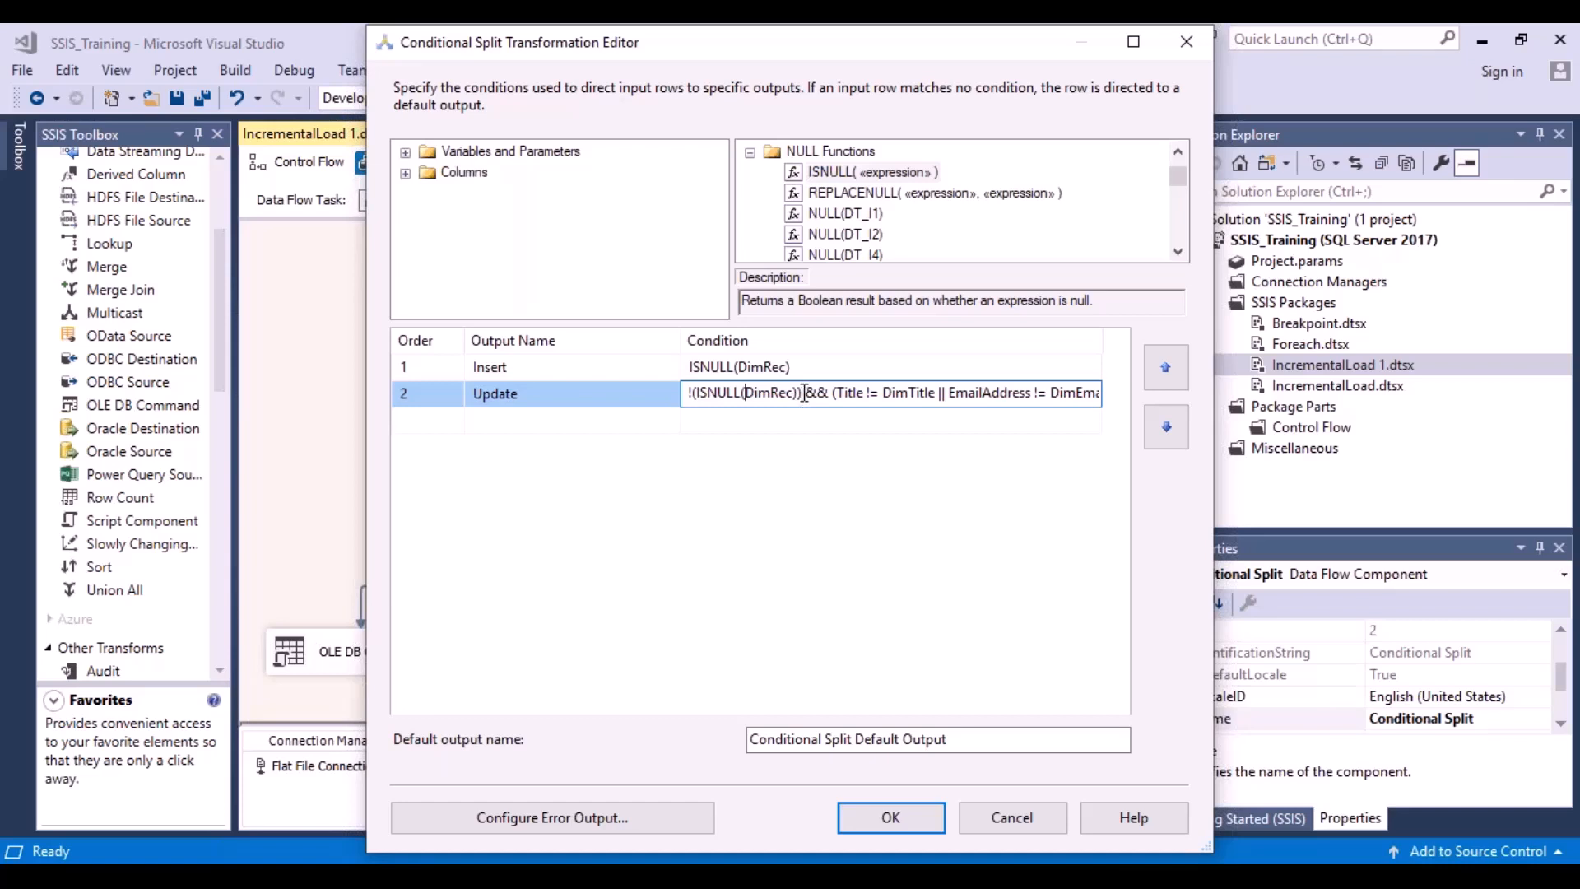
pyautogui.click(804, 393)
pyautogui.moveTo(806, 393); pyautogui.dragTo(664, 389)
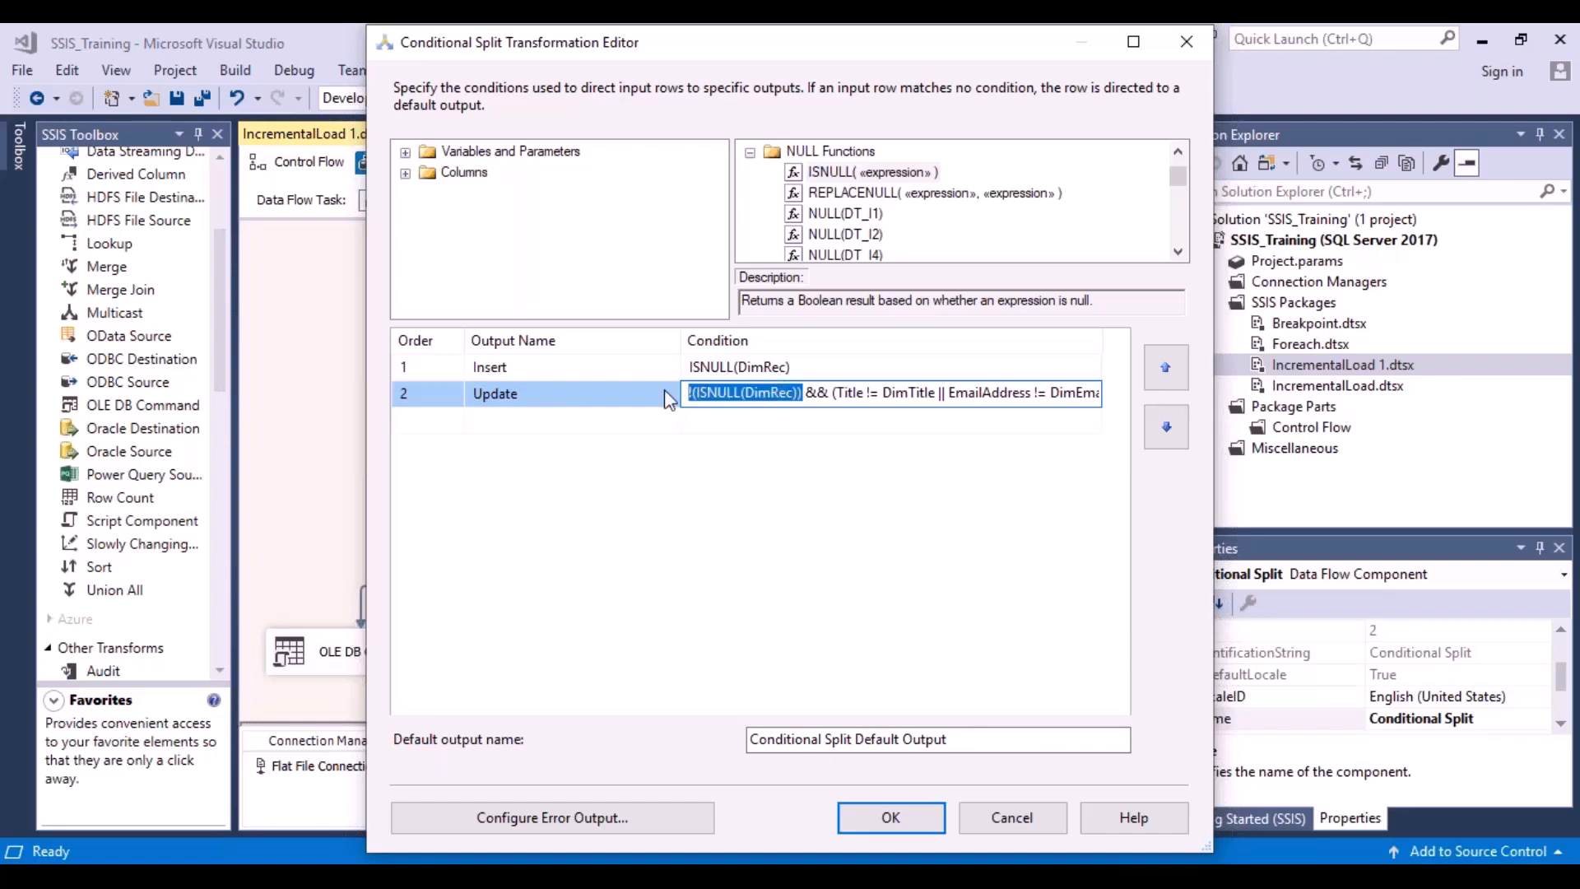
pyautogui.click(726, 387)
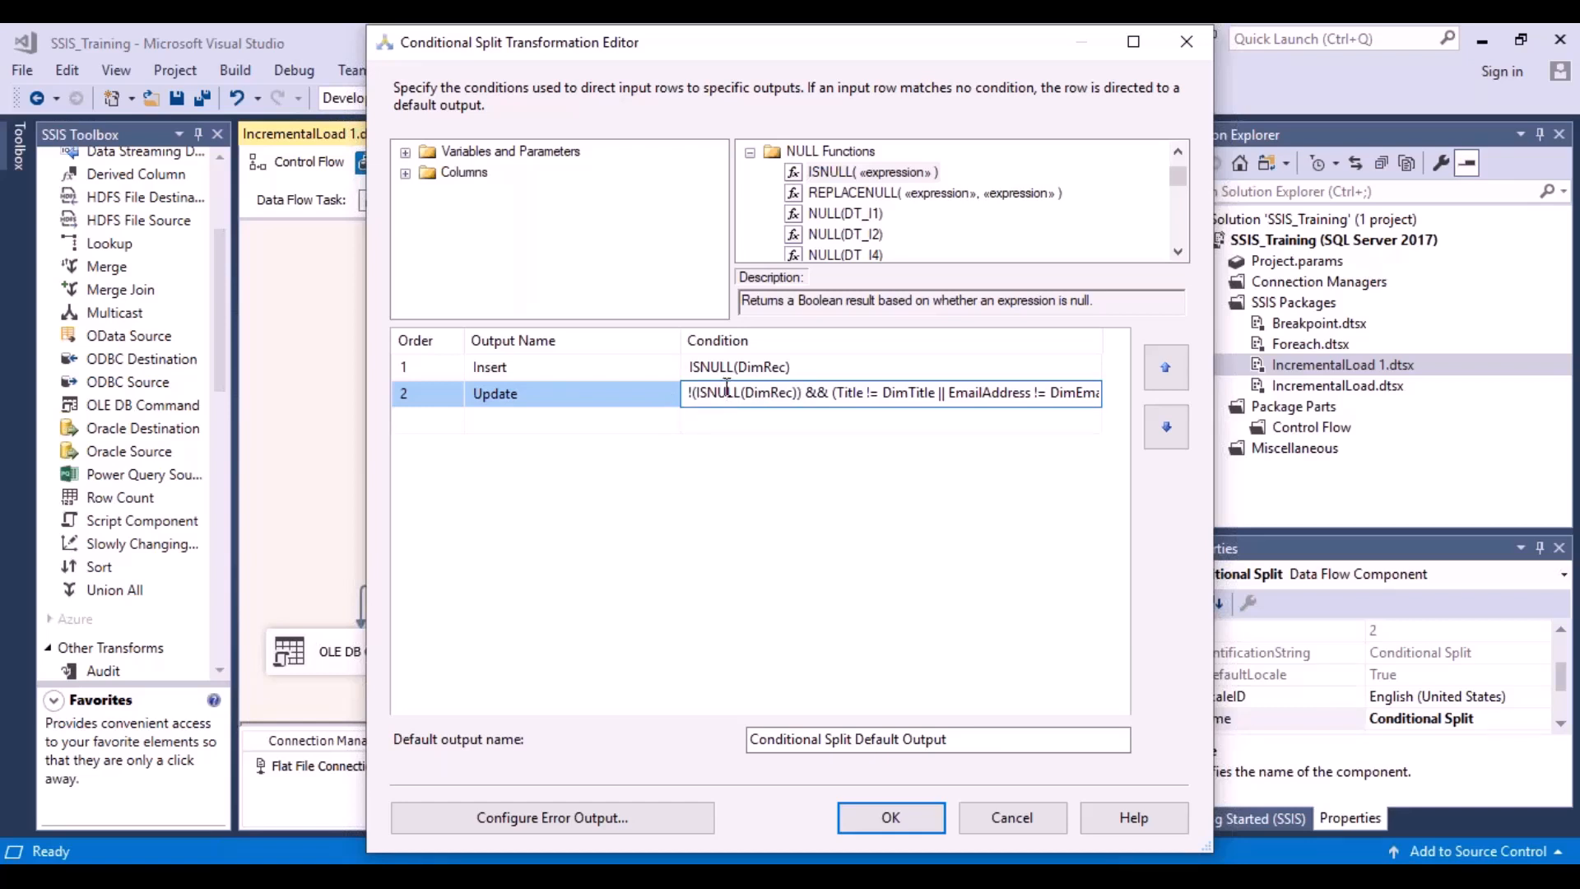
# Collapse the NULL Functions, expand the Operators and find the ! (Logical Not) operator to read its description
pyautogui.click(750, 153)
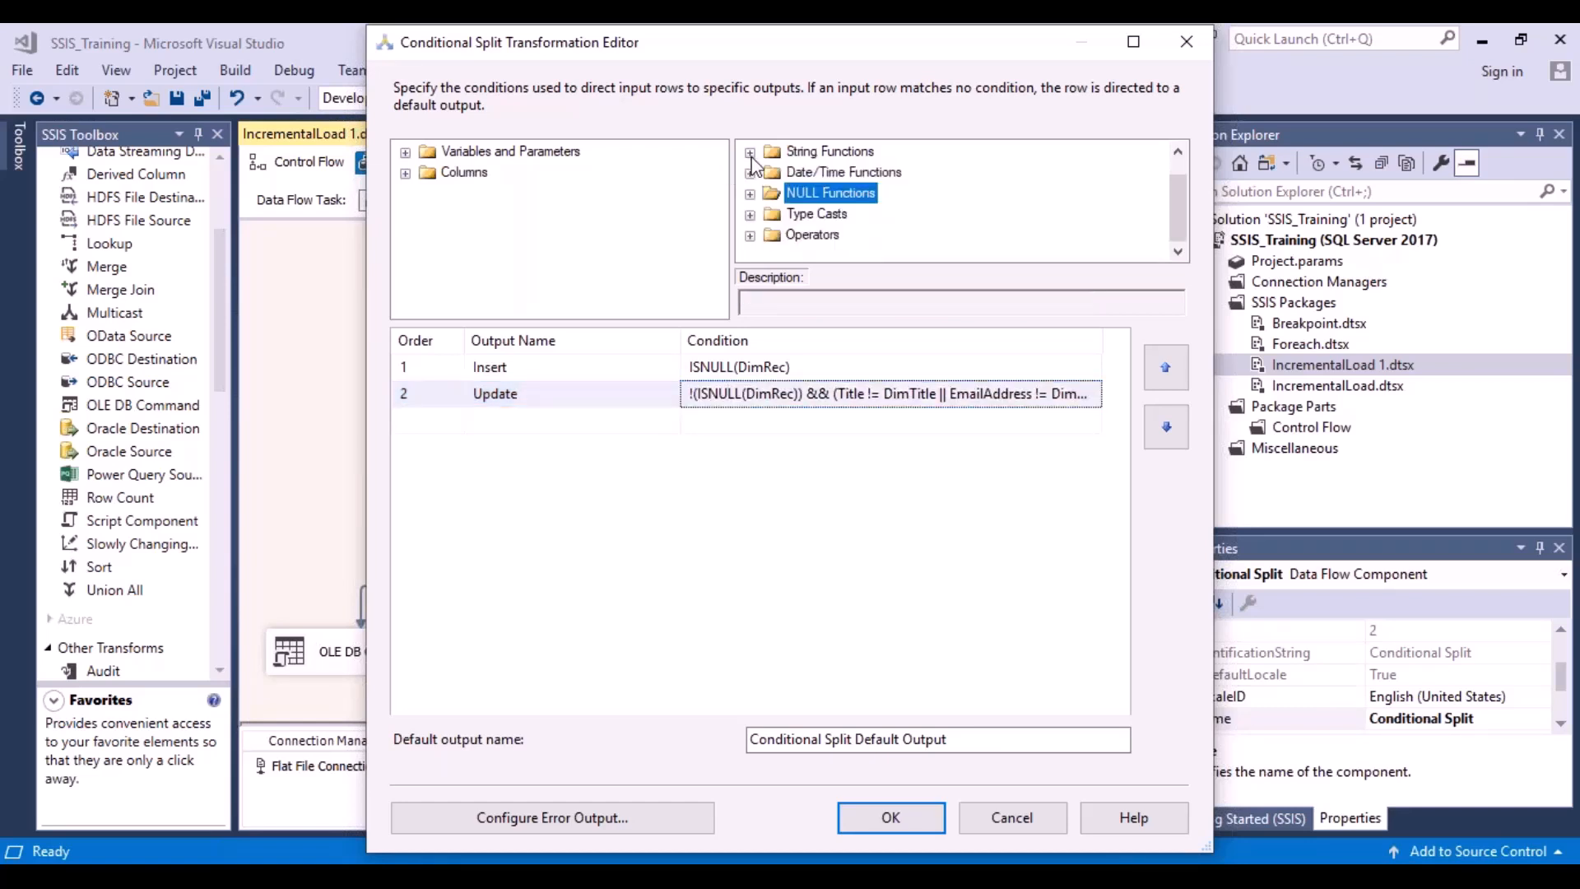
pyautogui.click(751, 235)
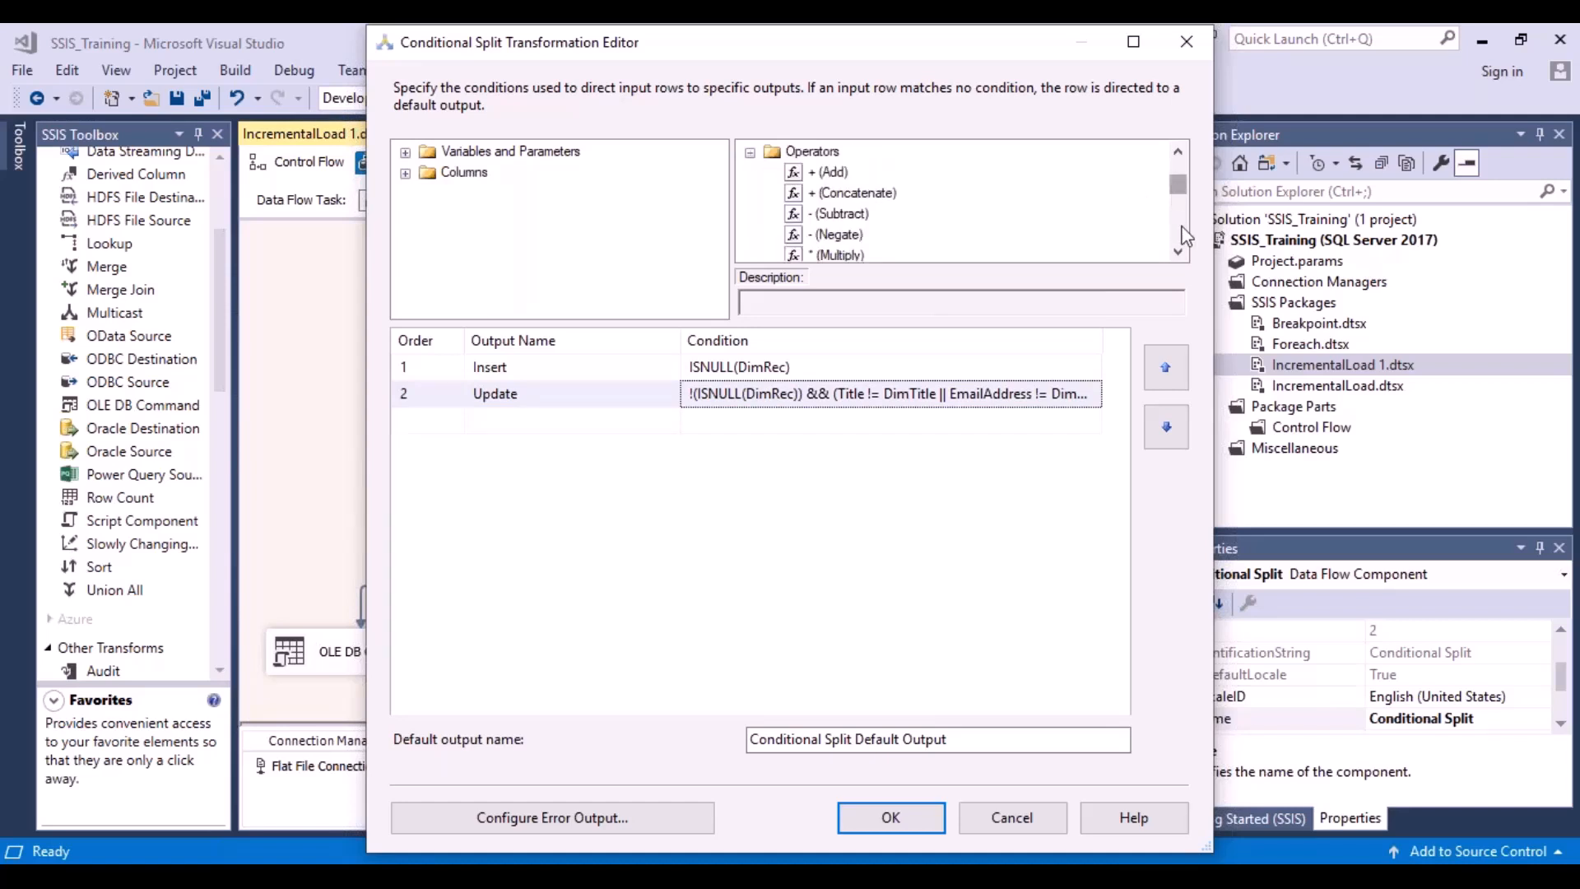
pyautogui.click(1178, 251)
pyautogui.click(1178, 251)
pyautogui.click(1178, 251)
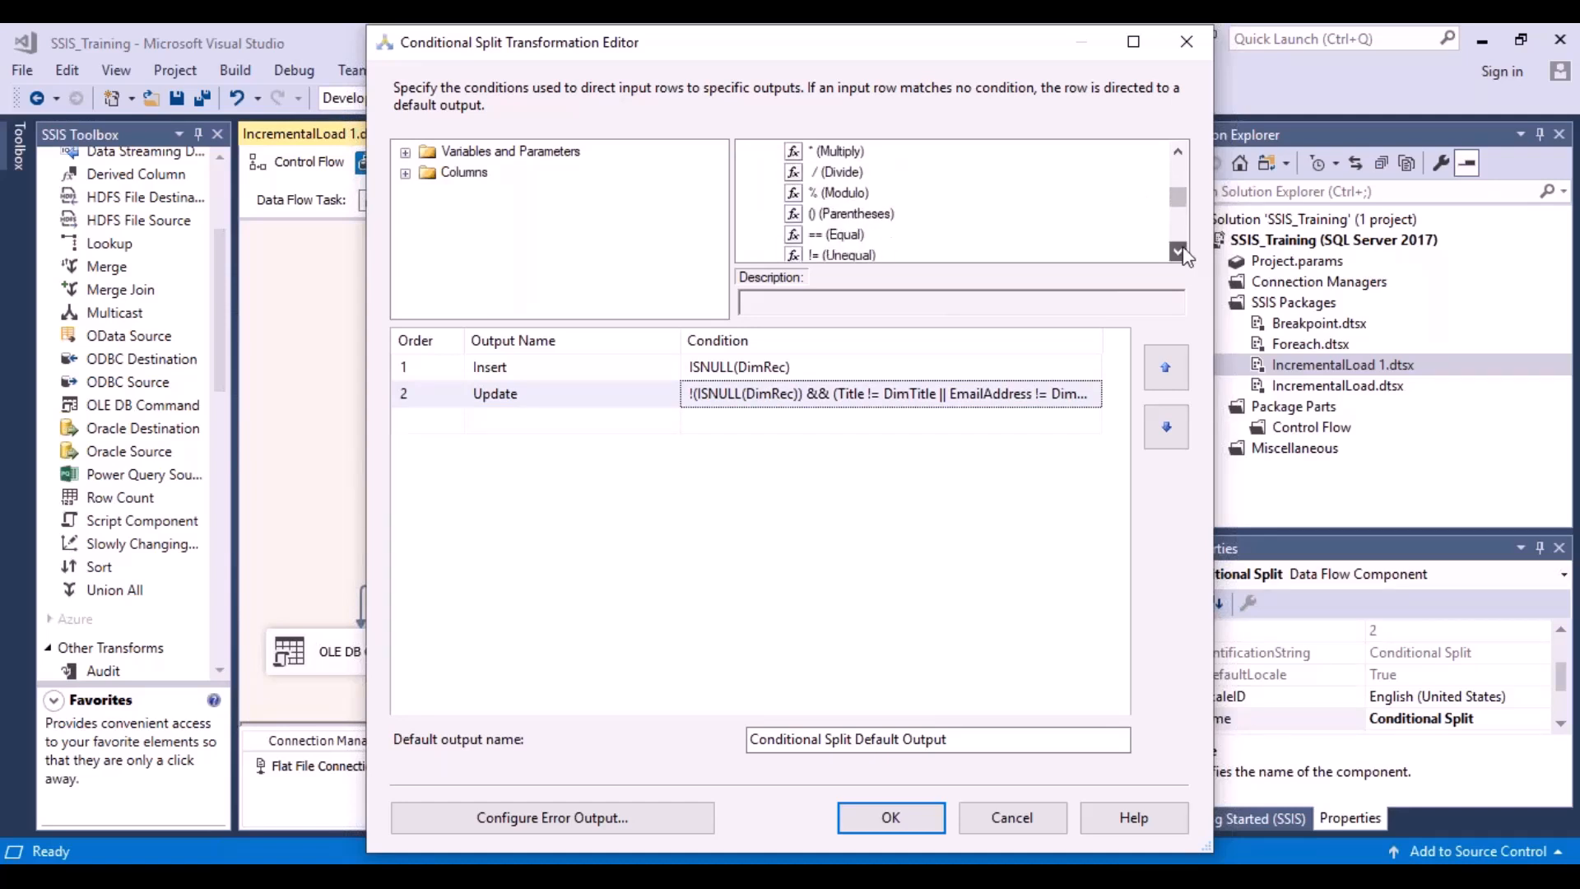
pyautogui.click(1179, 251)
pyautogui.click(1179, 251)
pyautogui.click(1178, 251)
pyautogui.click(1178, 251)
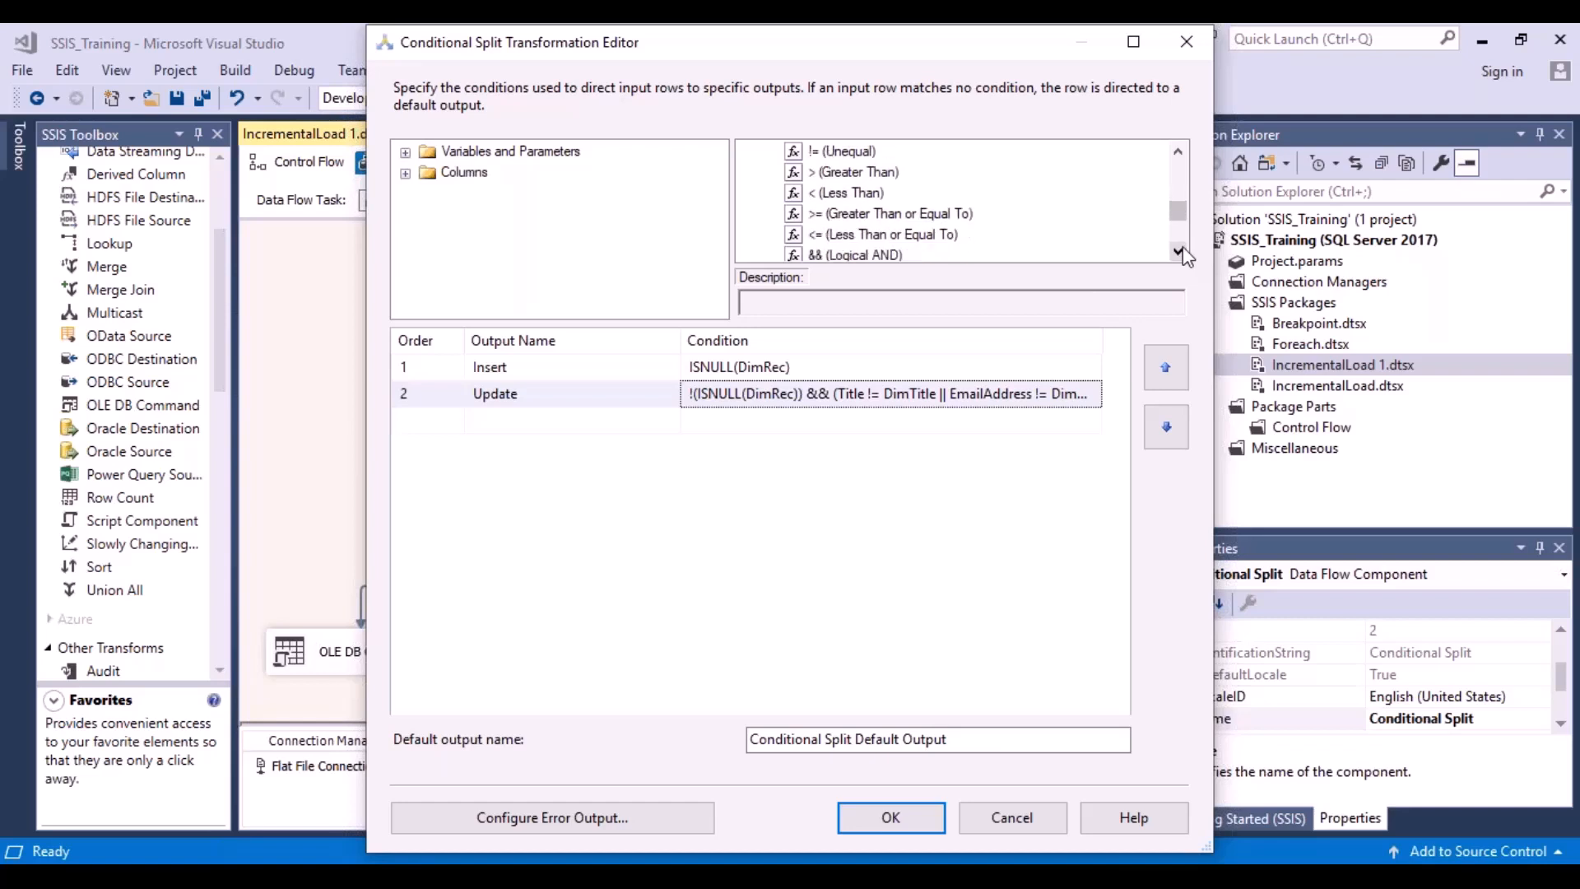
pyautogui.click(1178, 251)
pyautogui.click(1178, 251)
pyautogui.click(1179, 251)
pyautogui.click(1178, 251)
pyautogui.click(1179, 251)
pyautogui.click(1178, 251)
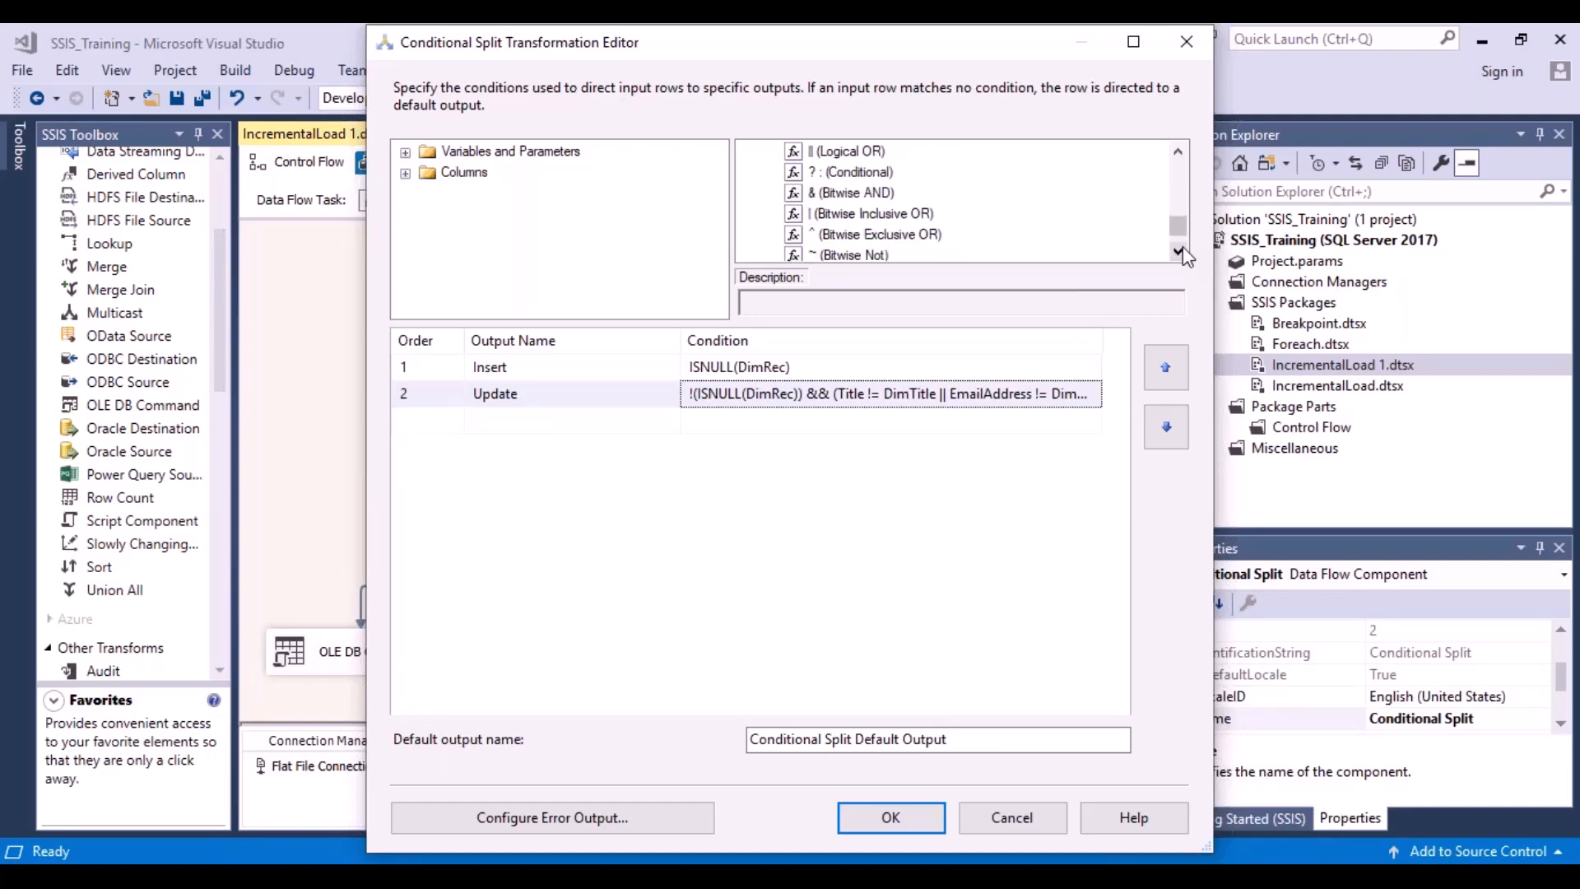
pyautogui.click(1178, 251)
pyautogui.click(1178, 251)
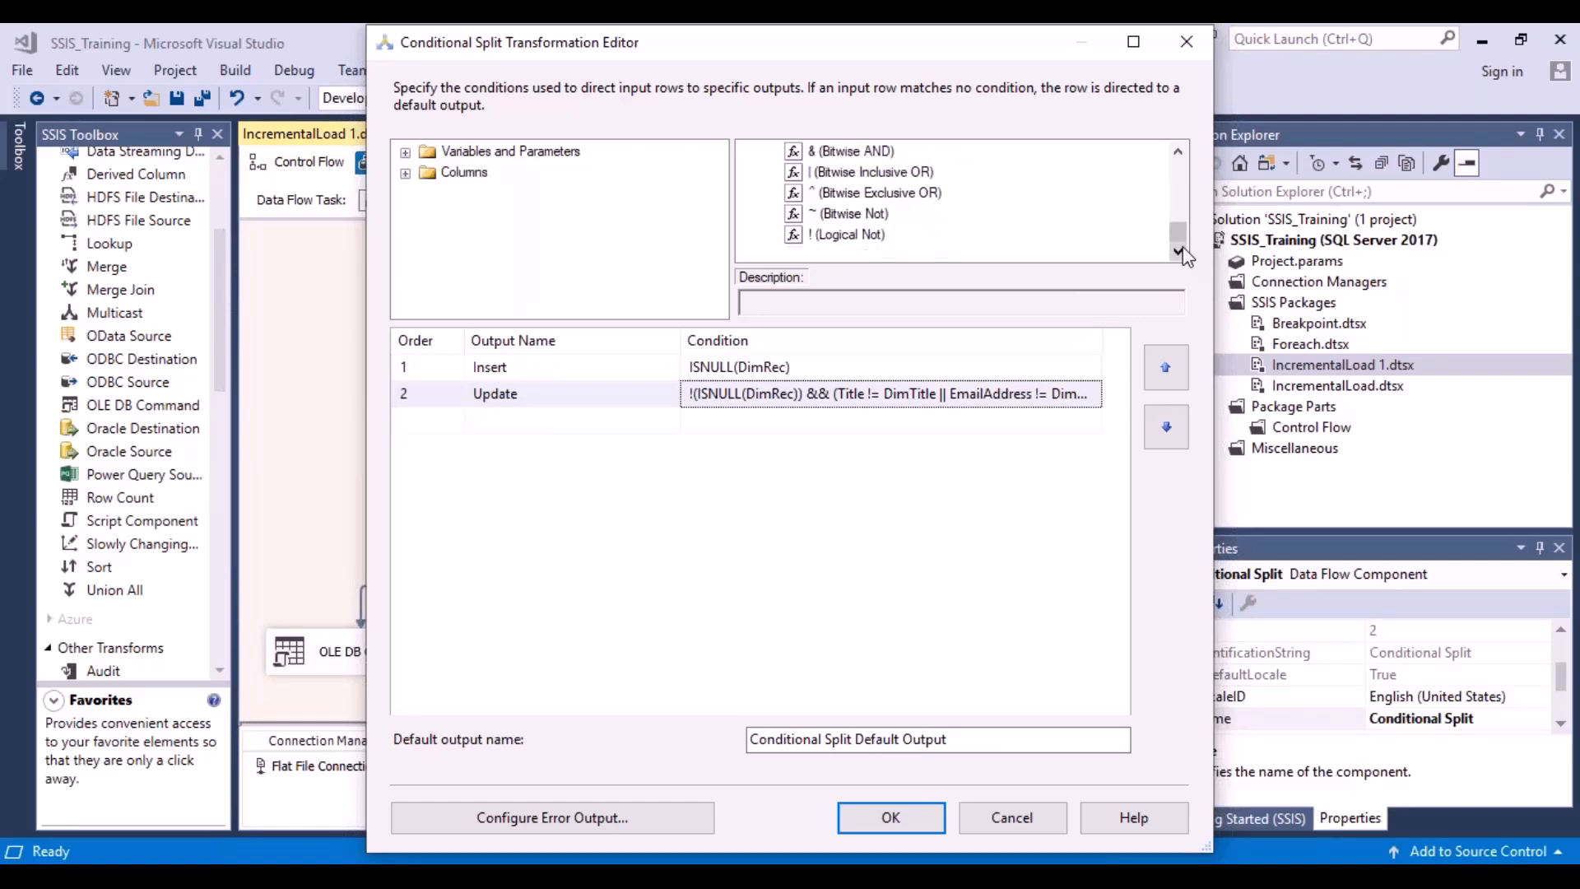
pyautogui.click(877, 238)
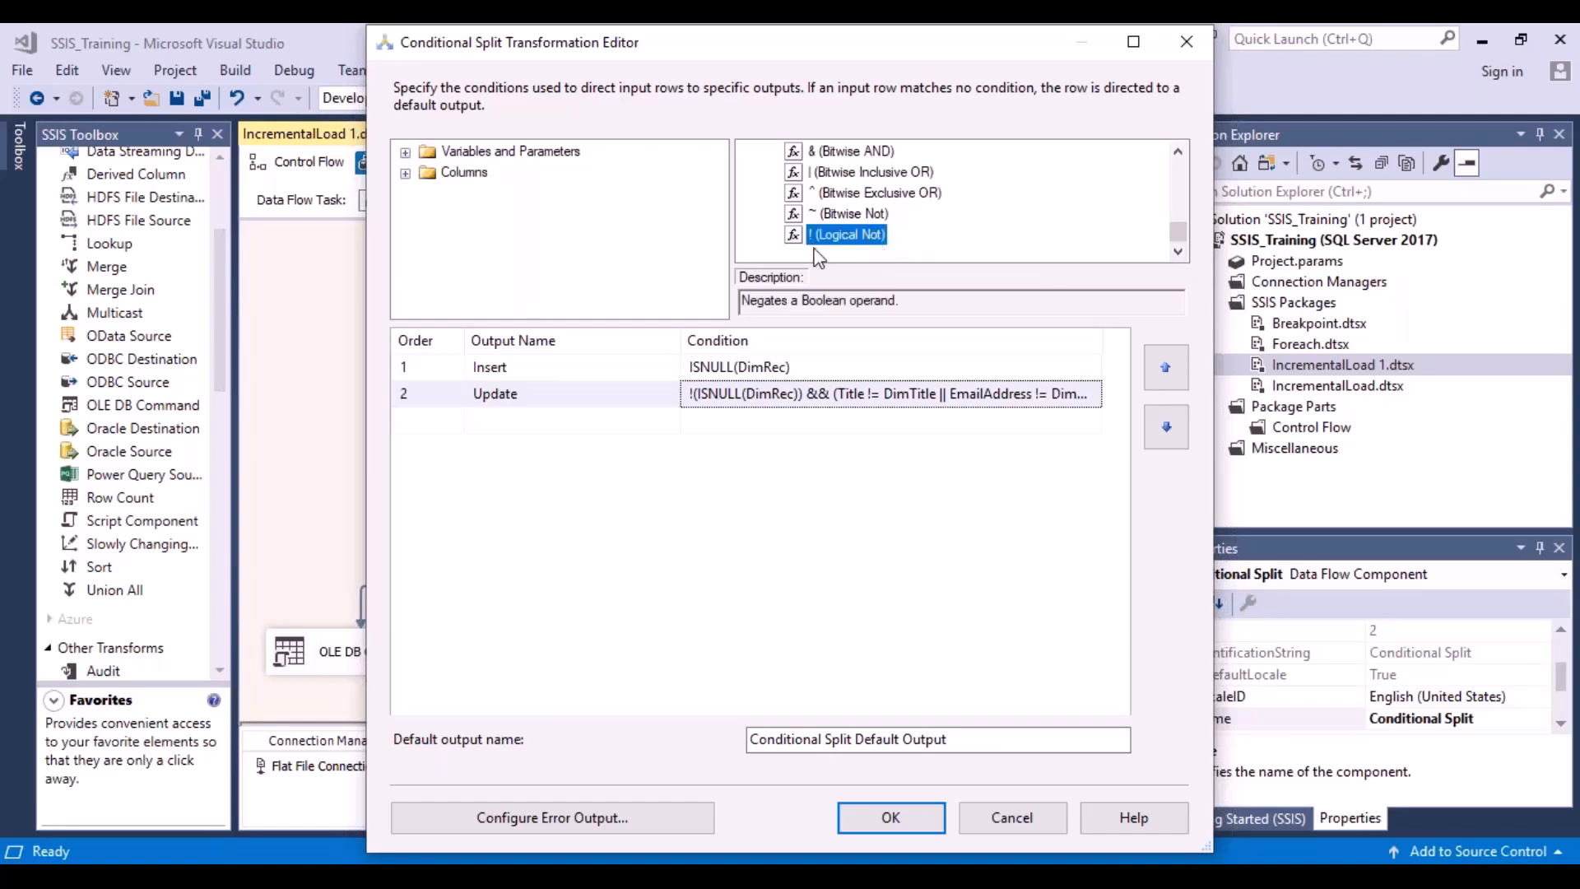
# Review how the Logical Not negates ISNULL(DimRec) at the start of the Update condition
pyautogui.click(686, 402)
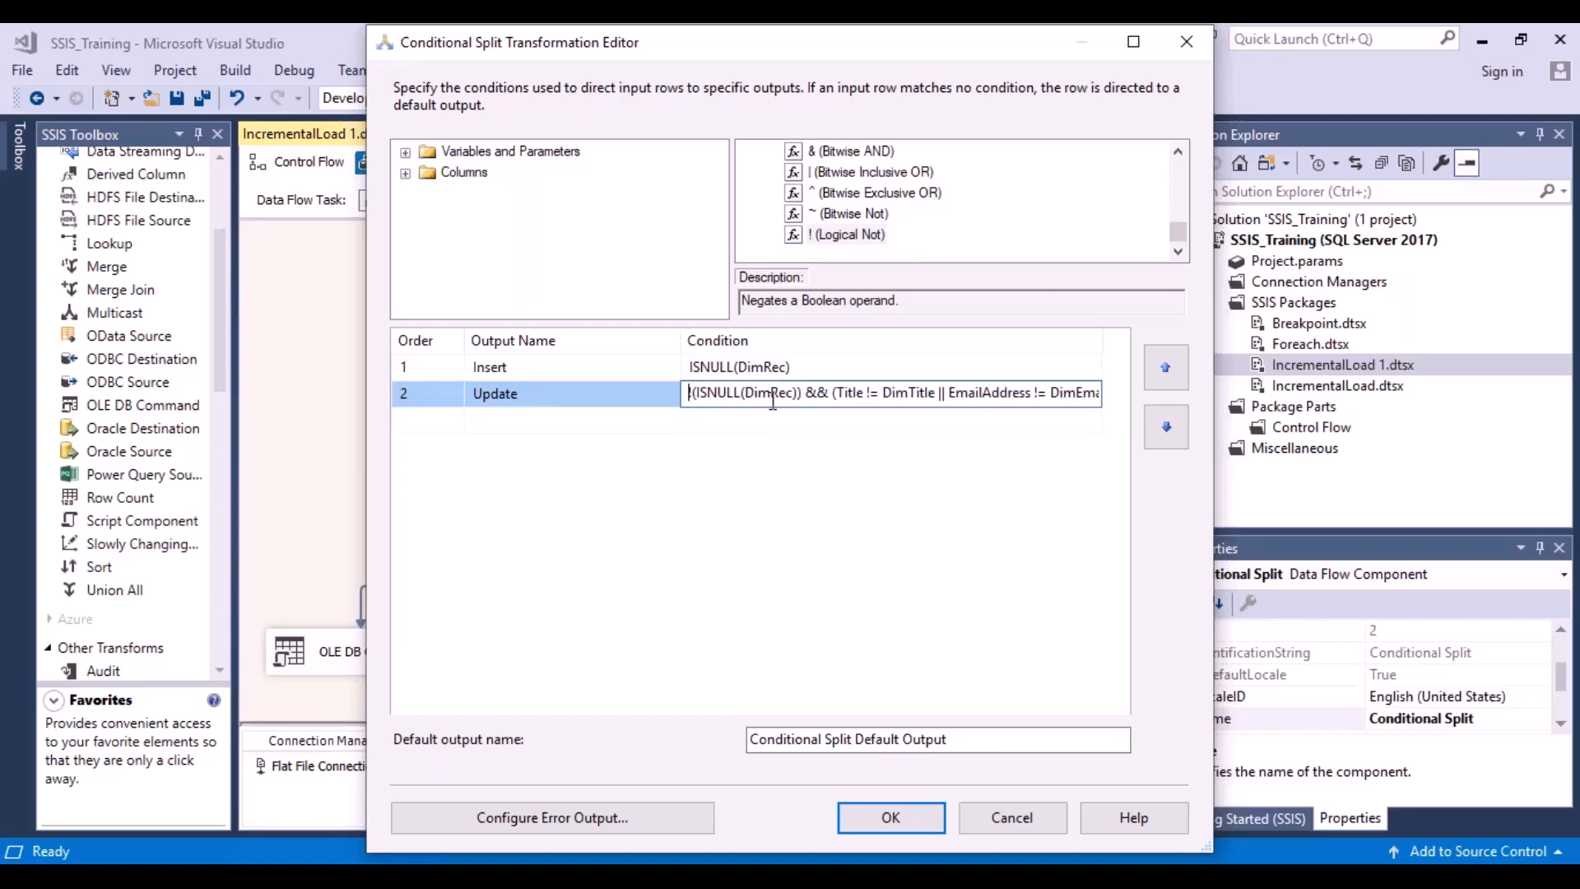
pyautogui.moveTo(803, 395); pyautogui.dragTo(675, 391)
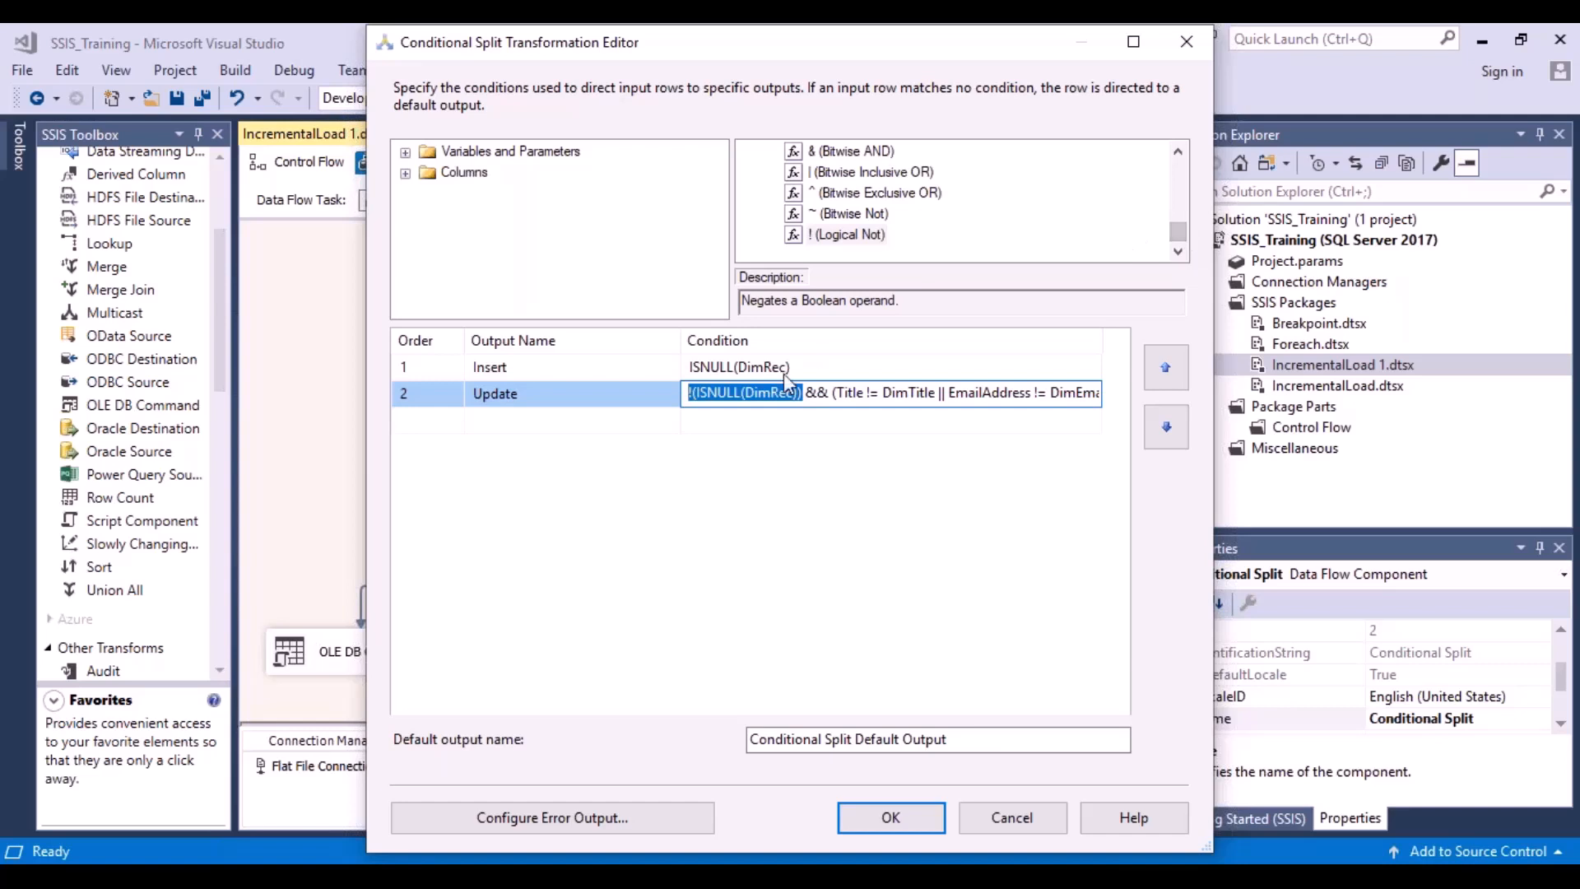
pyautogui.click(755, 393)
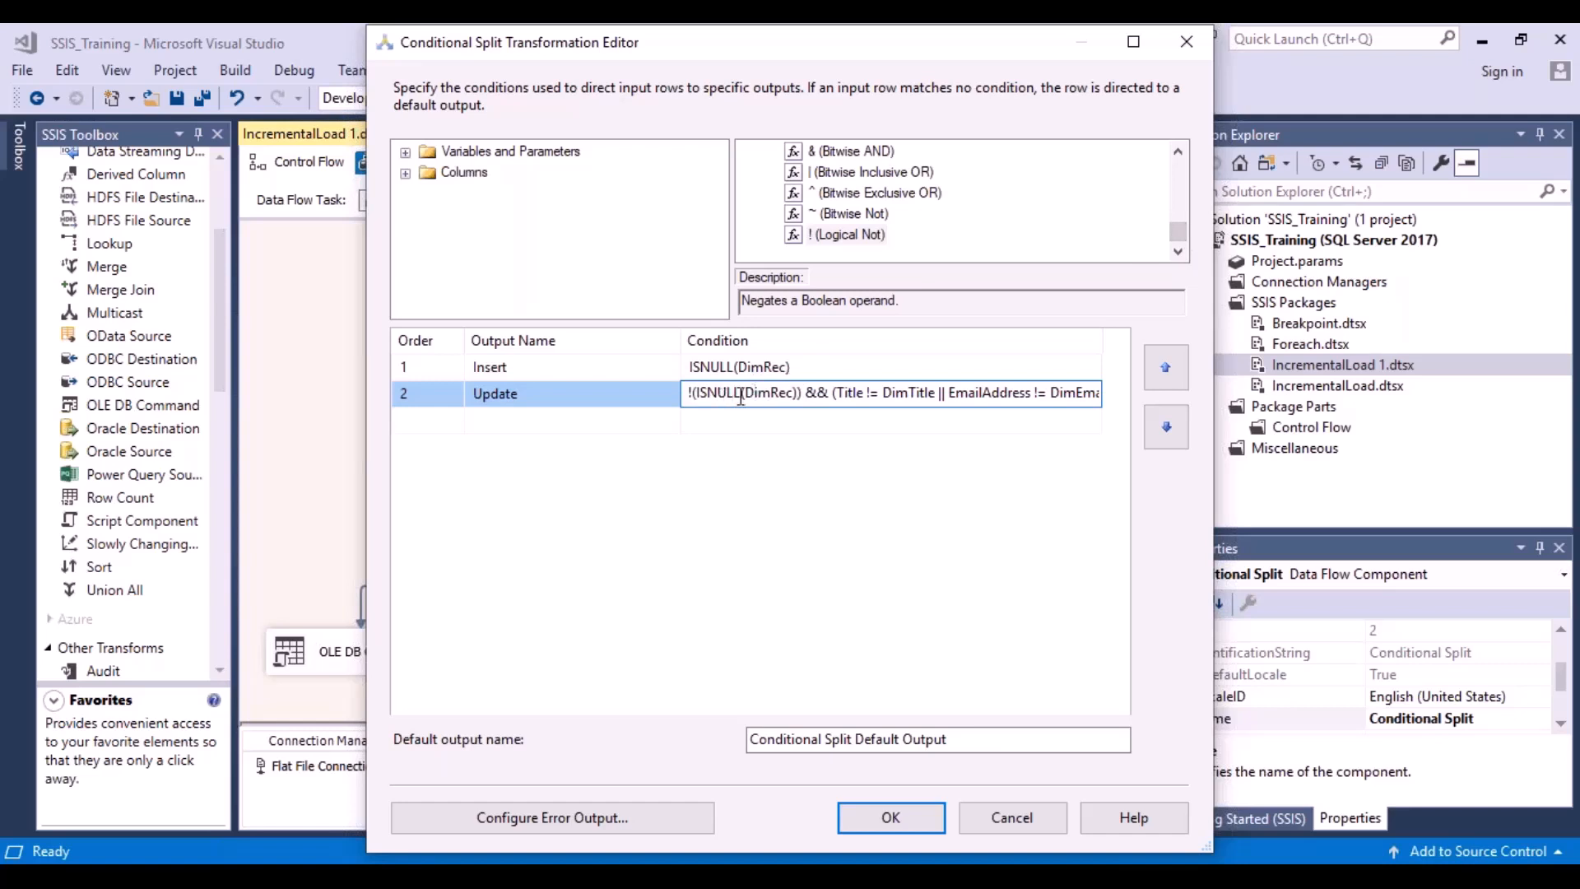
pyautogui.moveTo(741, 393); pyautogui.dragTo(651, 403)
pyautogui.moveTo(802, 394); pyautogui.dragTo(688, 393)
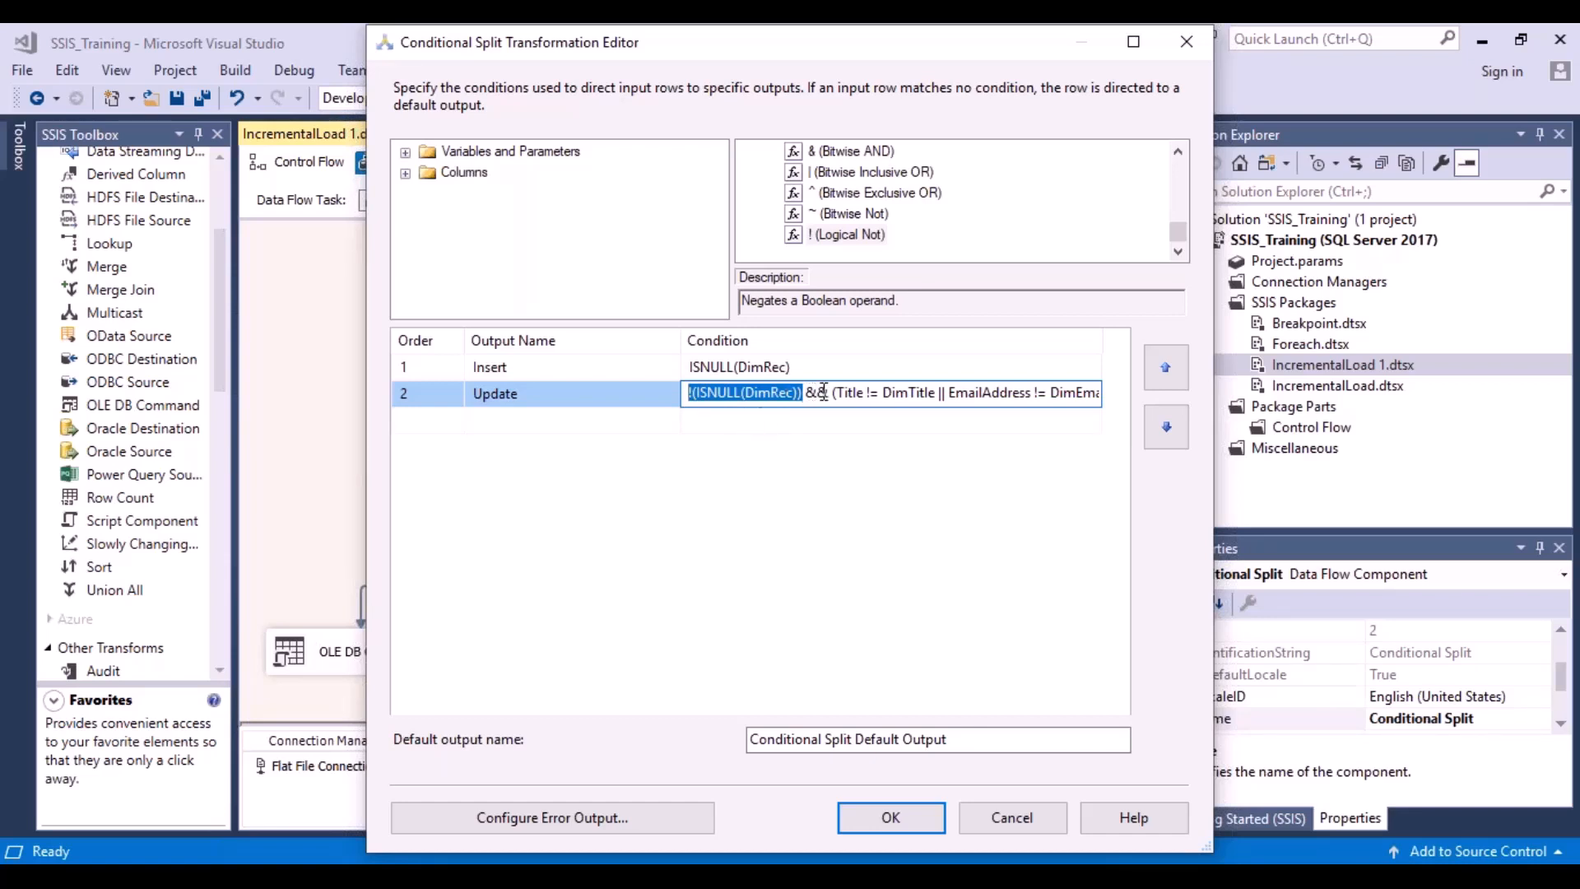
# Highlight the && in the Update condition and look up && (Logical AND) among the operators
pyautogui.moveTo(829, 396); pyautogui.dragTo(807, 393)
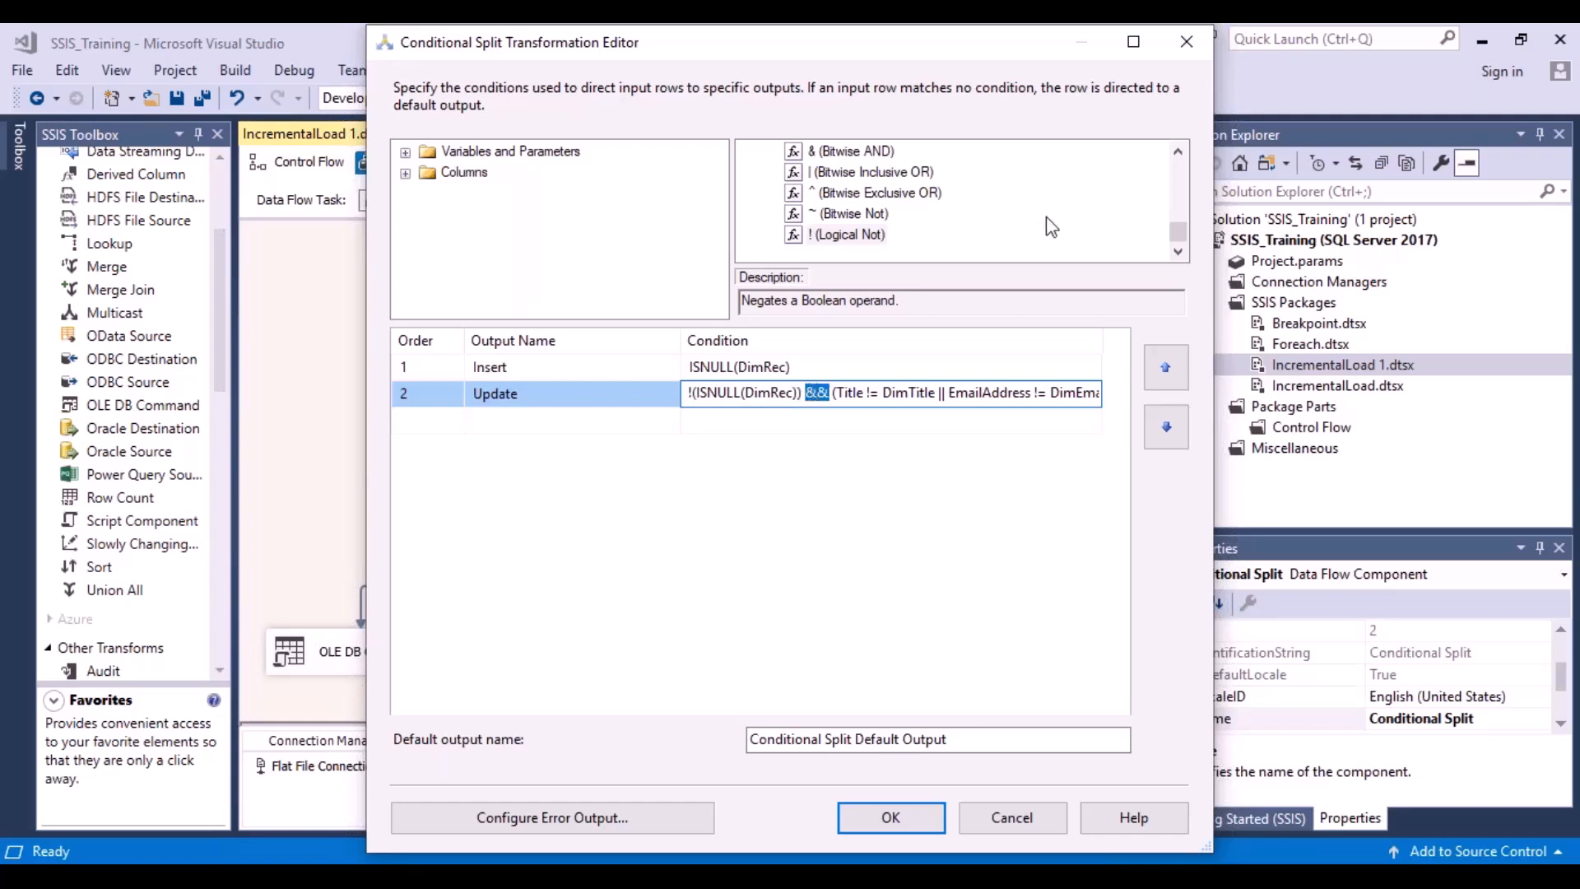
pyautogui.click(1178, 154)
pyautogui.click(1178, 153)
pyautogui.click(1179, 153)
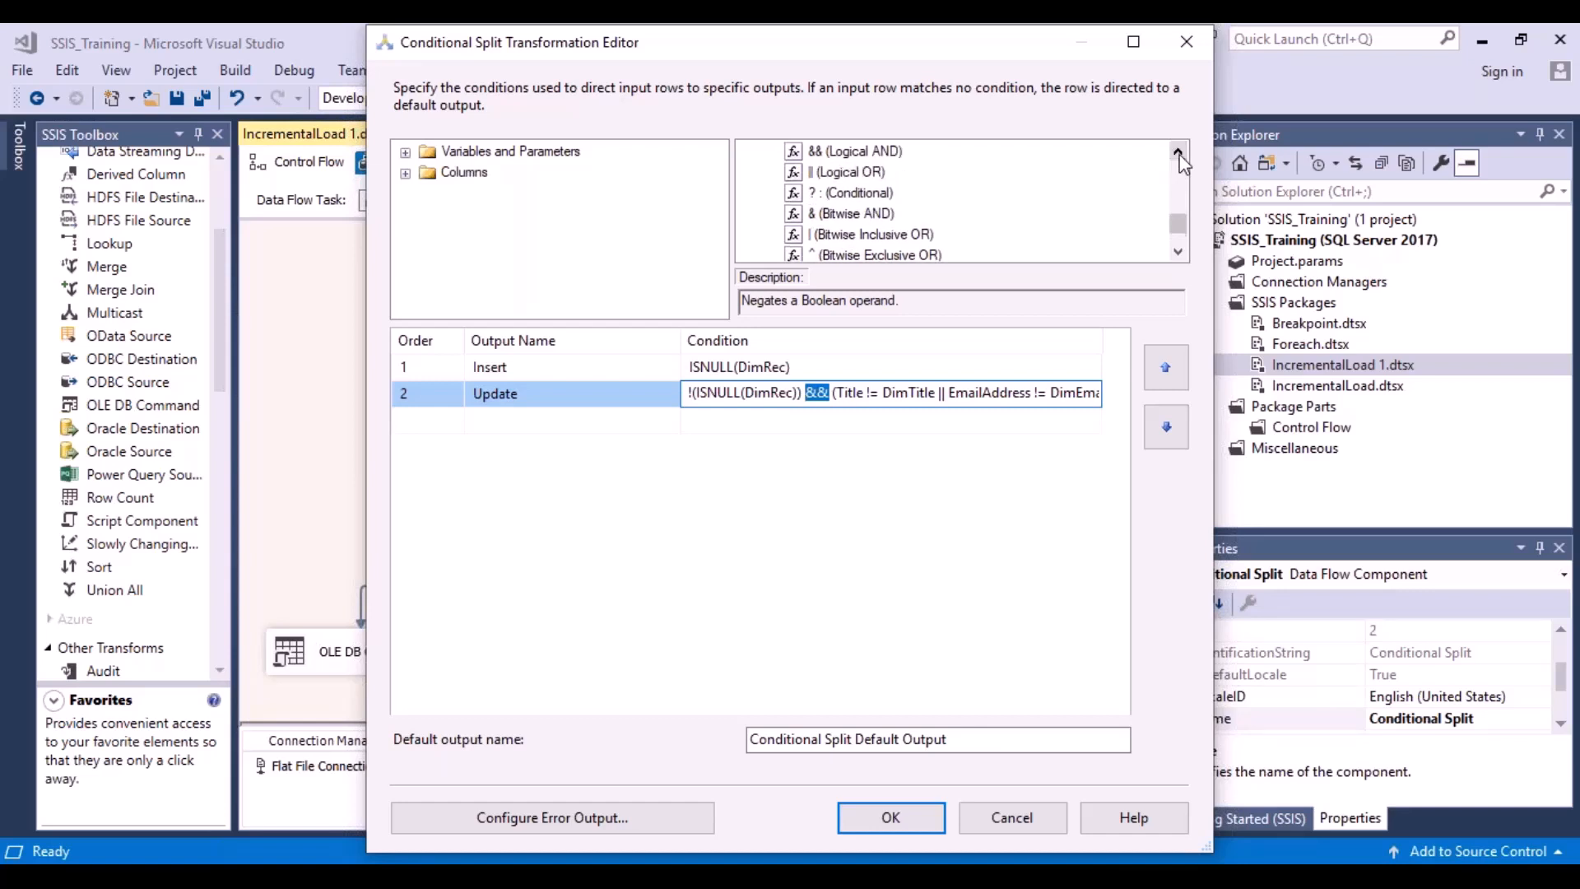
pyautogui.click(1178, 153)
pyautogui.click(880, 176)
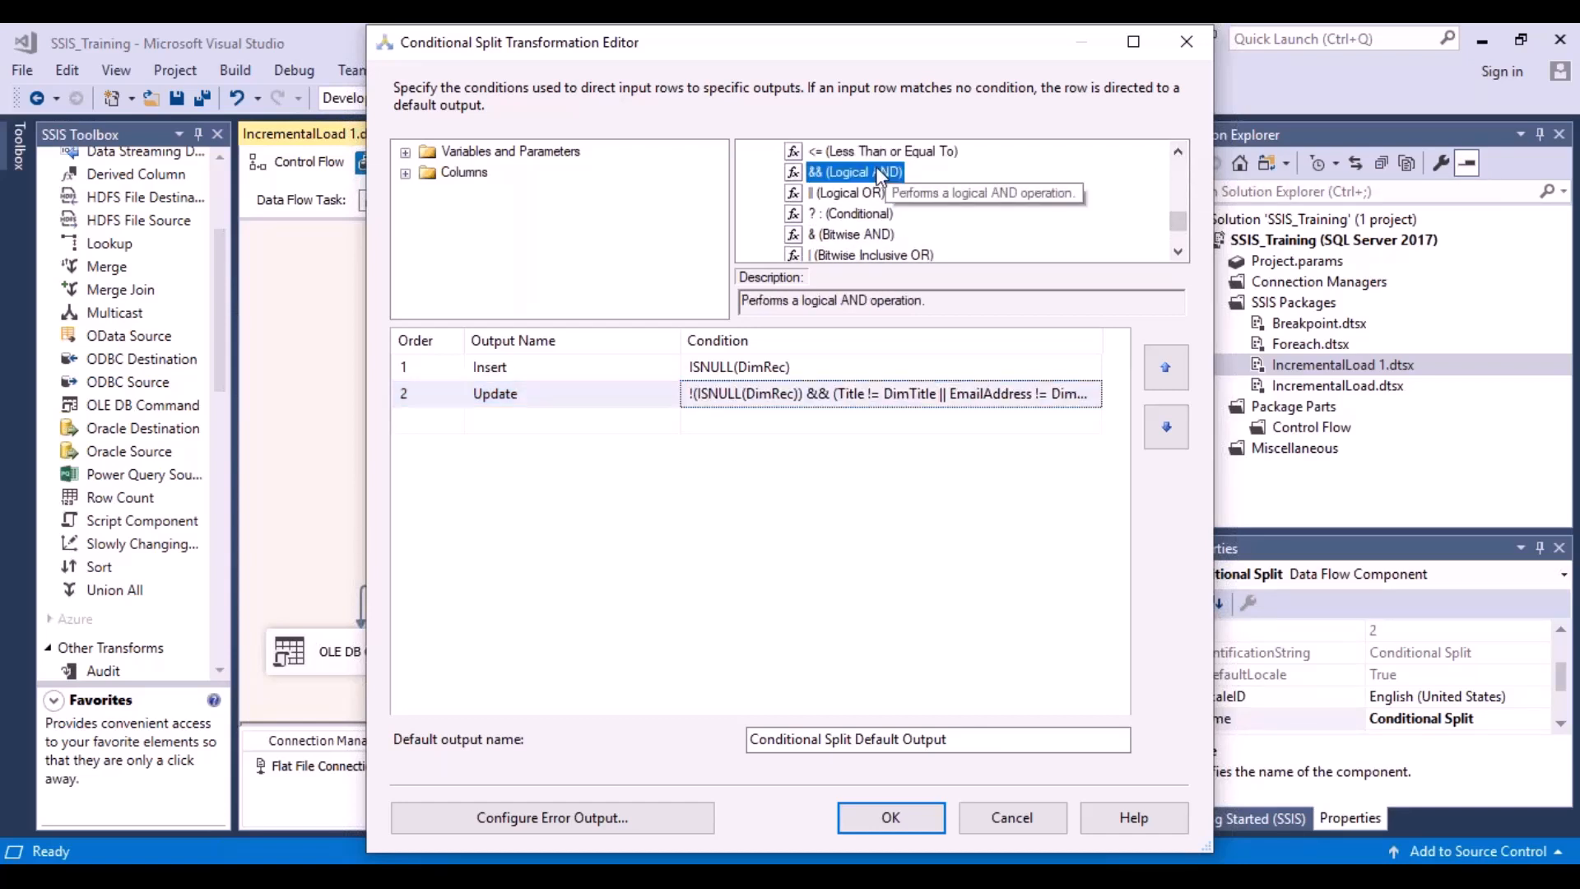
# Examine the Title != DimTitle comparison in the Update condition and look up the != (Unequal) operator
pyautogui.click(841, 398)
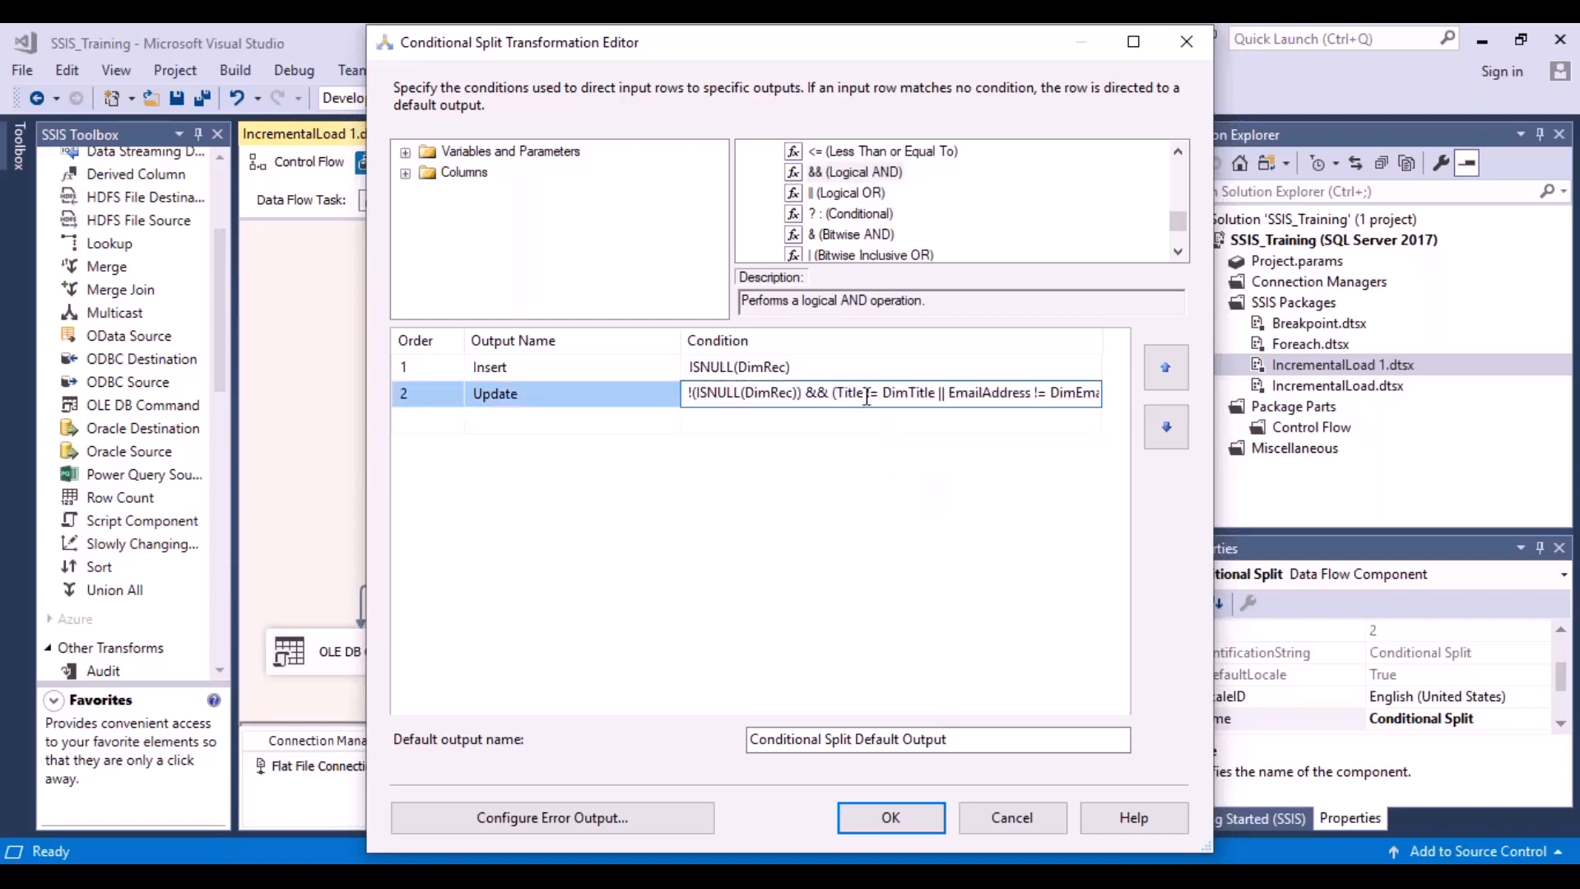
pyautogui.moveTo(864, 393); pyautogui.dragTo(841, 395)
pyautogui.moveTo(881, 394); pyautogui.dragTo(875, 395)
pyautogui.click(1178, 153)
pyautogui.click(1178, 152)
pyautogui.click(1178, 152)
pyautogui.click(1179, 152)
pyautogui.click(1179, 152)
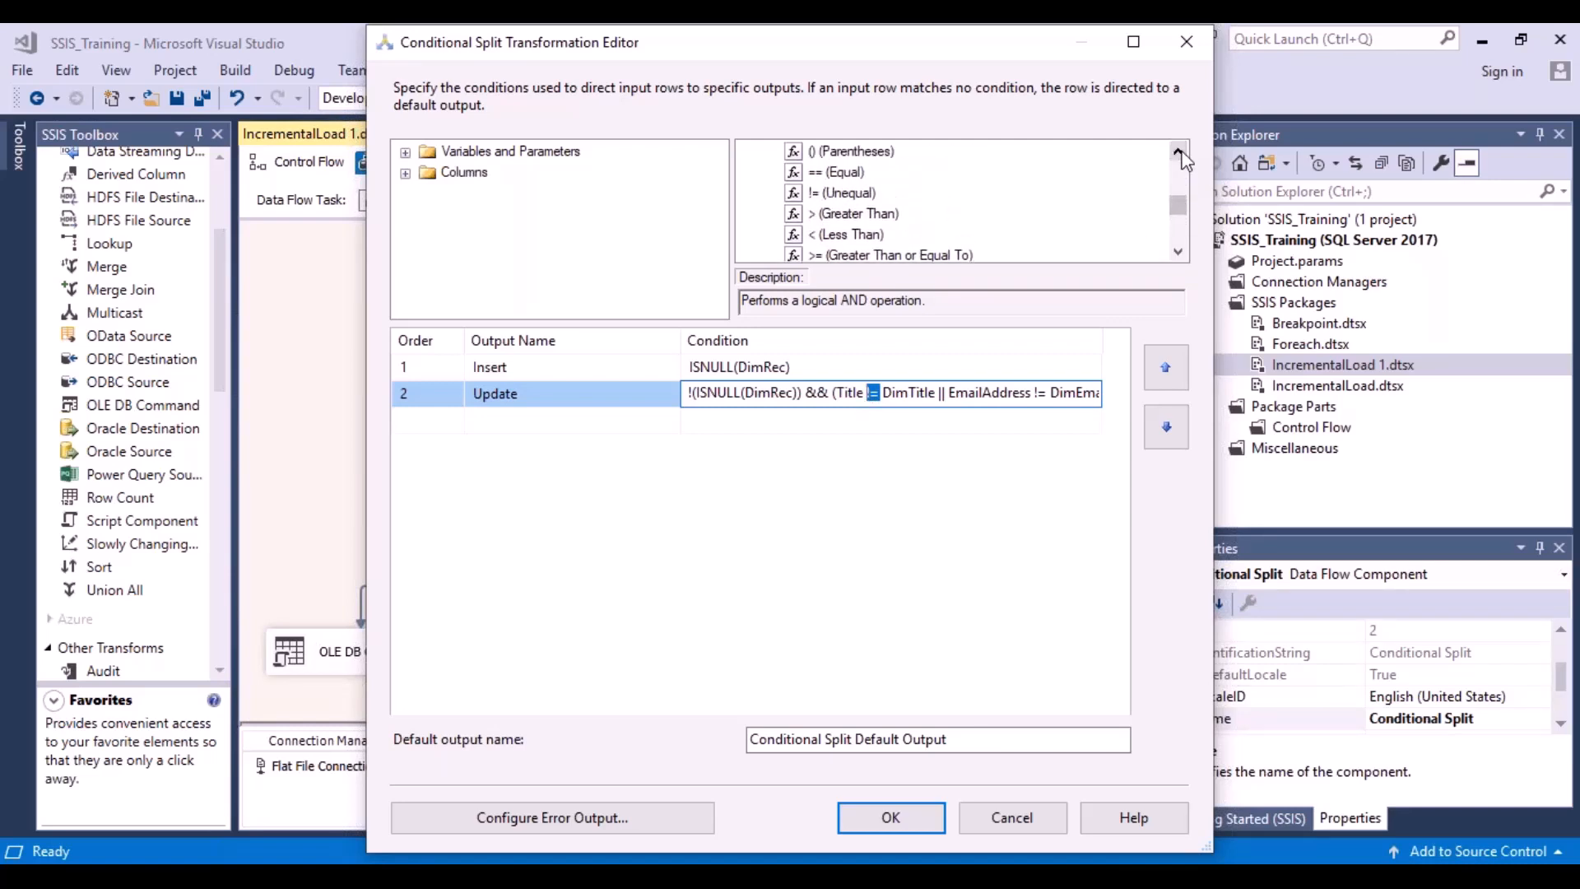
pyautogui.click(863, 194)
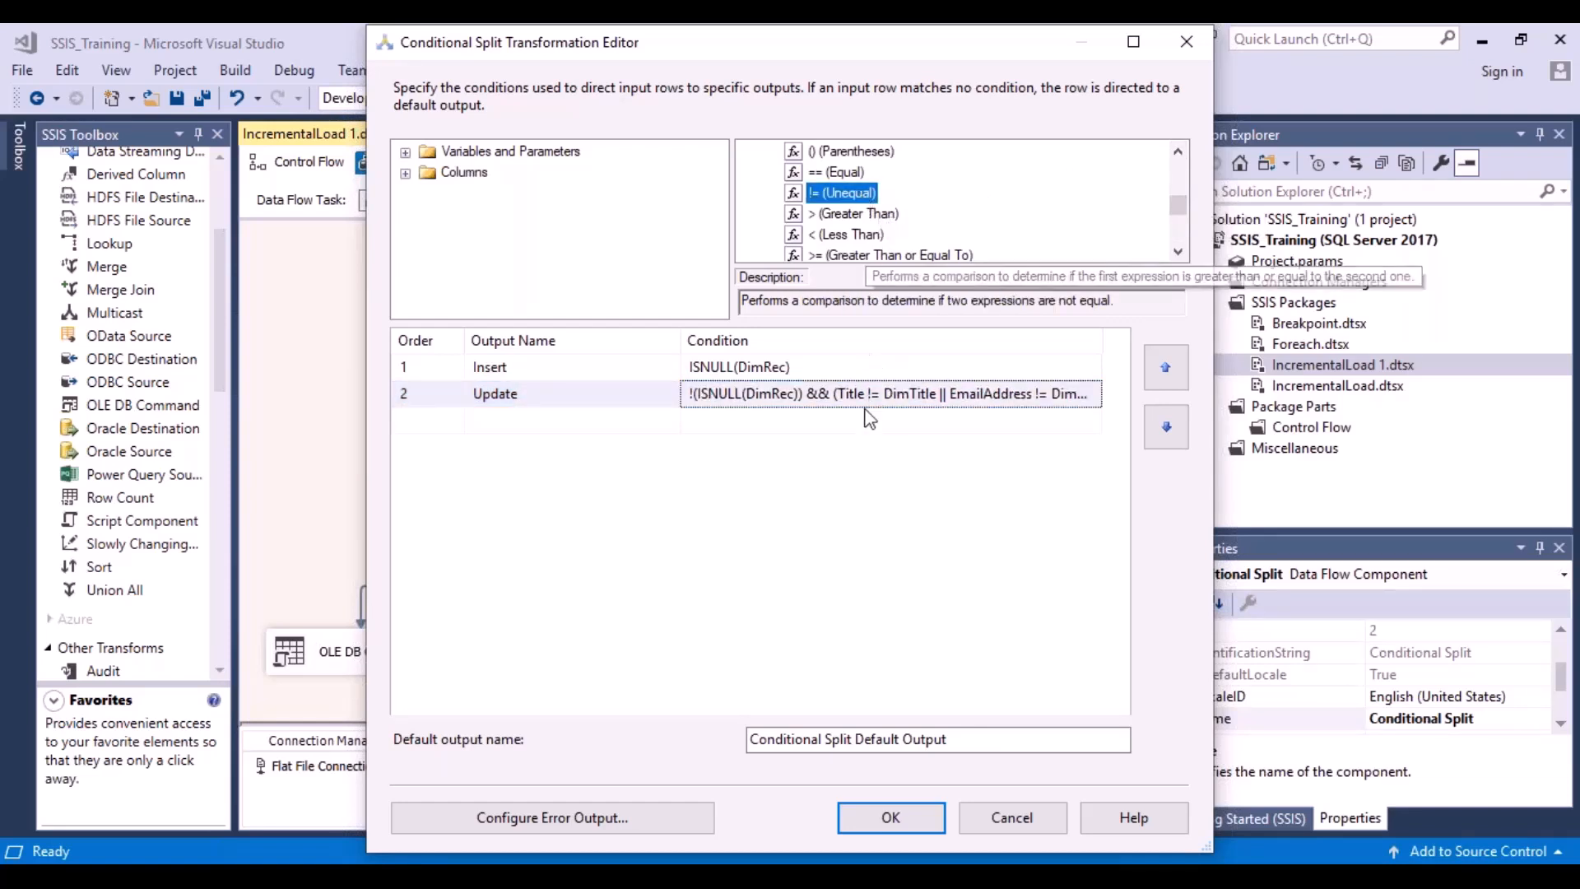
# Highlight the || after DimTitle in the Update condition and look up the || (Logical OR) operator
pyautogui.click(921, 402)
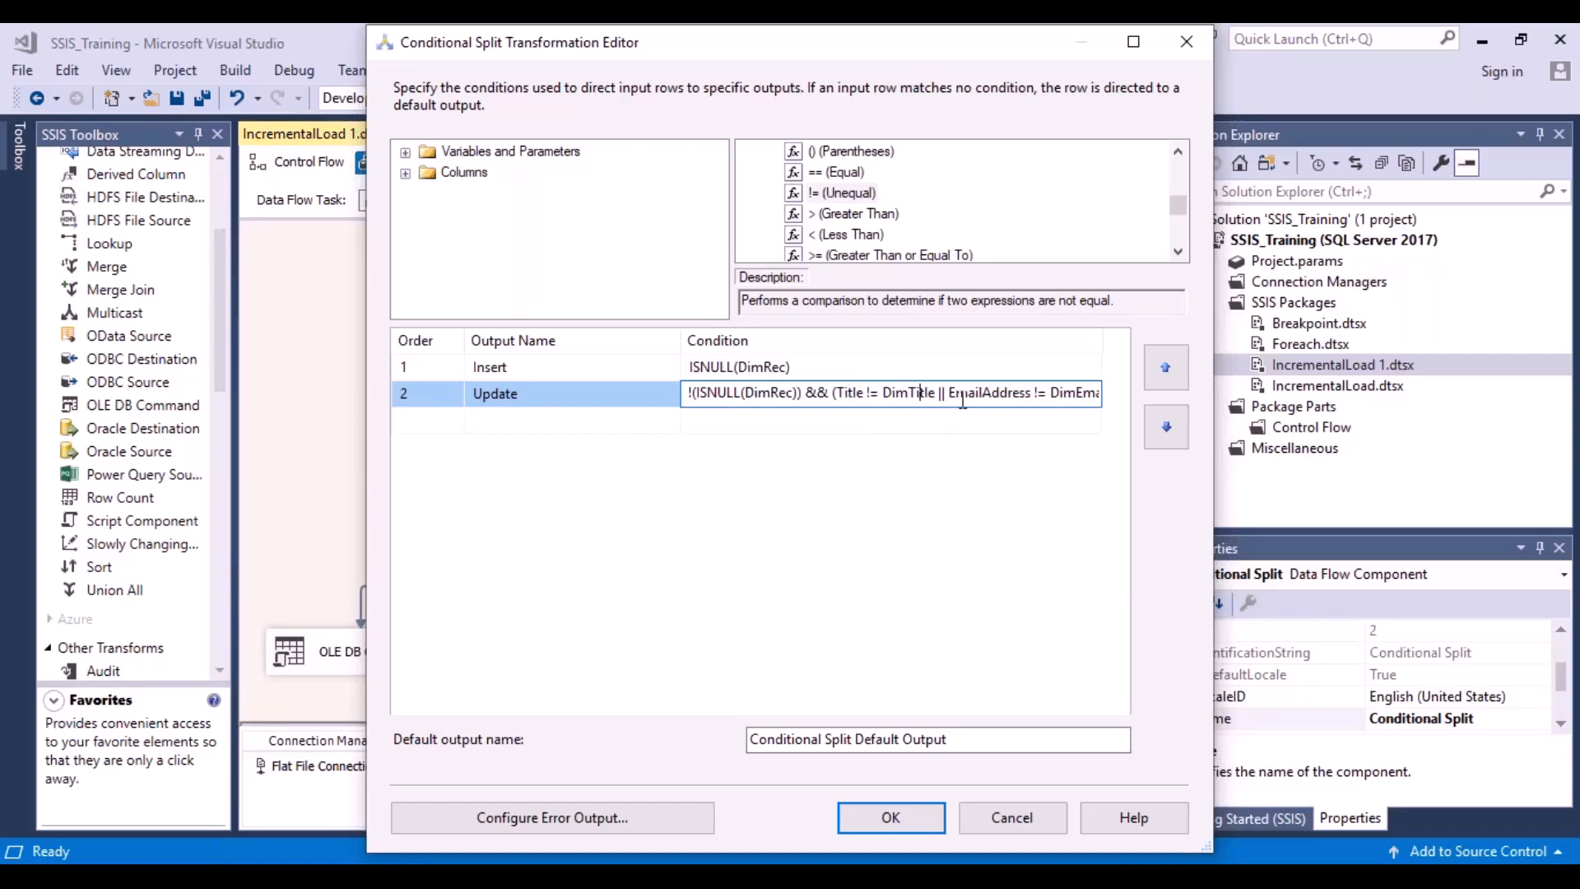
pyautogui.moveTo(946, 394); pyautogui.dragTo(939, 391)
pyautogui.click(1178, 253)
pyautogui.click(1178, 252)
pyautogui.click(1179, 253)
pyautogui.click(1178, 253)
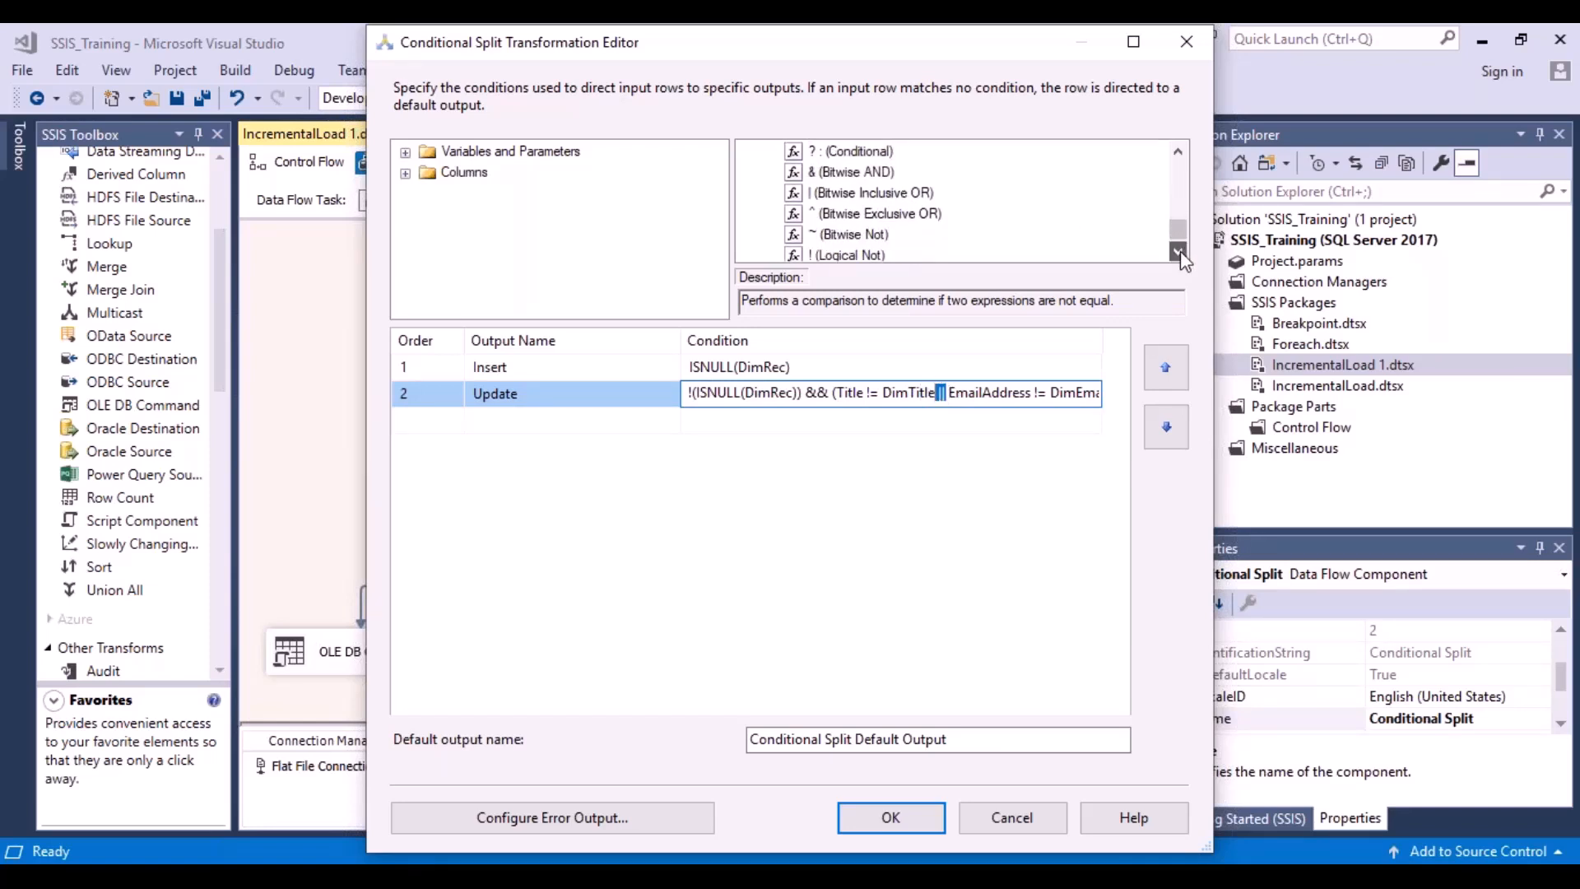
pyautogui.click(1179, 252)
pyautogui.moveTo(1182, 235); pyautogui.dragTo(1183, 219)
pyautogui.click(870, 174)
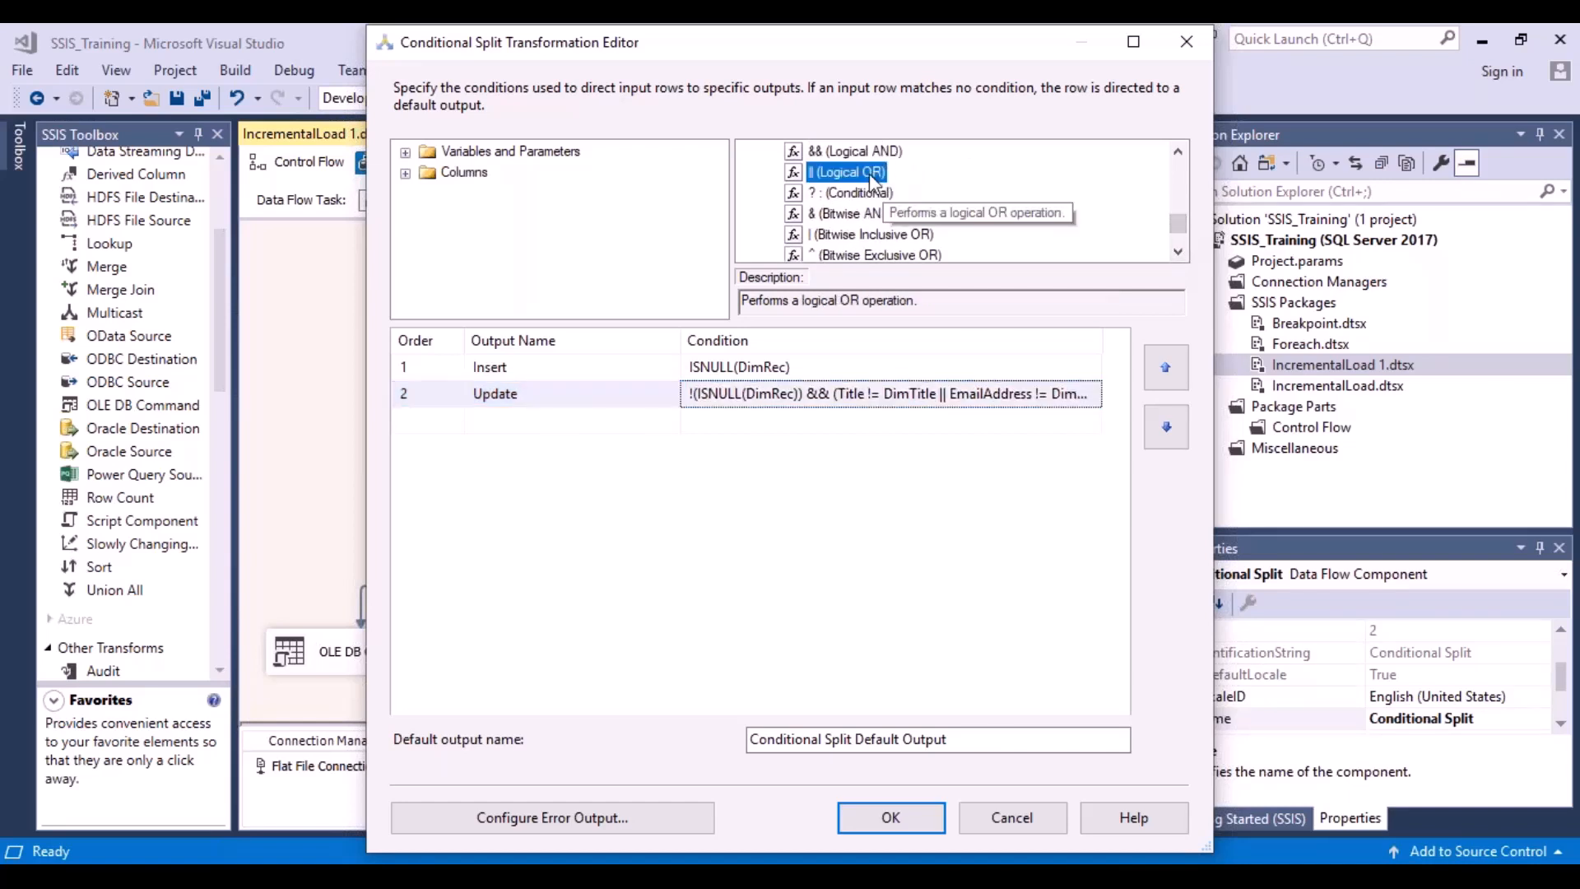
# Read through the rest of the Update condition, from the EmailAddress comparison to DepartmentName != DimDepartmentName
pyautogui.click(948, 393)
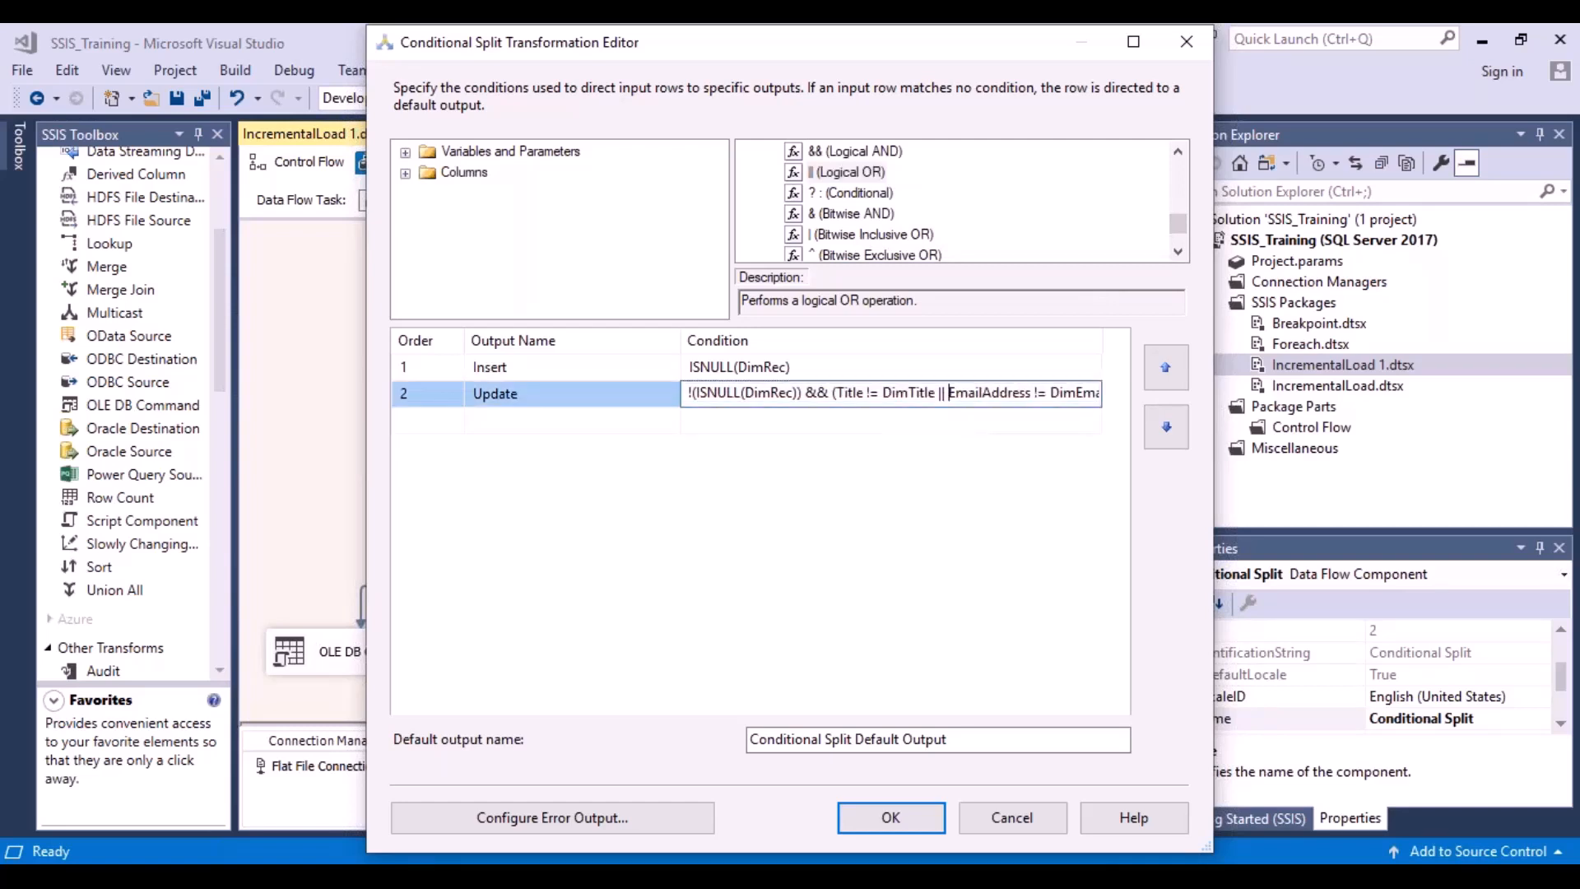
pyautogui.hotkey('shift', 'Left')
pyautogui.hotkey('shift', 'Left')
pyautogui.click(992, 399)
pyautogui.press('Right')
pyautogui.press('Right')
pyautogui.press('Right')
pyautogui.press('Right')
pyautogui.press('Right')
pyautogui.press('Right')
pyautogui.press('Right')
pyautogui.press('Right')
pyautogui.press('Right')
pyautogui.press('Right')
pyautogui.press('Right')
pyautogui.press('Right')
pyautogui.press('Right')
pyautogui.press('Right')
pyautogui.press('Right')
pyautogui.press('Right')
pyautogui.press('Right')
pyautogui.press('Right')
pyautogui.press('Right')
pyautogui.press('Right')
pyautogui.press('Right')
pyautogui.press('Right')
pyautogui.press('Right')
pyautogui.press('Right')
pyautogui.press('Right')
pyautogui.press('Right')
pyautogui.press('Right')
pyautogui.press('Right')
pyautogui.press('Right')
pyautogui.press('Right')
pyautogui.press('Right')
pyautogui.press('Right')
pyautogui.press('Right')
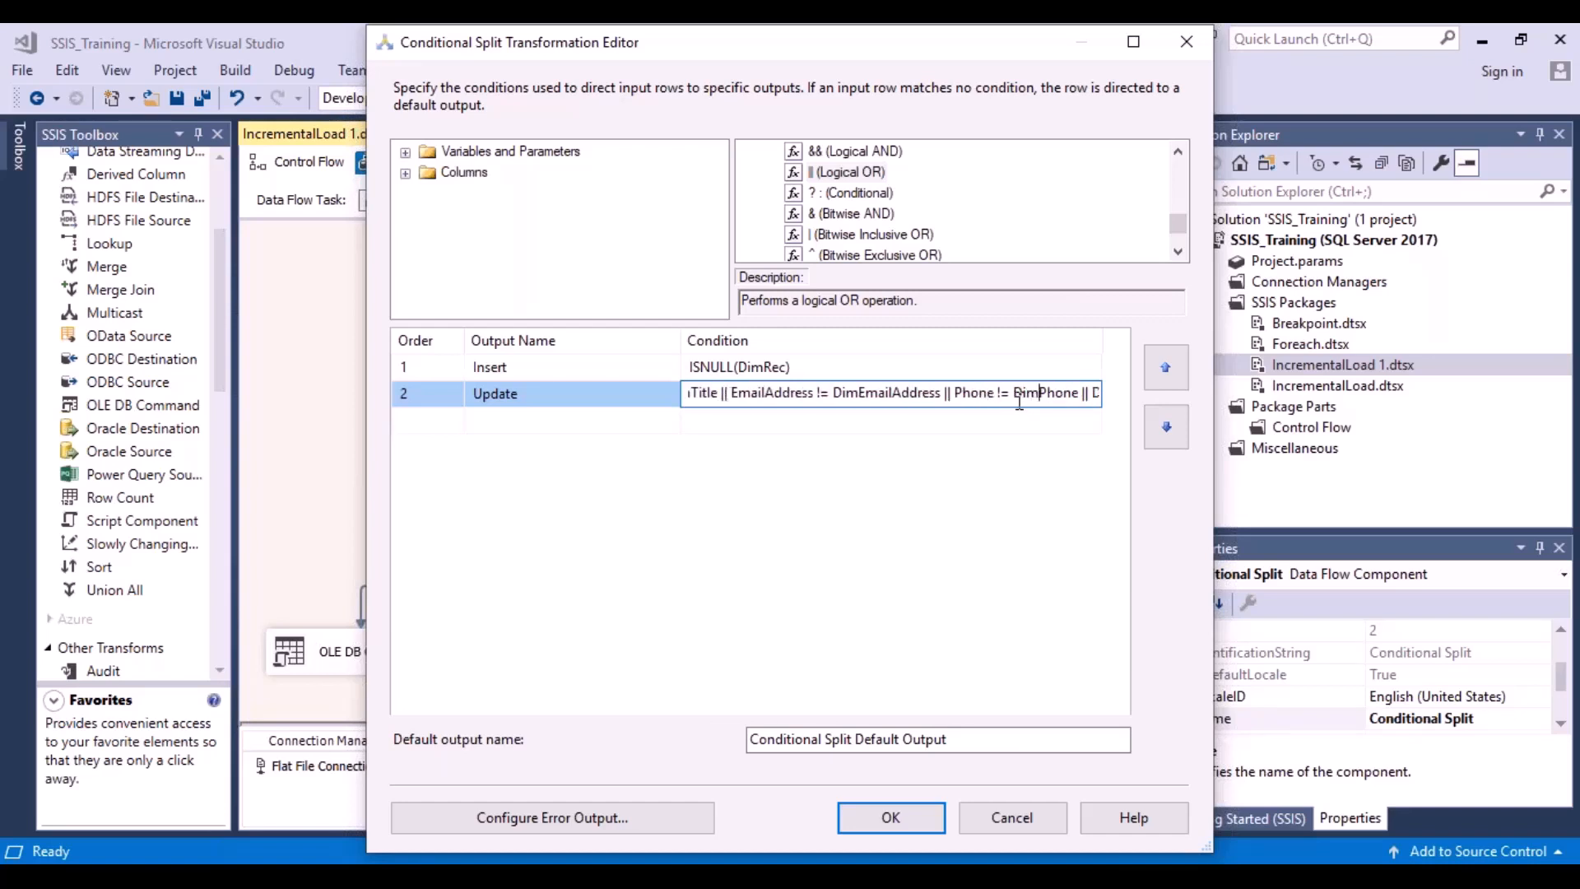
pyautogui.press('Right')
pyautogui.press('Right')
pyautogui.press('Right')
pyautogui.press('Right')
pyautogui.press('Right')
pyautogui.press('Right')
pyautogui.press('Right')
pyautogui.press('Right')
pyautogui.press('Right')
pyautogui.press('Right')
pyautogui.press('Right')
pyautogui.press('Right')
pyautogui.press('Right')
pyautogui.press('Right')
pyautogui.press('Right')
pyautogui.press('Right')
pyautogui.press('Right')
pyautogui.press('Right')
pyautogui.press('Right')
pyautogui.press('Right')
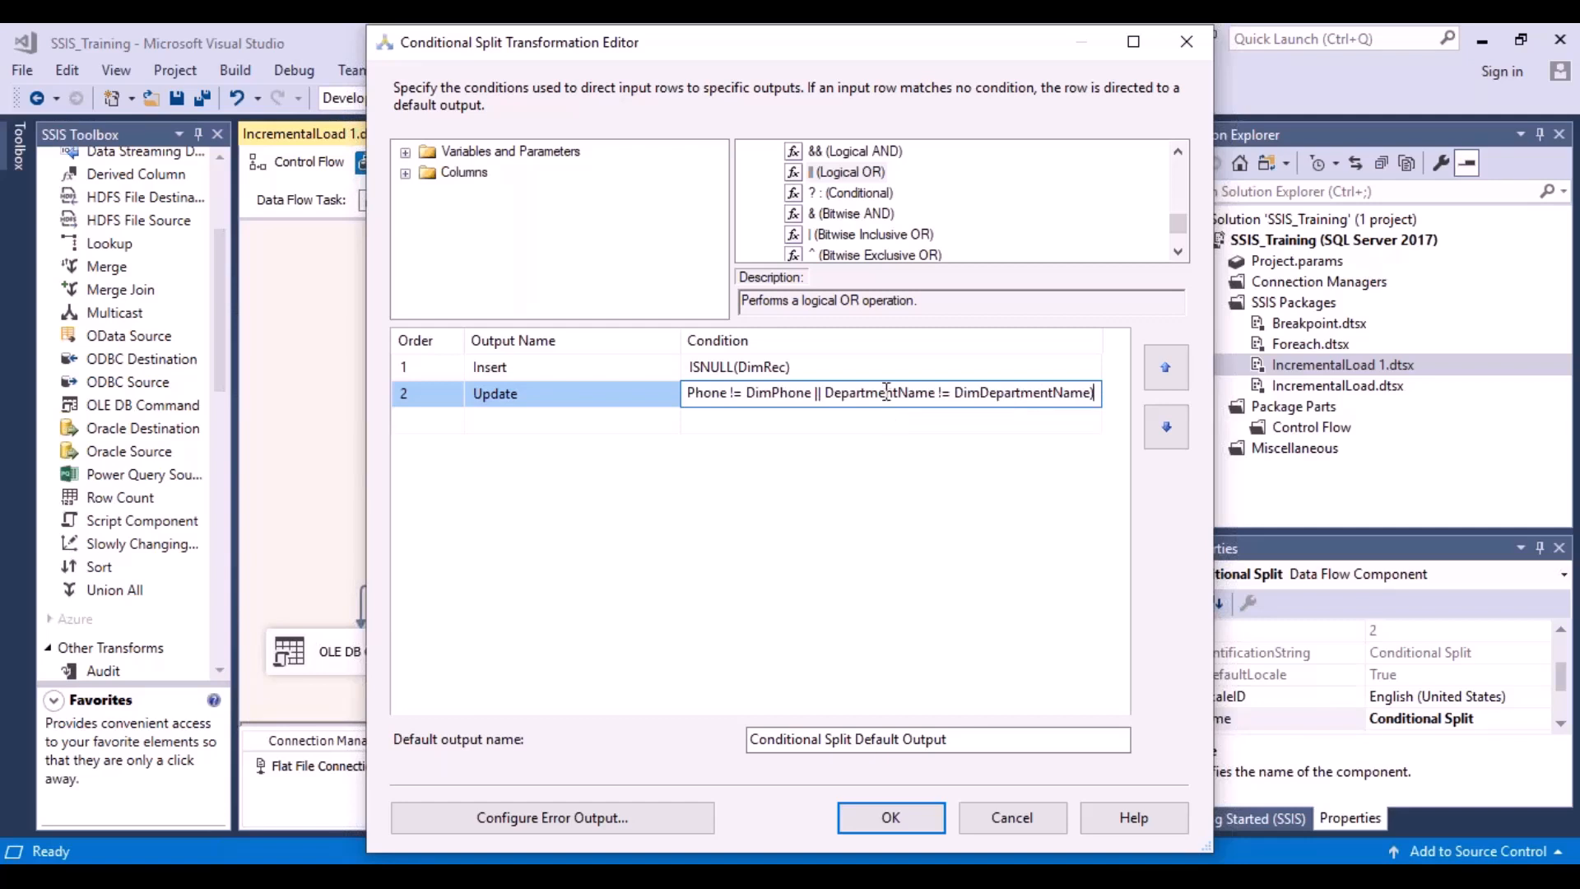
pyautogui.press('BackSpace')
# Highlight the whole Update condition, recheck its !(ISNULL(DimRec)) part, and reselect the full expression
pyautogui.moveTo(1092, 390); pyautogui.dragTo(612, 390)
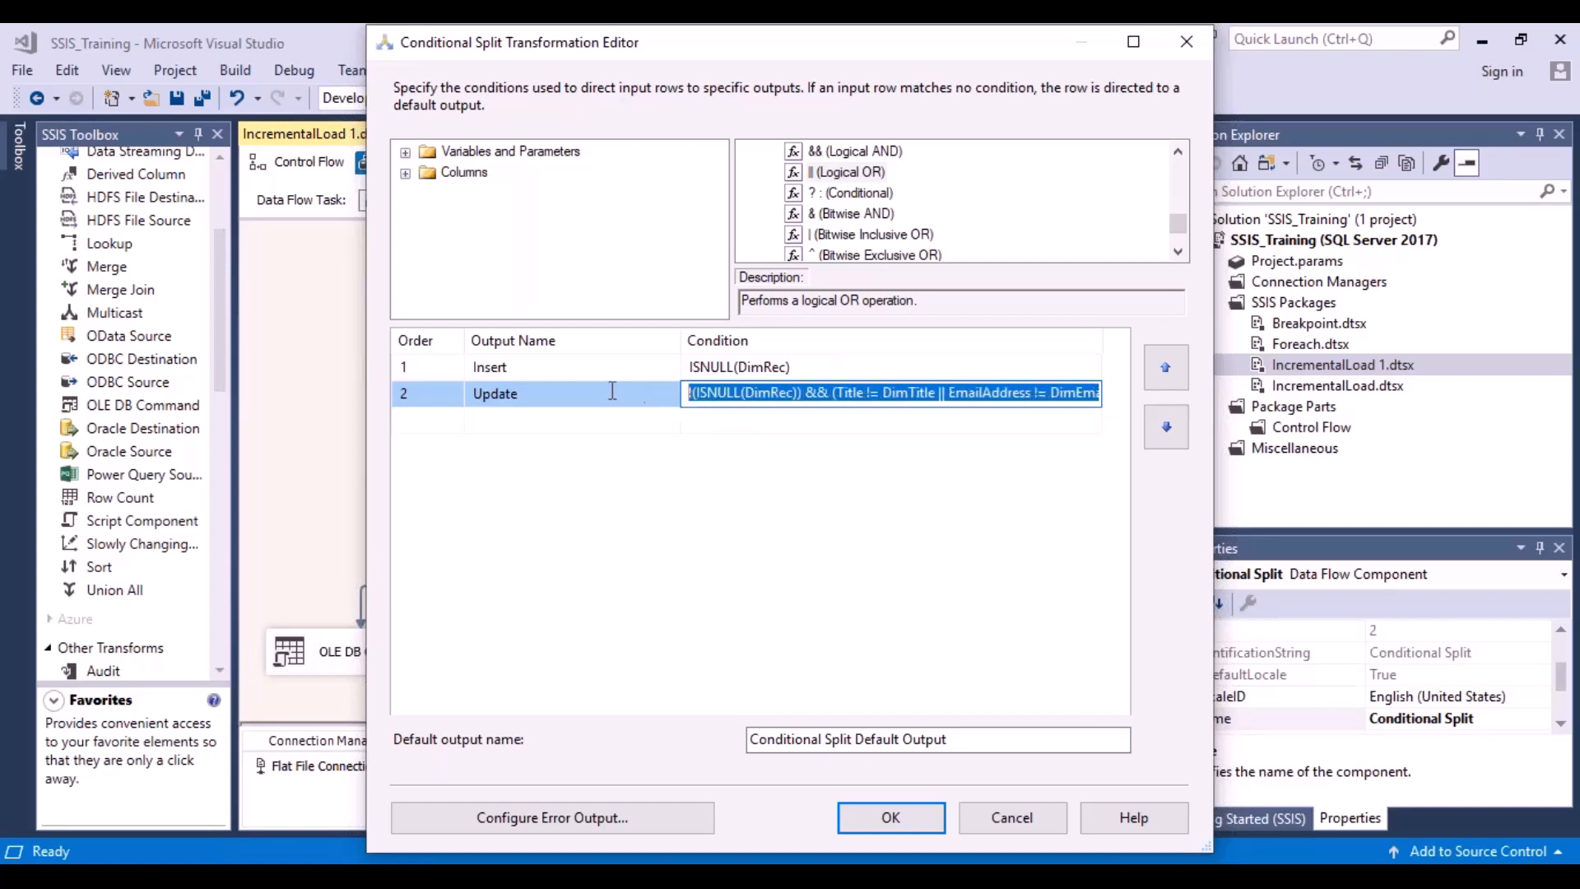
pyautogui.click(795, 393)
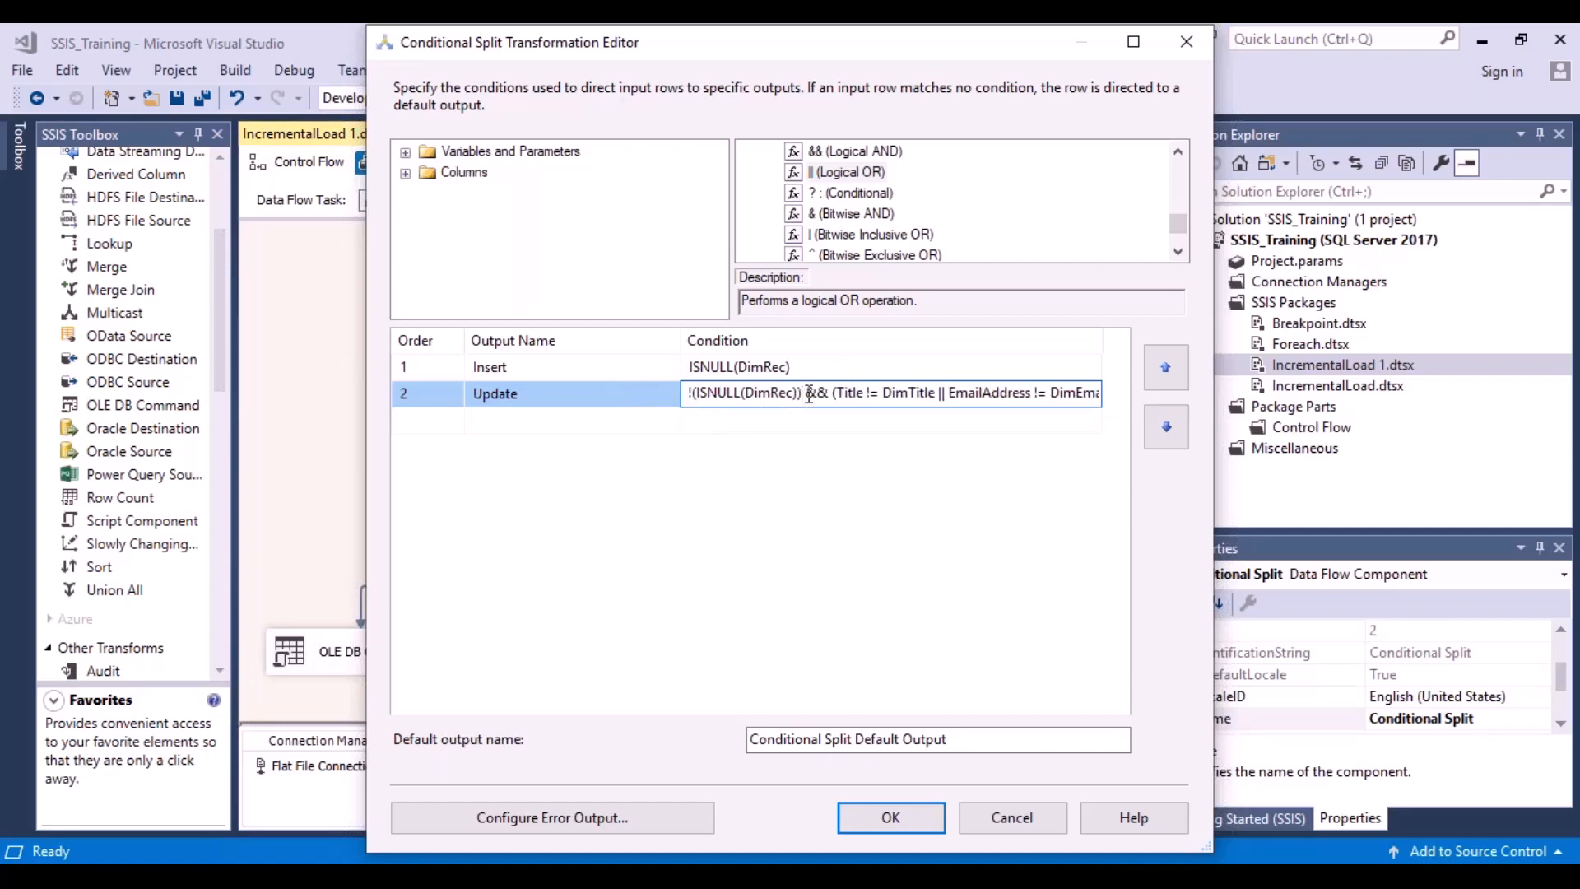
pyautogui.moveTo(804, 393); pyautogui.dragTo(688, 394)
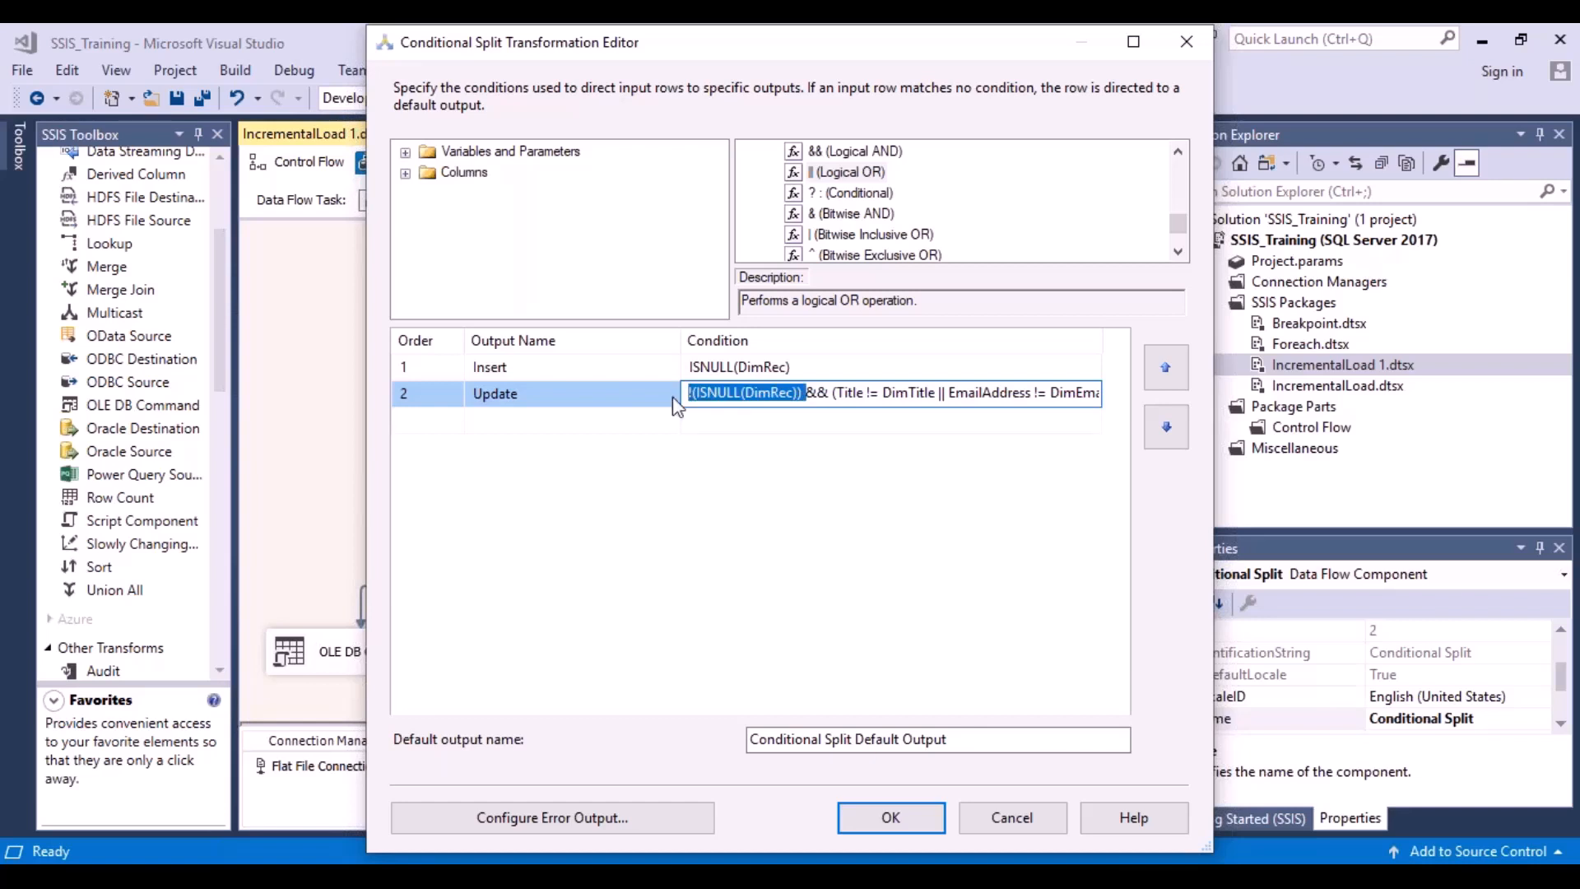
pyautogui.moveTo(690, 393); pyautogui.dragTo(1277, 508)
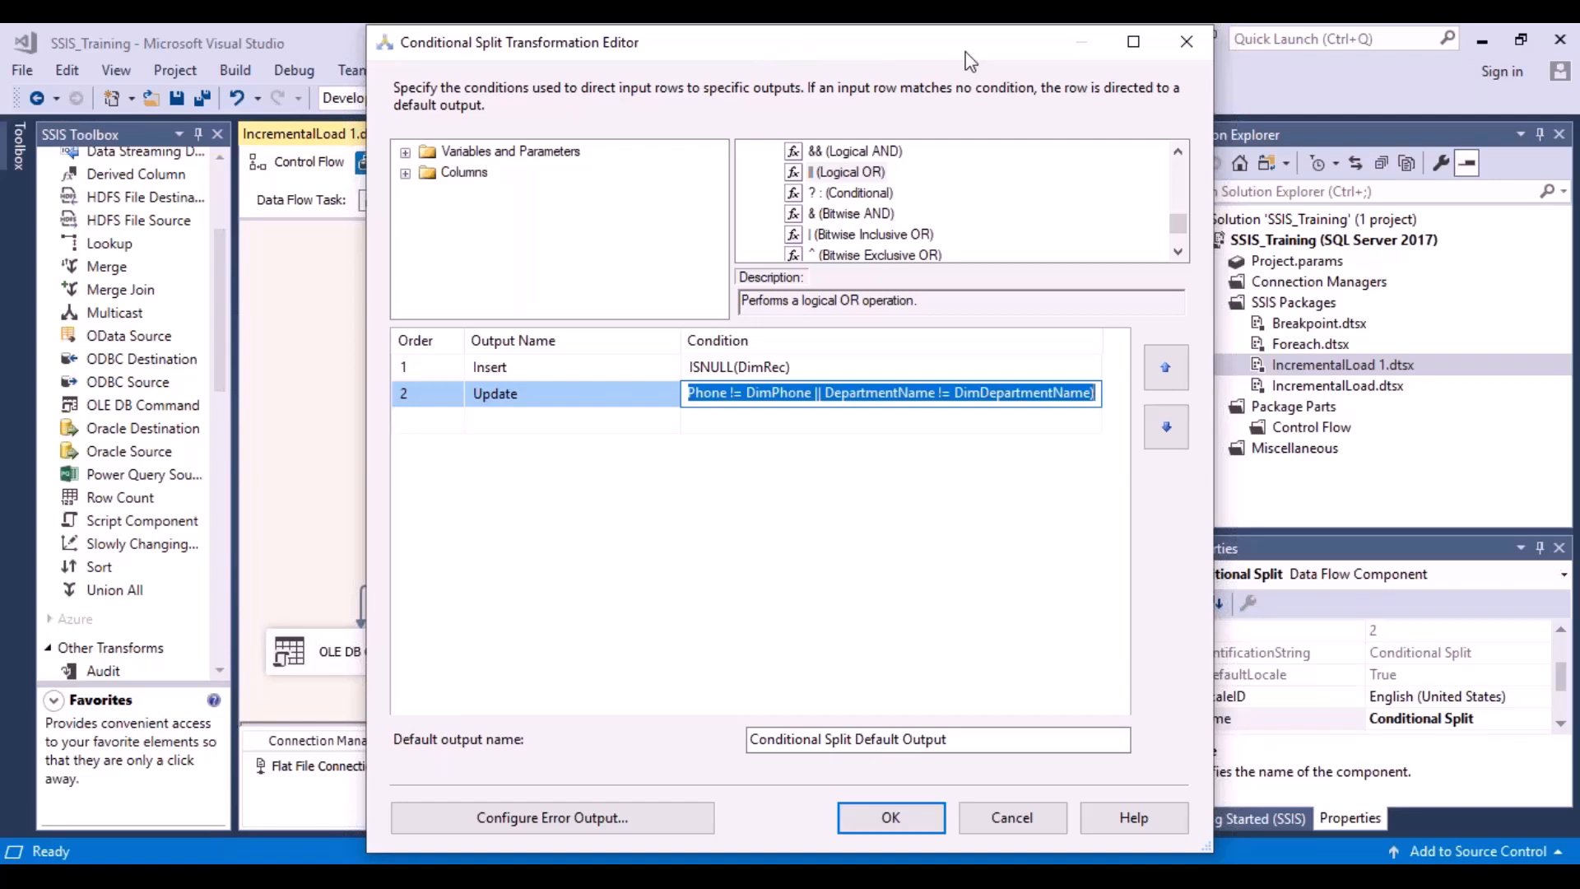
# Accept the Conditional Split settings and trace its Insert and Update outputs to the Union All and Multicast
pyautogui.hotkey('alt', 'Tab')
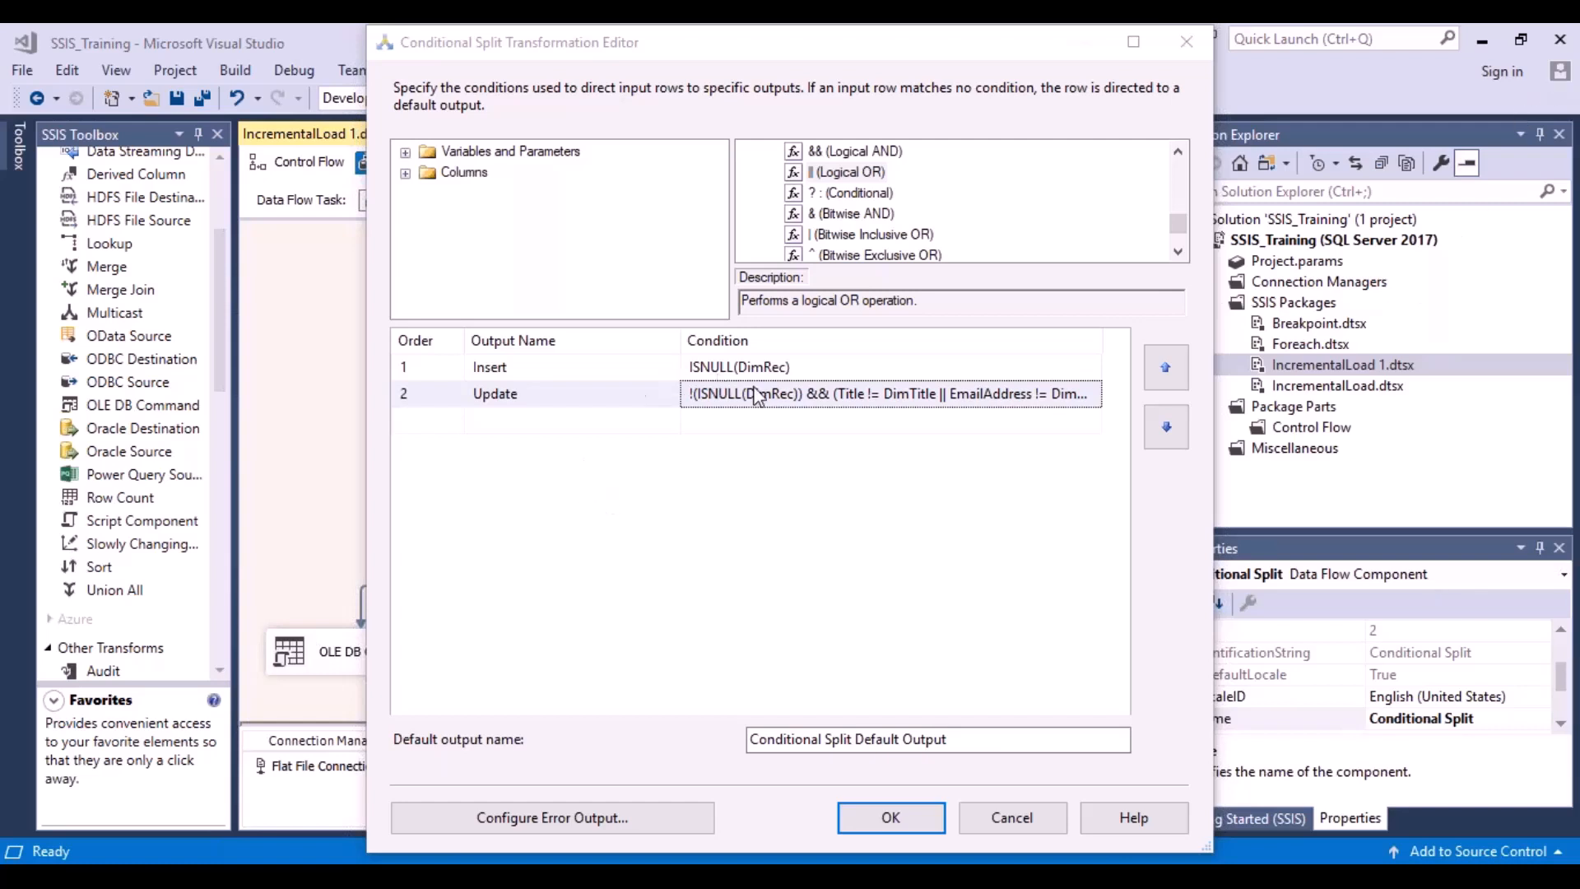
pyautogui.click(887, 818)
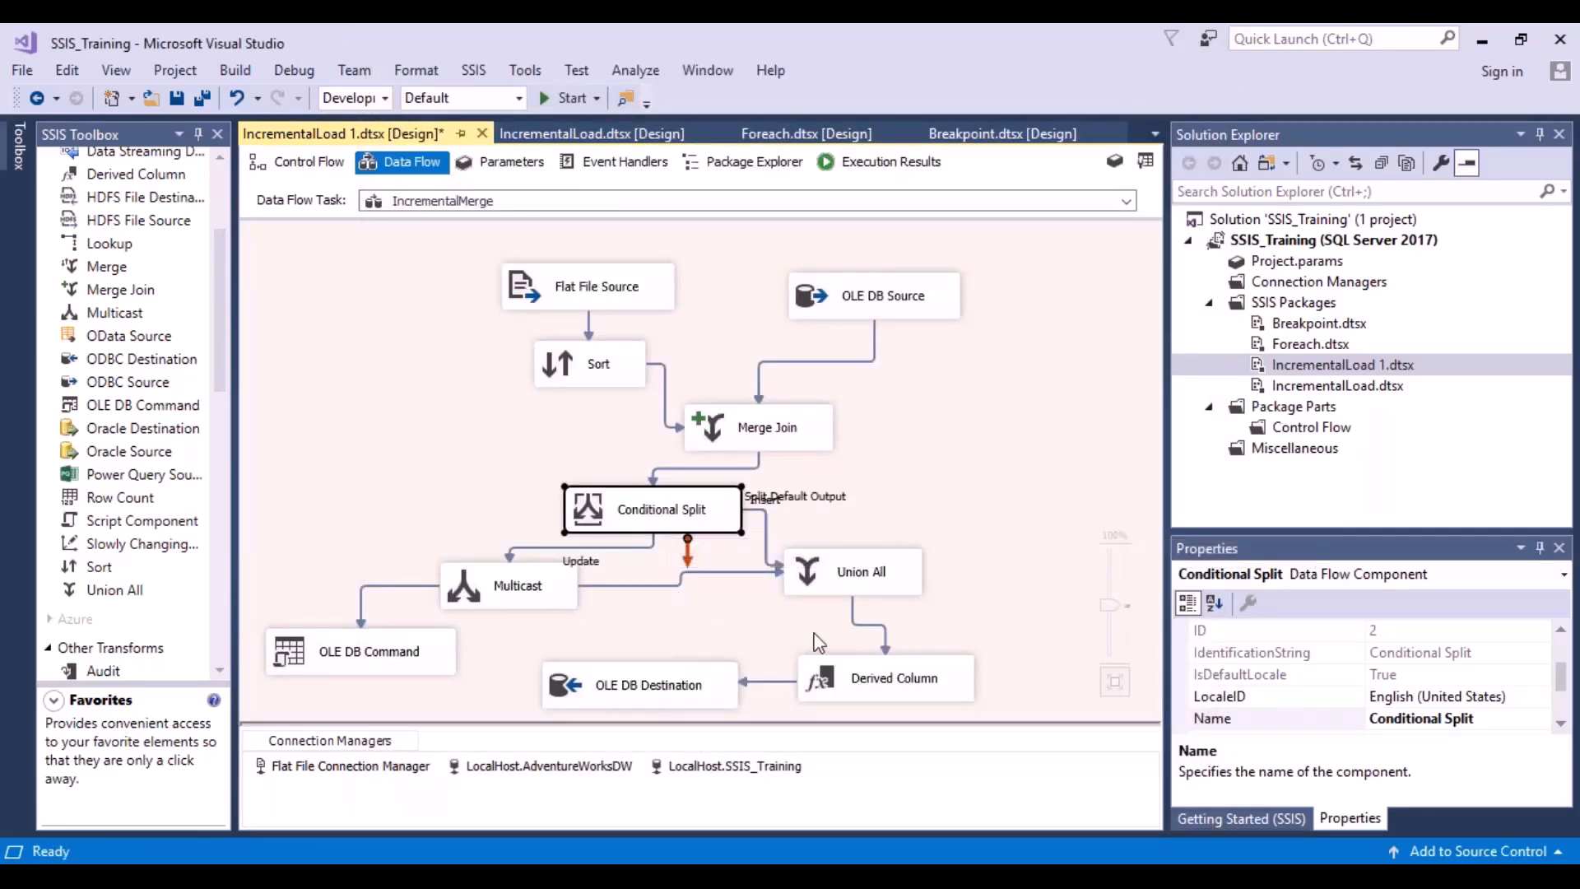
pyautogui.click(694, 516)
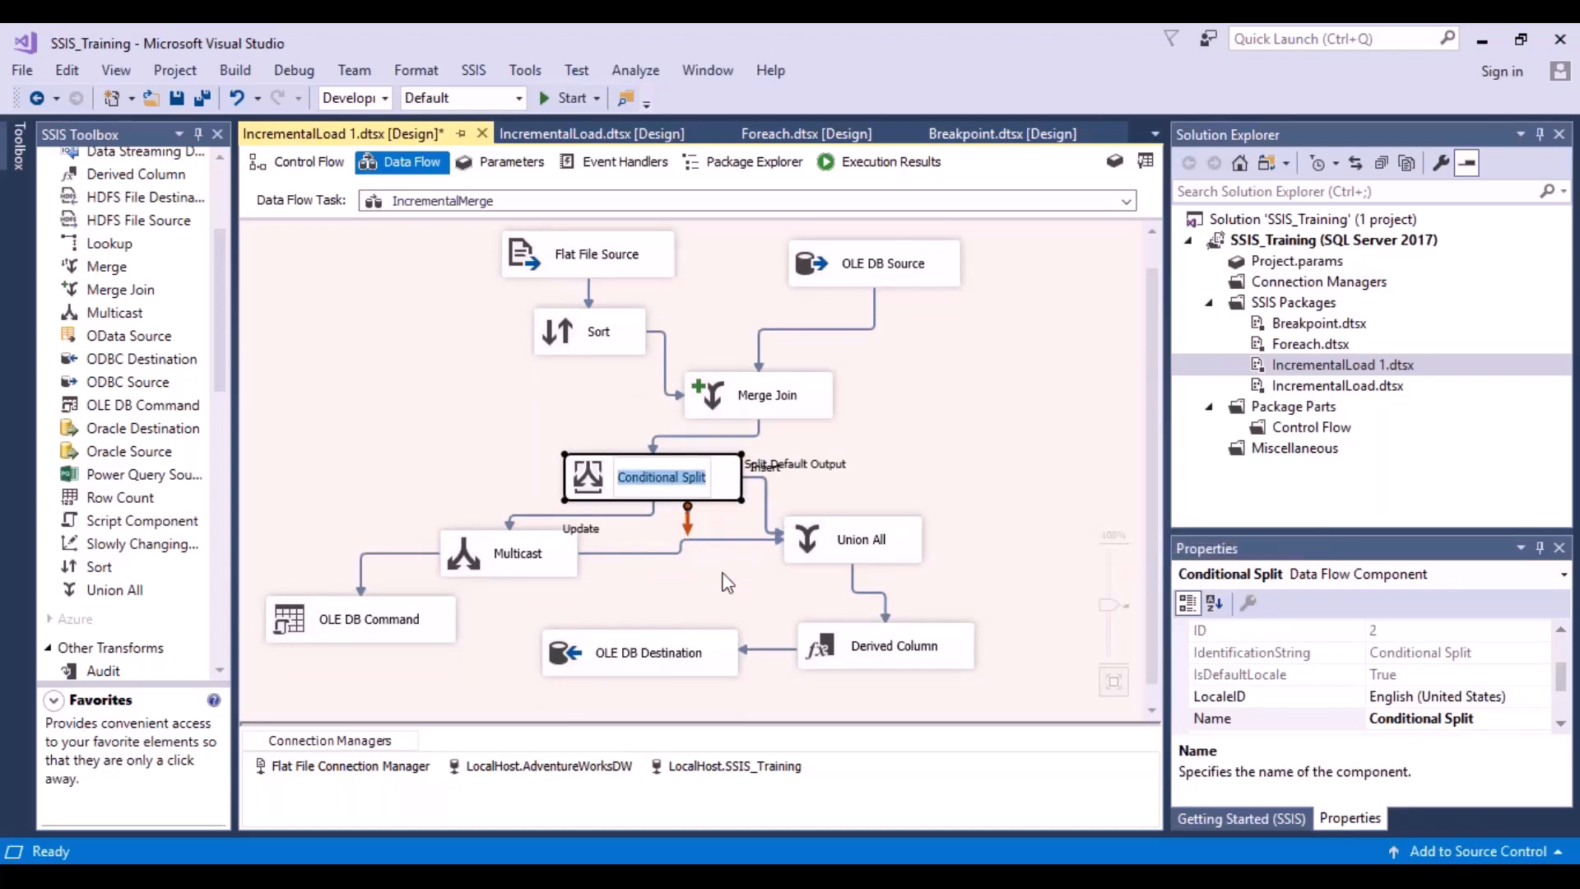
pyautogui.click(848, 547)
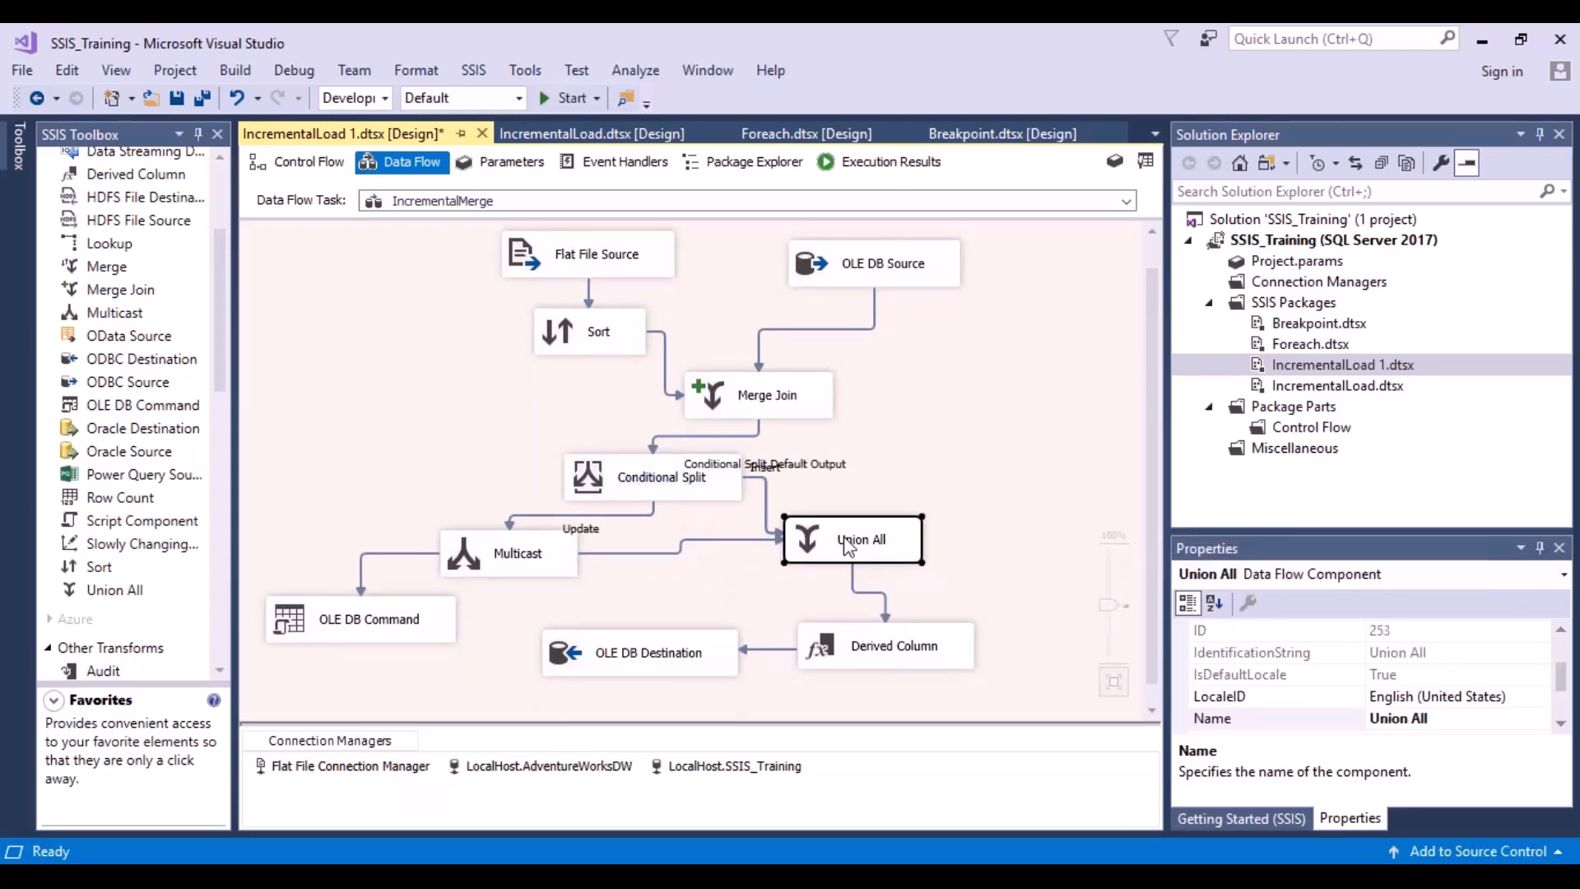
pyautogui.click(534, 549)
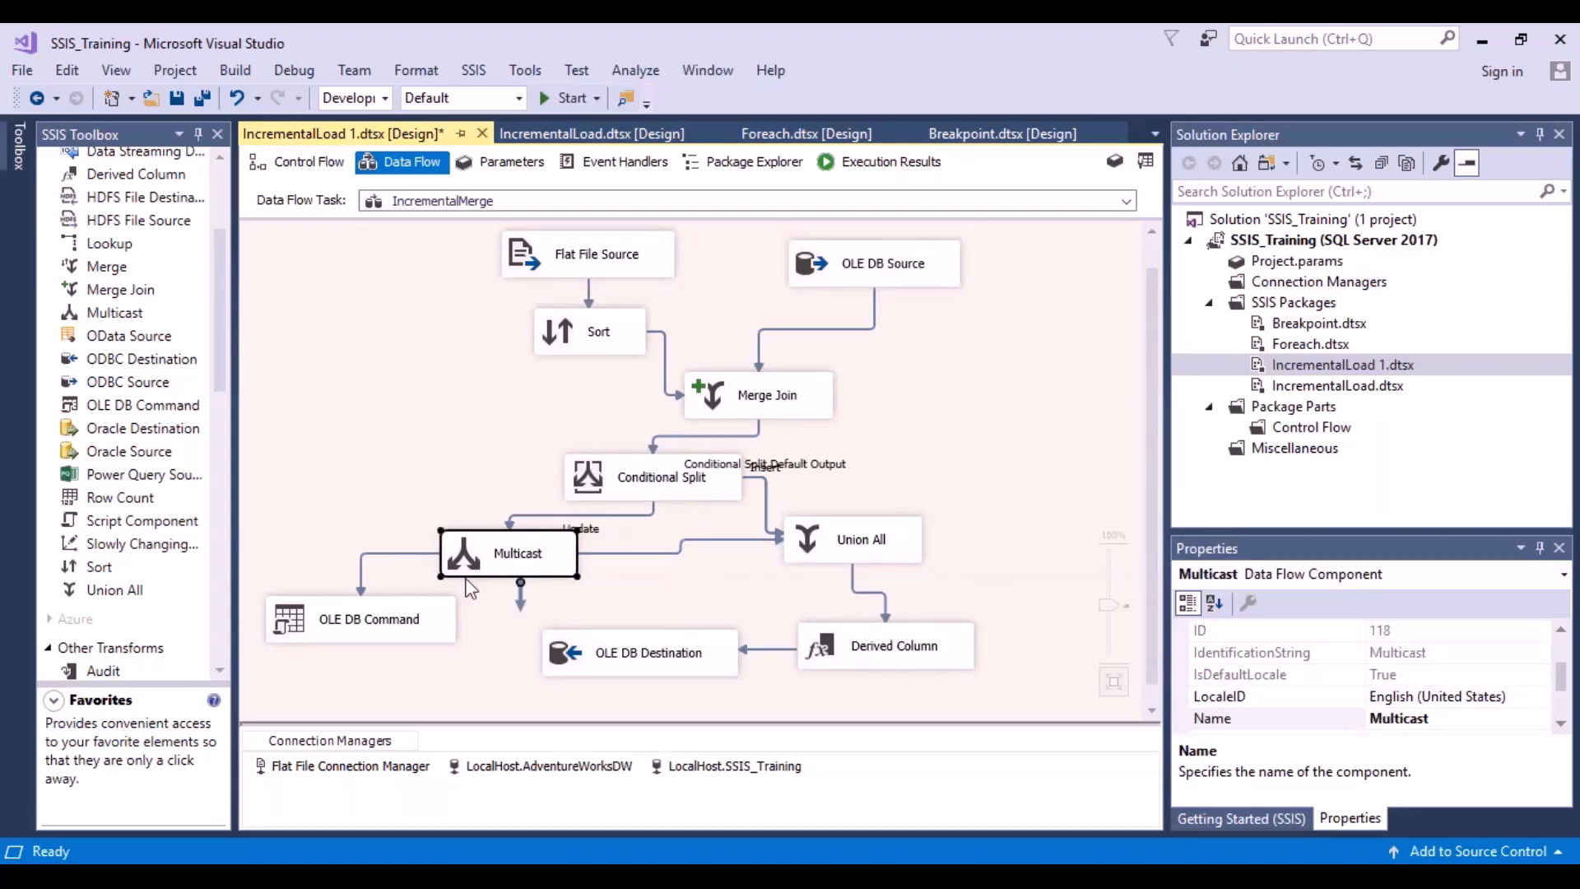
# Review the full SqlCommand statement of the OLE DB Command, then close its editor without changes
pyautogui.doubleClick(358, 634)
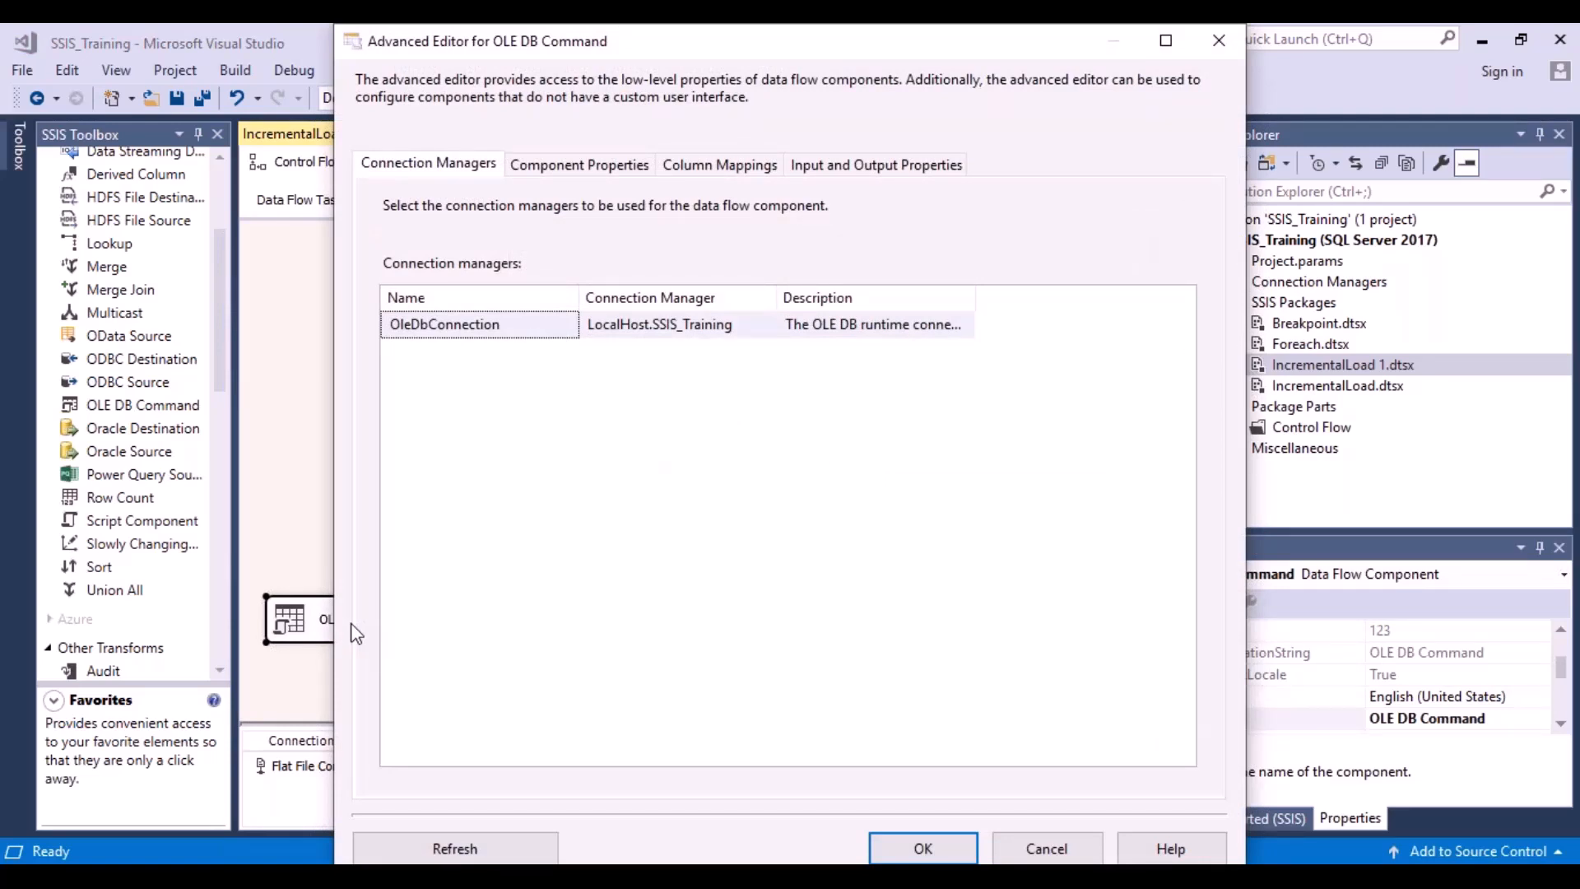
pyautogui.click(635, 165)
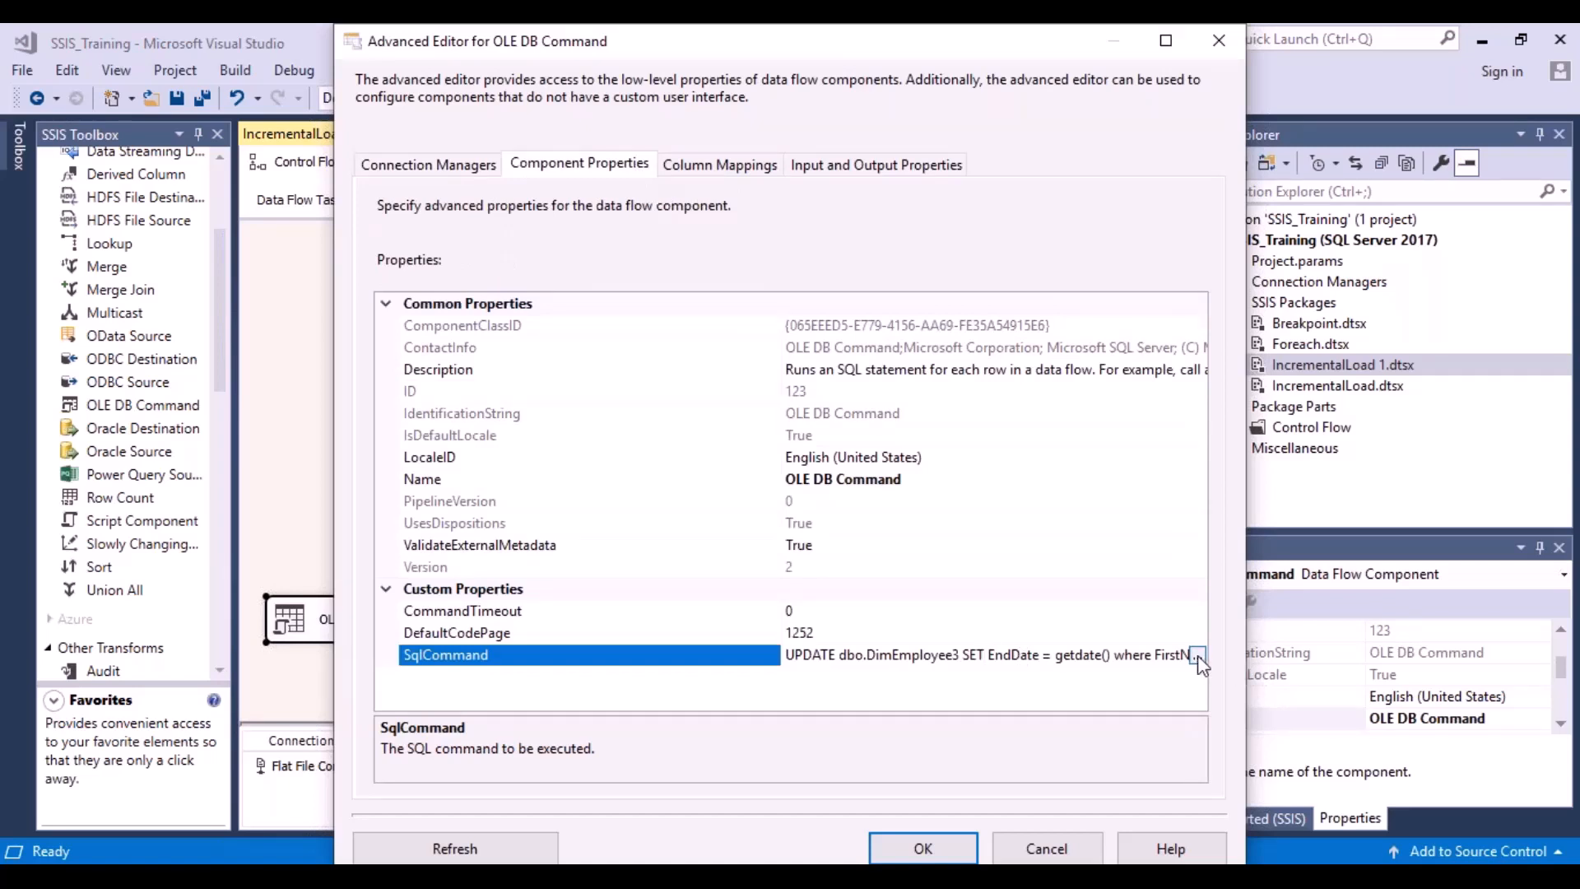
pyautogui.click(1197, 656)
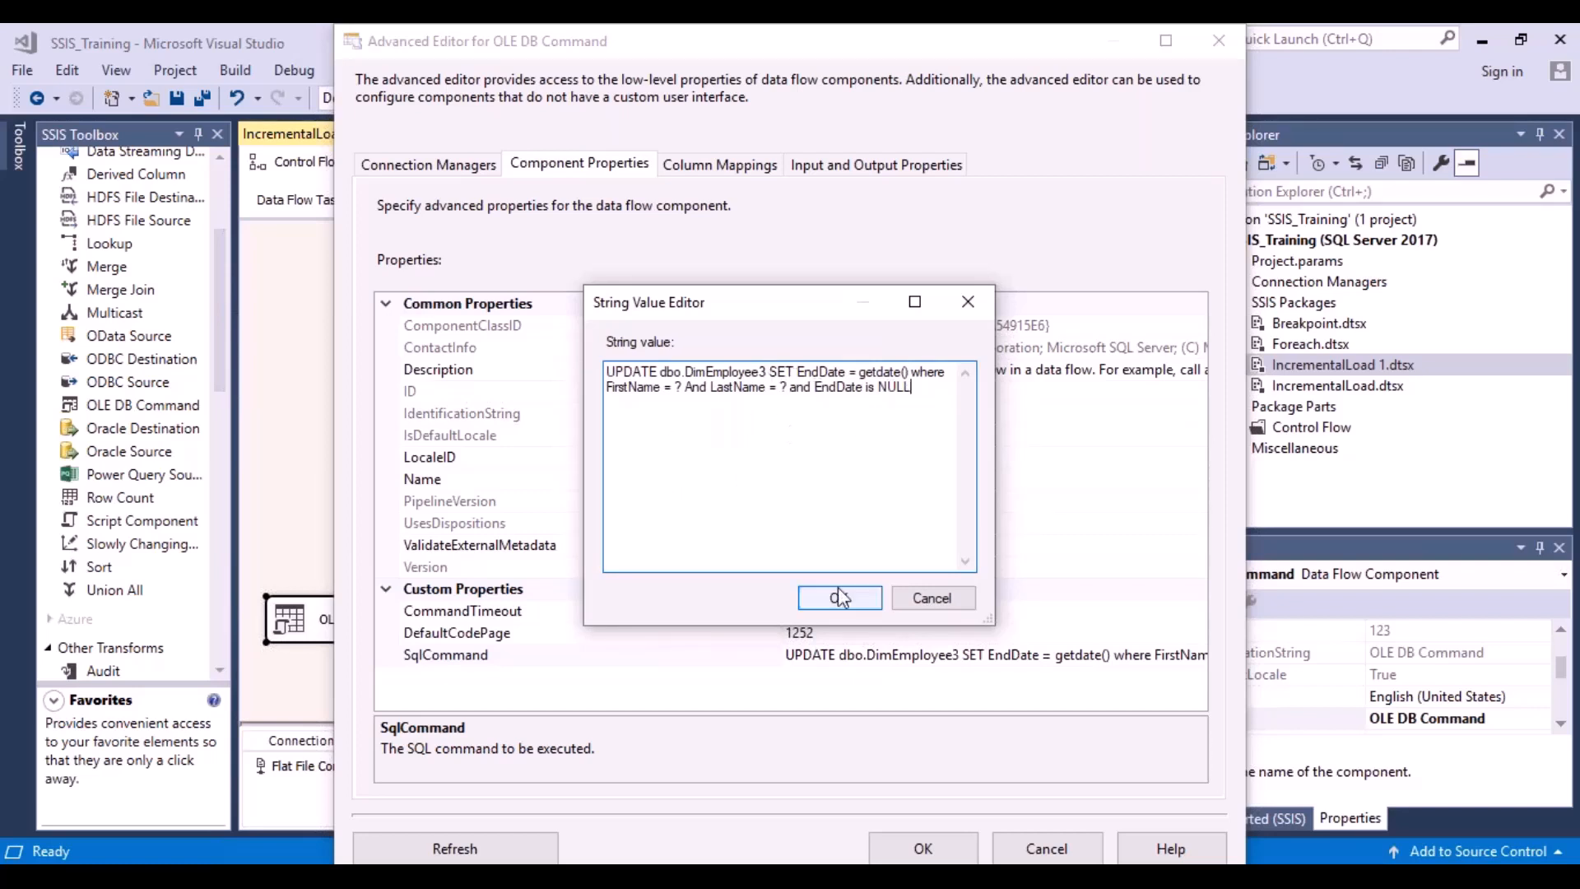
pyautogui.click(931, 599)
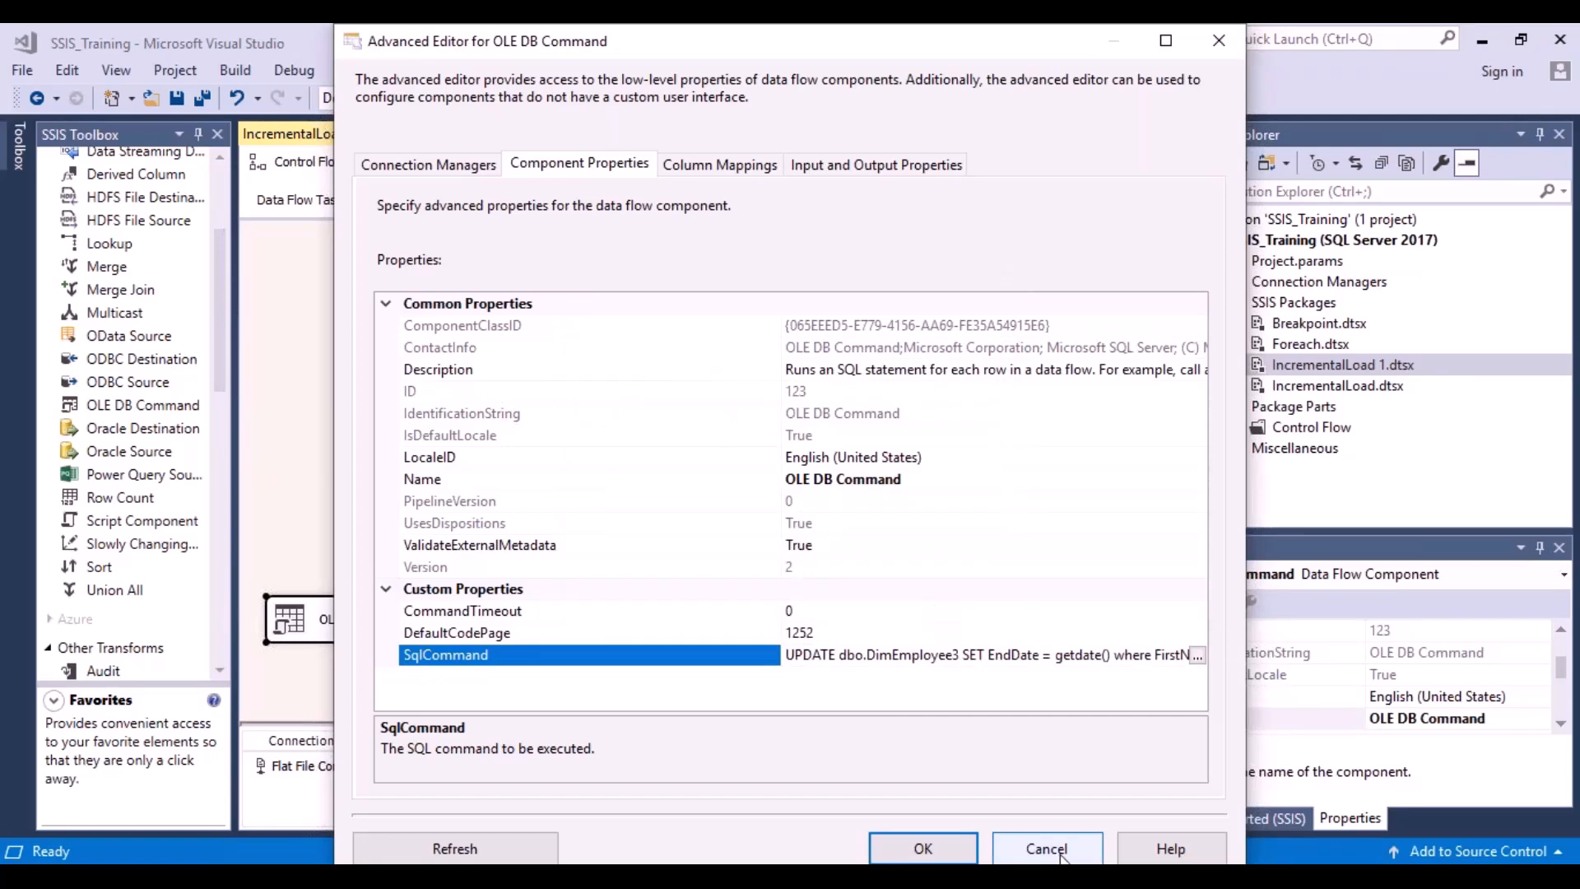
pyautogui.click(1060, 856)
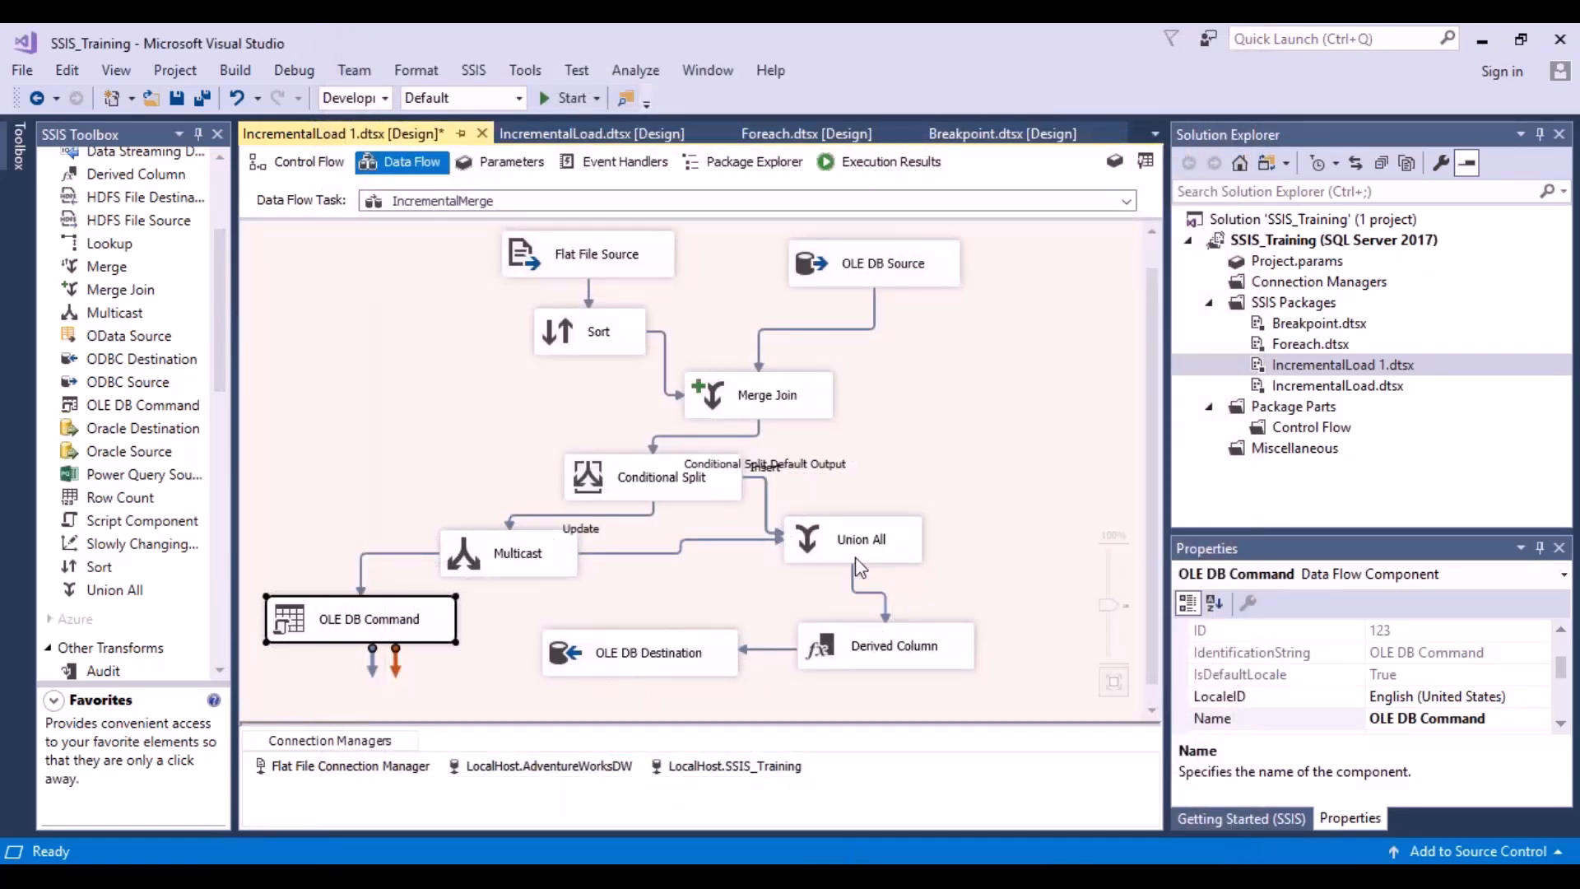
# Follow the Union All output to the Derived Column and review its StartDate and EndDate expressions without changing them
pyautogui.click(859, 550)
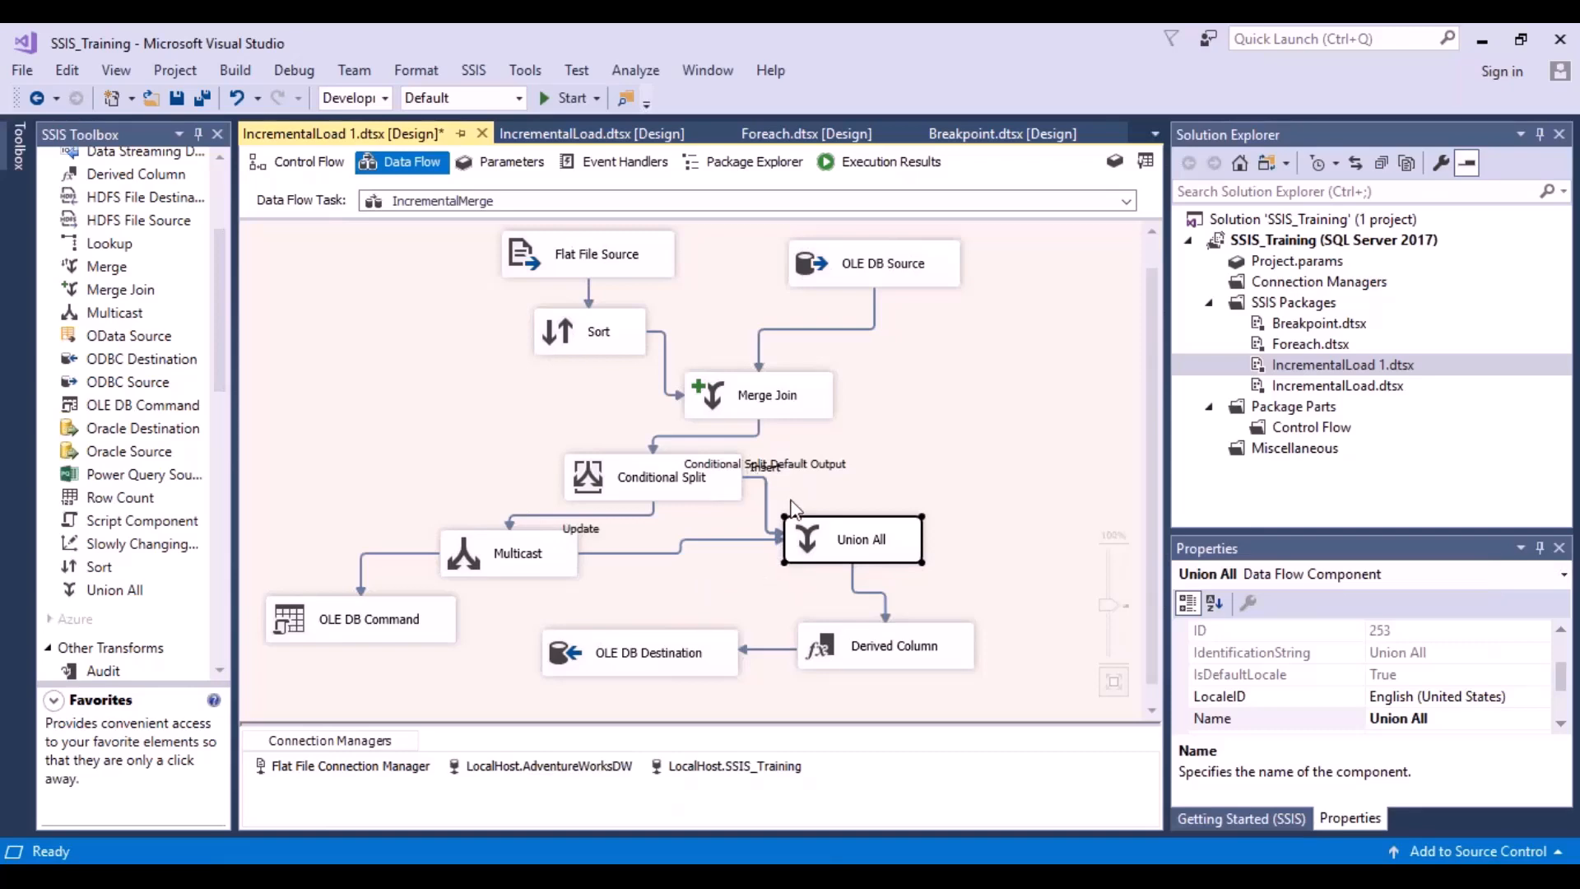
pyautogui.doubleClick(898, 648)
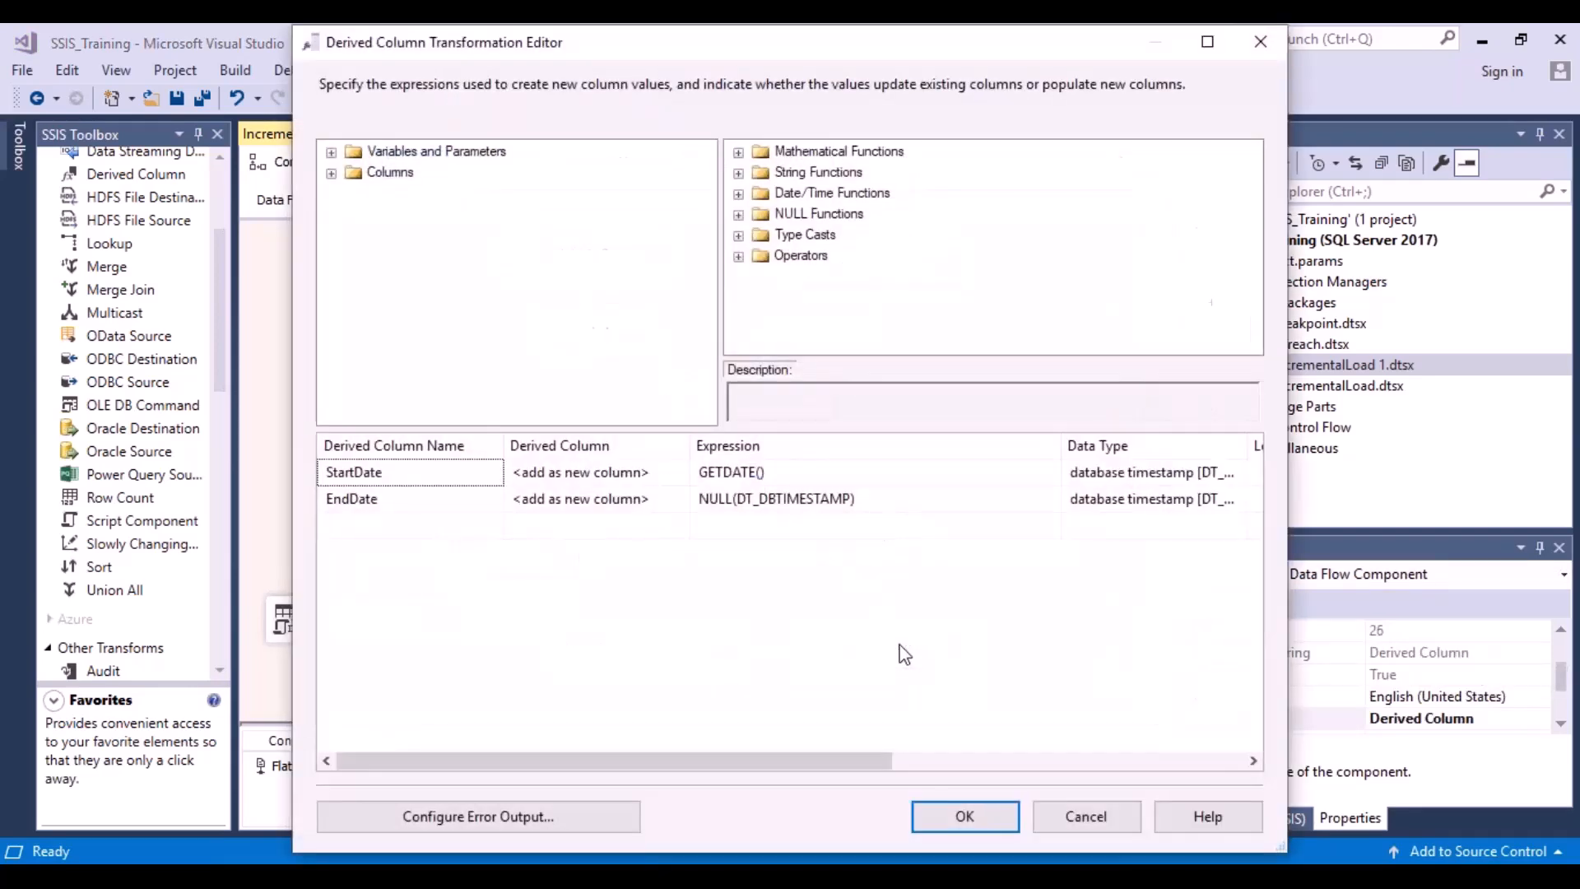
pyautogui.click(782, 473)
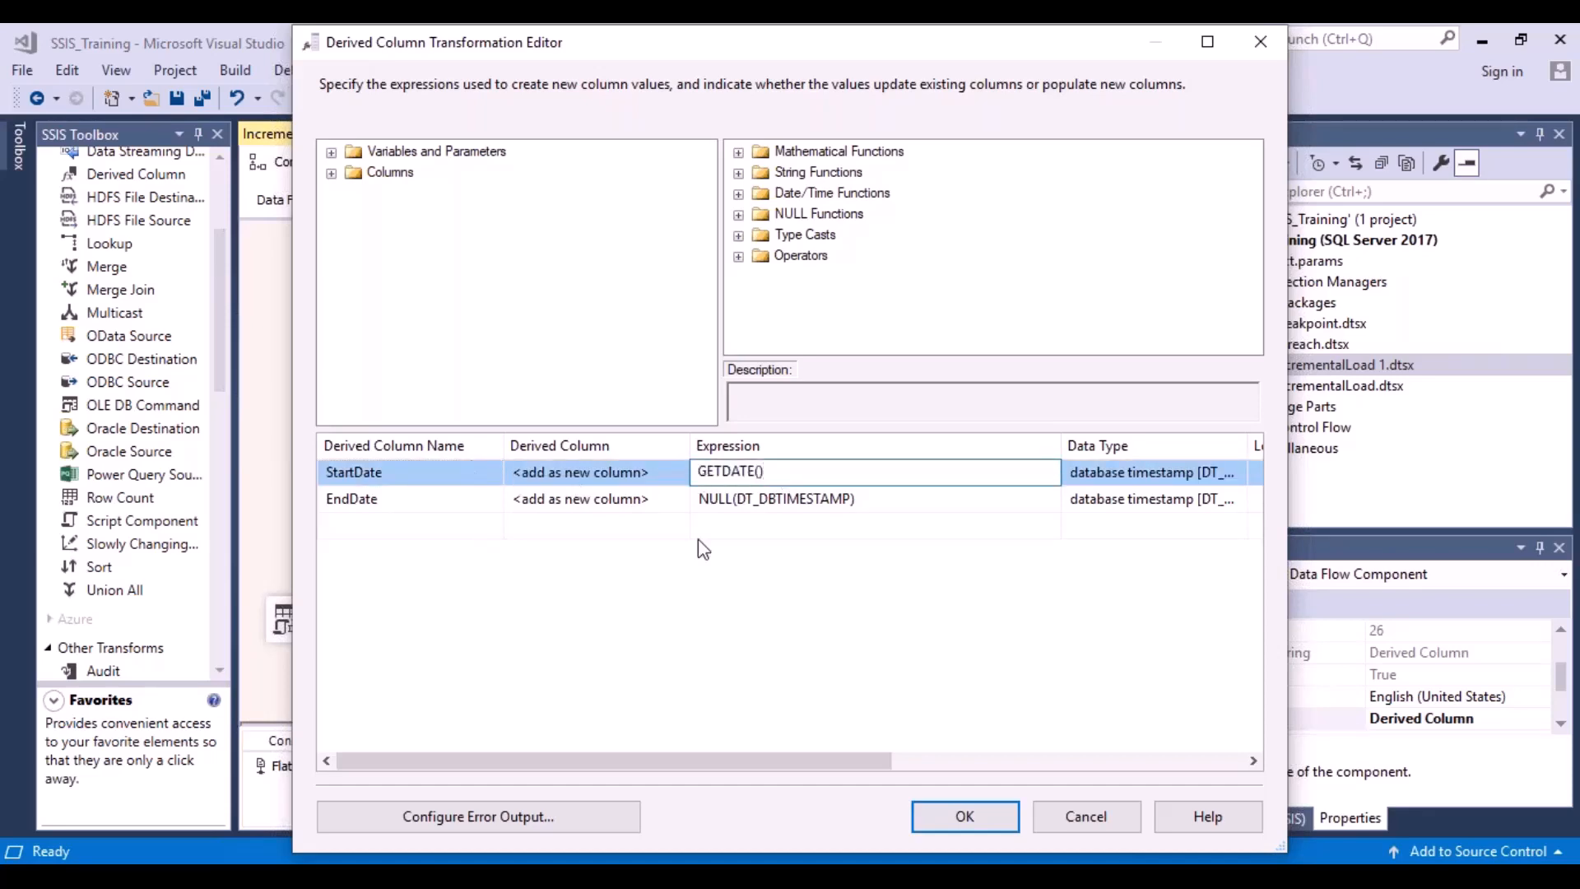
pyautogui.click(1084, 816)
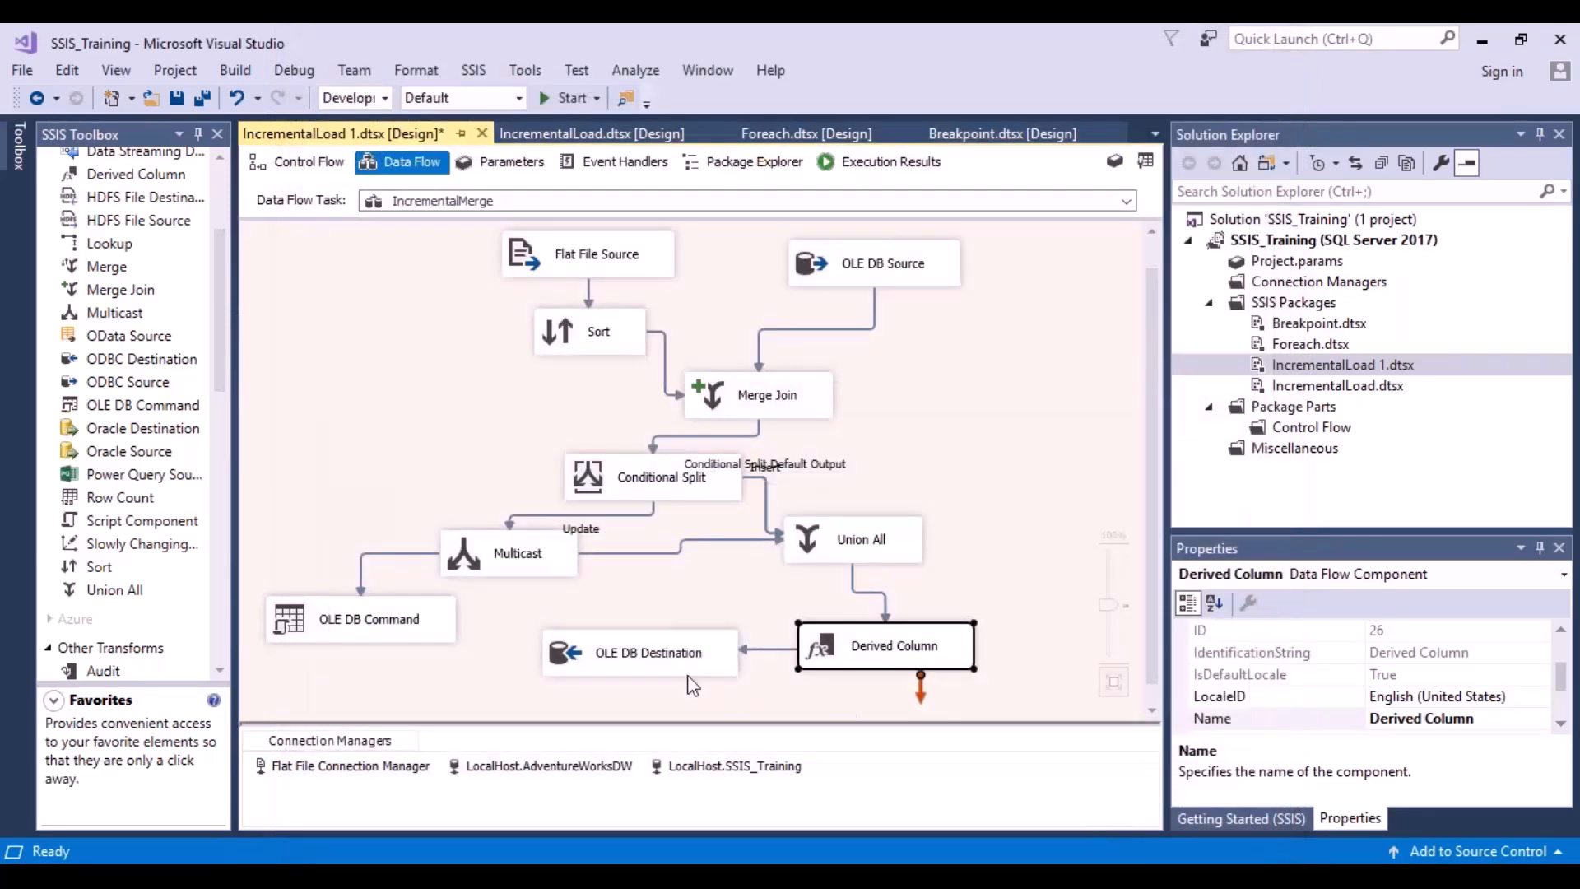
# Check the target table of the OLE DB Destination and close its editor without changes
pyautogui.doubleClick(680, 668)
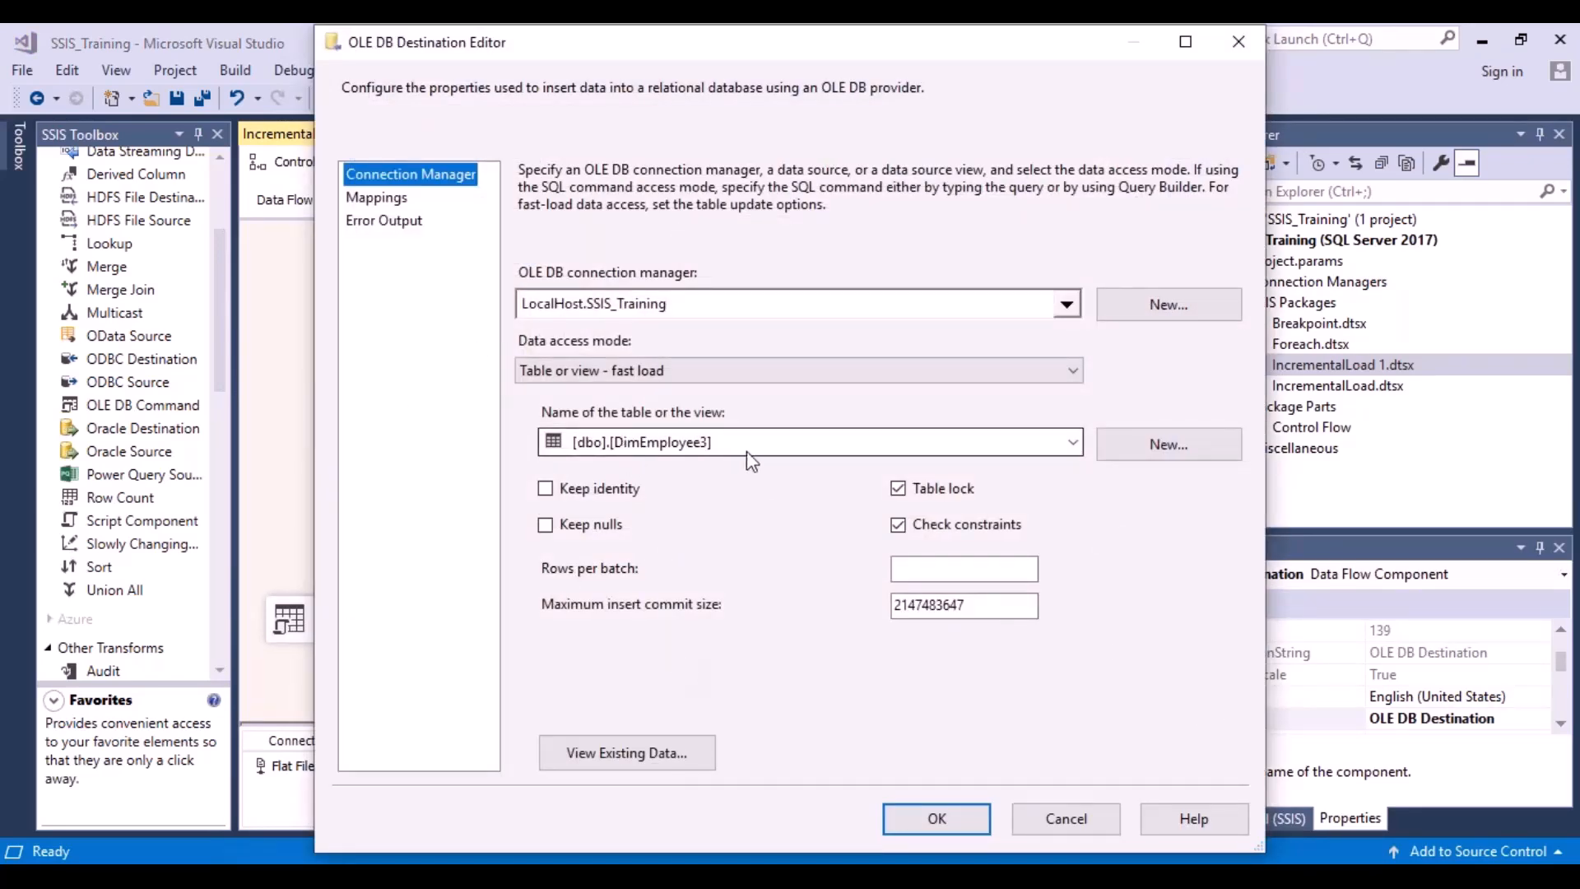
pyautogui.click(1083, 818)
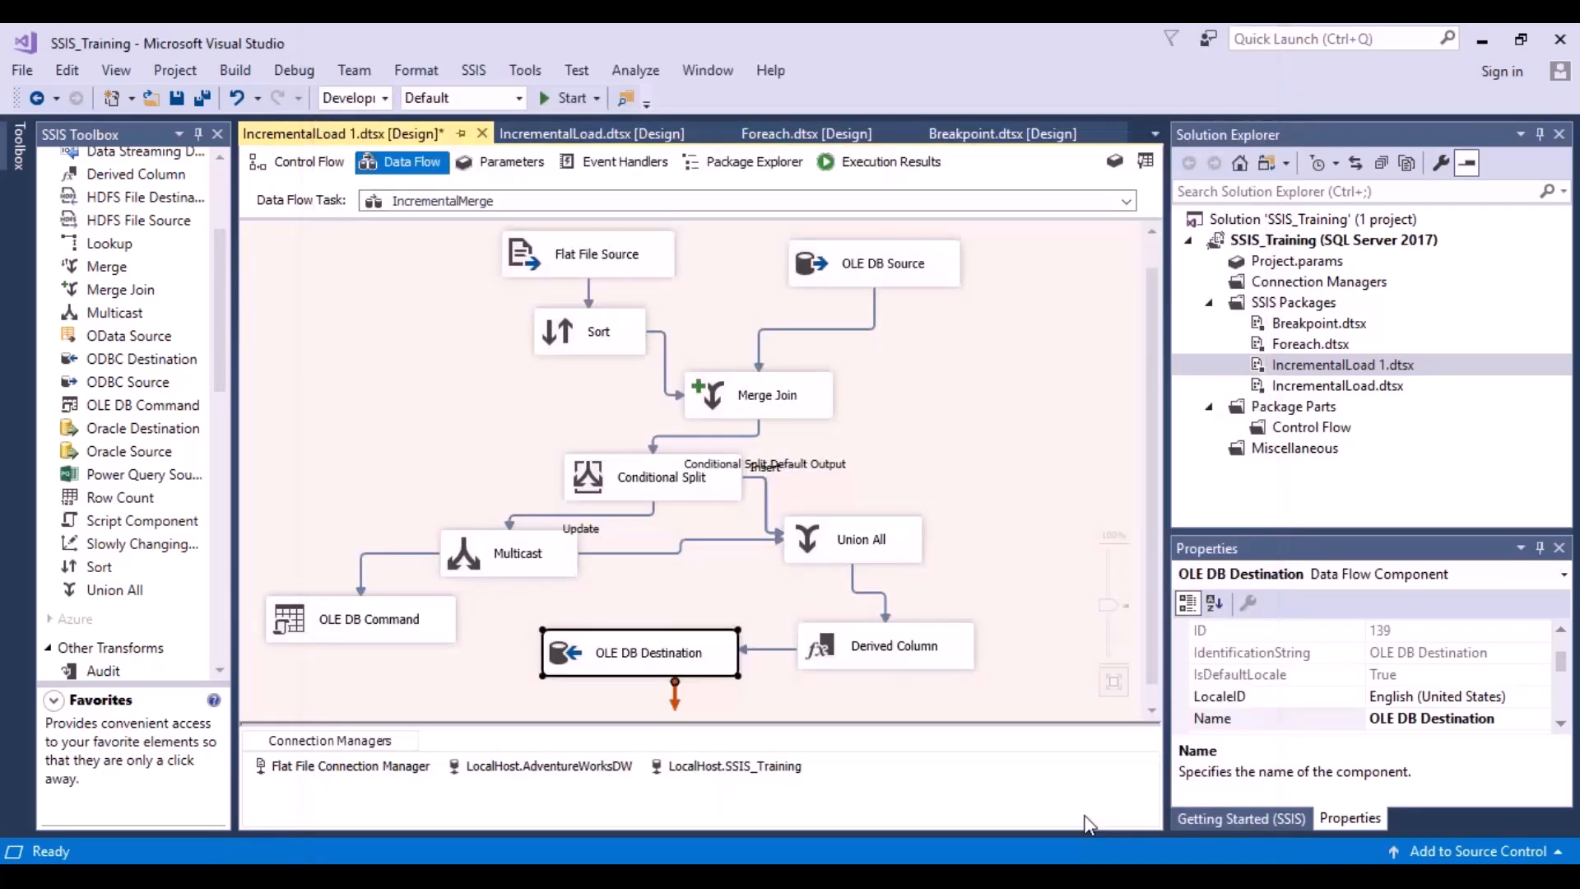
pyautogui.click(1004, 407)
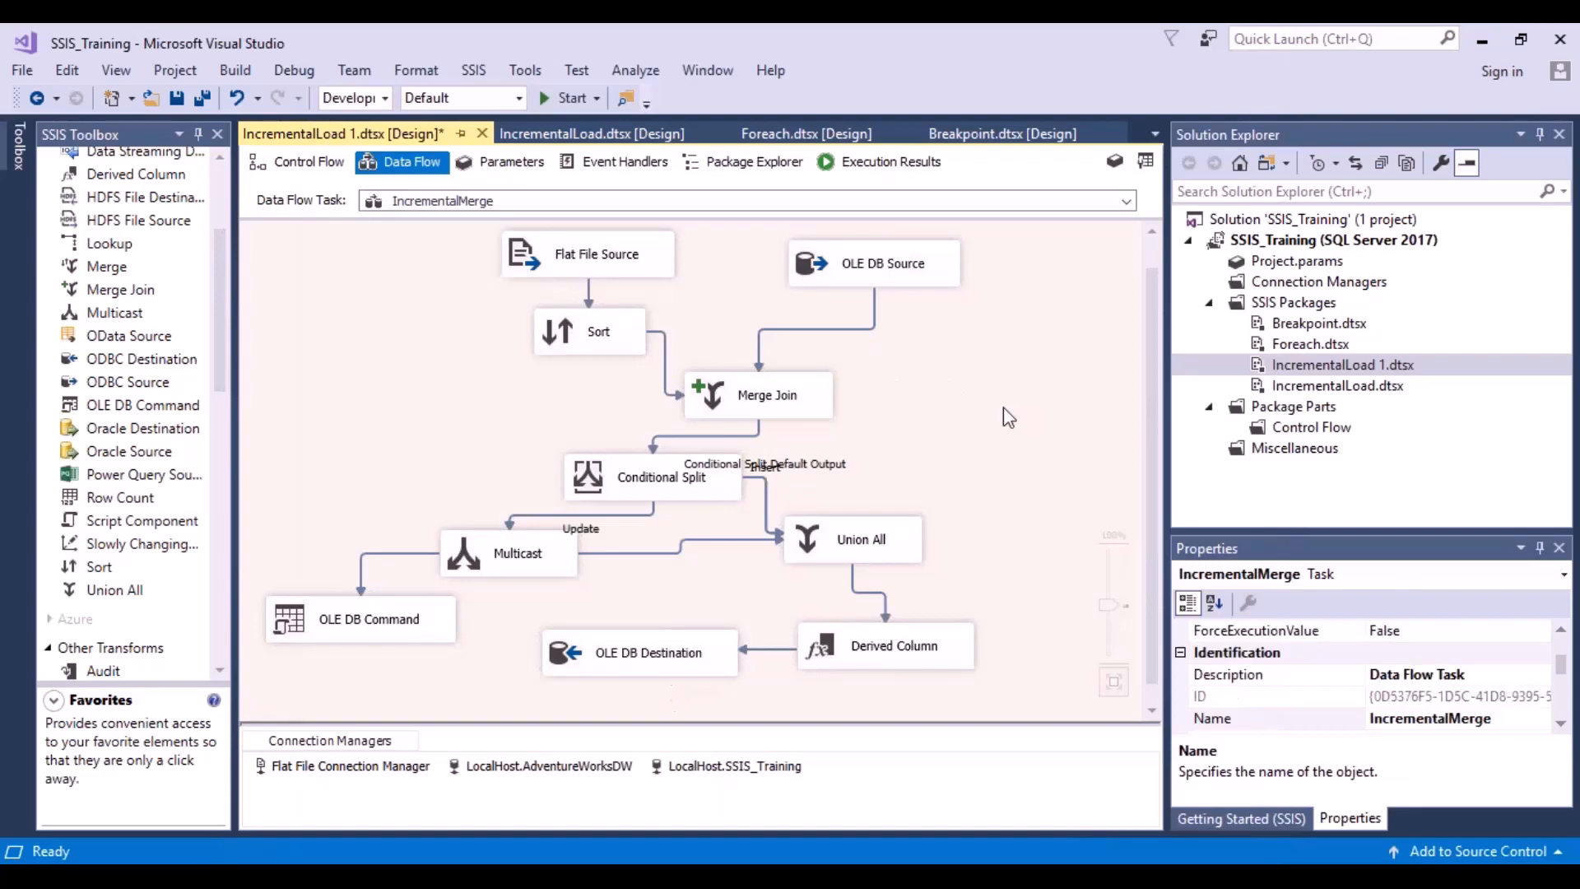
# Change the FROM table in the OLE DB Source's SQL command to DimEmployee2, review the query, and accept the source settings
pyautogui.doubleClick(879, 271)
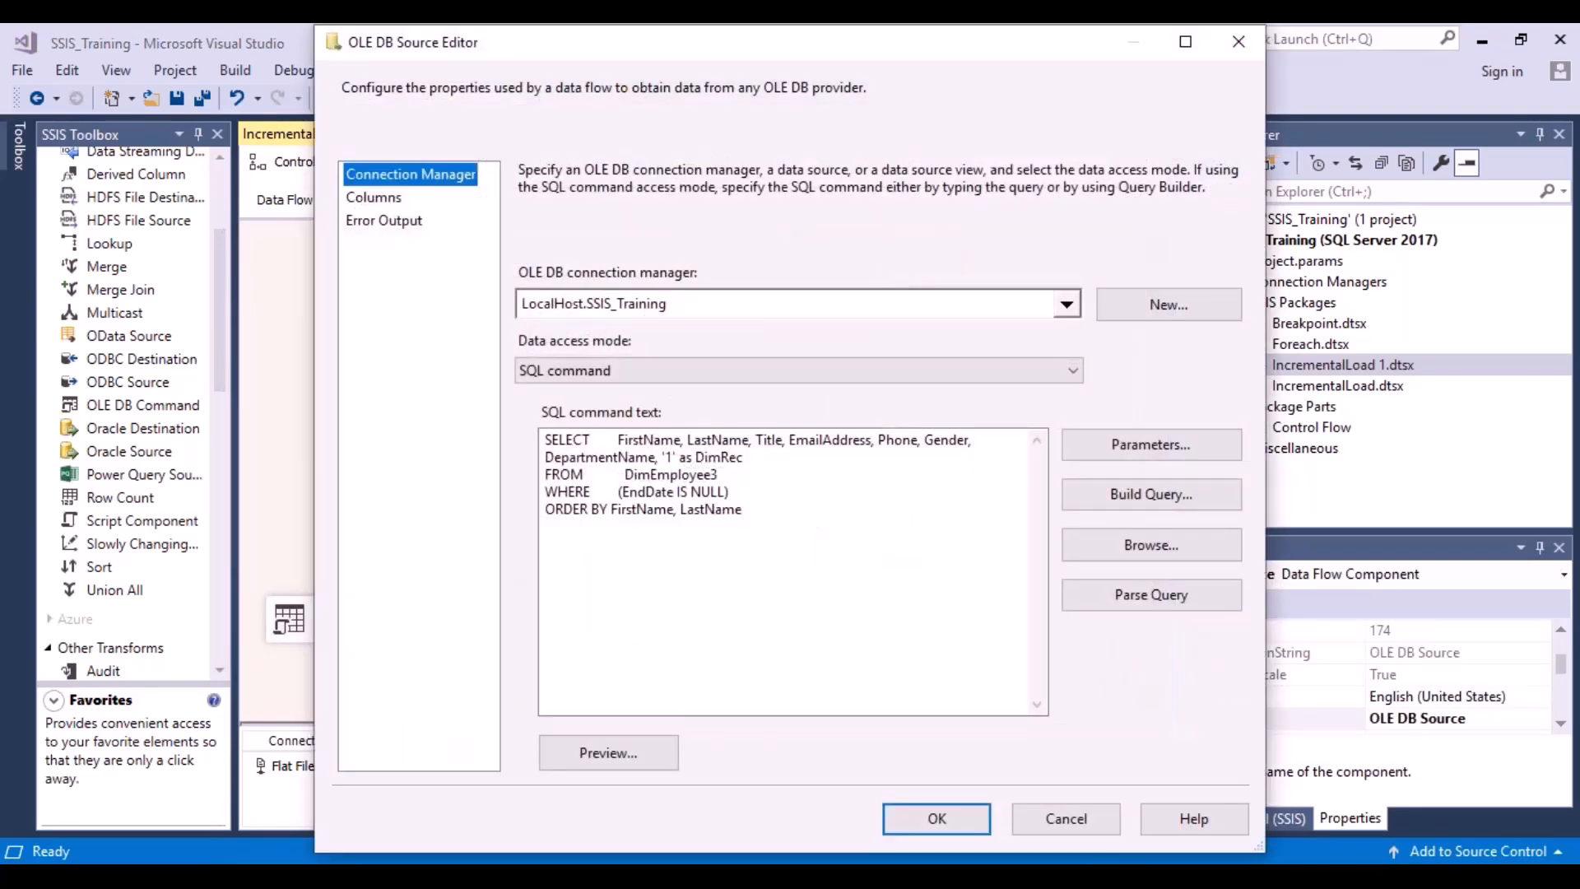
pyautogui.hotkey('alt', 'Tab')
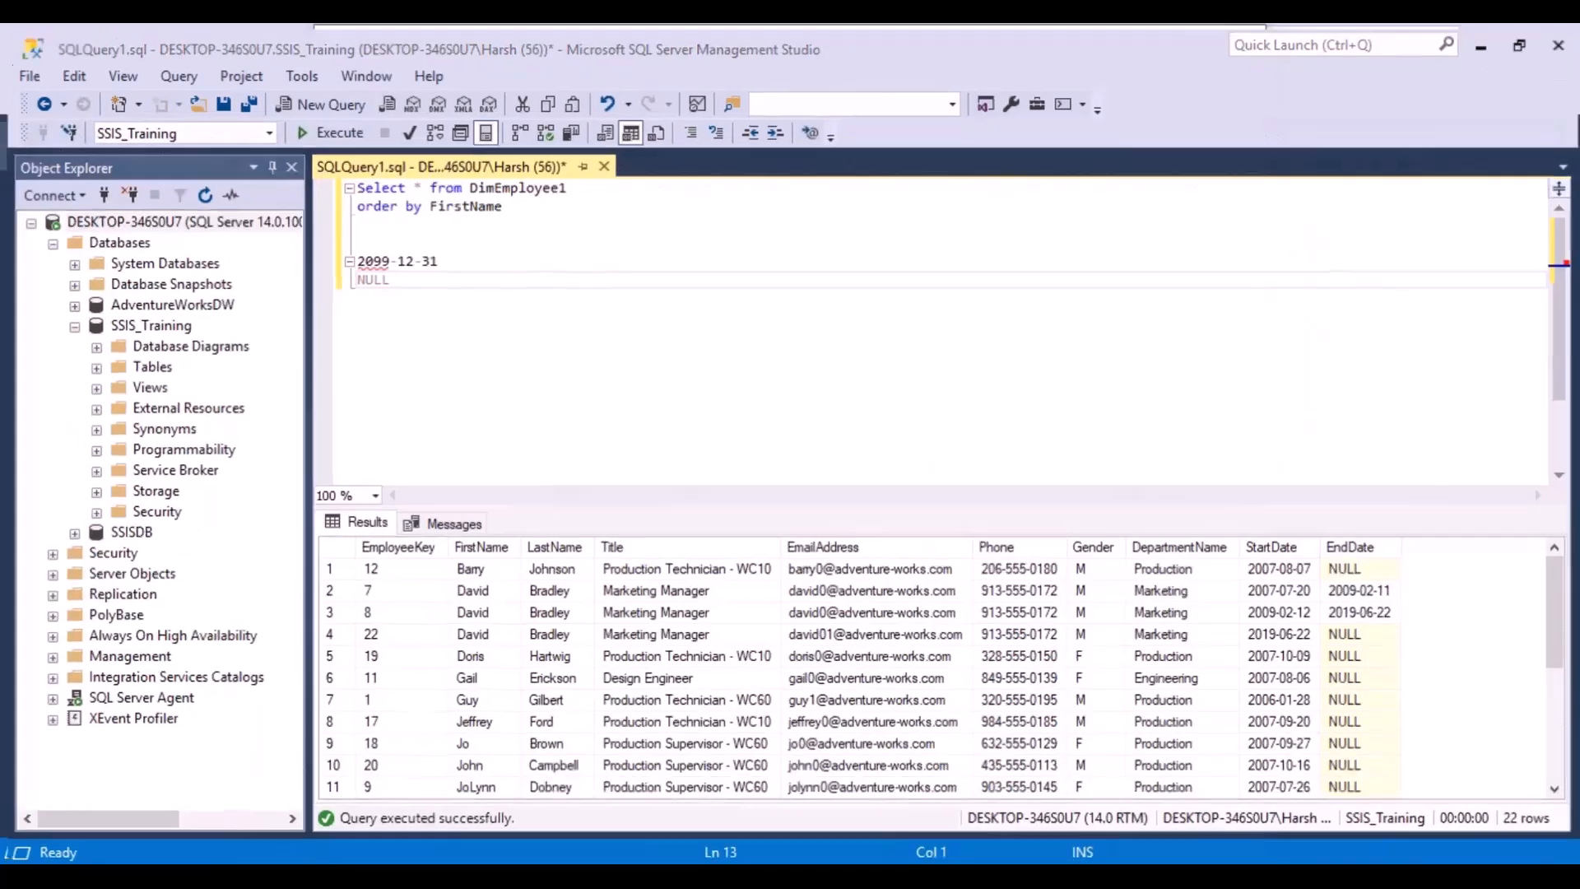
pyautogui.hotkey('alt', 'Tab')
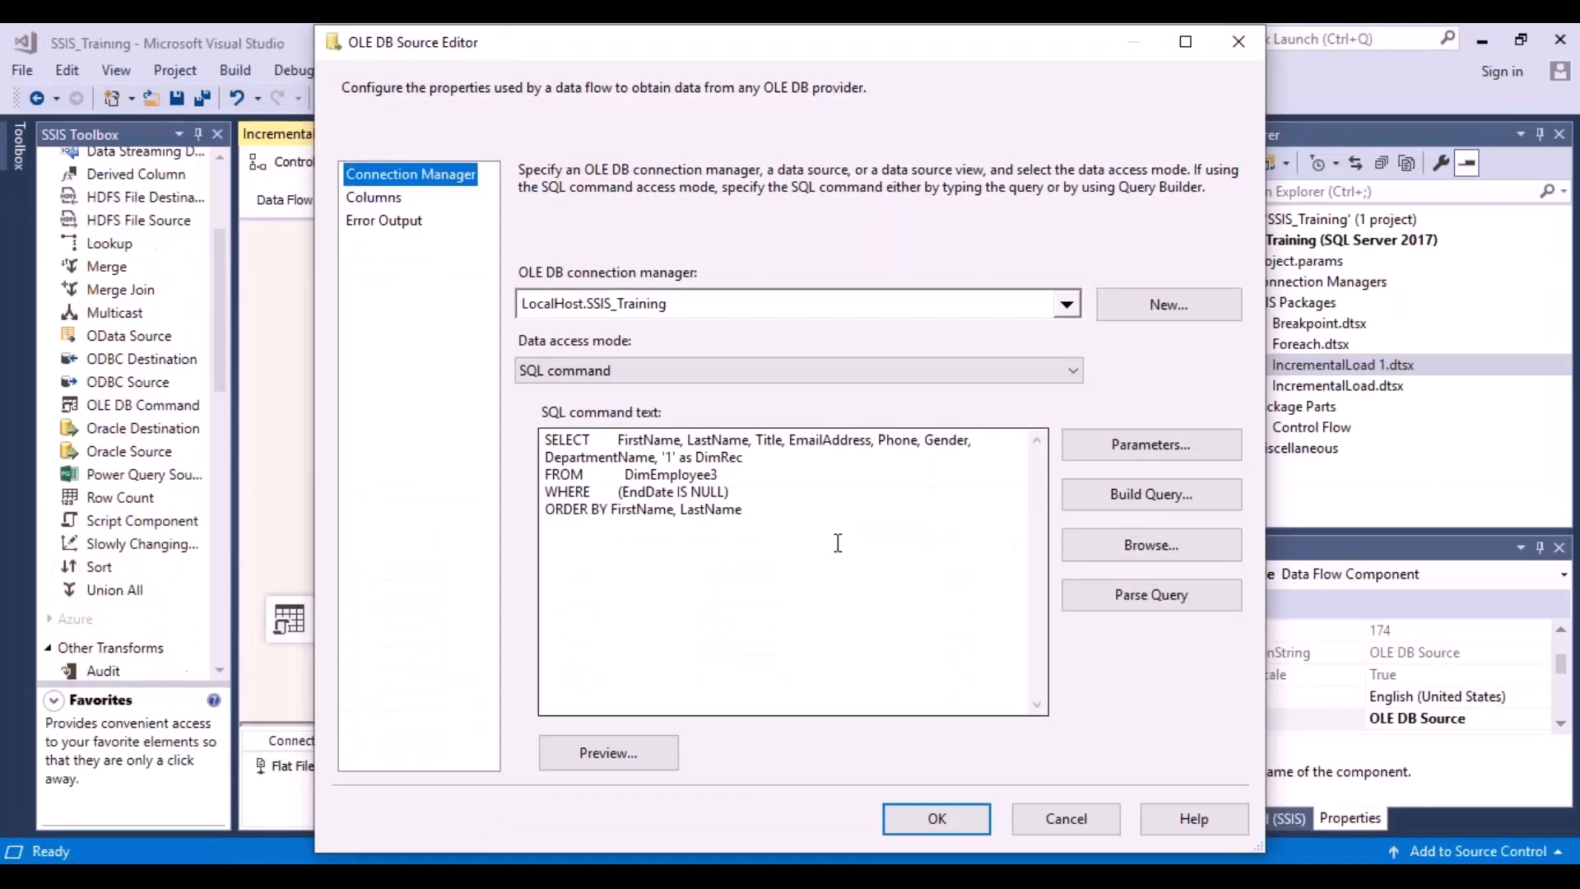
pyautogui.click(719, 474)
pyautogui.write('2')
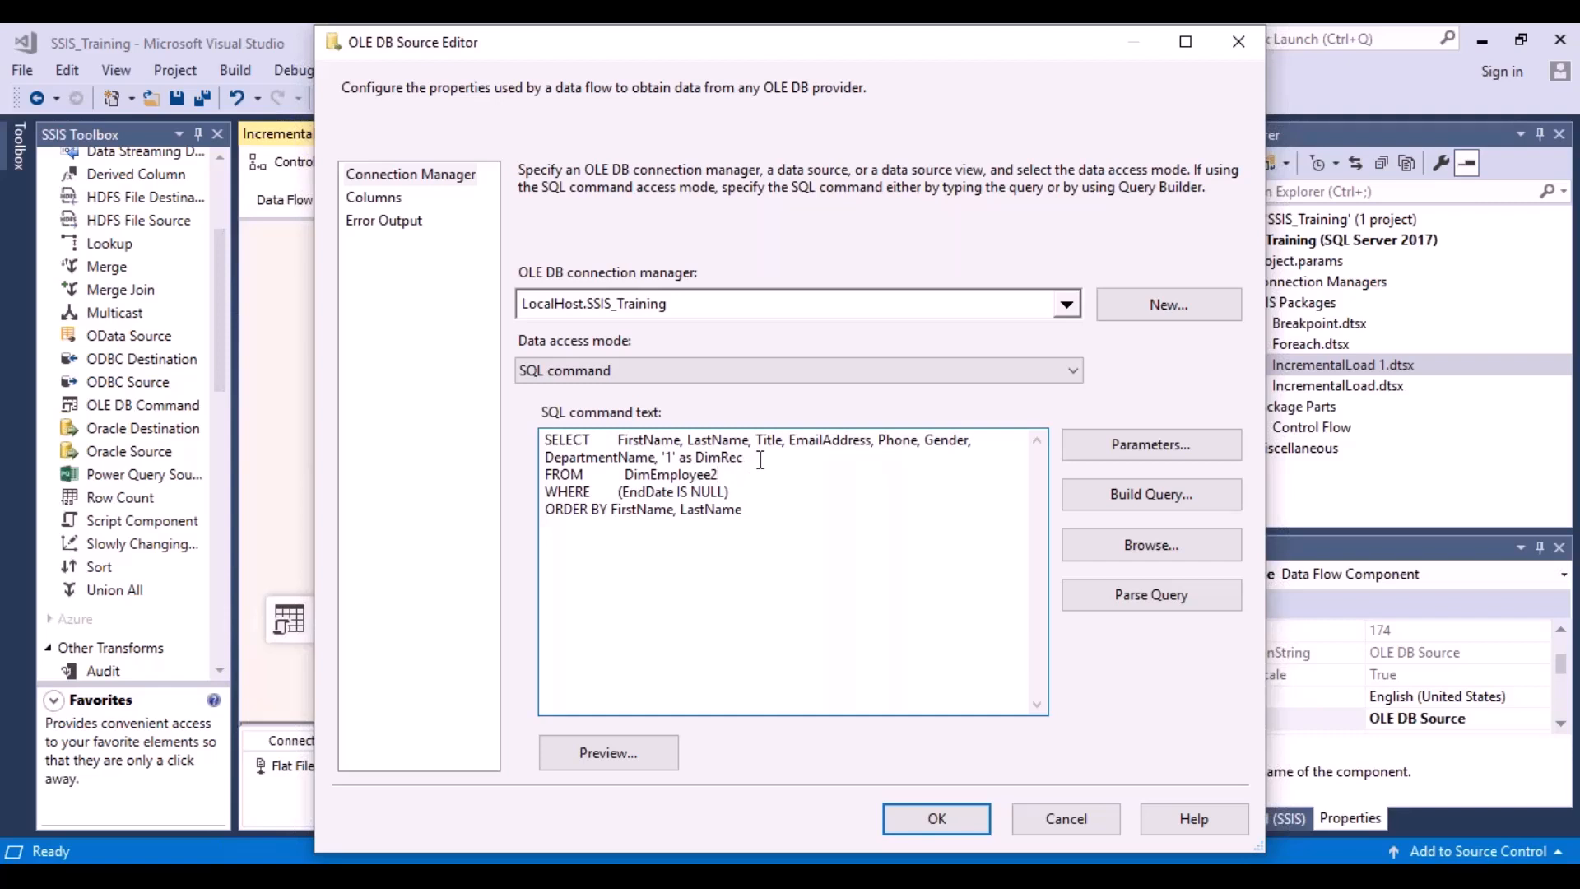
pyautogui.moveTo(760, 459); pyautogui.dragTo(663, 442)
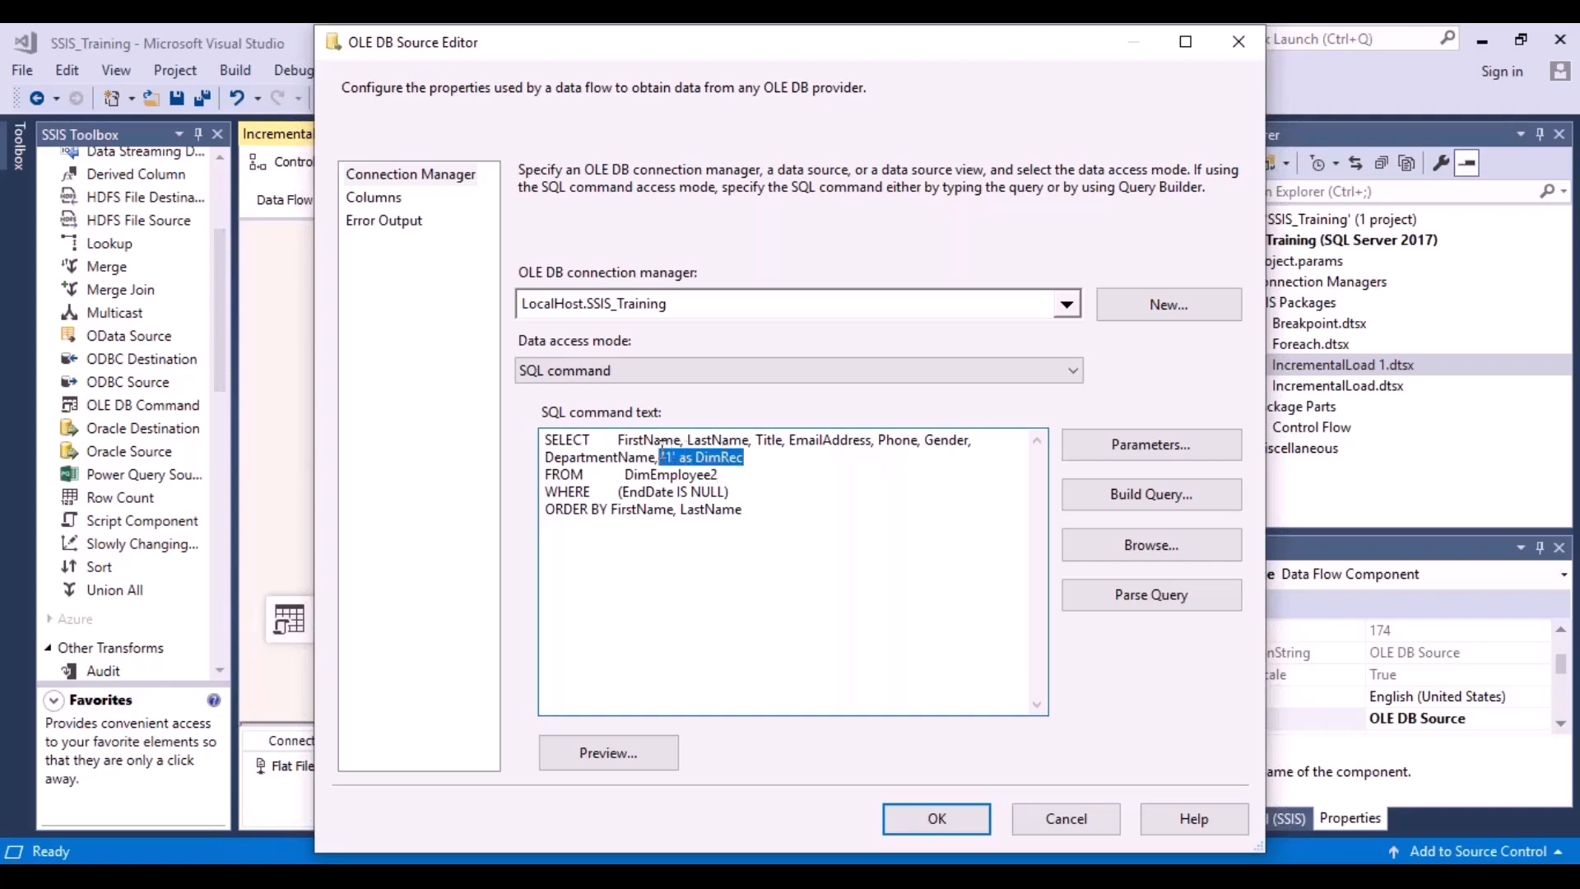
pyautogui.click(763, 508)
pyautogui.hotkey('ctrl', 'a')
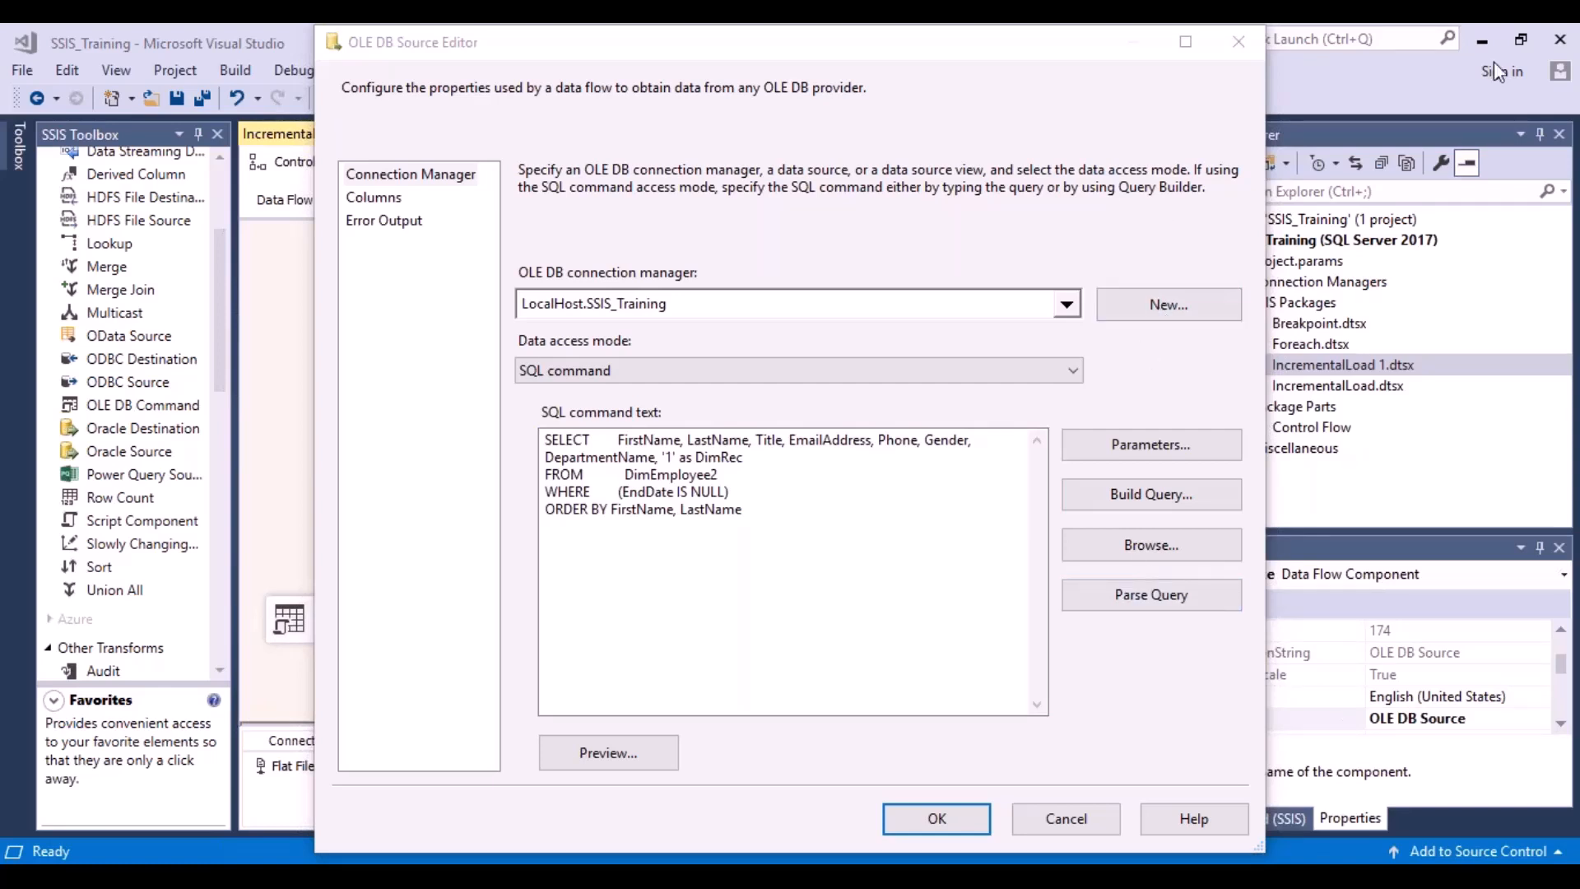
pyautogui.click(943, 819)
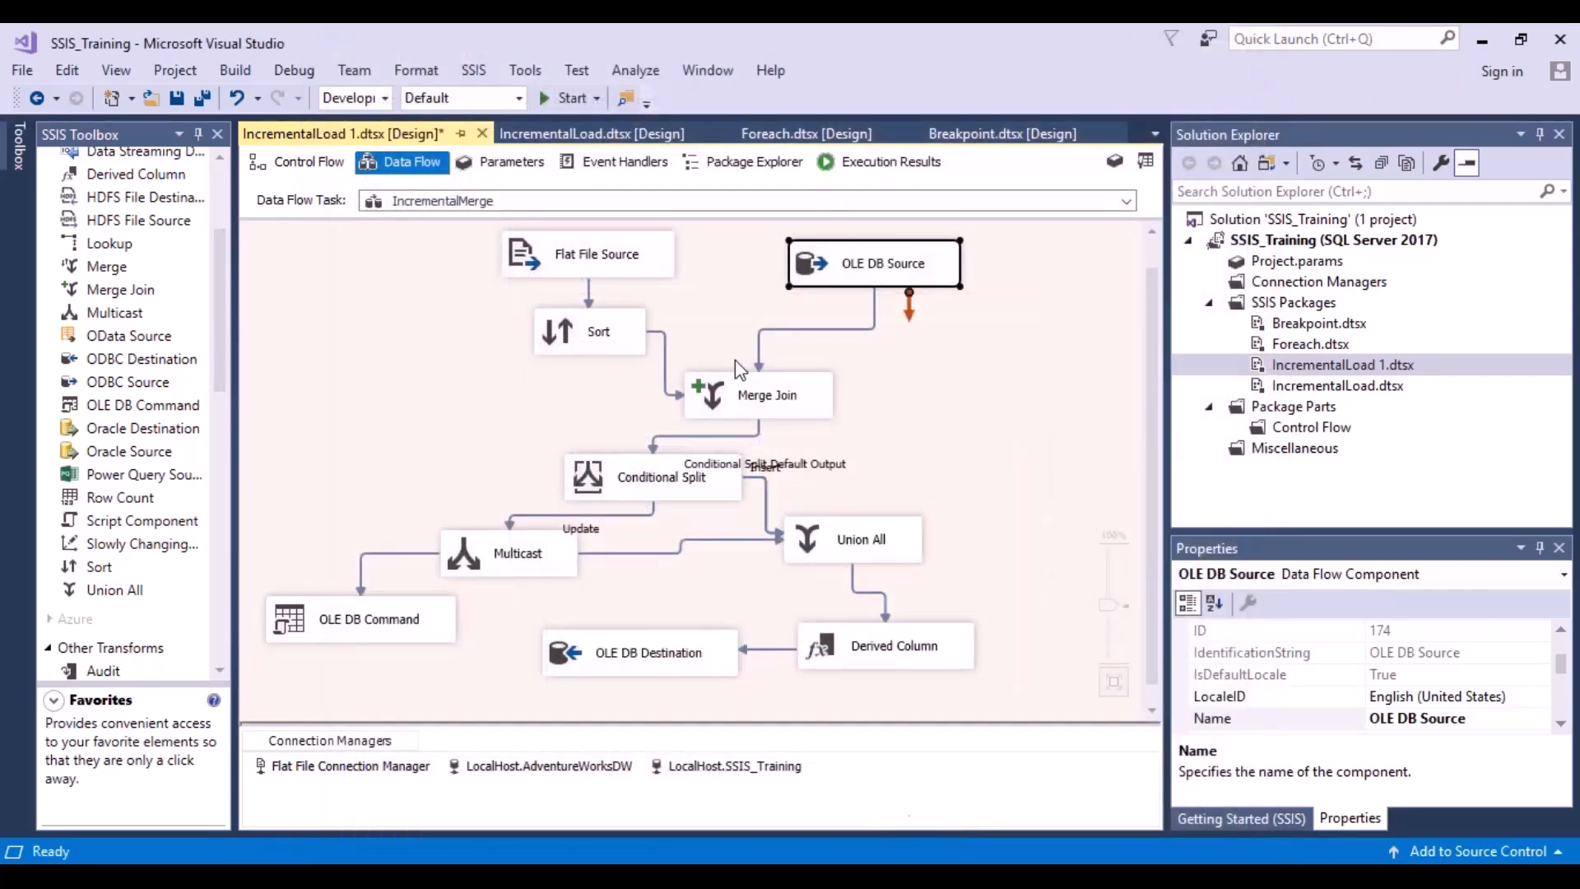
# Change the table updated by the OLE DB Command's SqlCommand to dbo.DimEmployee2 and accept the settings
pyautogui.click(371, 625)
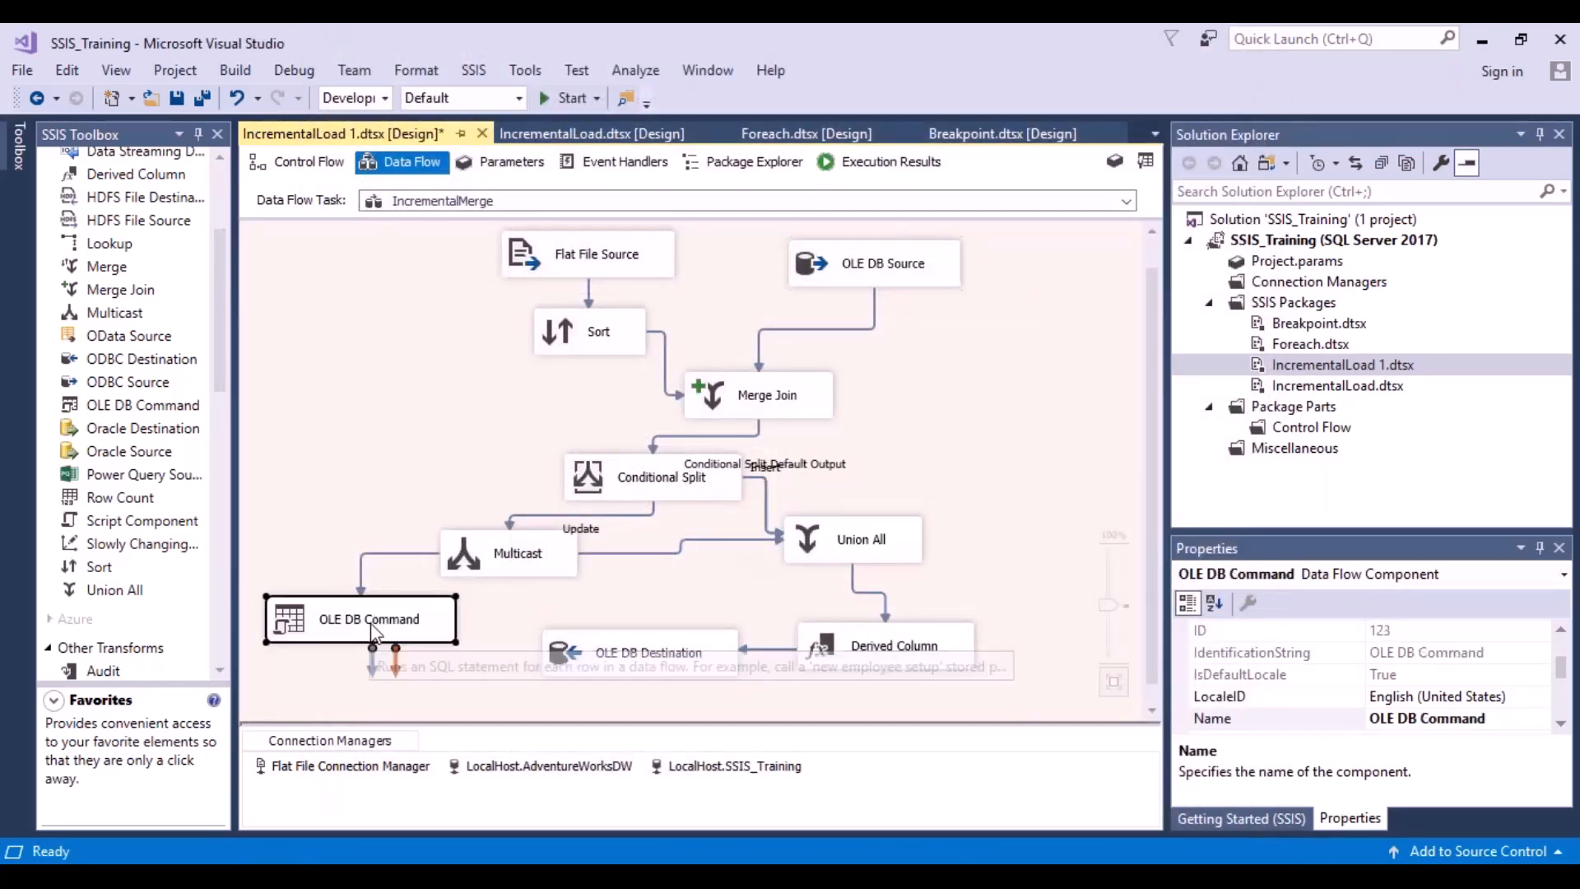
pyautogui.doubleClick(372, 627)
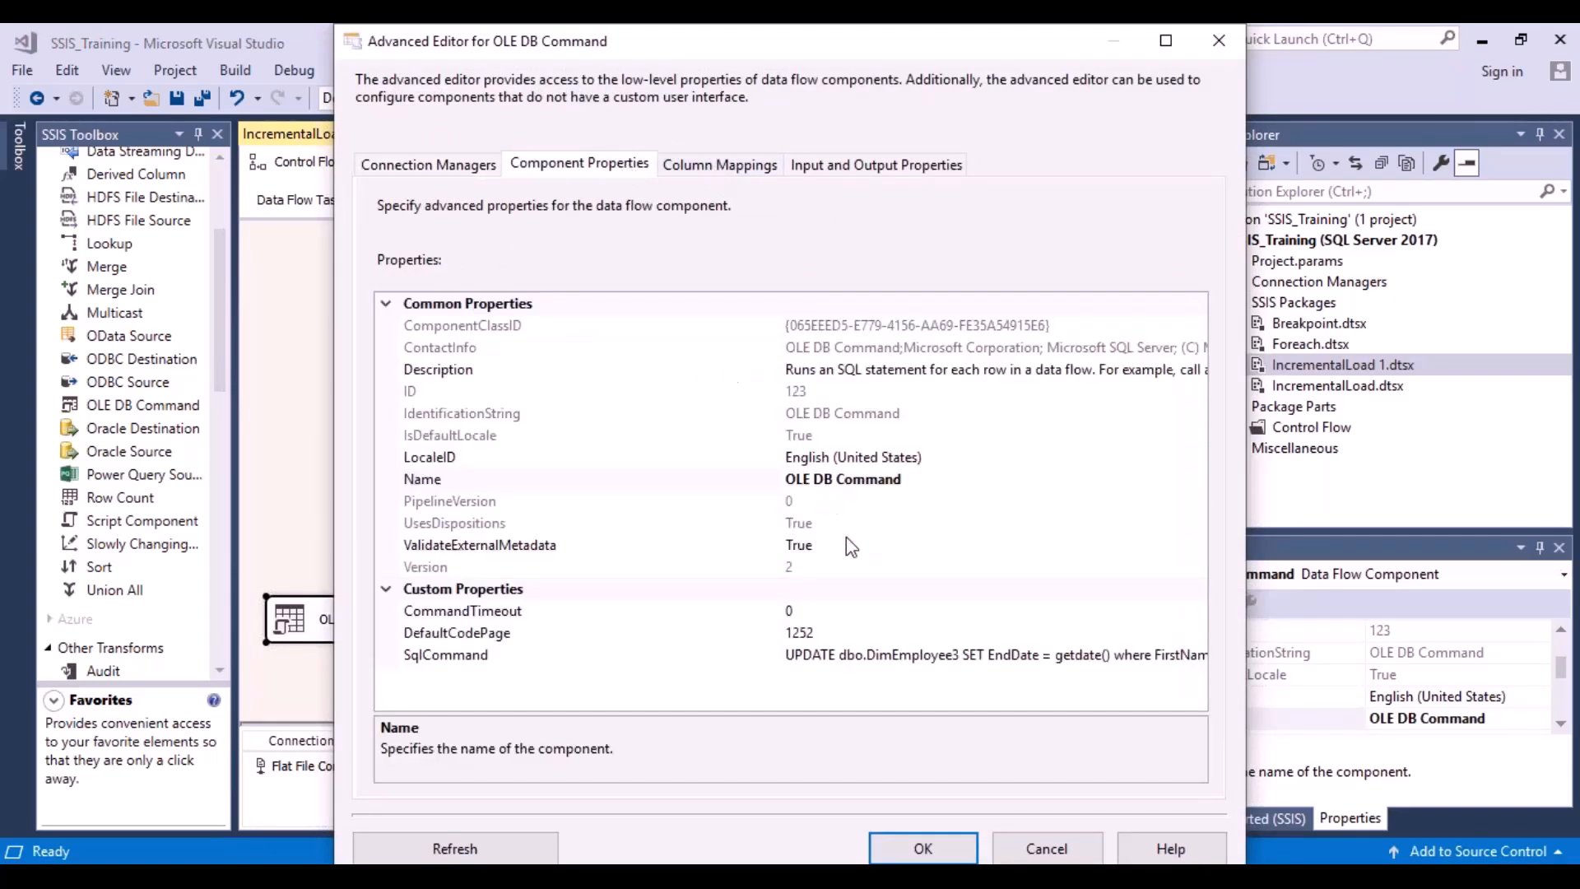
pyautogui.click(897, 655)
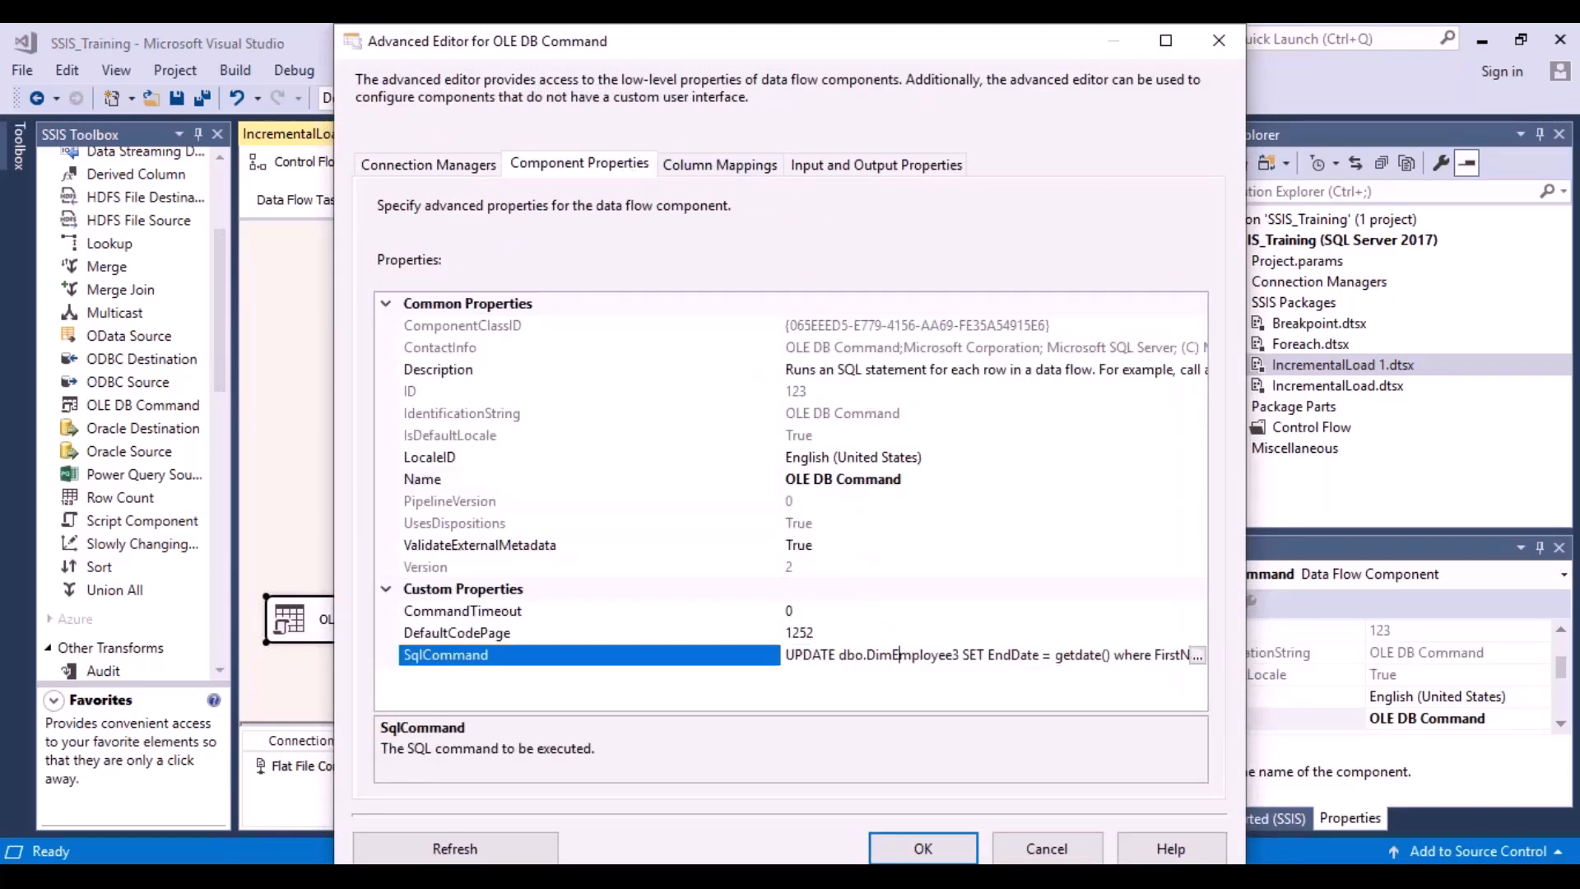
pyautogui.click(959, 655)
pyautogui.press('BackSpace')
pyautogui.write('2')
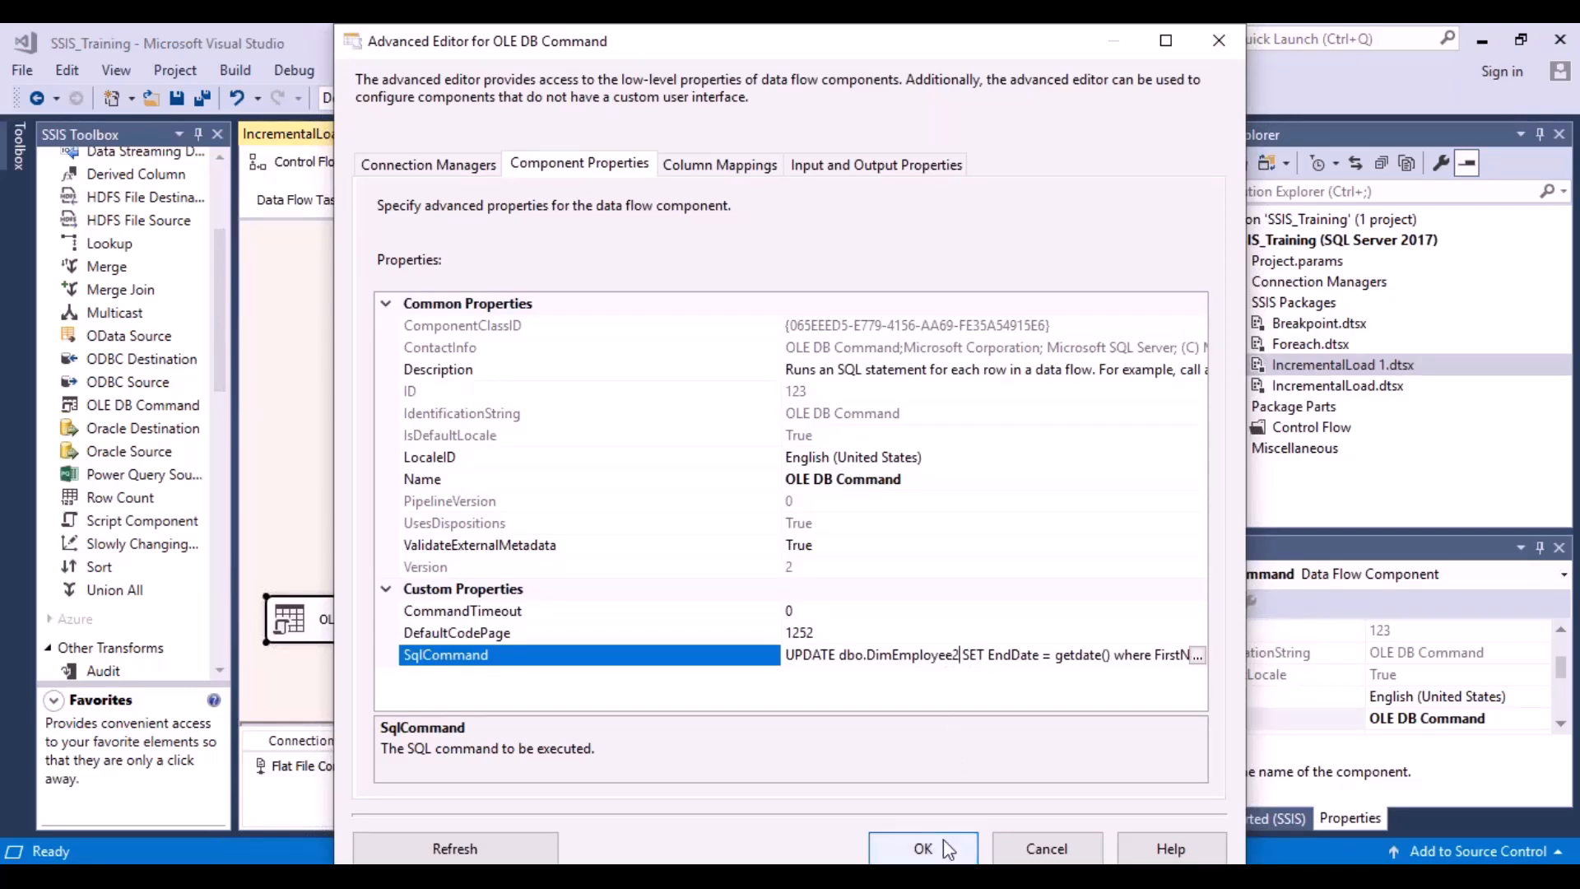
pyautogui.click(923, 847)
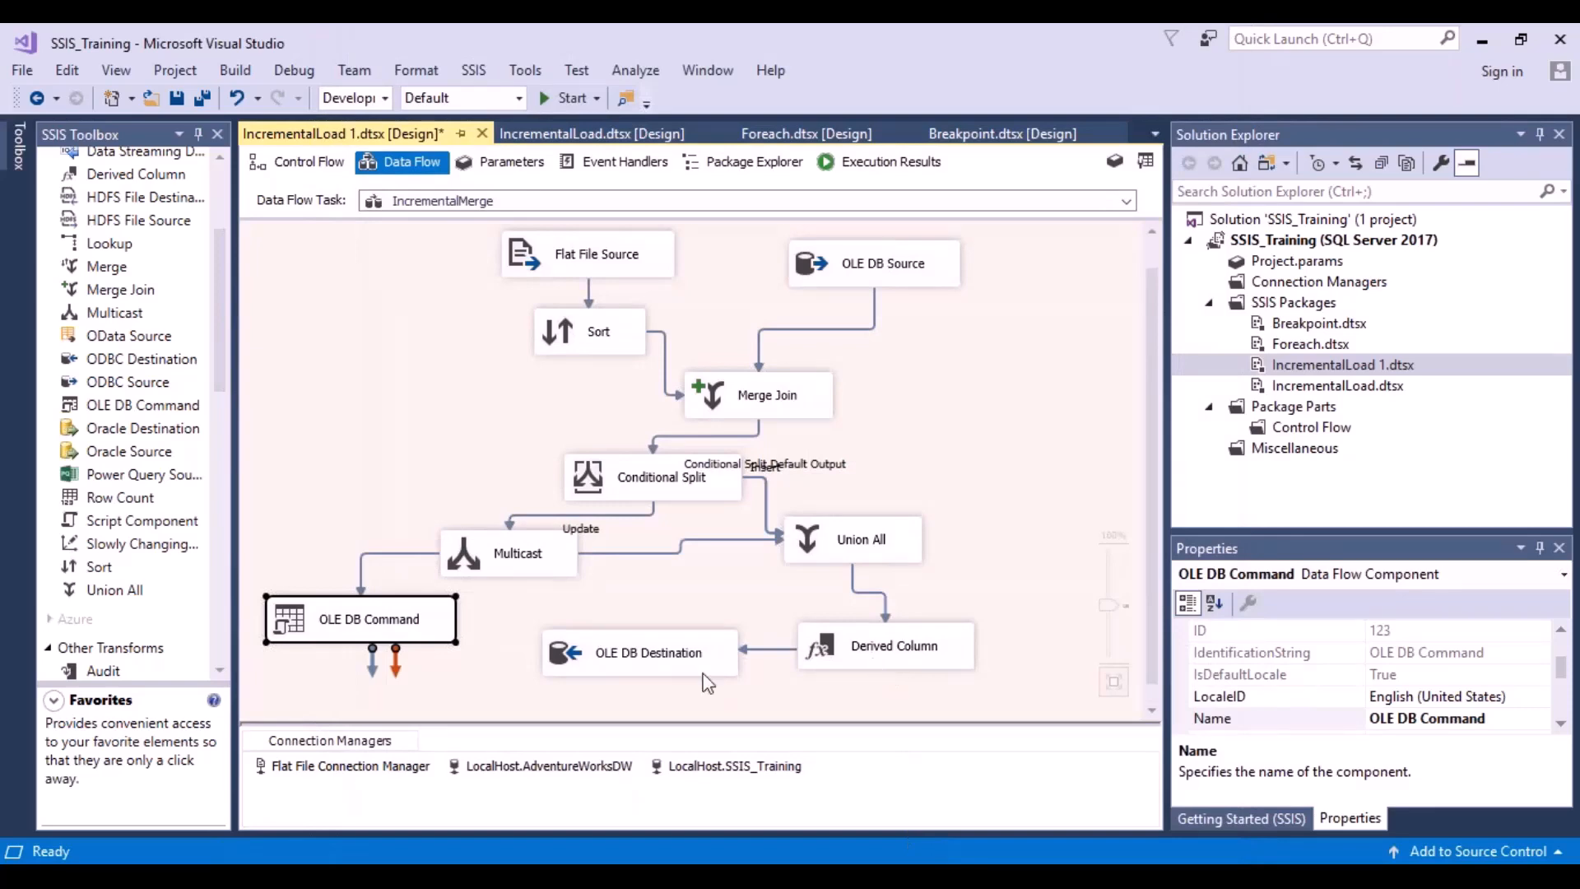
# Set the OLE DB Destination's table to [dbo].[DimEmployee2] and save the IncrementalLoad 1 package
pyautogui.doubleClick(681, 672)
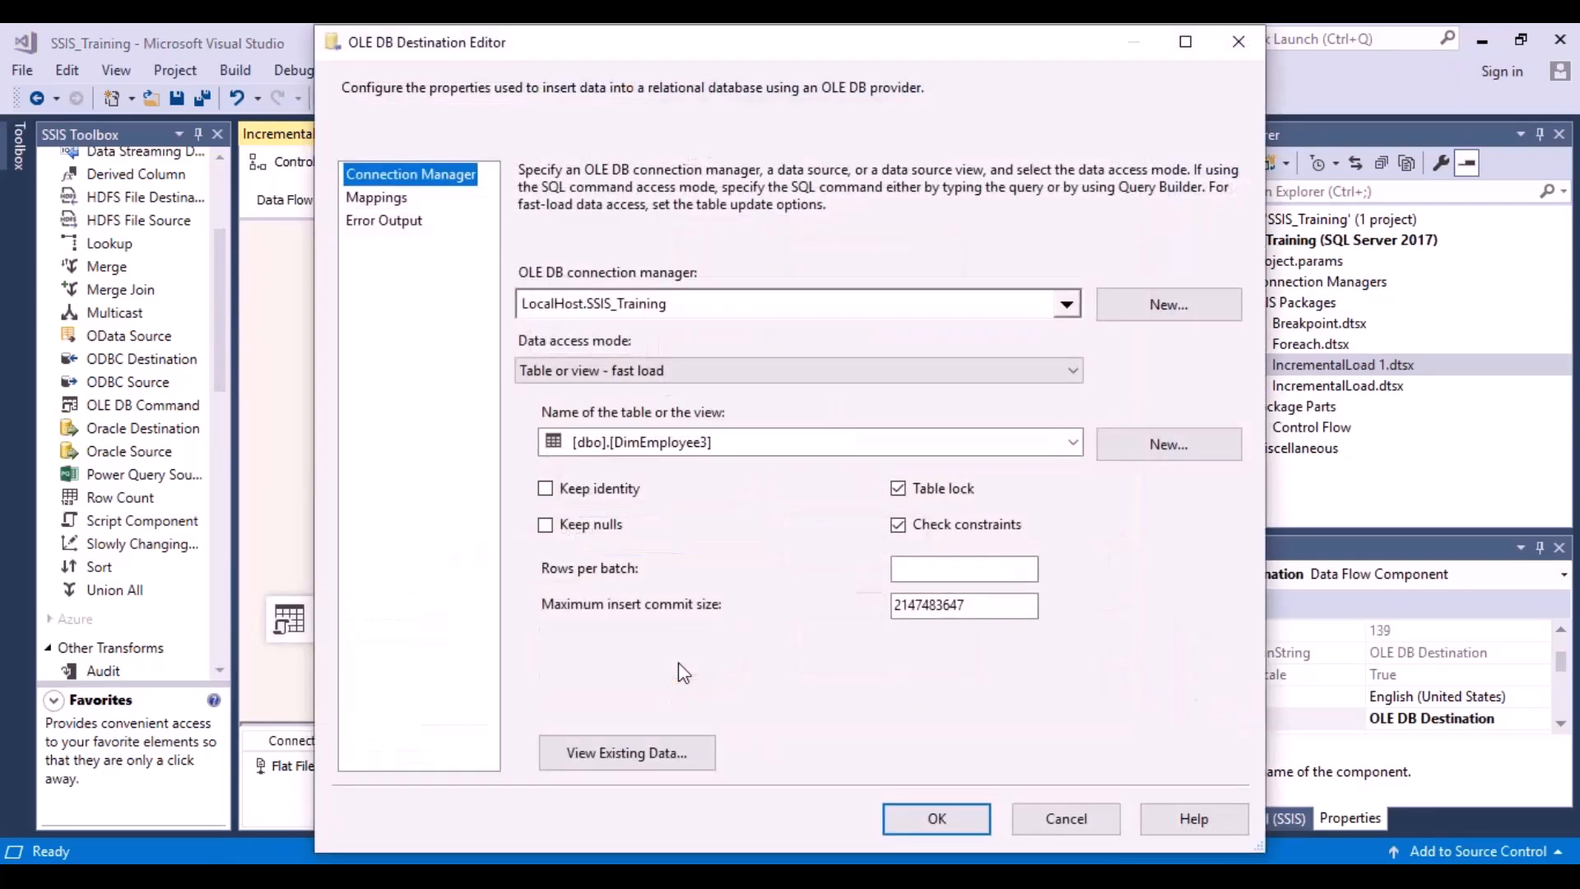
pyautogui.click(1073, 444)
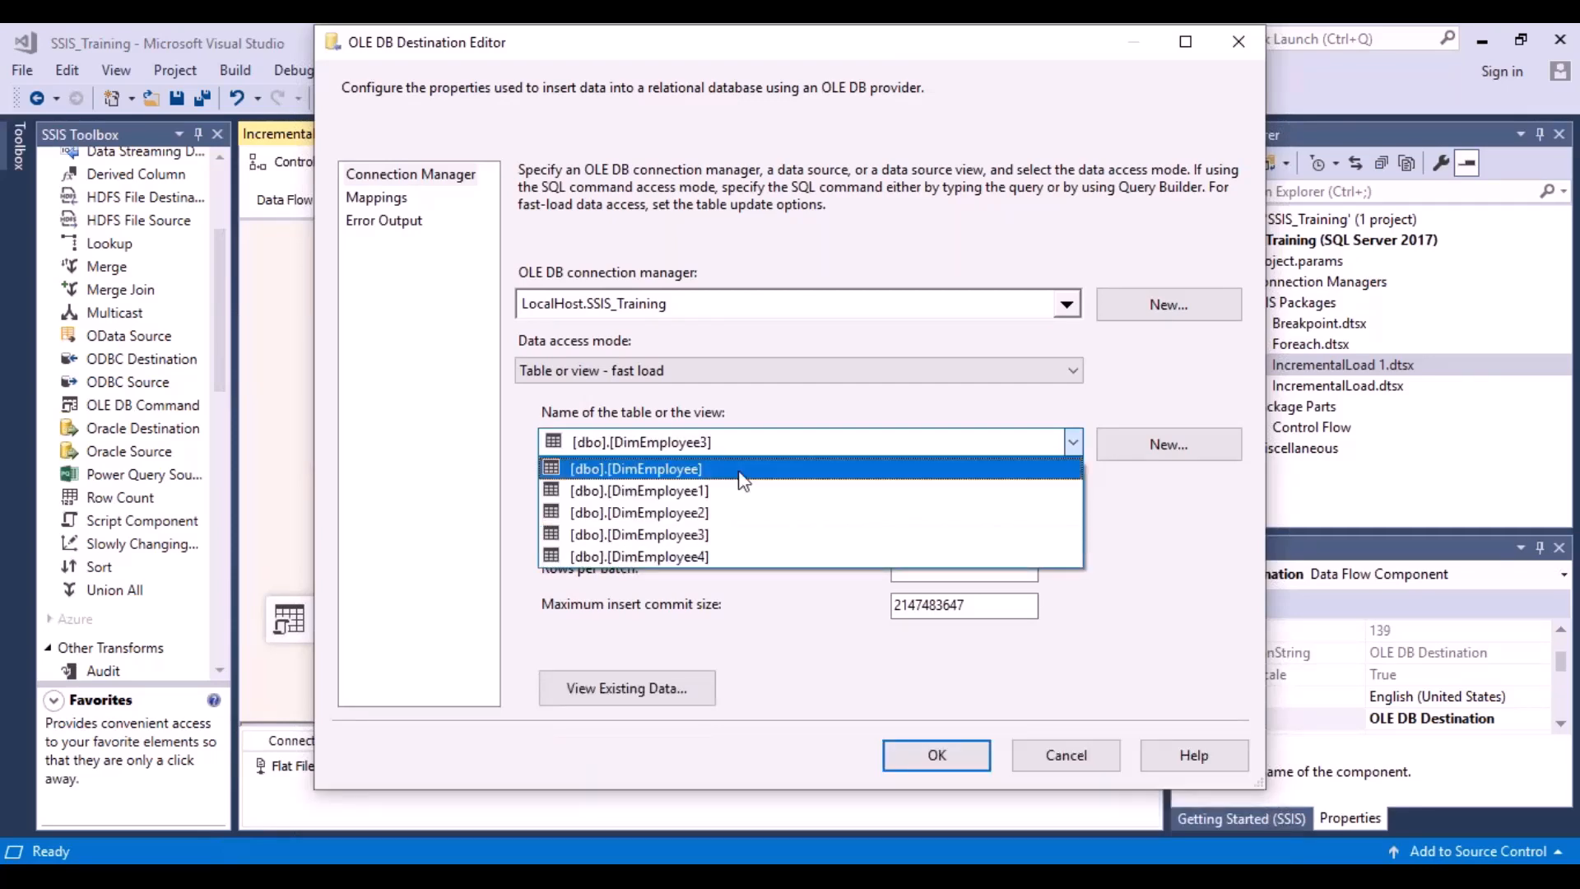
pyautogui.click(660, 512)
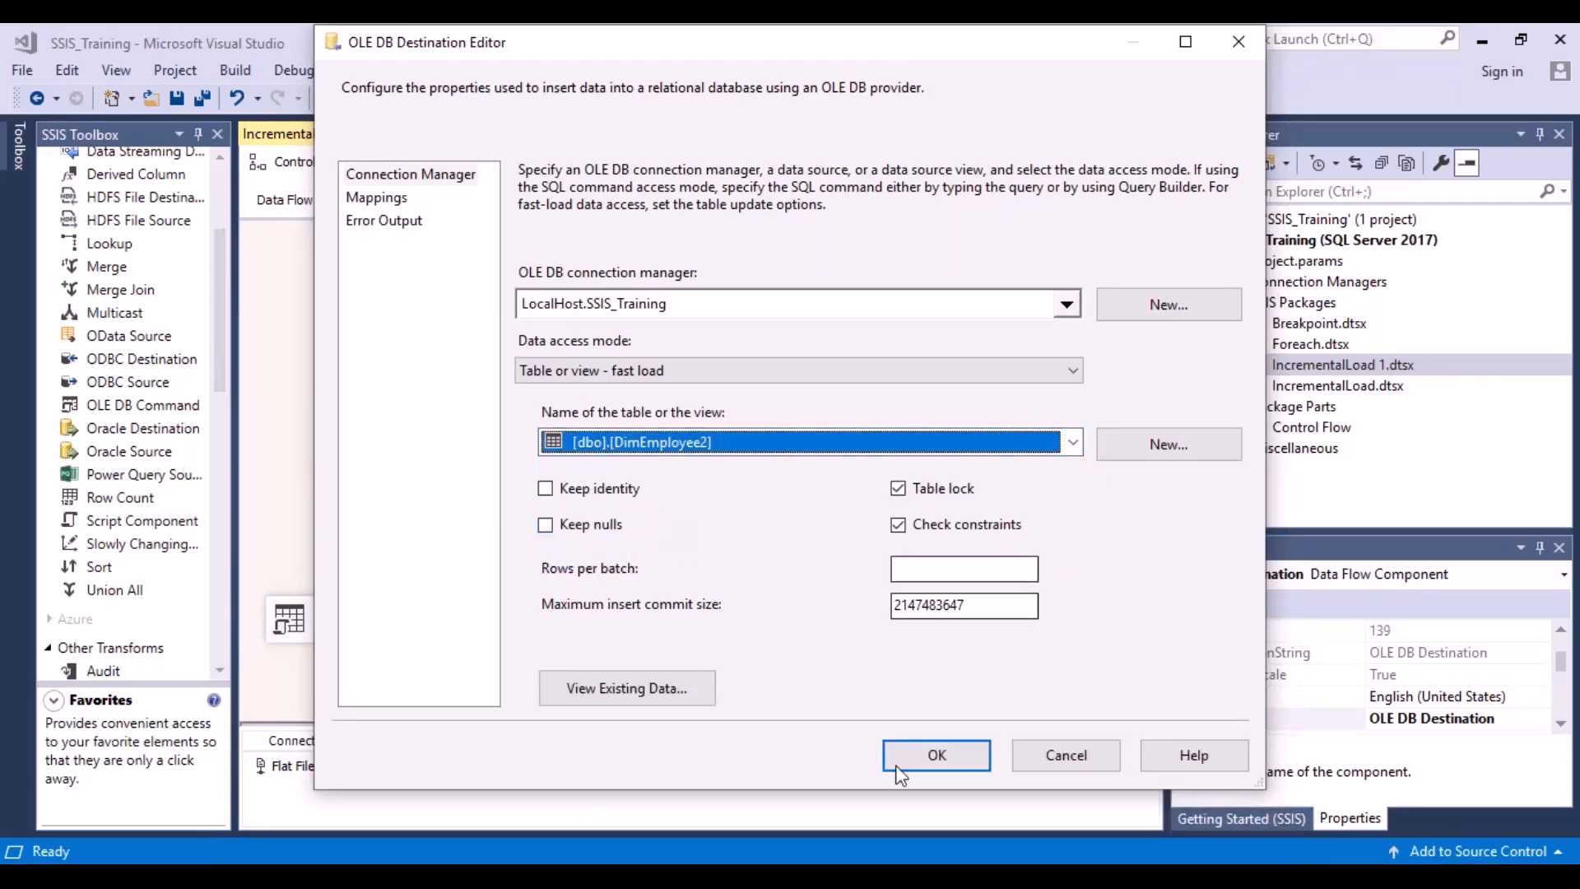
pyautogui.click(957, 757)
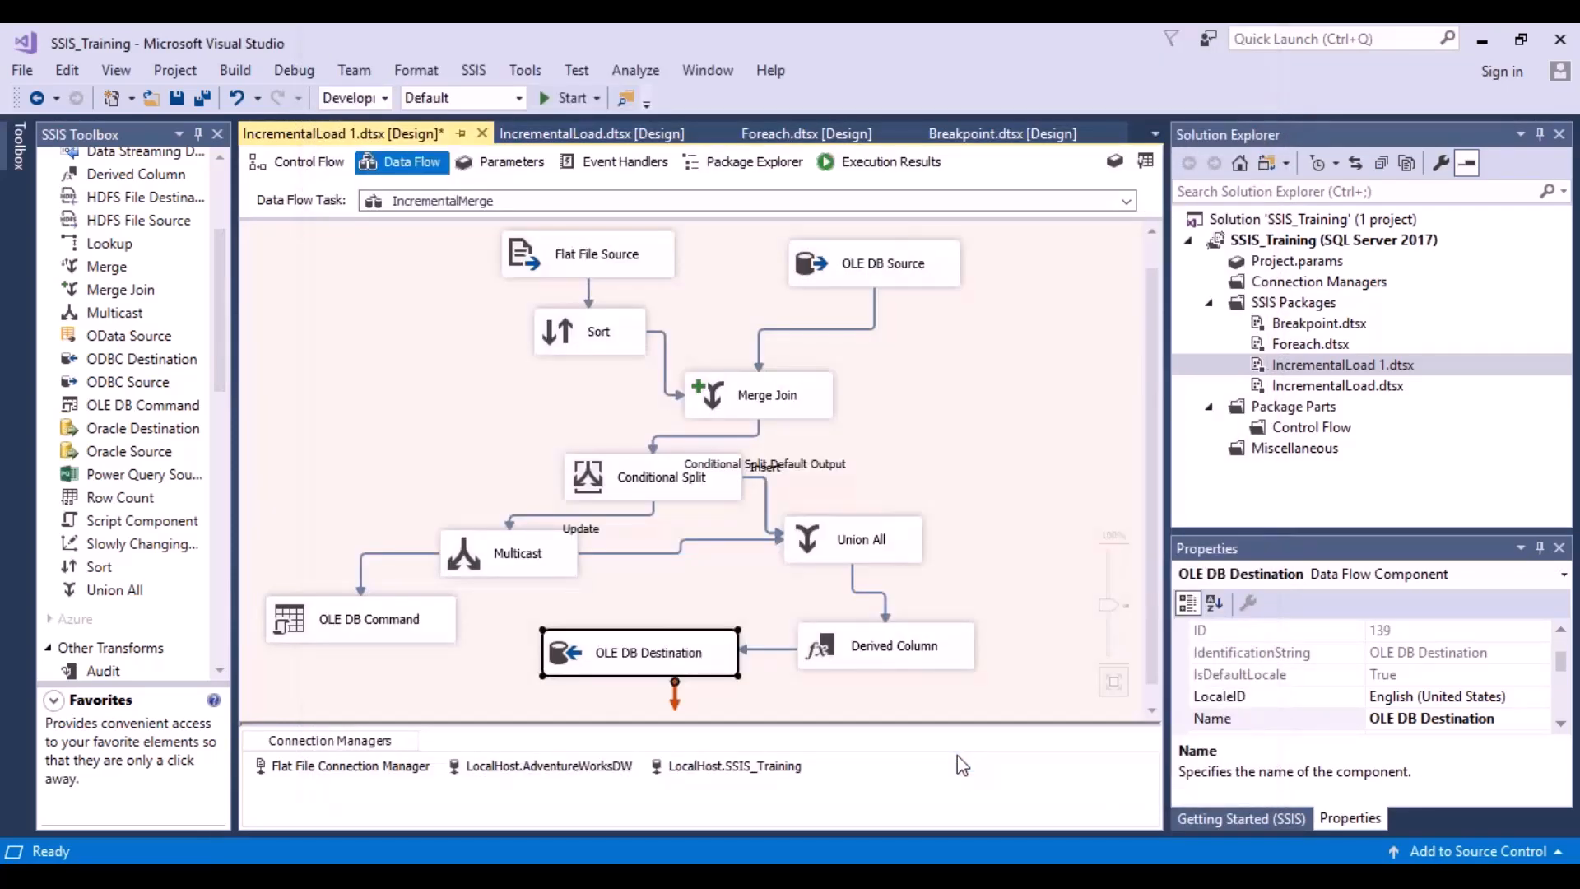
pyautogui.click(178, 98)
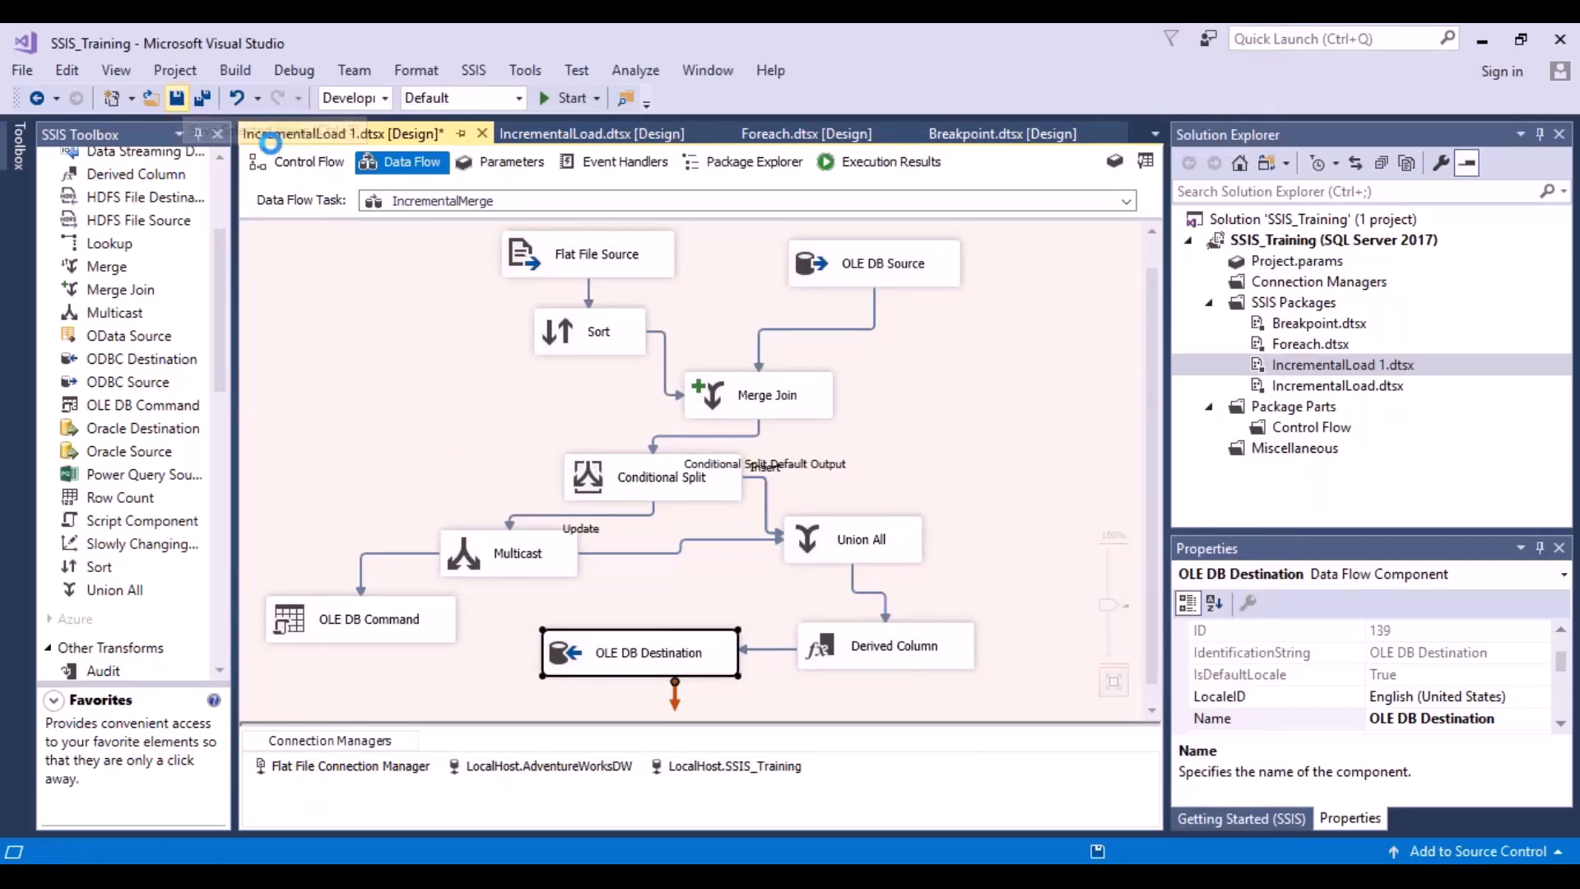
# Switch to SQL Server Management Studio, change the queried table to DimEmployee2, and run the select ordered by FirstName
pyautogui.click(1039, 876)
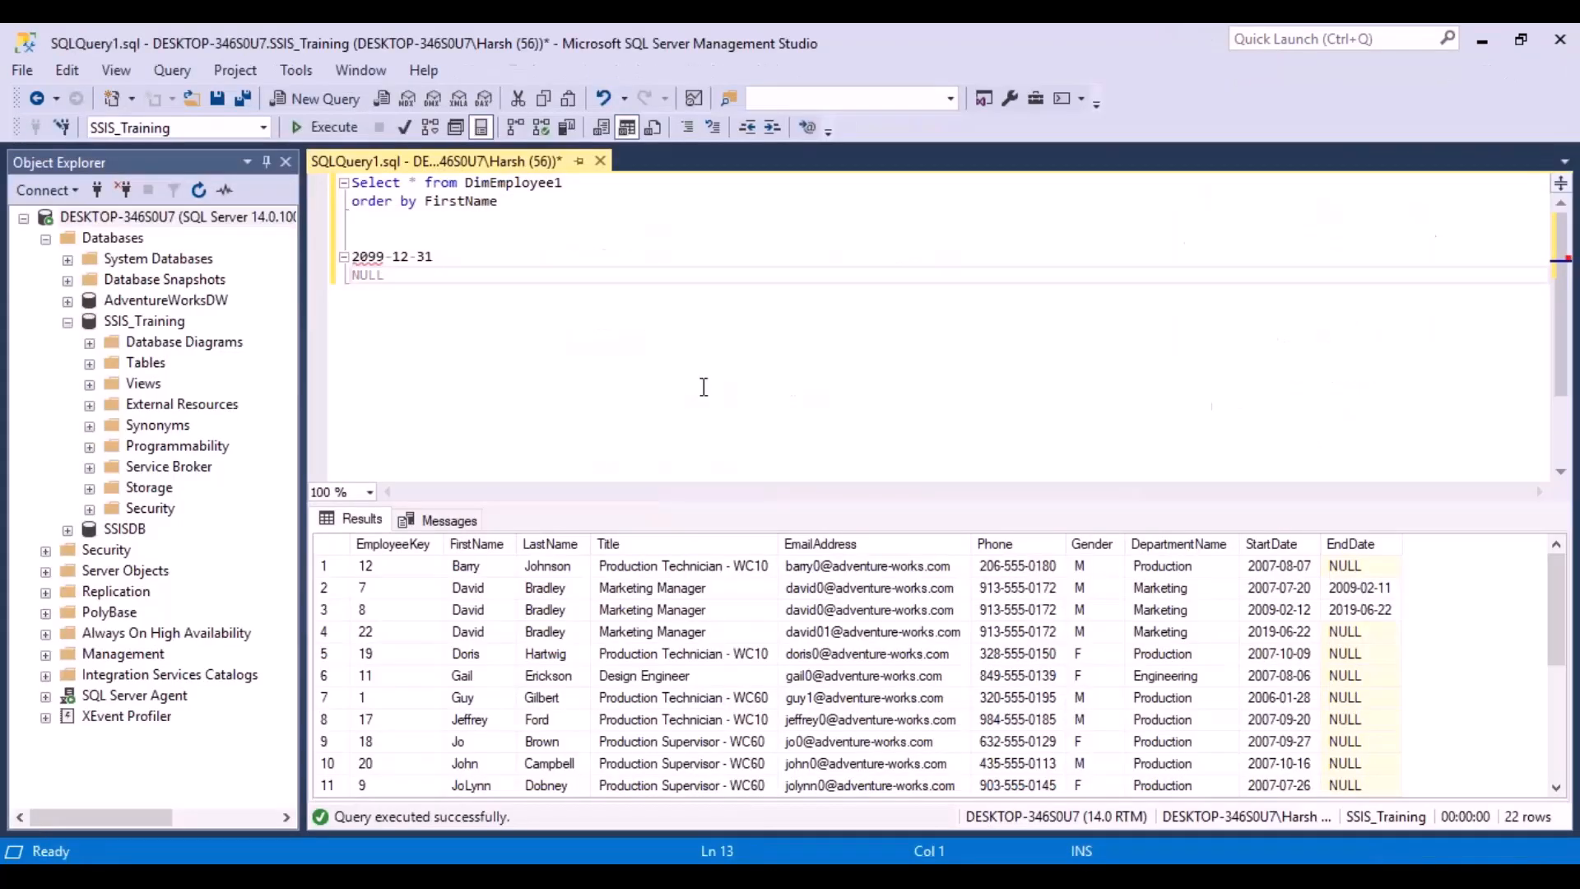
pyautogui.click(576, 190)
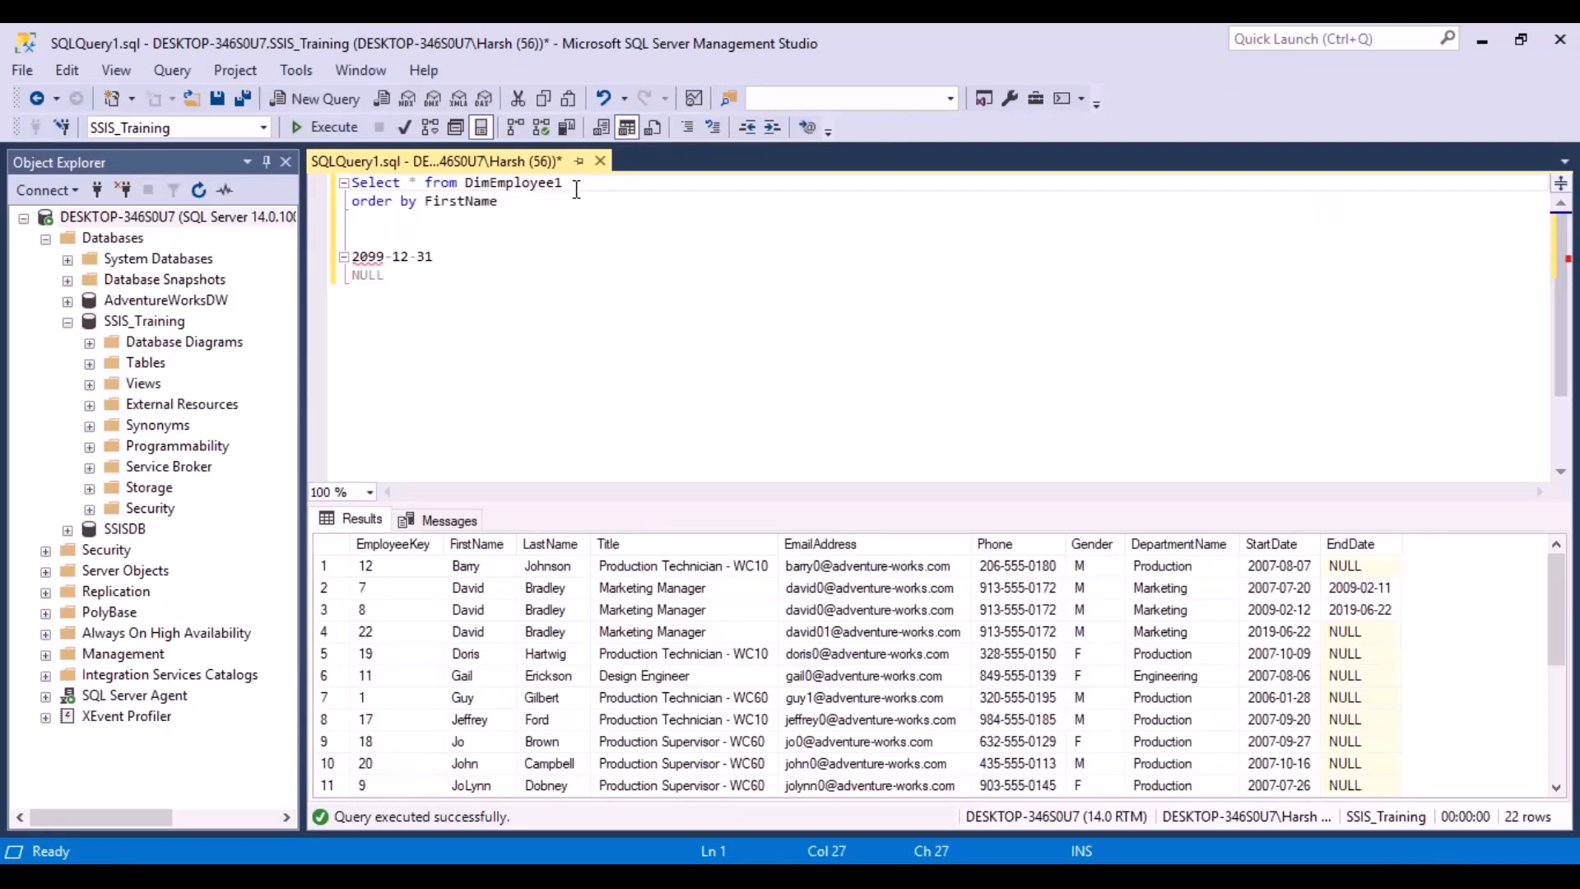
pyautogui.press('BackSpace')
pyautogui.write('2')
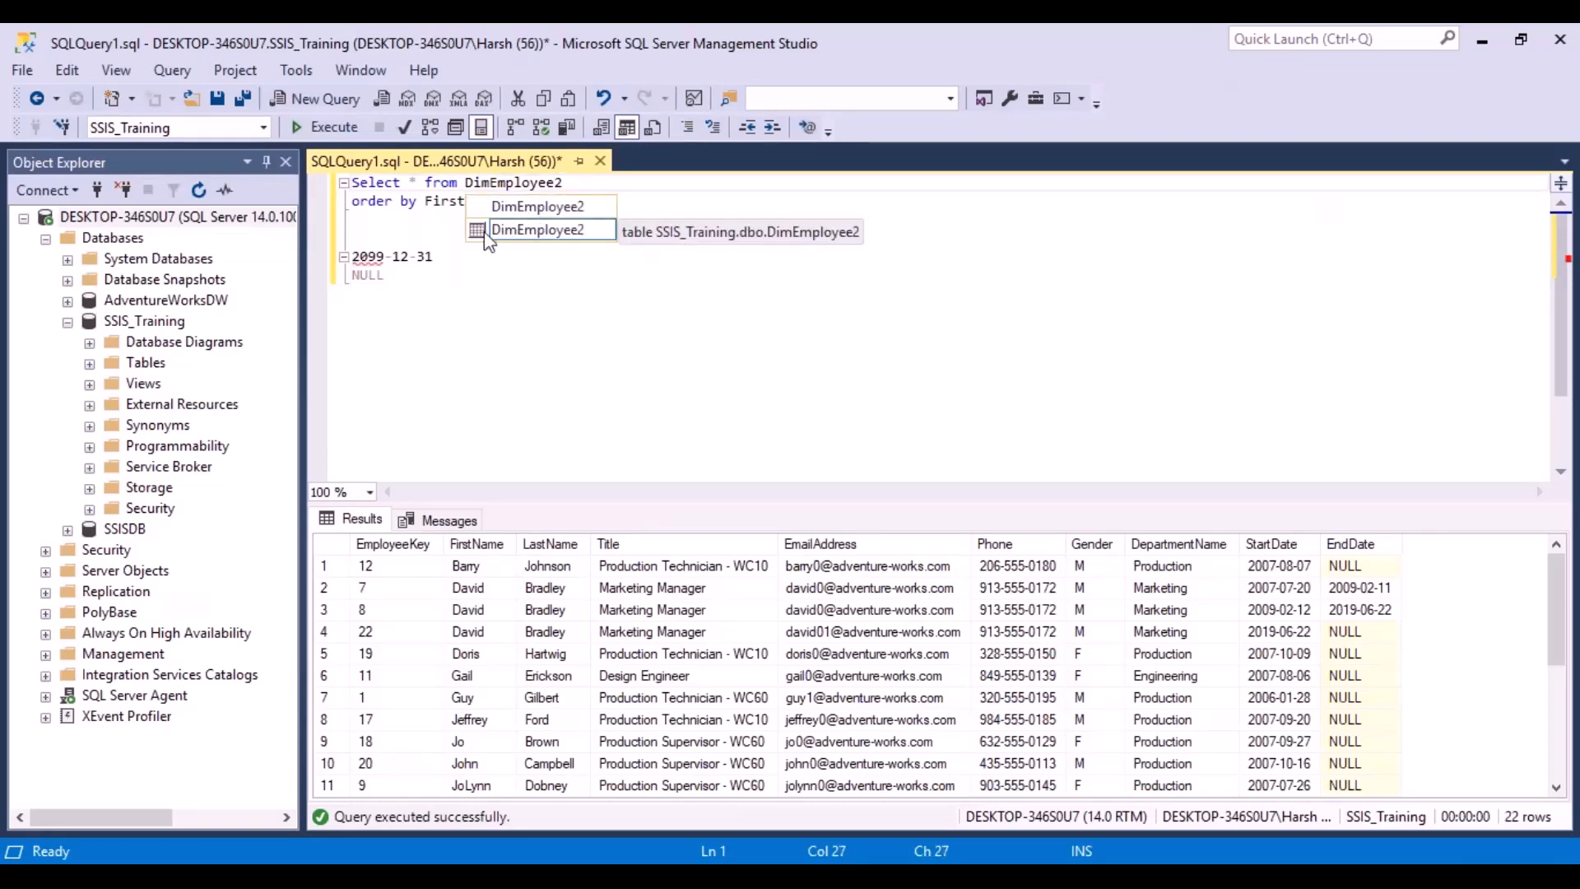
pyautogui.click(503, 201)
pyautogui.moveTo(503, 201); pyautogui.dragTo(338, 181)
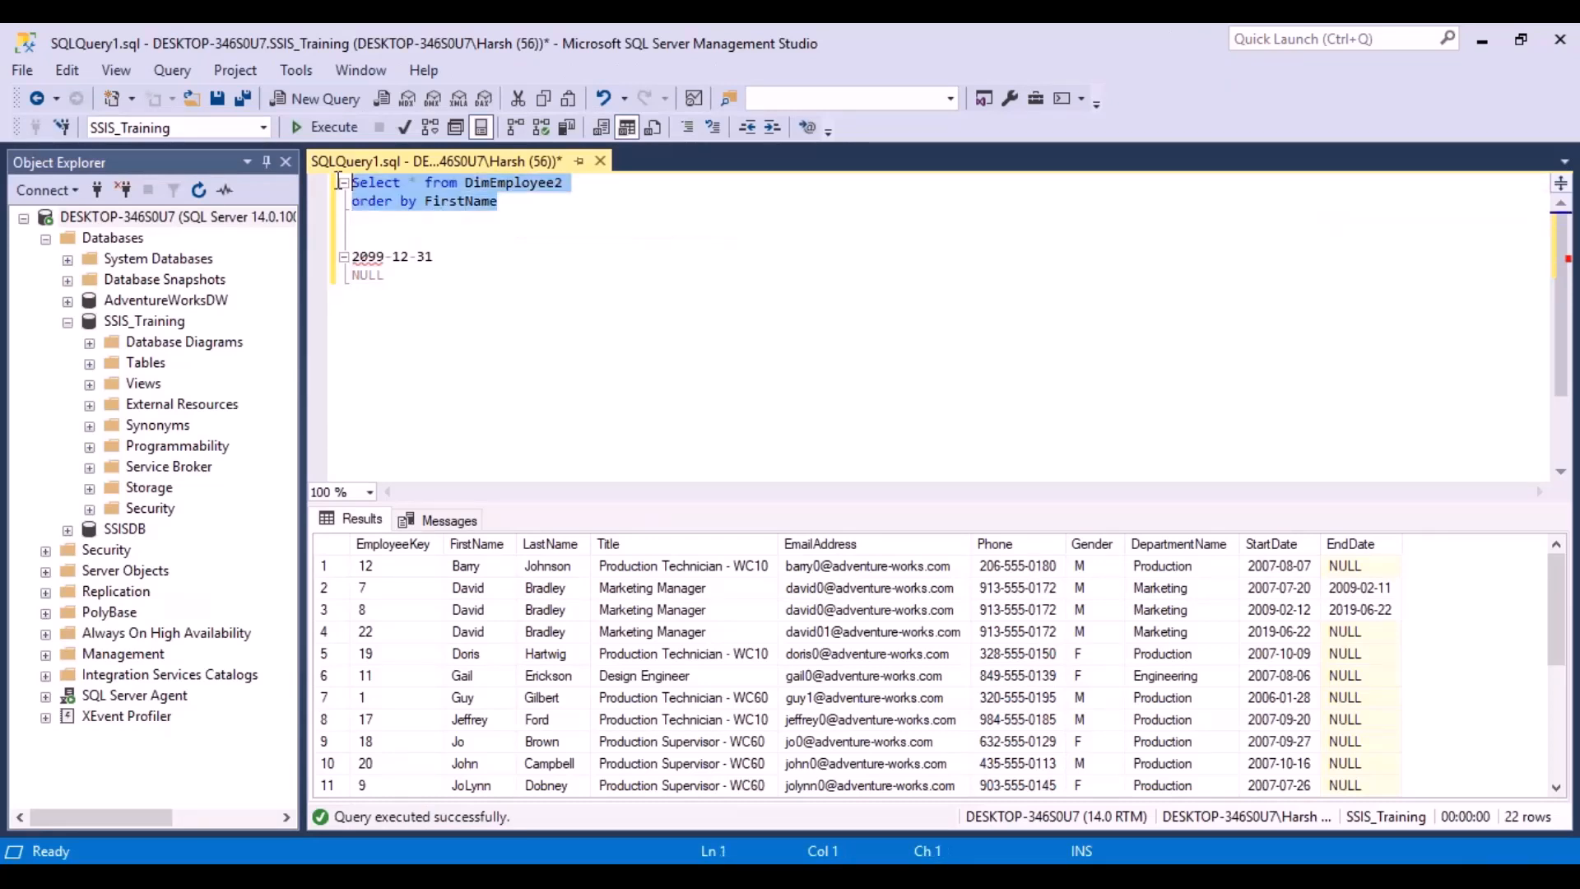
pyautogui.click(332, 127)
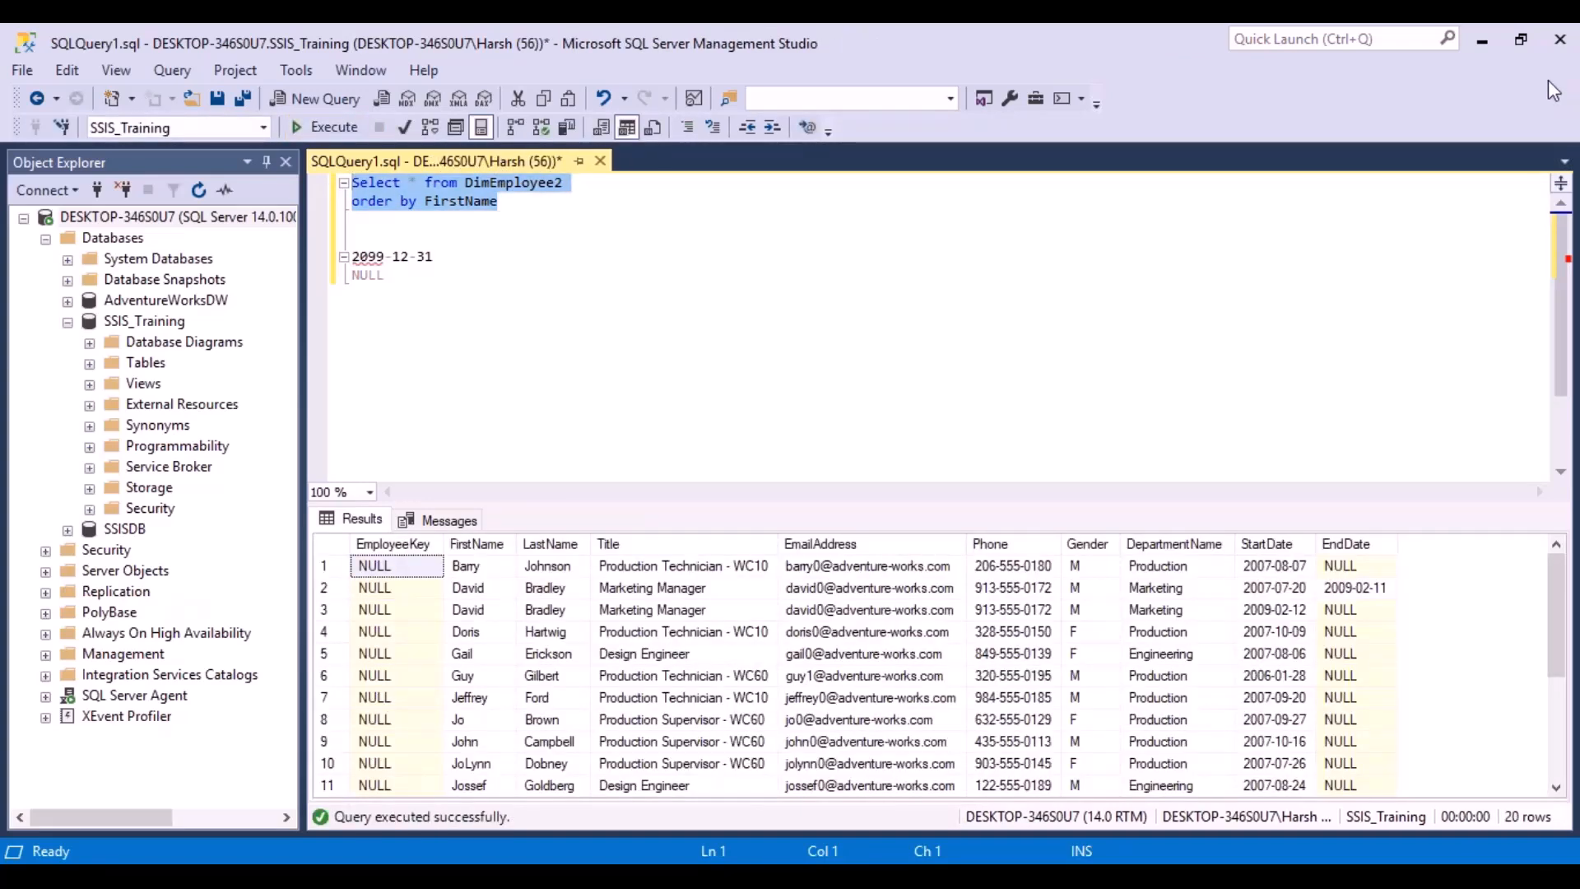
# Examine rows 2 and 3 of the DimEmployee2 results, the two existing records of the same employee
pyautogui.hotkey('alt', 'Tab')
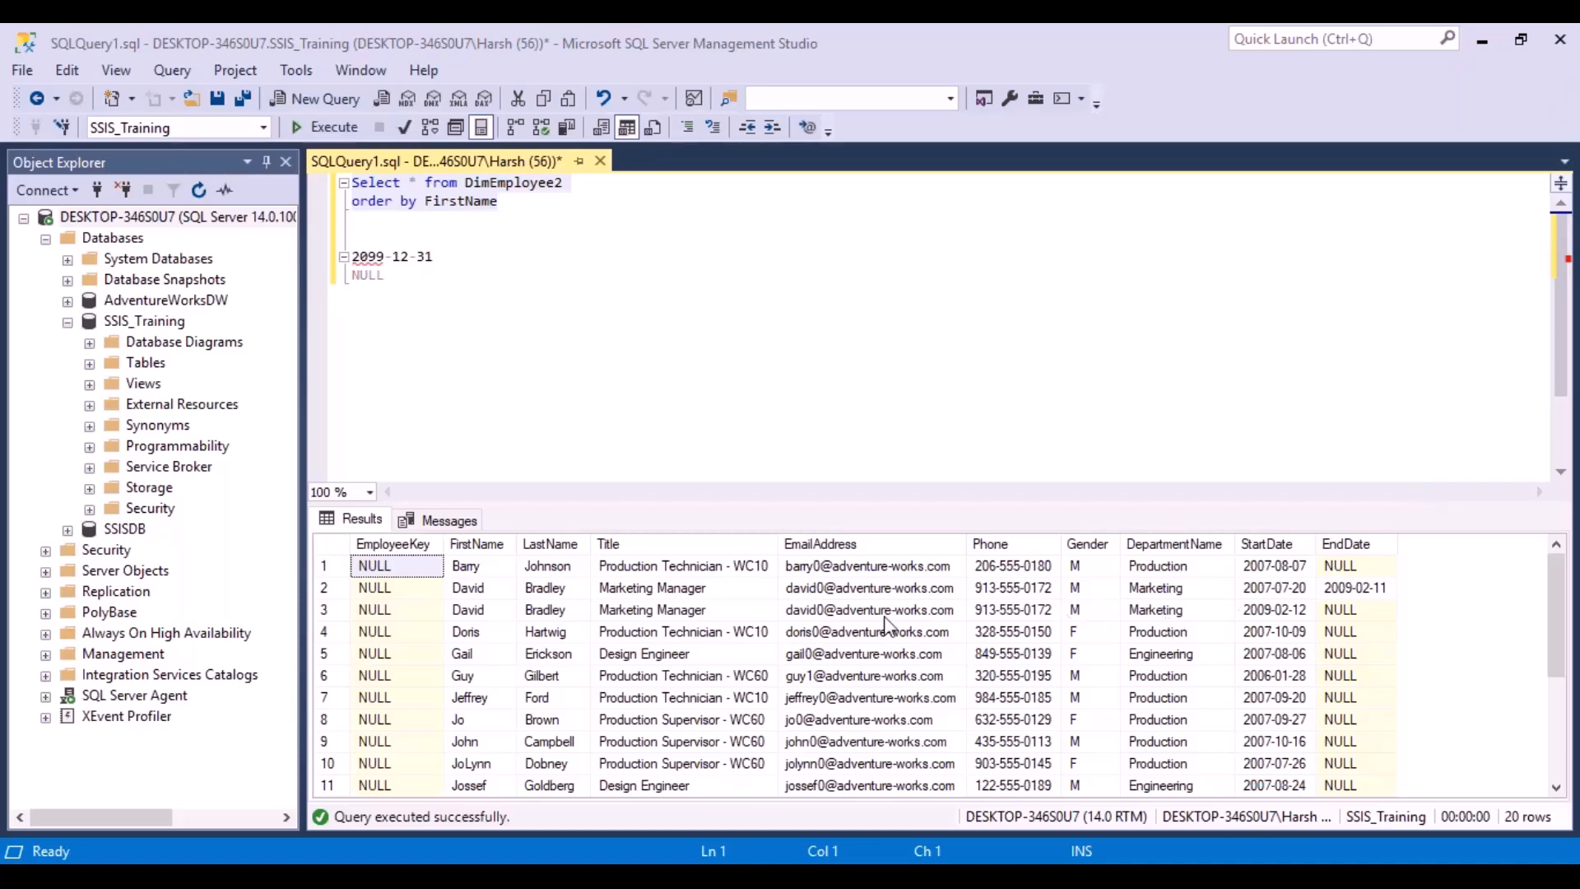
pyautogui.click(334, 589)
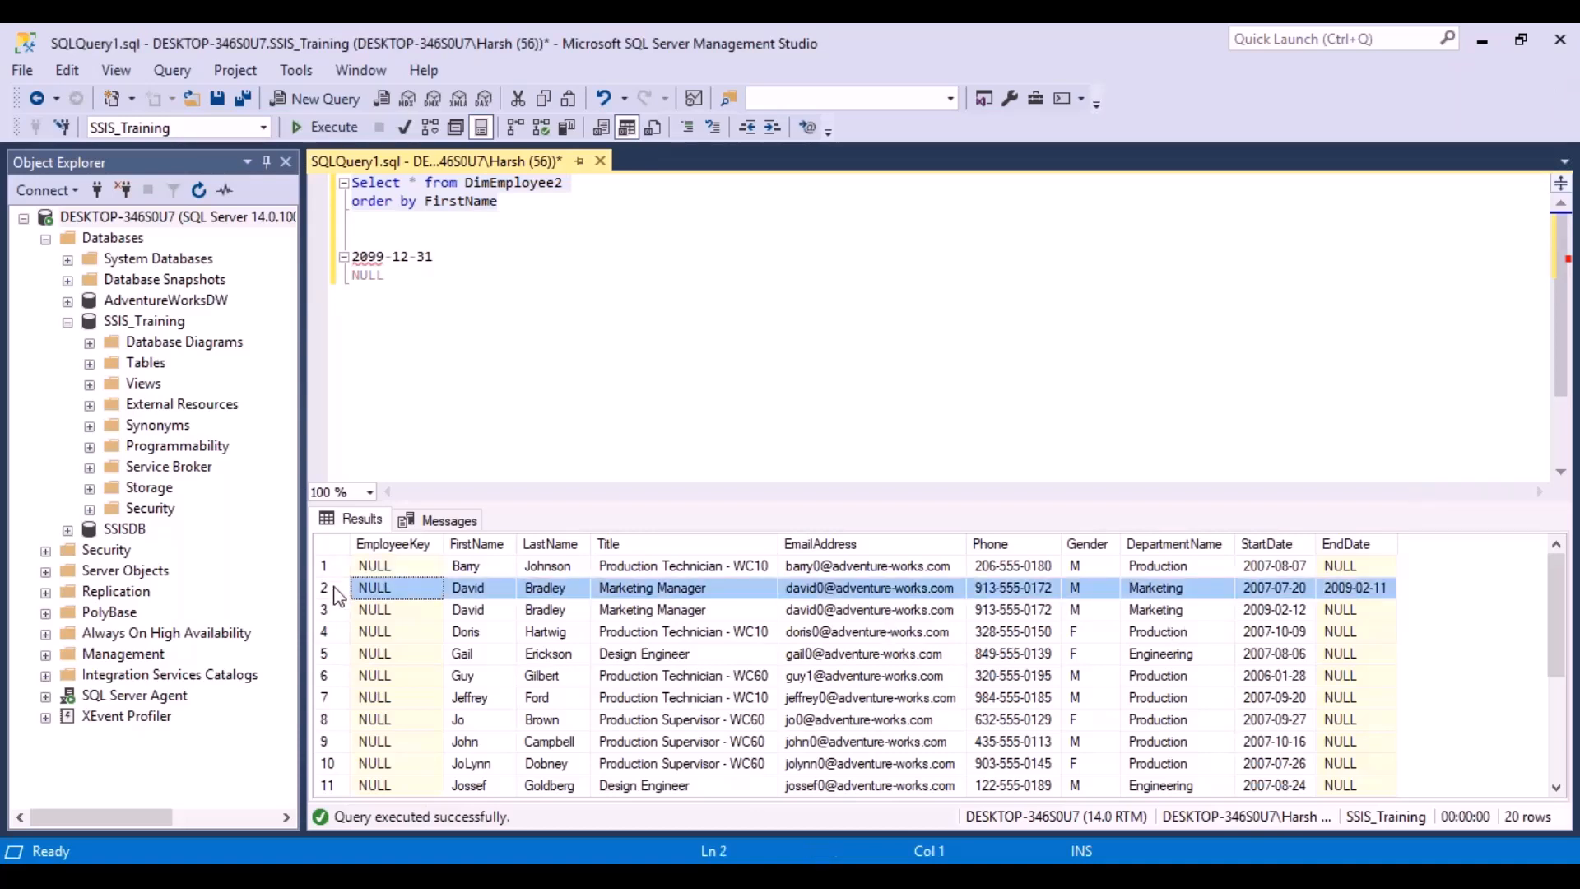
pyautogui.click(337, 612)
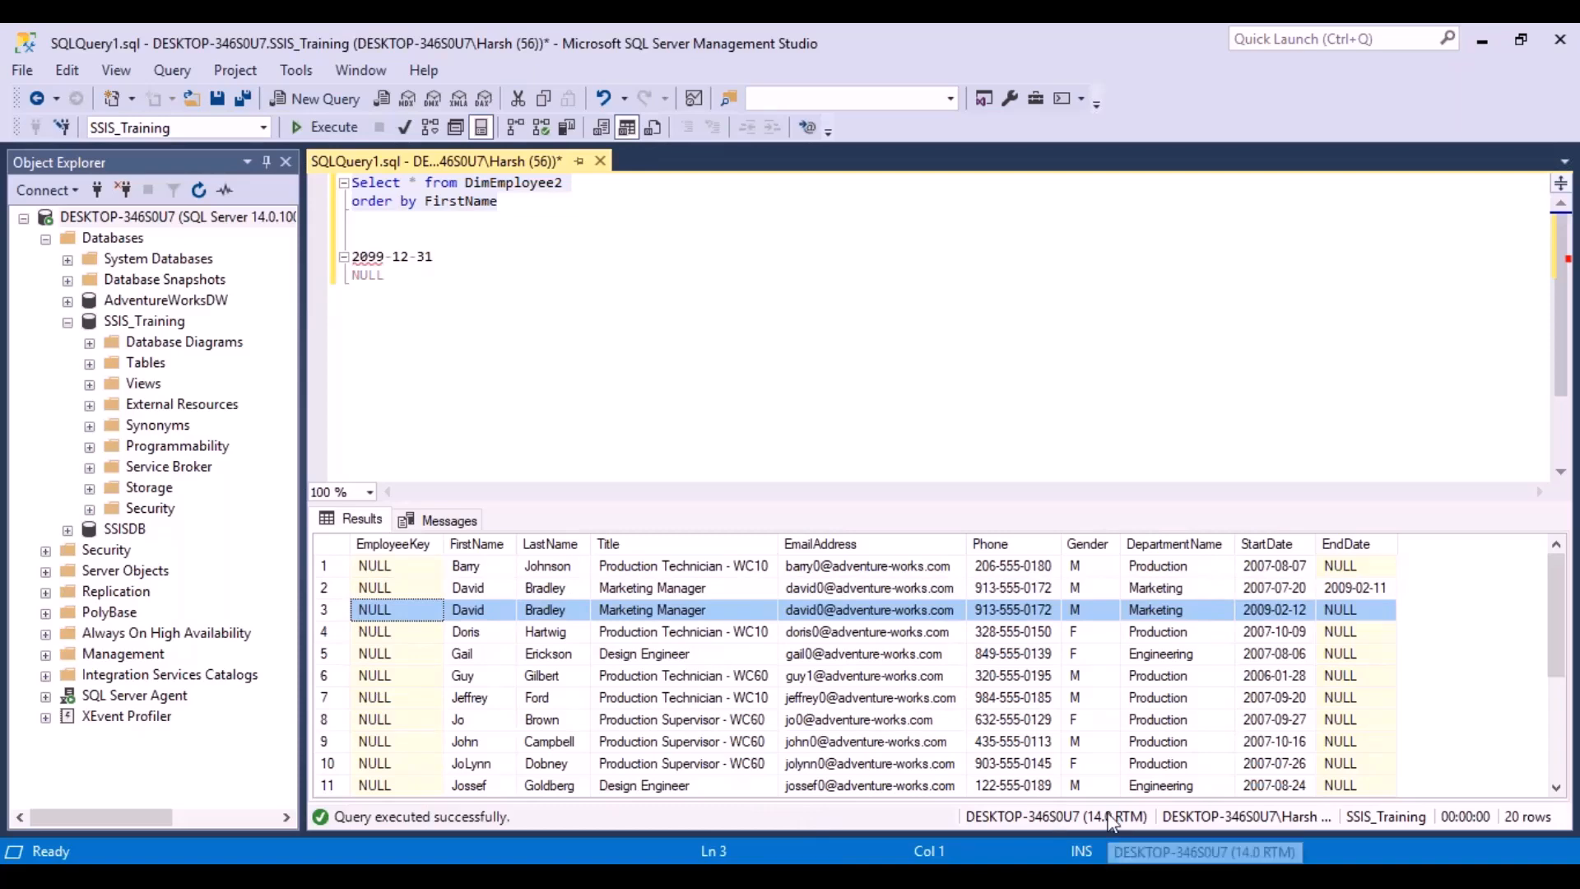
# Switch back to Visual Studio and execute only the IncrementalMerge data flow task from the package's control flow
pyautogui.hotkey('alt', 'Tab')
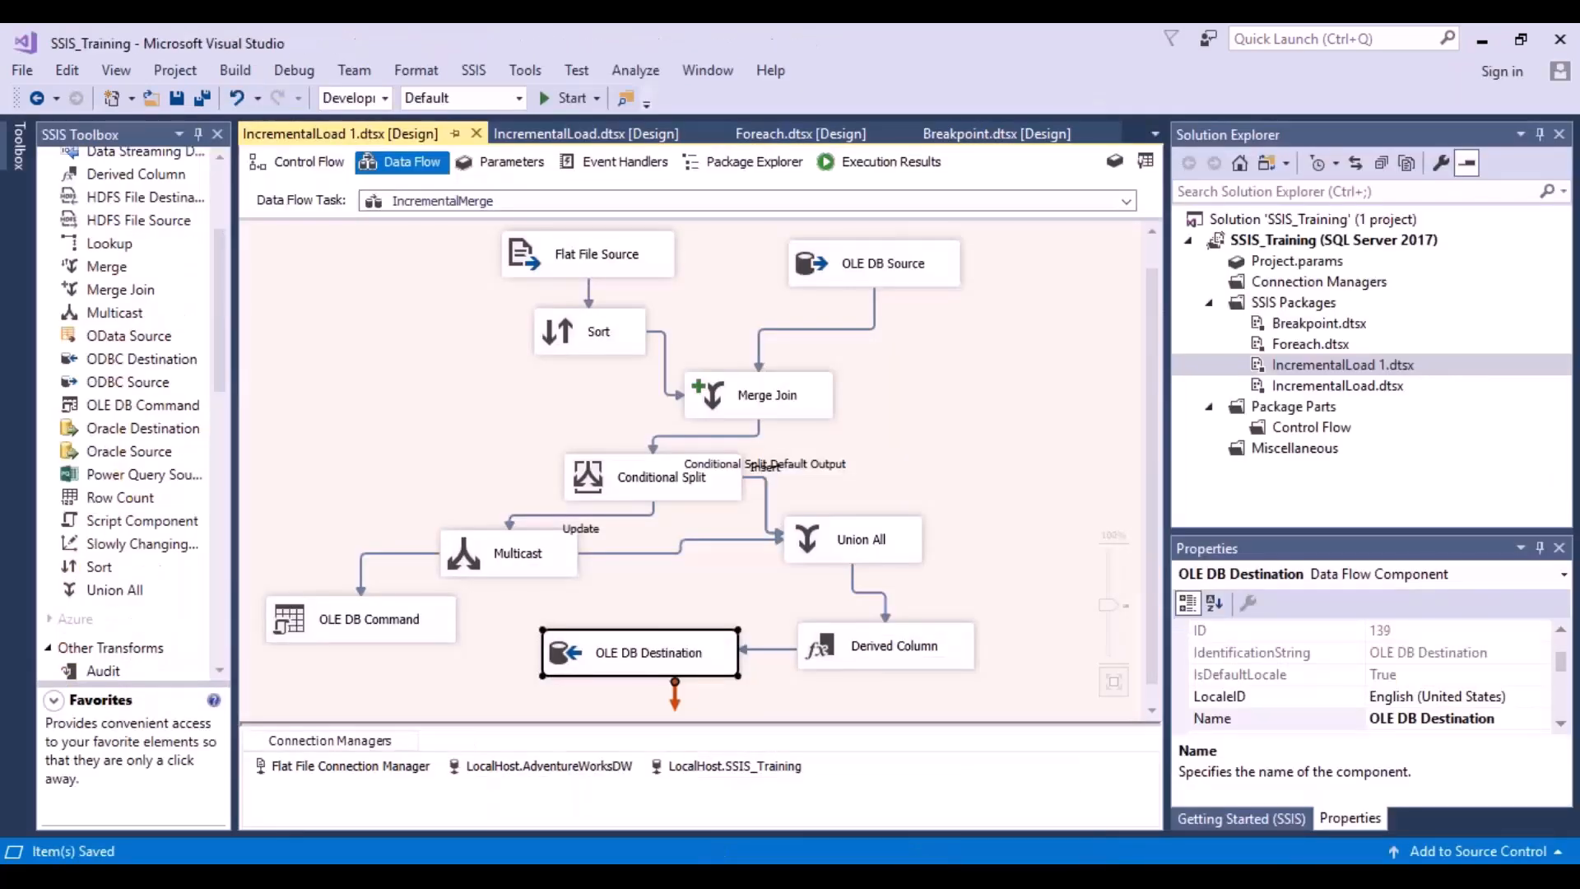
pyautogui.click(296, 163)
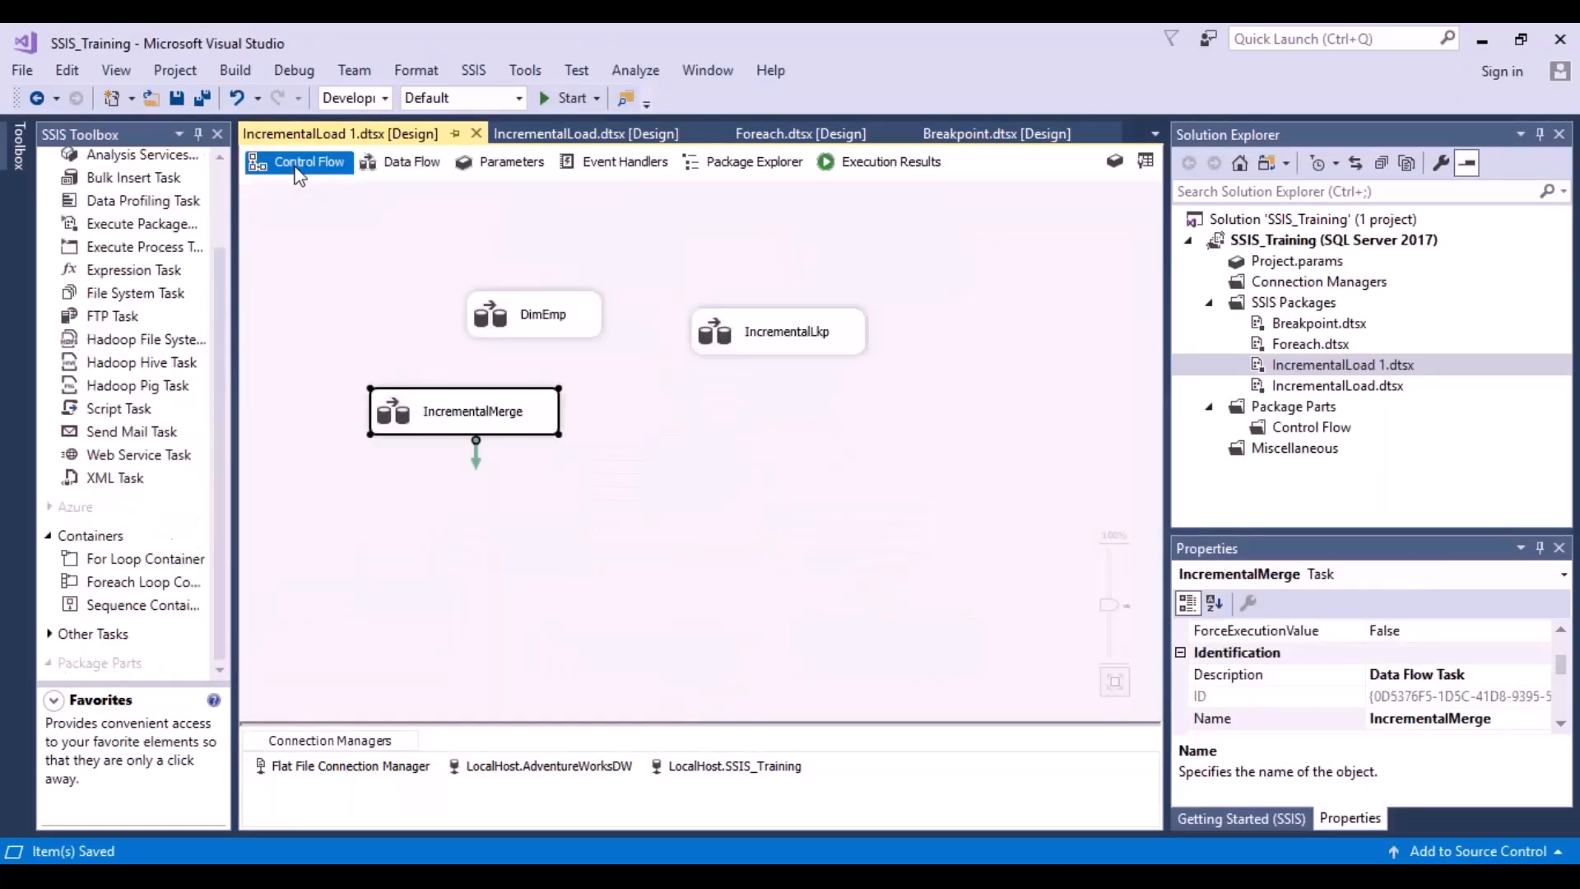
pyautogui.click(460, 428)
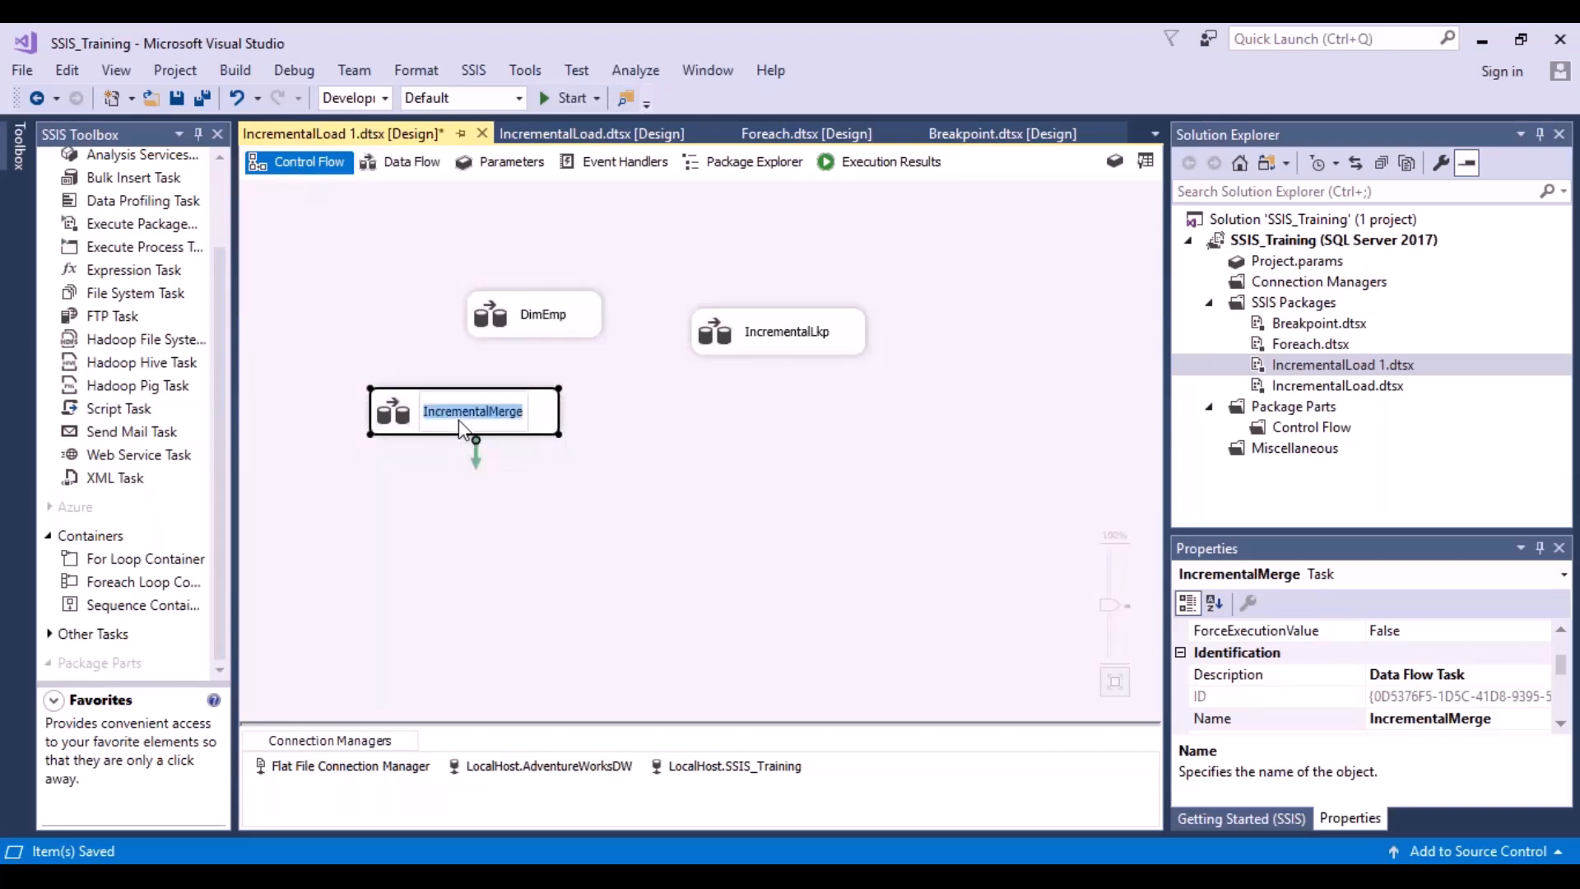
pyautogui.rightClick(461, 428)
pyautogui.click(411, 429)
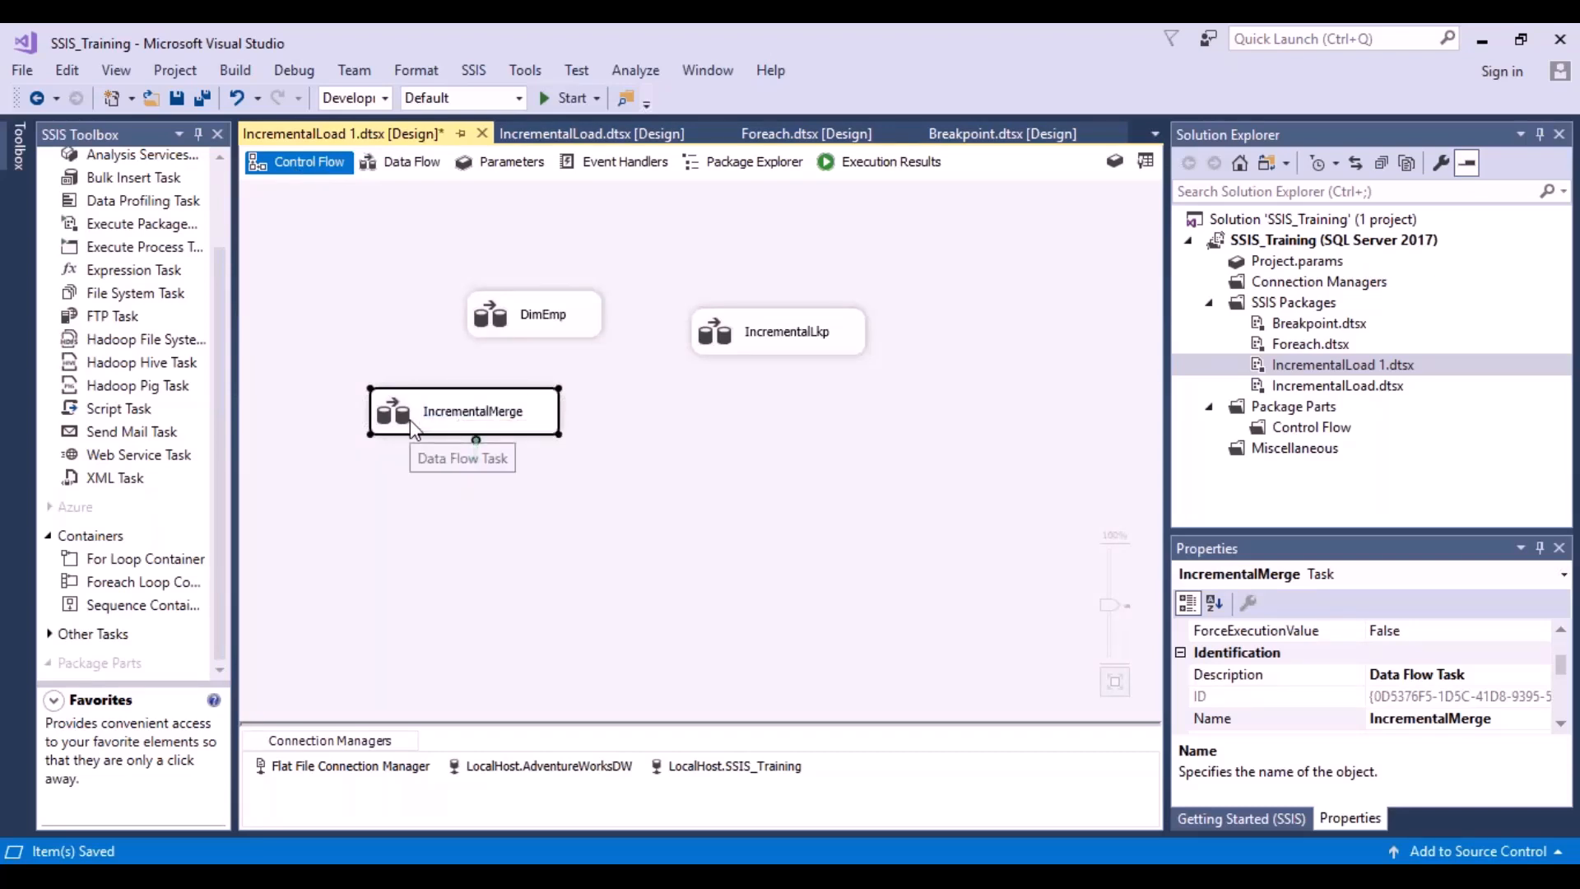
pyautogui.rightClick(412, 420)
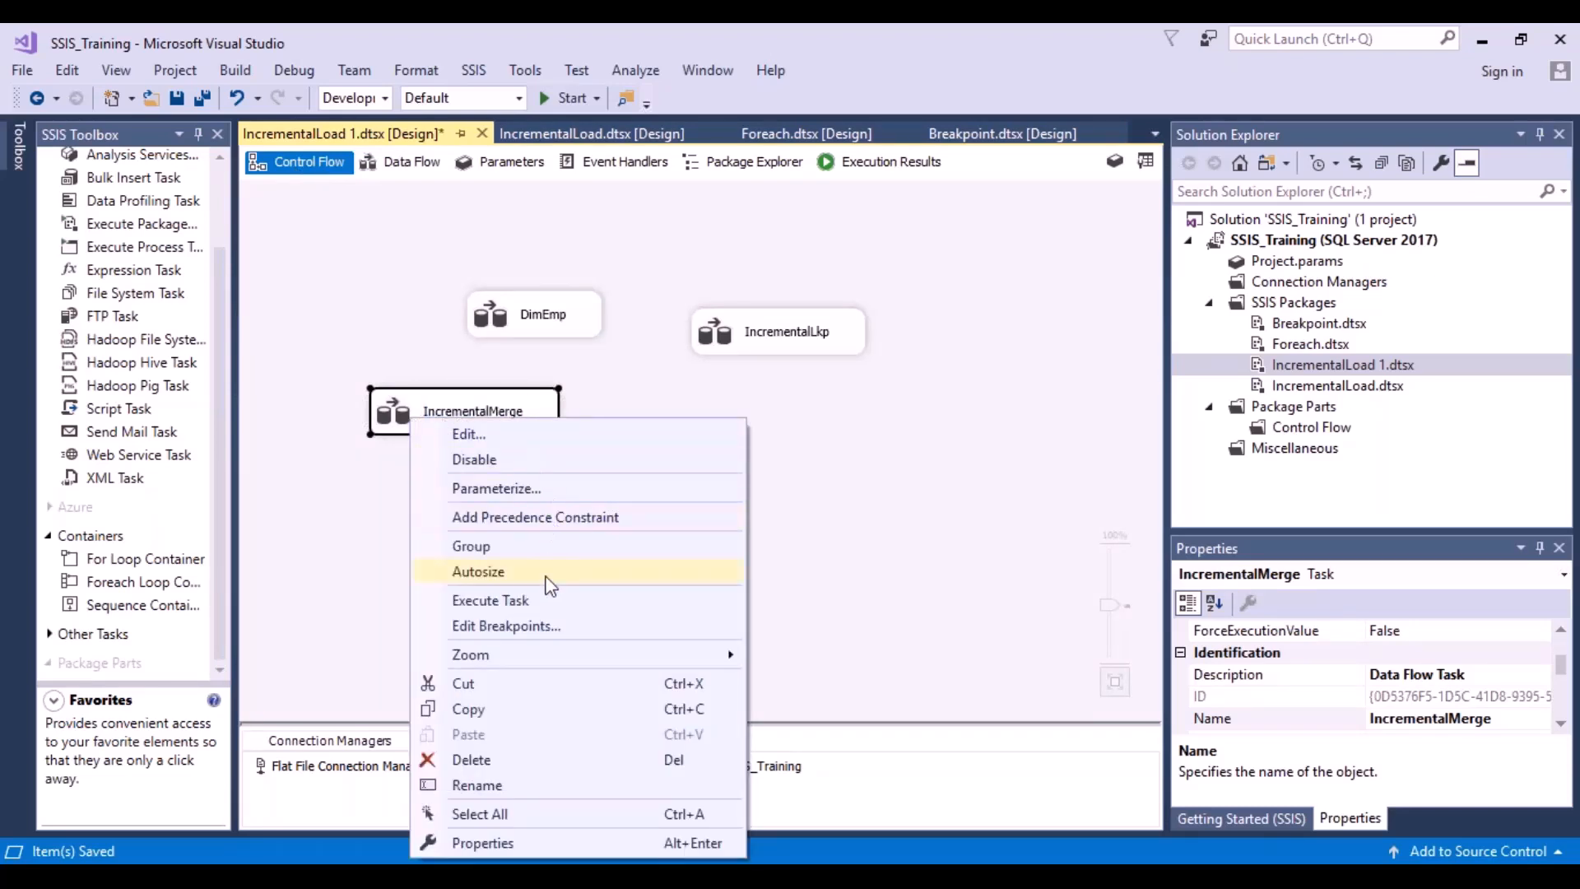
pyautogui.click(532, 600)
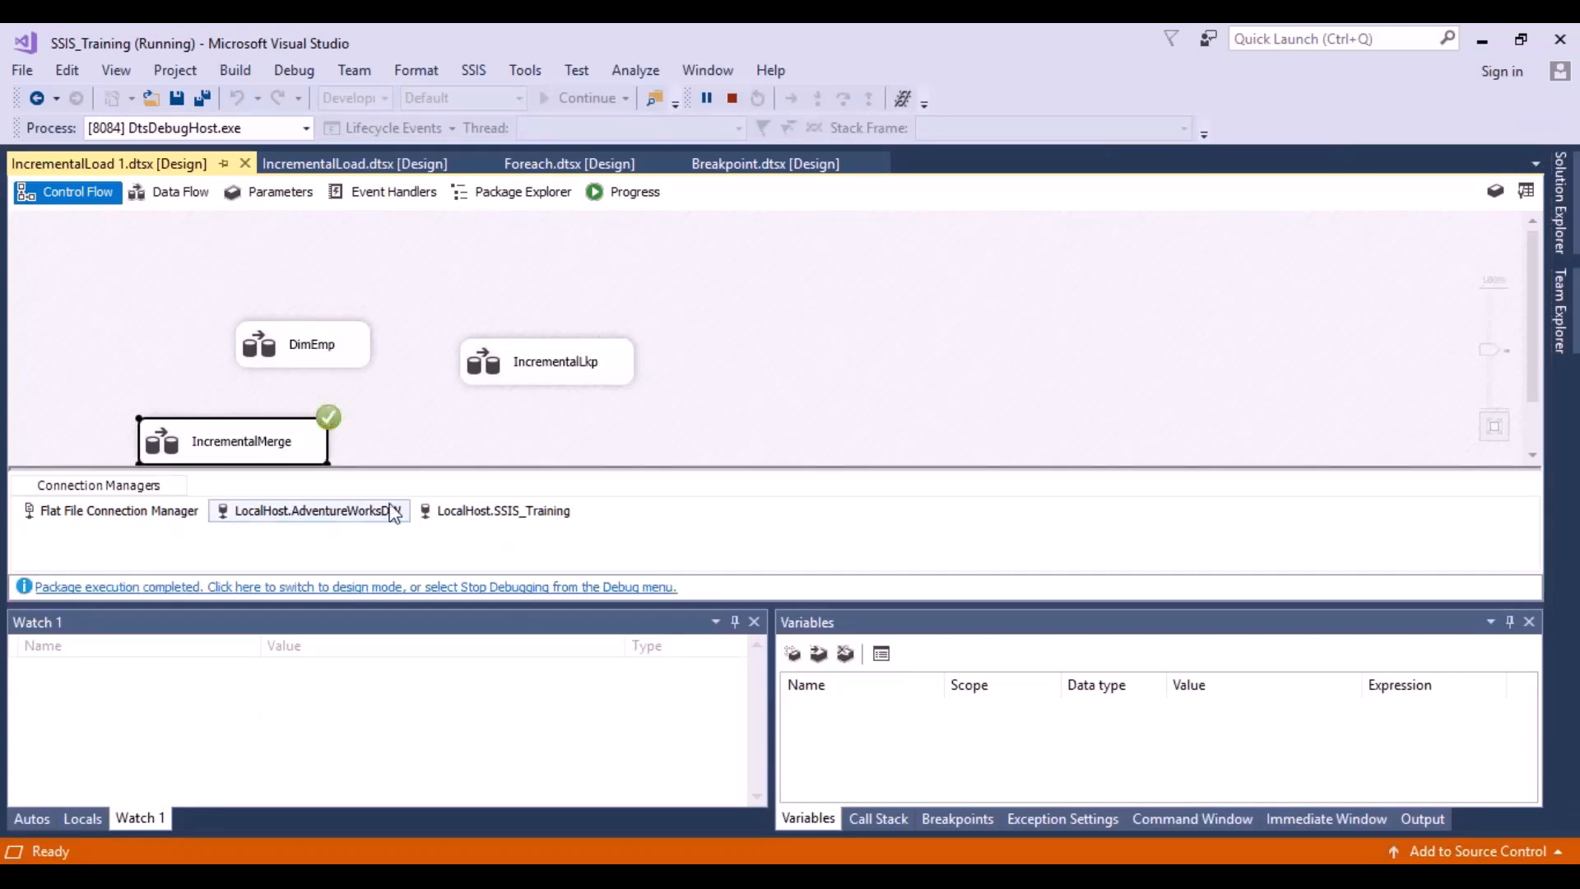
# Examine the row counts passing through the executed IncrementalMerge data flow, from both sources through Conditional Split and Union All to OLE DB Destination
pyautogui.click(196, 199)
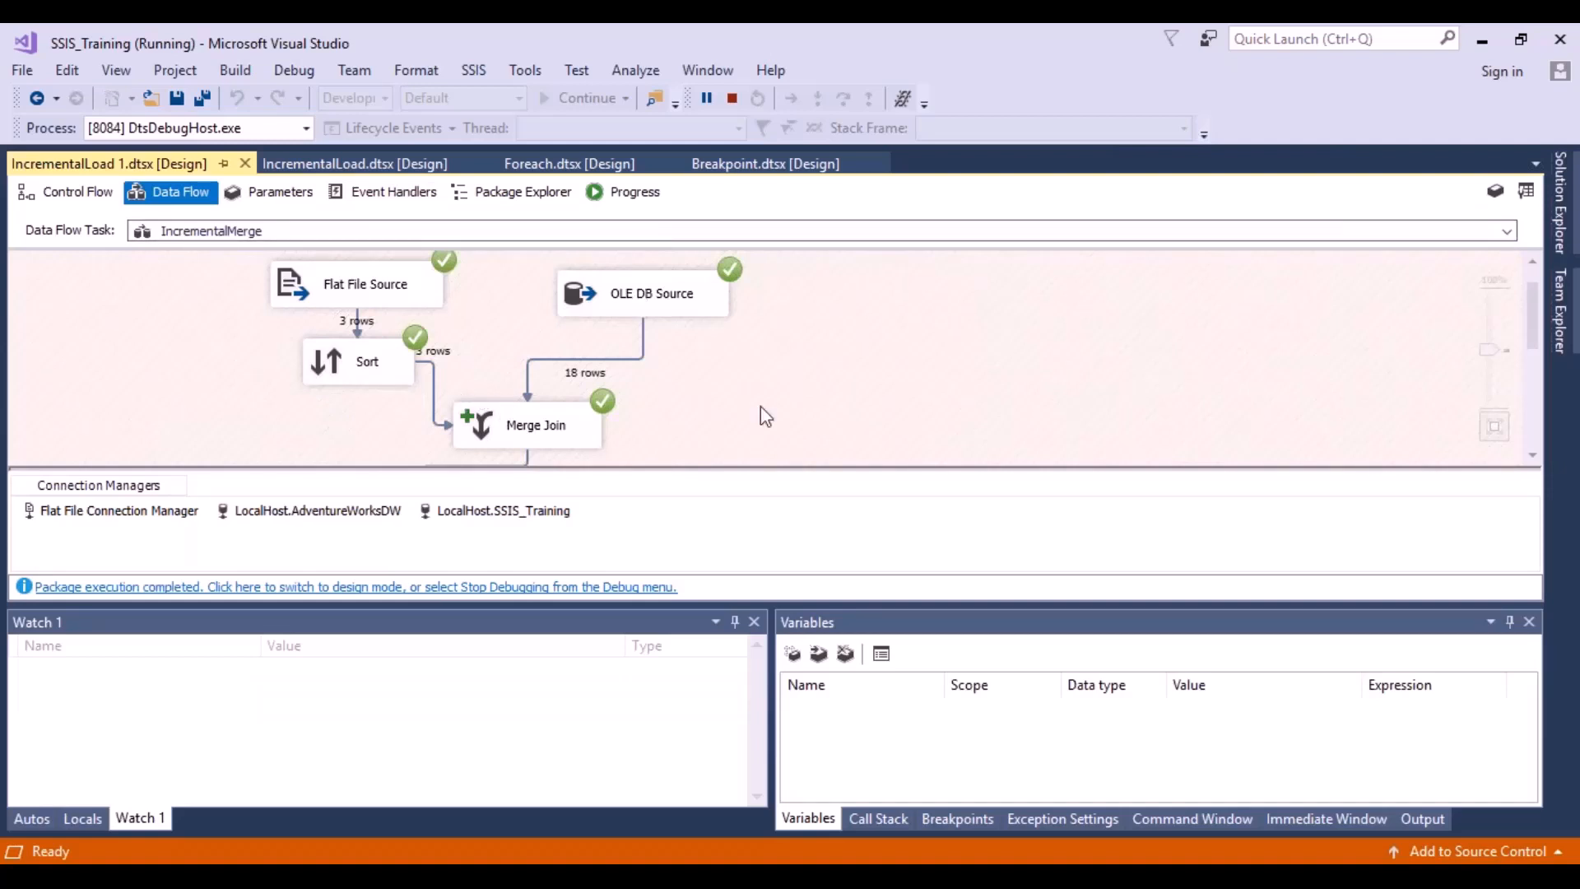
pyautogui.click(1532, 459)
pyautogui.click(1531, 459)
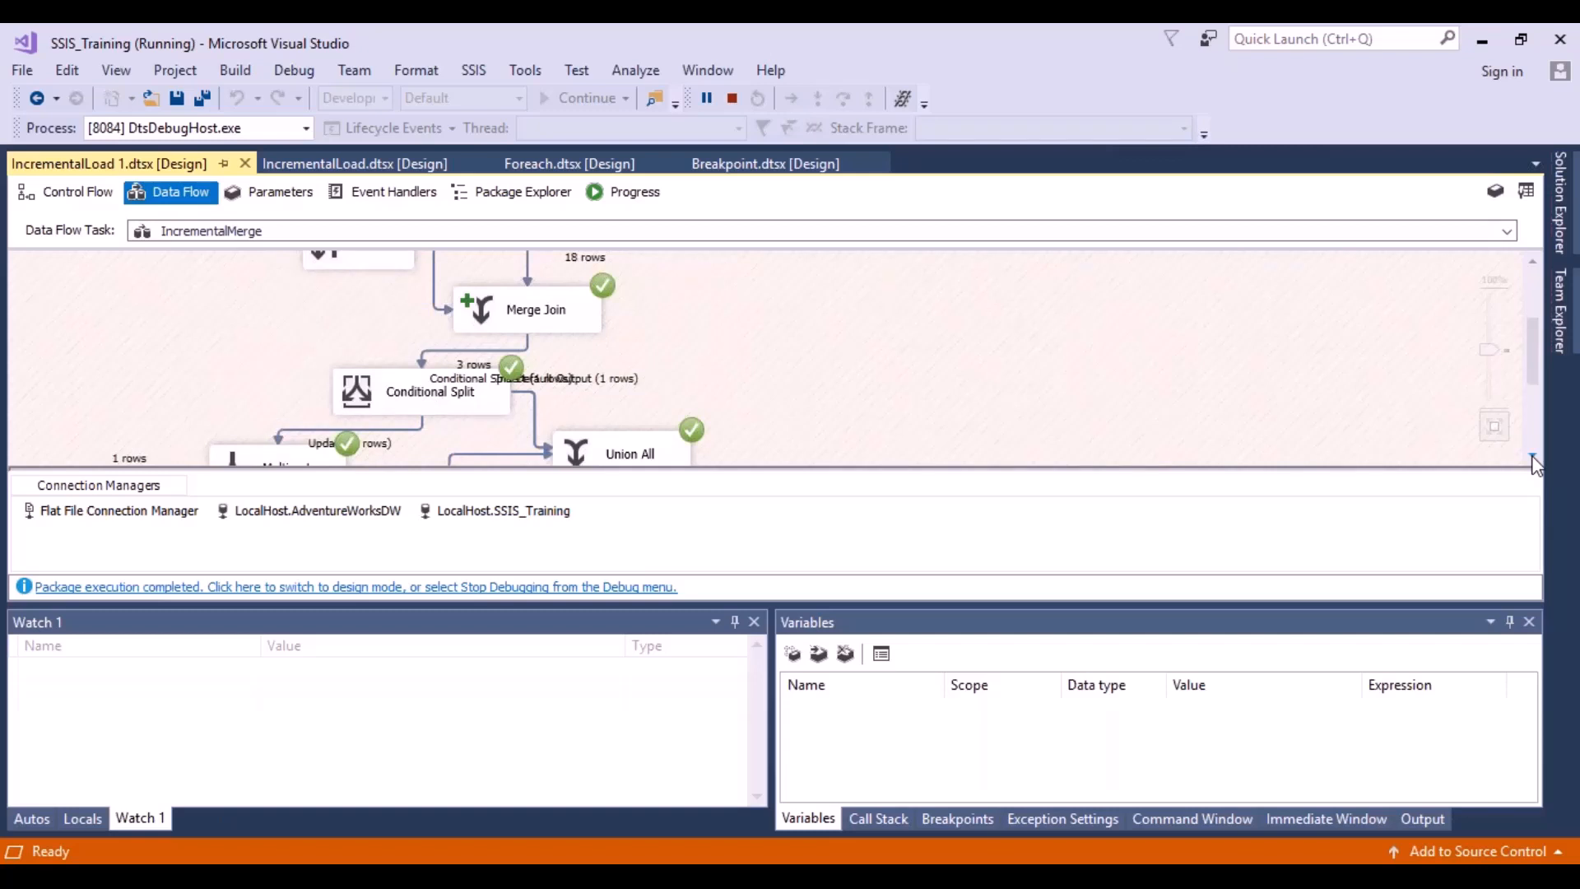
pyautogui.click(1532, 459)
pyautogui.click(1531, 459)
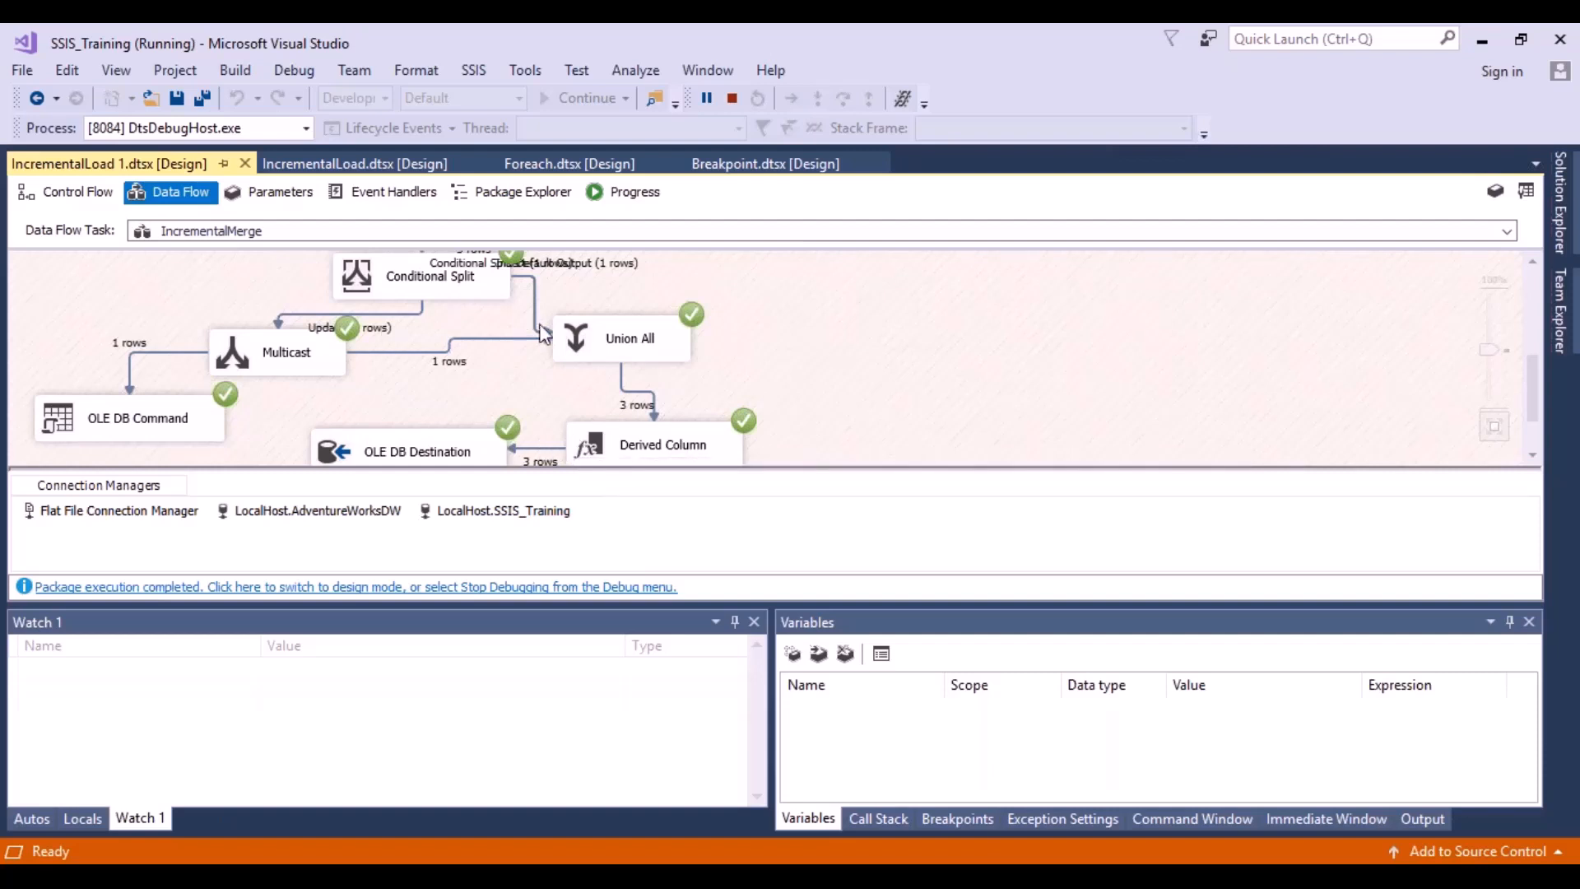
pyautogui.click(1532, 458)
pyautogui.click(1532, 457)
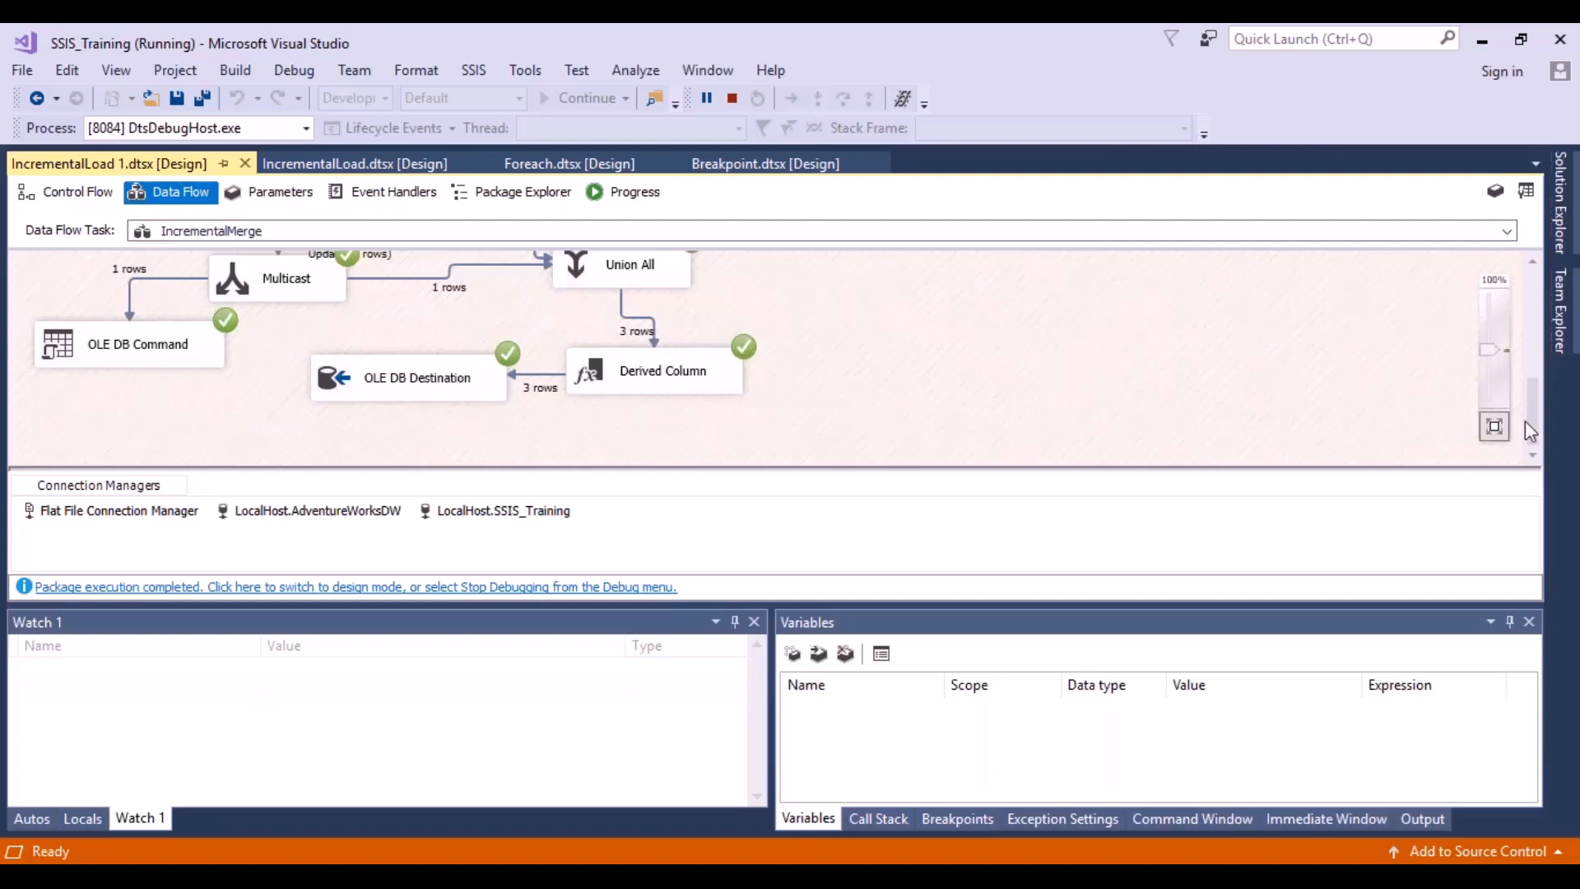
pyautogui.moveTo(1530, 425); pyautogui.dragTo(1531, 397)
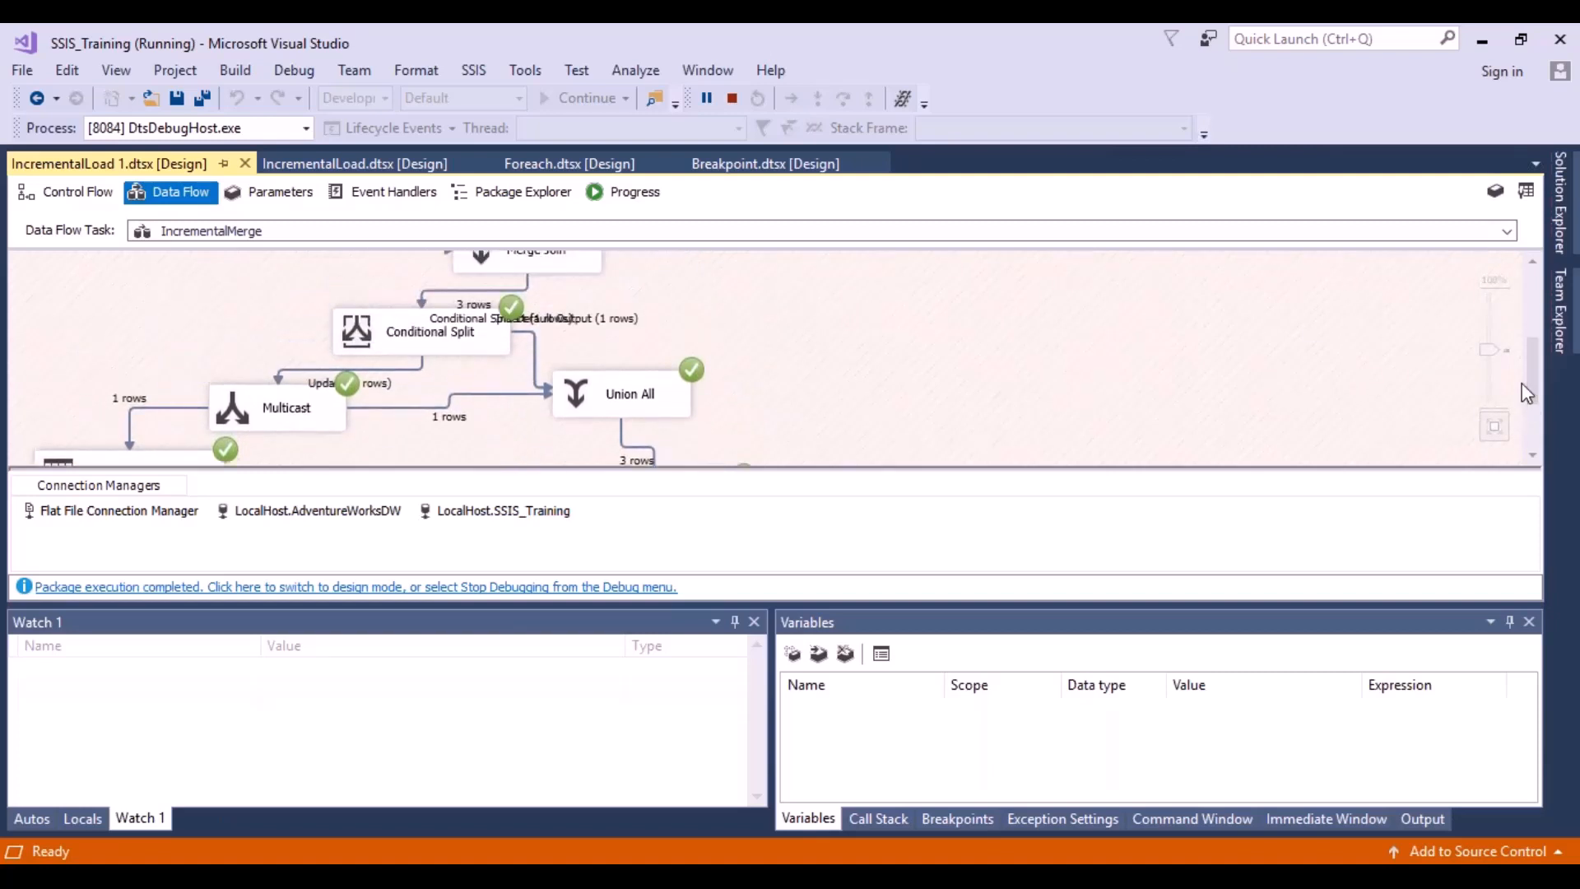
pyautogui.click(535, 362)
pyautogui.click(1533, 454)
pyautogui.click(1530, 454)
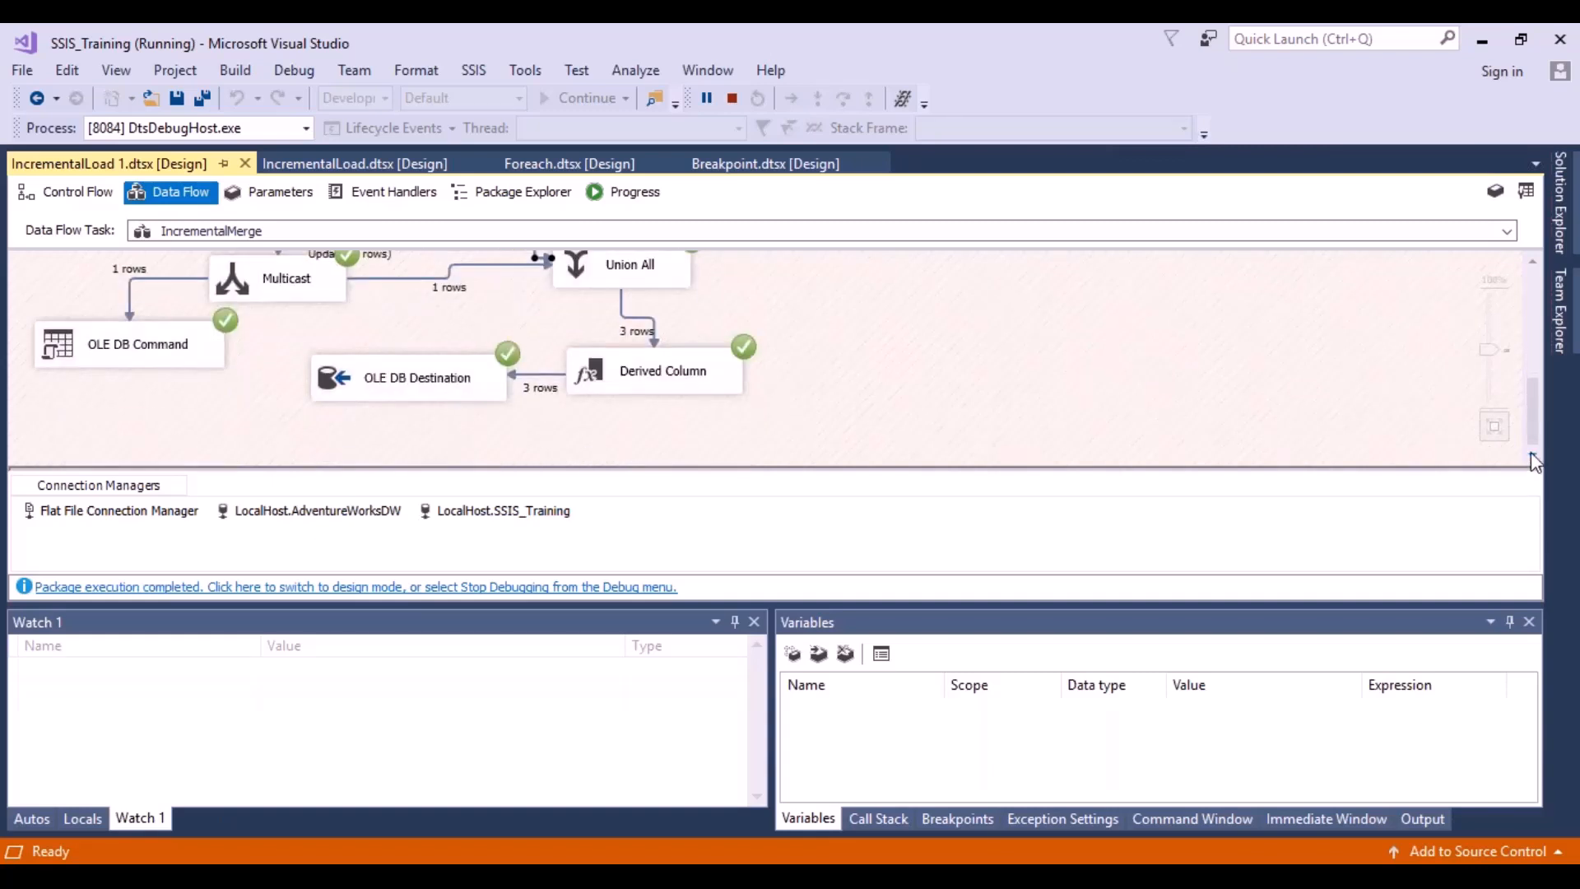
pyautogui.moveTo(1536, 433); pyautogui.dragTo(1516, 287)
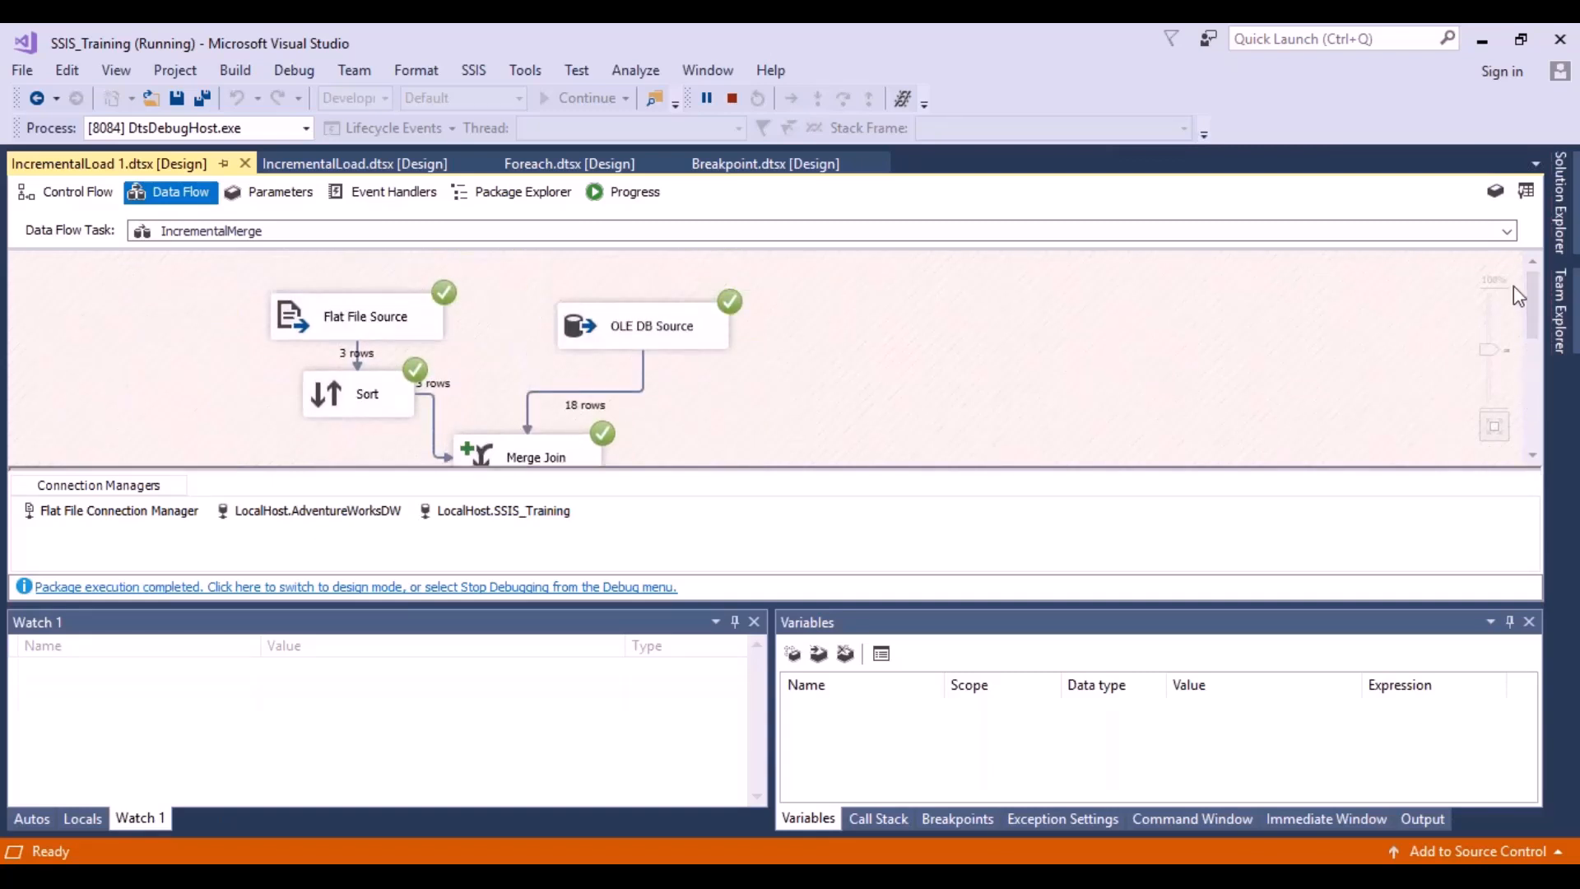
# Return the package to design mode, switch to SQL Server Management Studio, and rerun the DimEmployee2 query
pyautogui.click(571, 587)
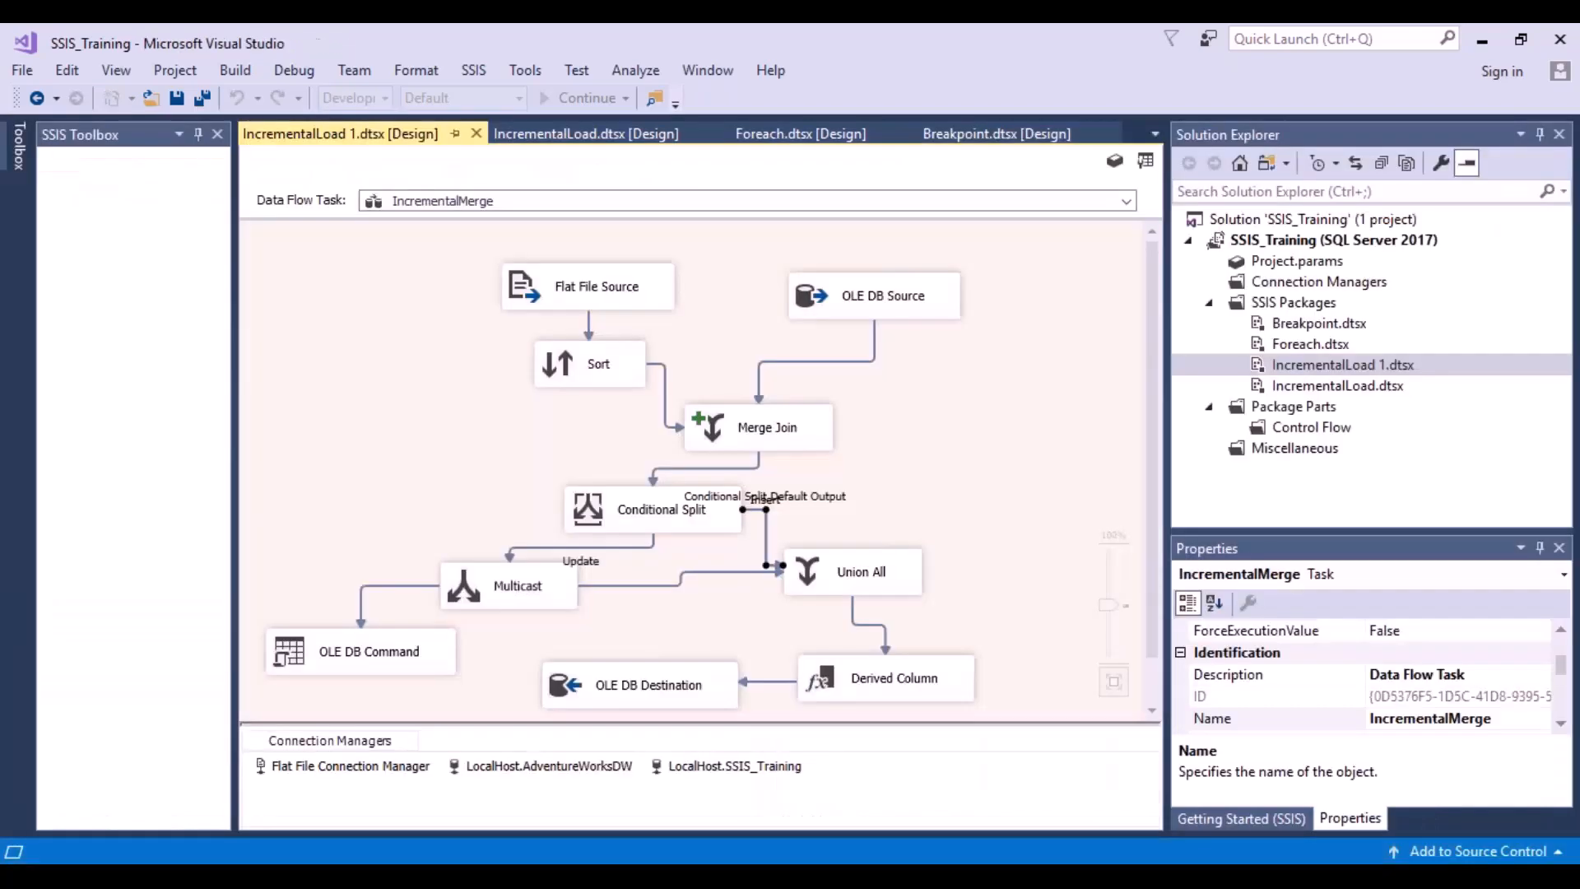
pyautogui.hotkey('alt', 'Tab')
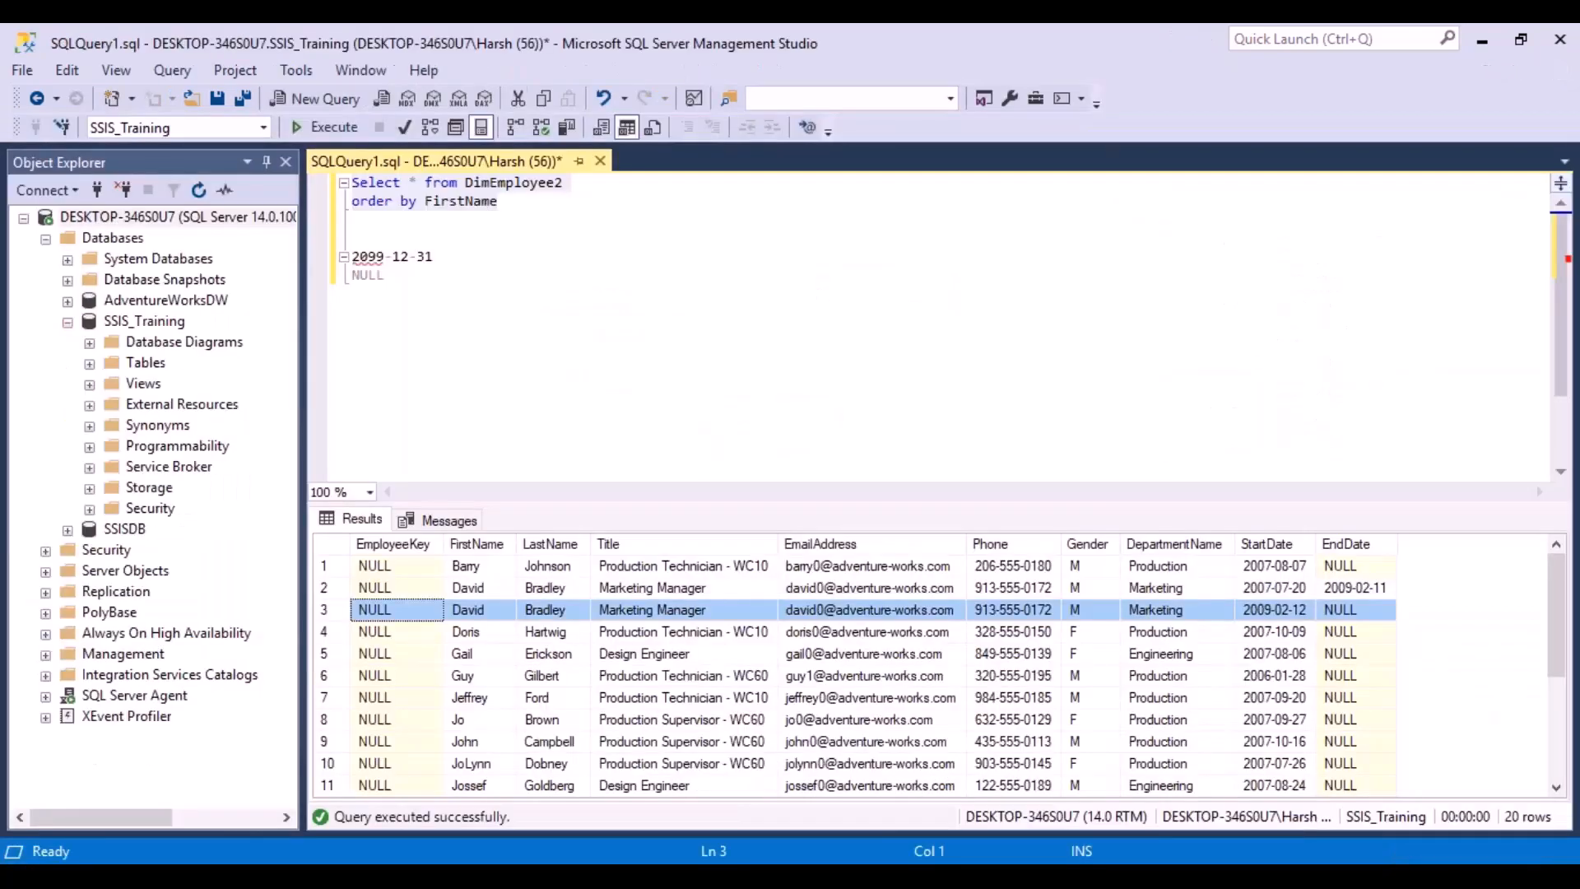
pyautogui.click(339, 126)
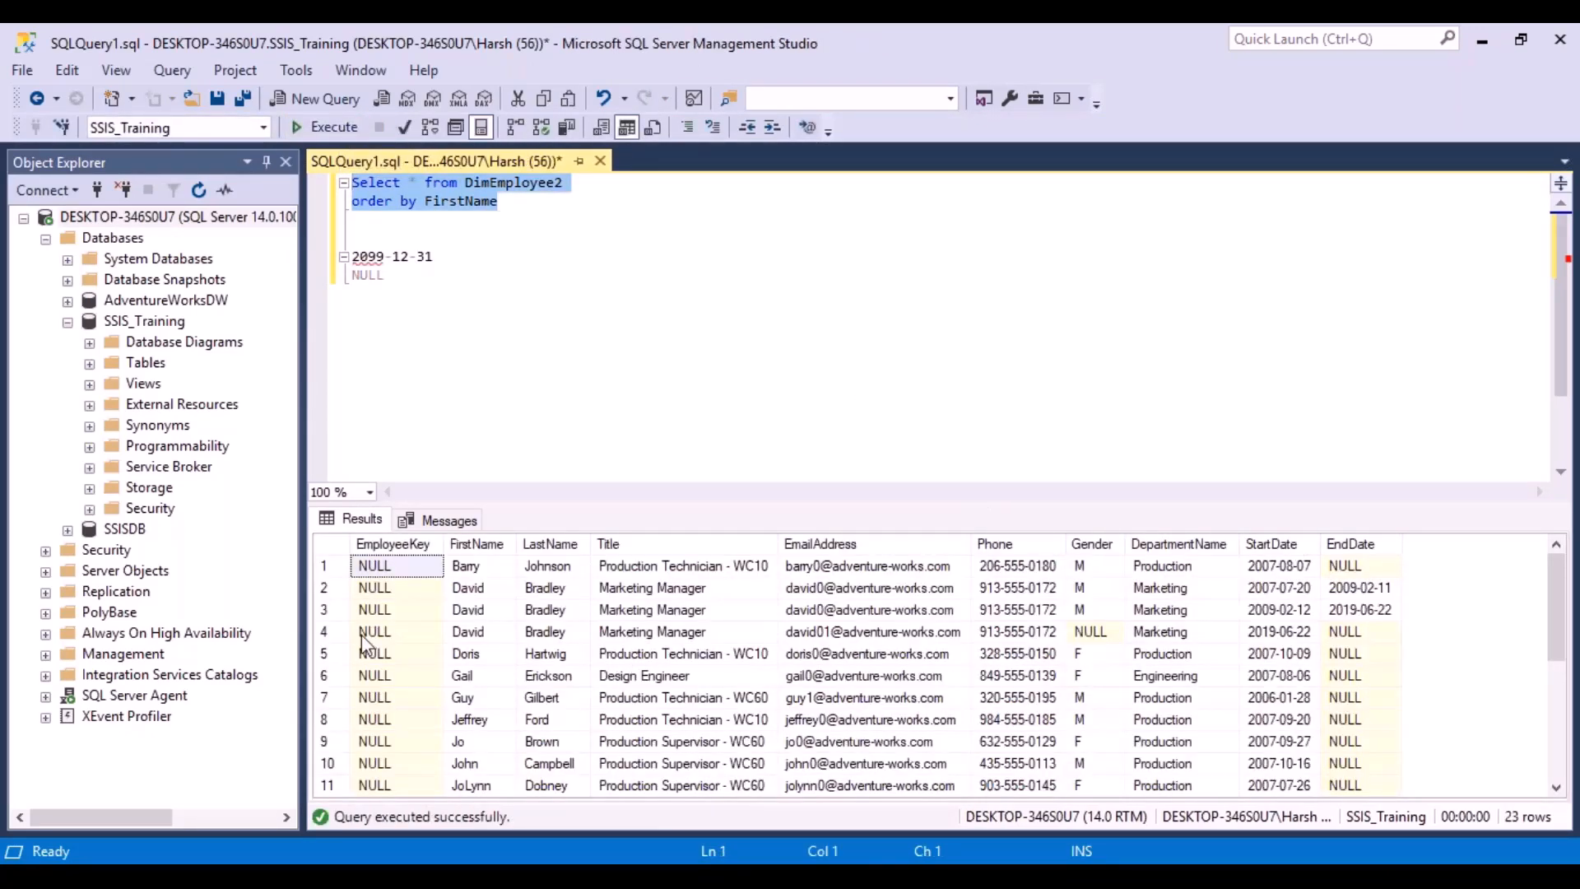
# Check the DimEmployee2 results for the record in row 4, the EndDate in row 3, and the record in row 14
pyautogui.click(333, 632)
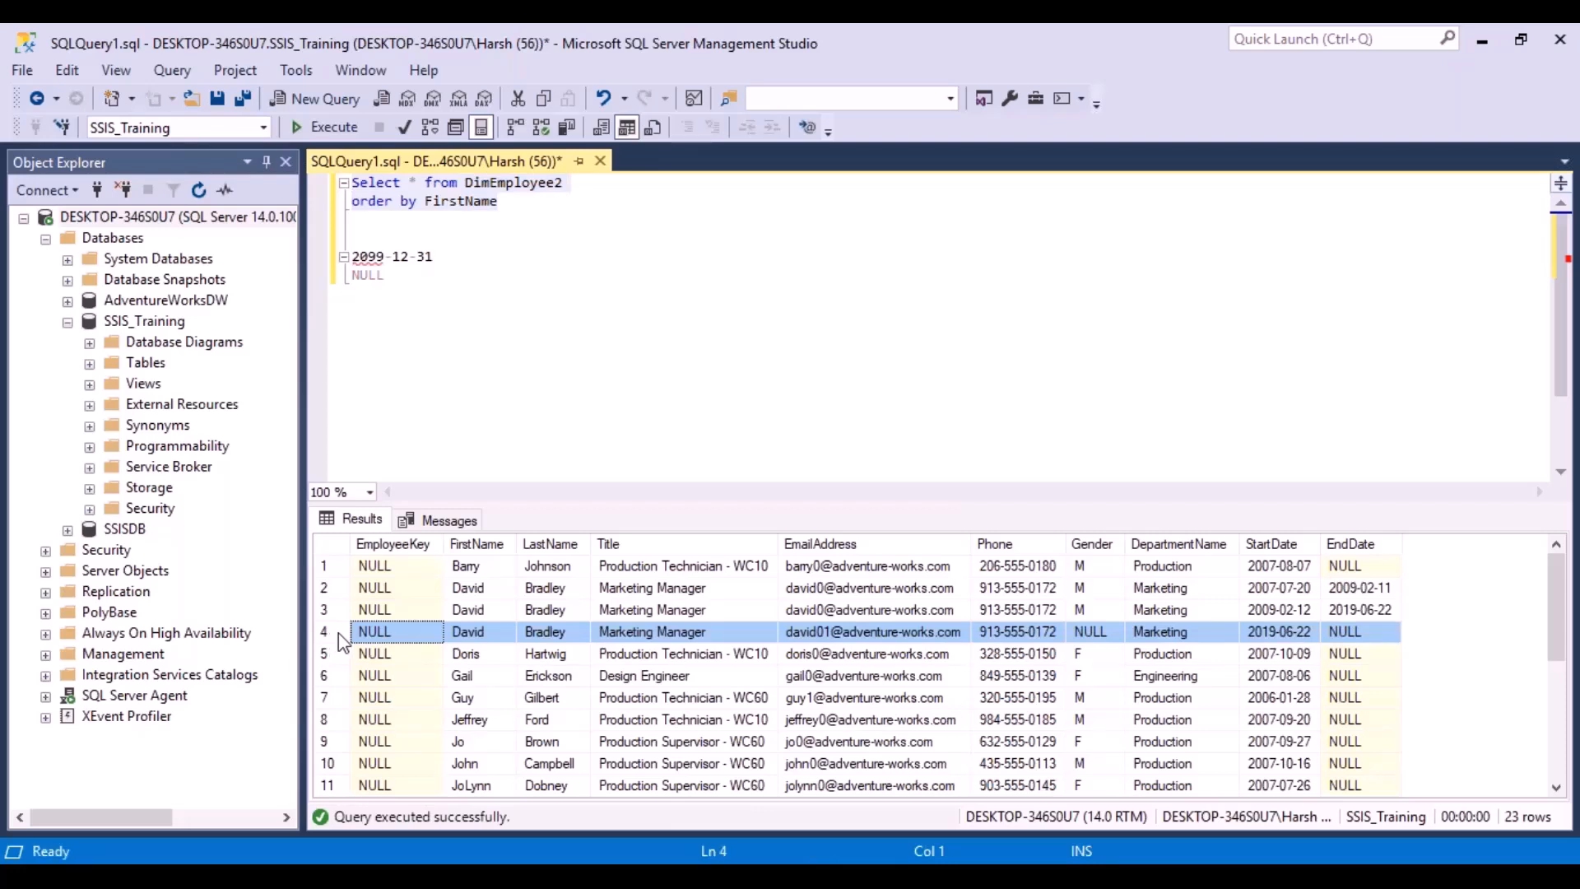
pyautogui.click(1392, 614)
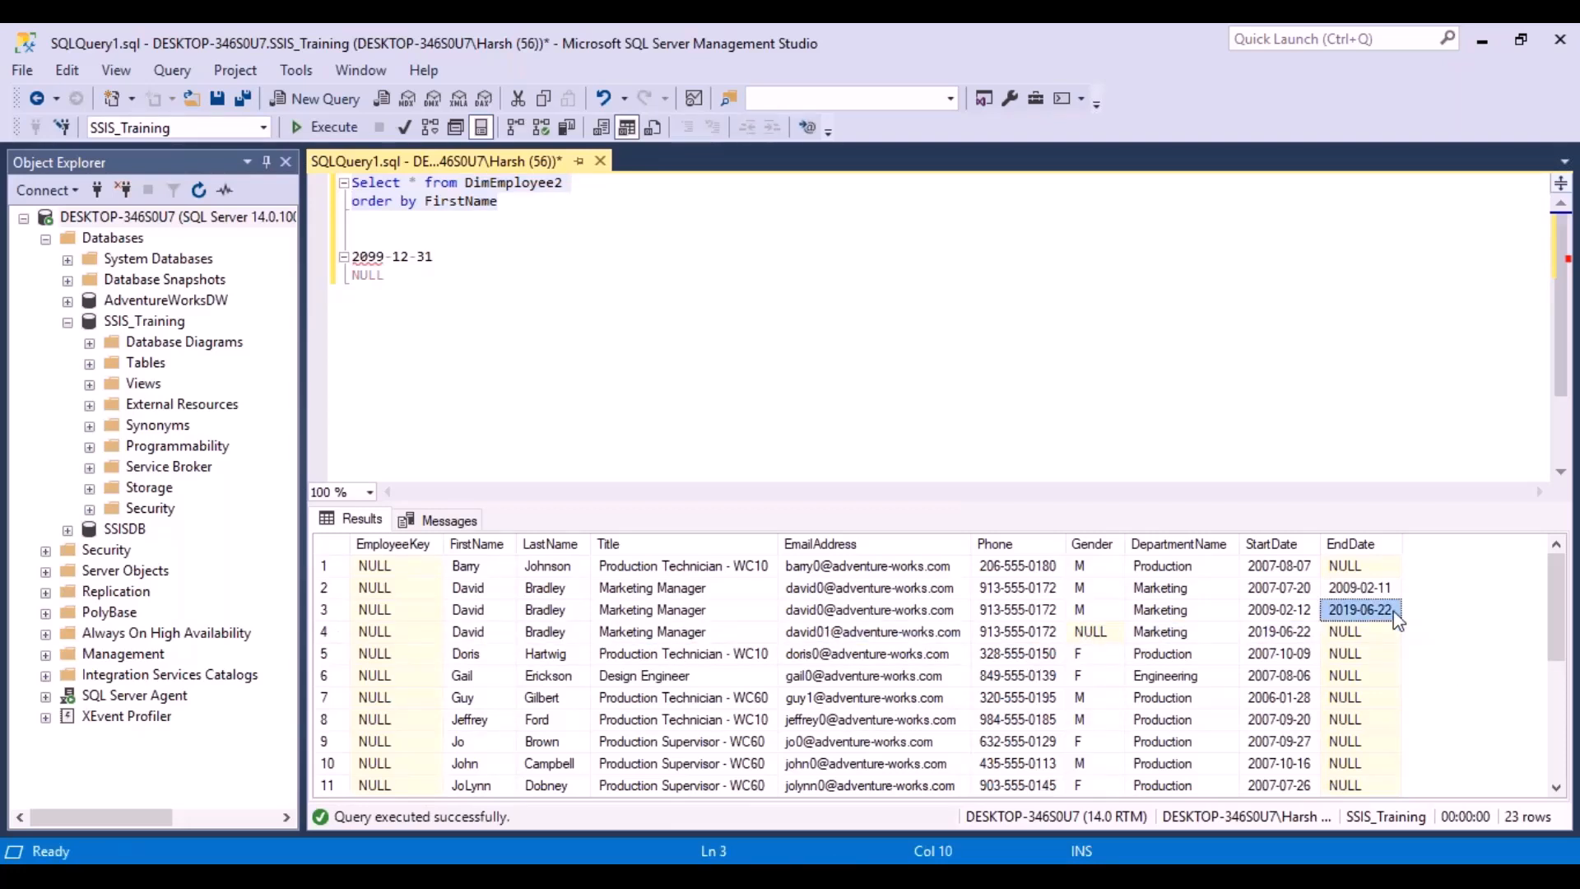
pyautogui.click(333, 632)
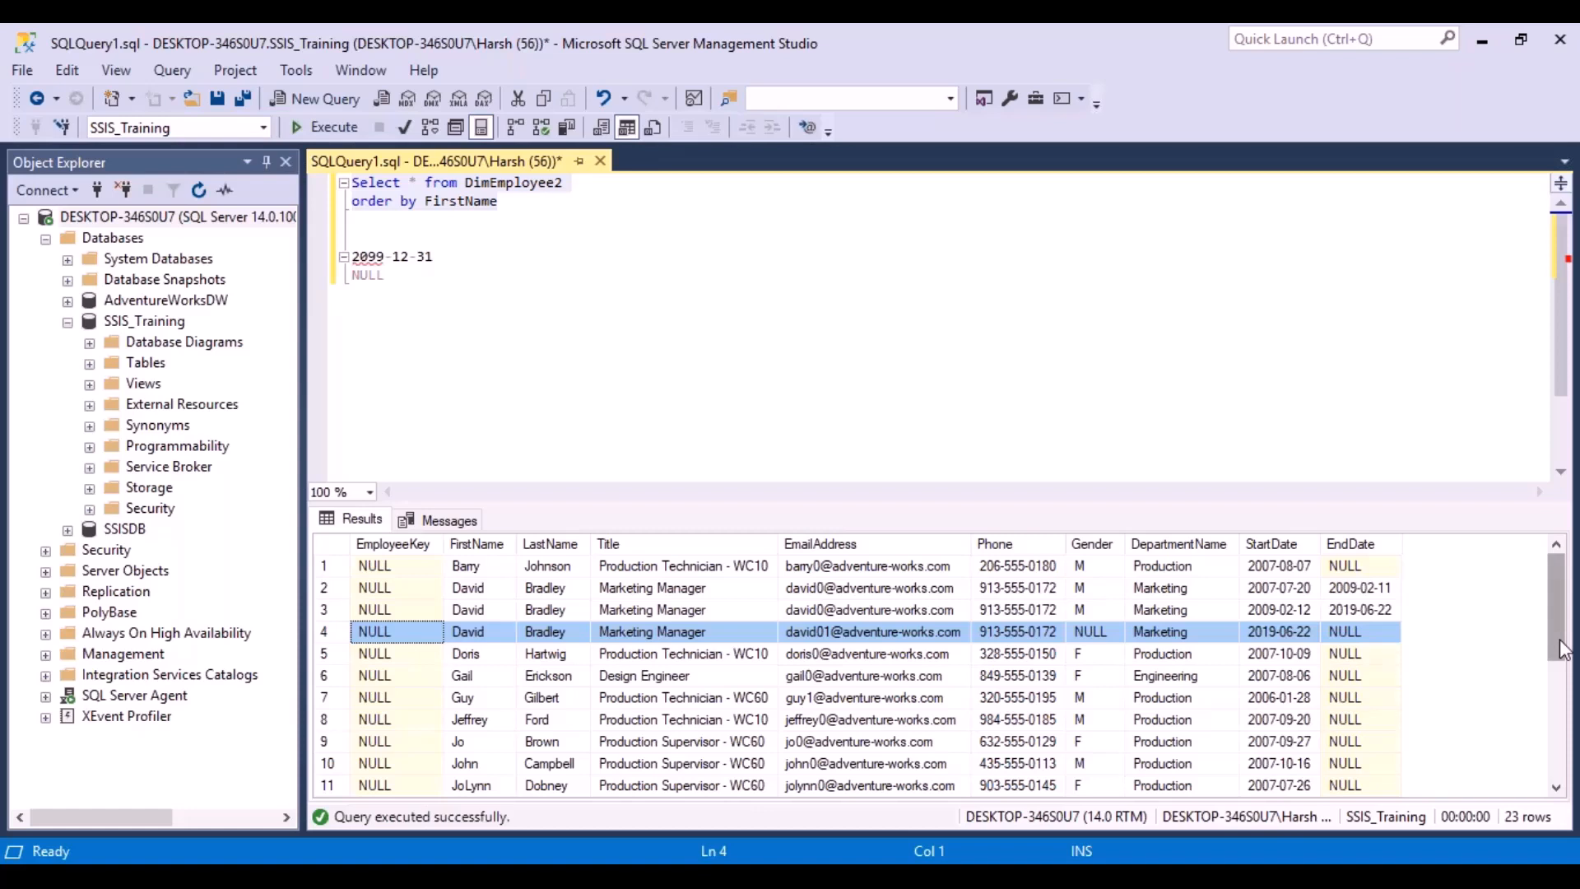
pyautogui.moveTo(1564, 650); pyautogui.dragTo(1566, 697)
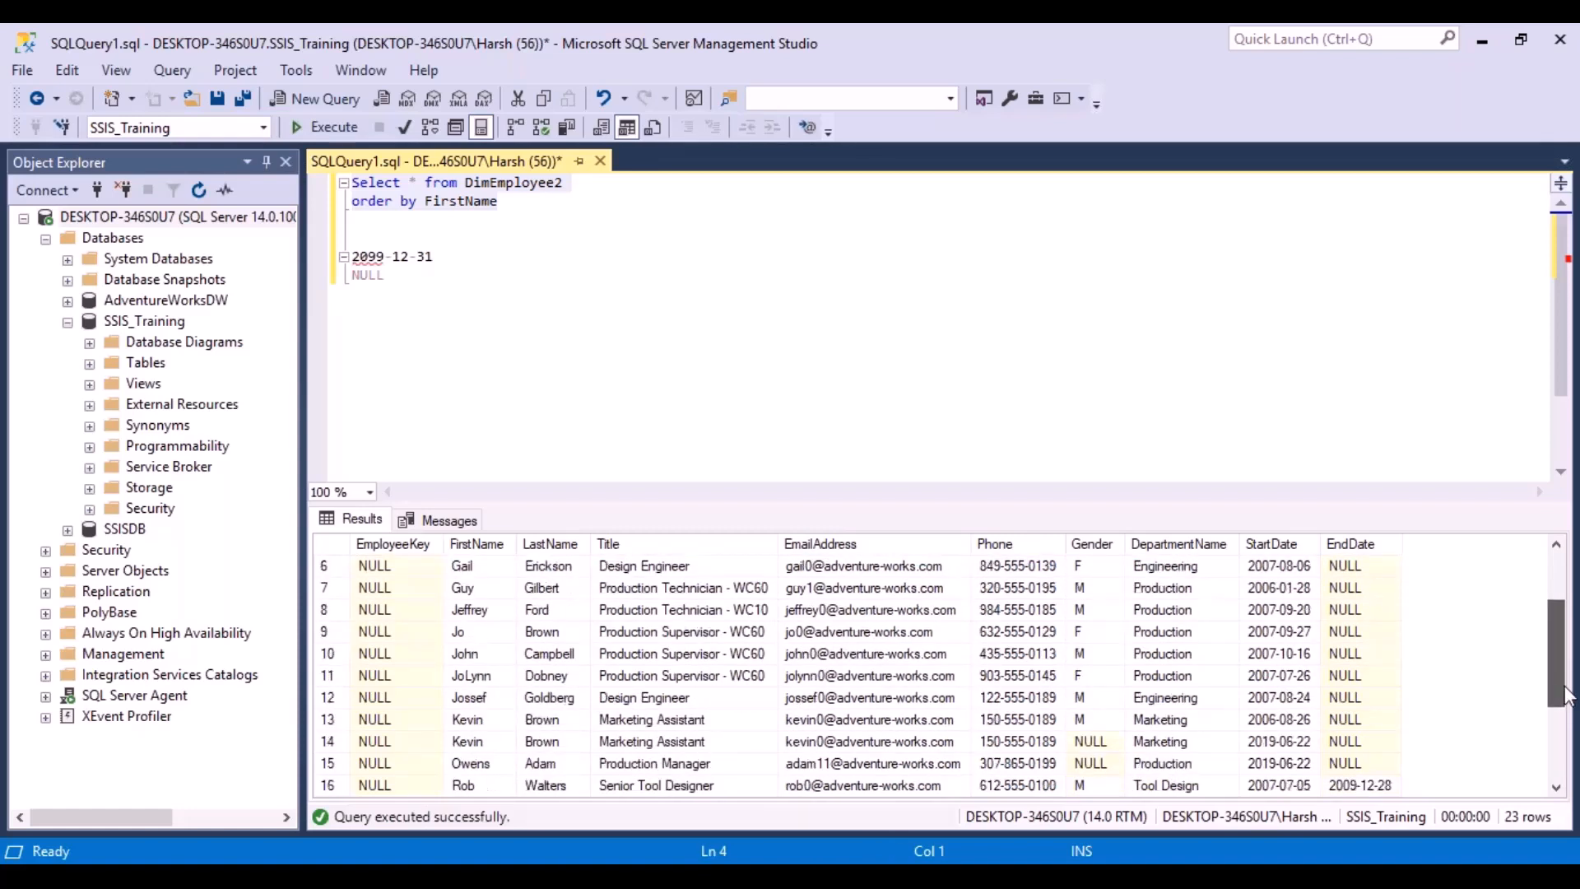
pyautogui.click(327, 741)
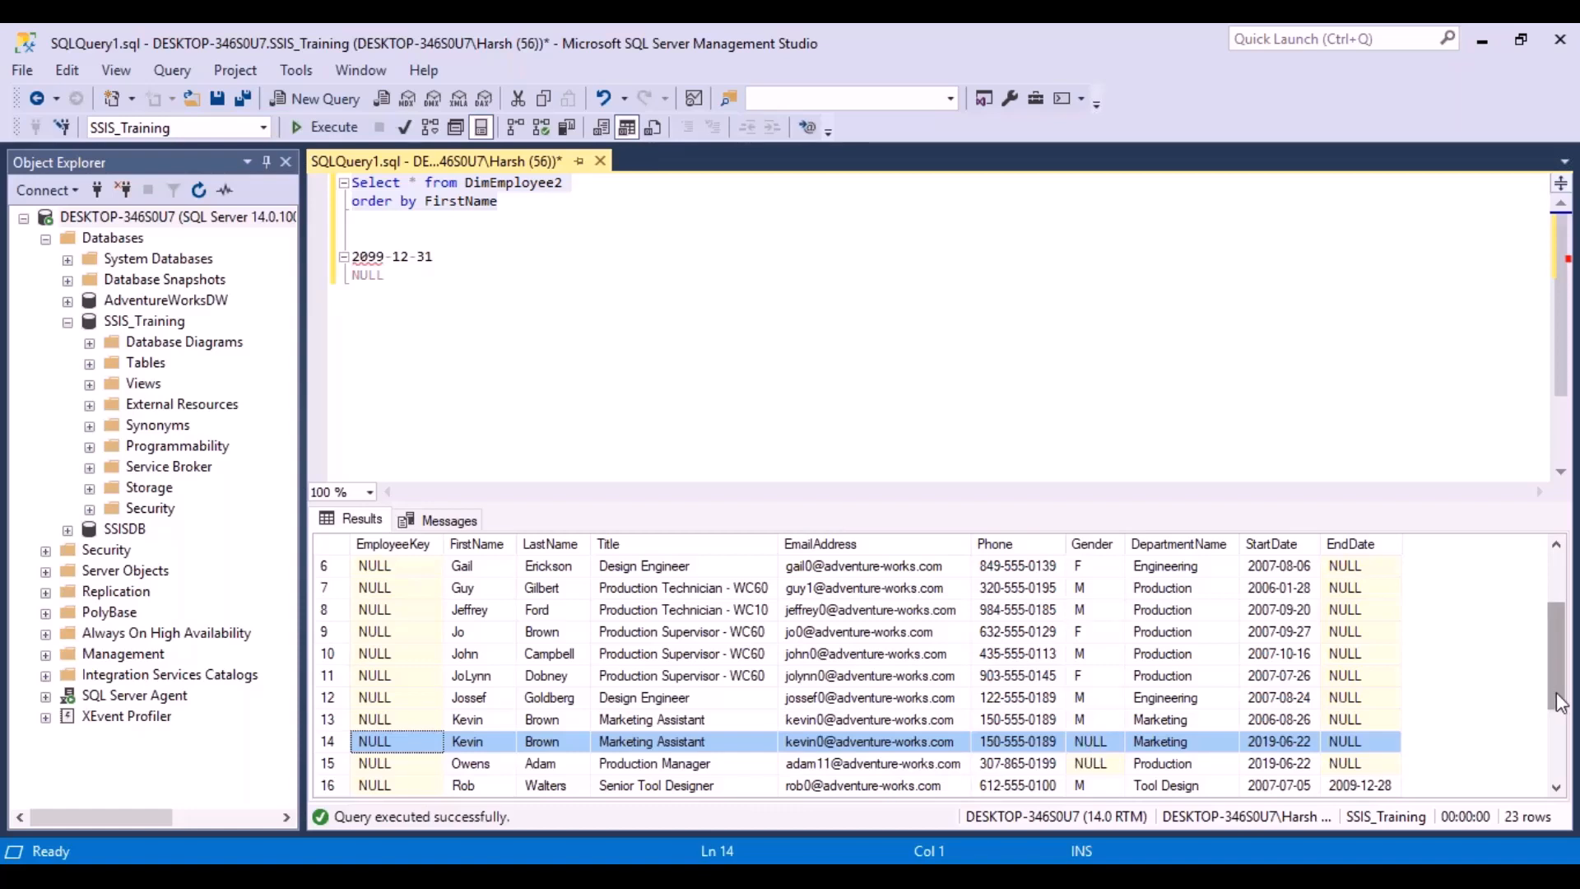
# Compare rows 3 and 4 of the results again, checking row 3's EndDate and row 4's EmailAddress and Gender
pyautogui.moveTo(1561, 704); pyautogui.dragTo(1550, 647)
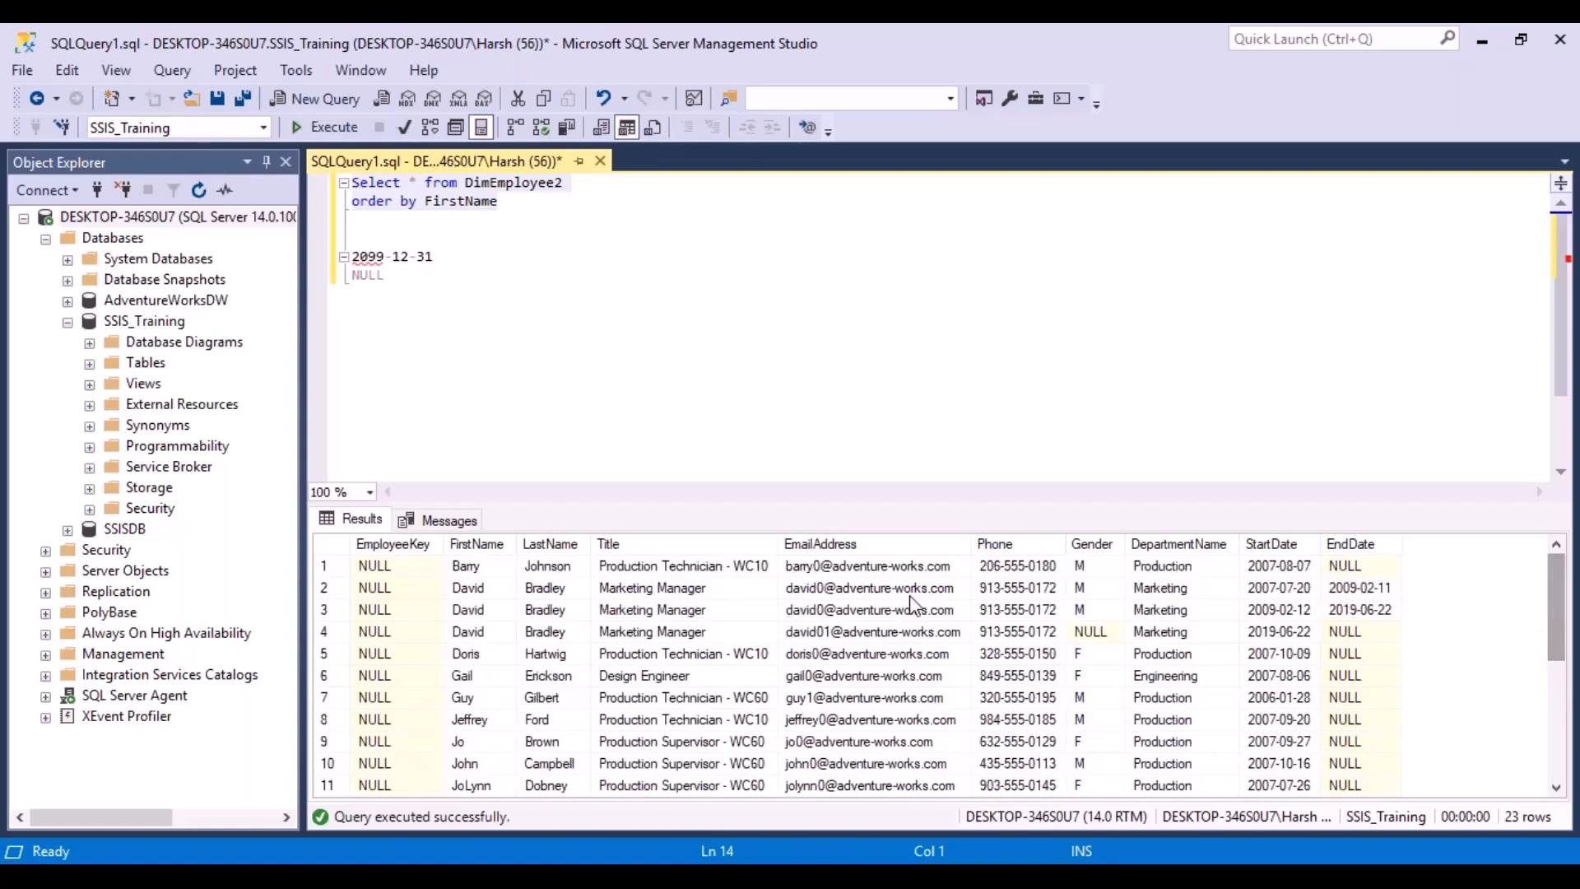
pyautogui.click(324, 633)
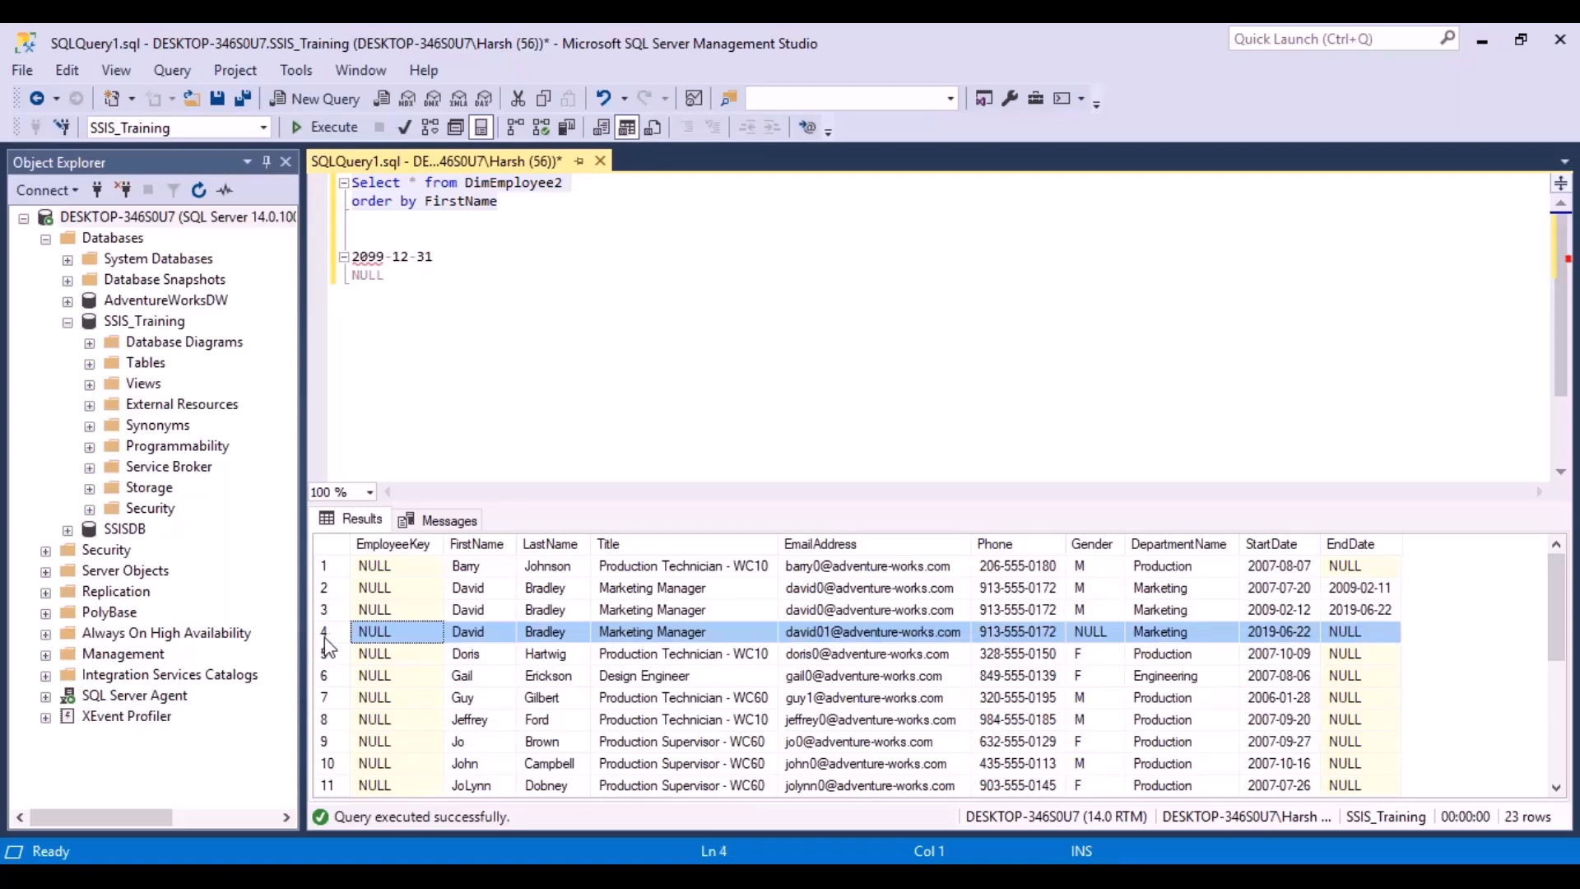
pyautogui.click(1361, 611)
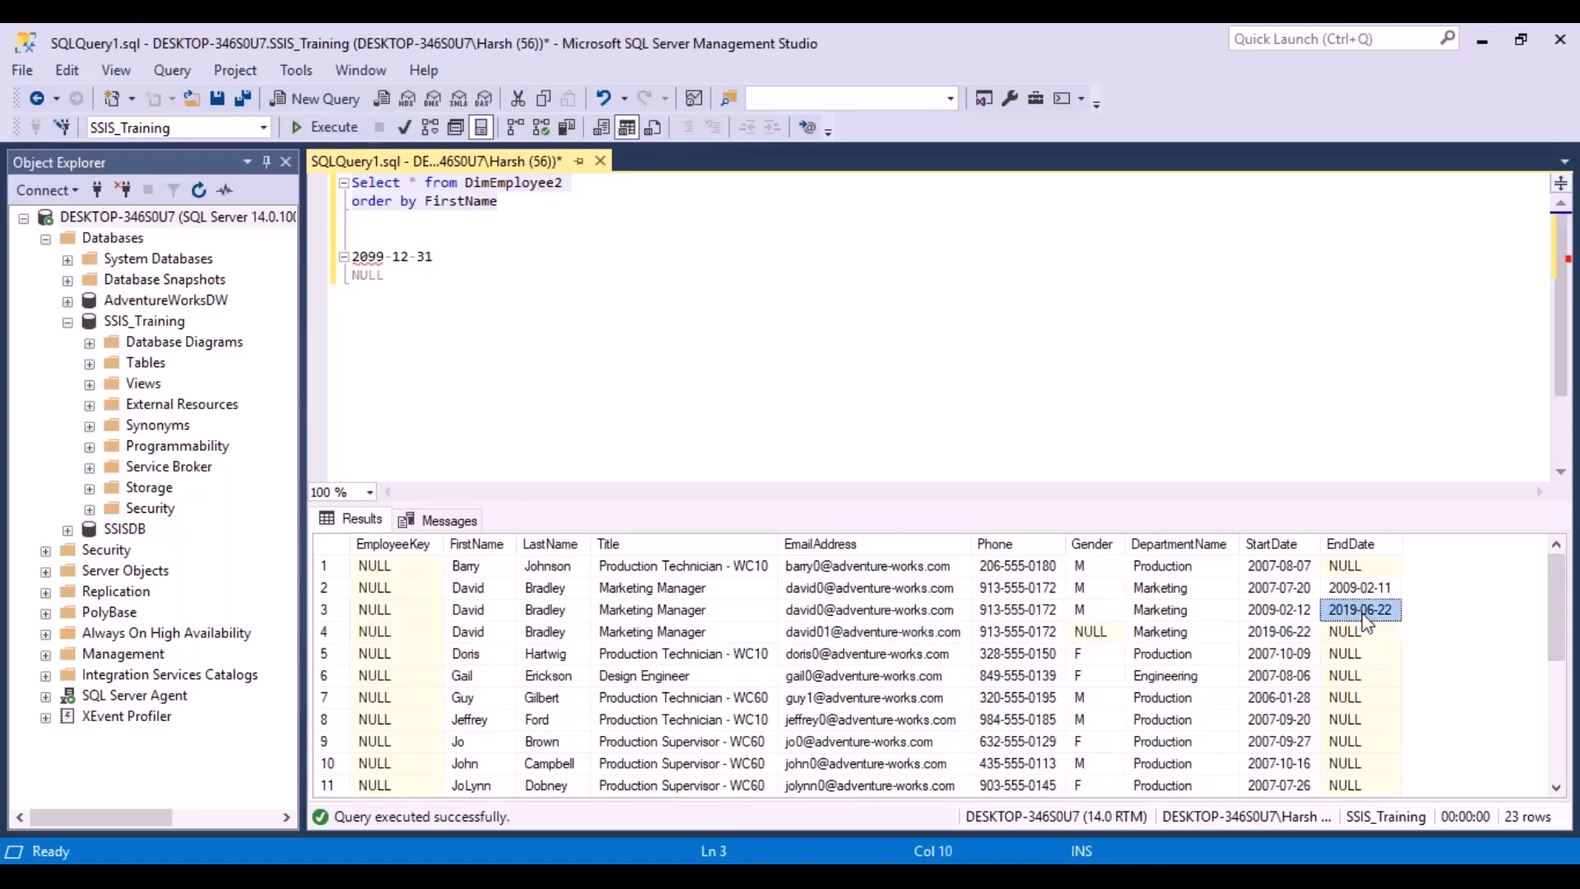
pyautogui.click(325, 632)
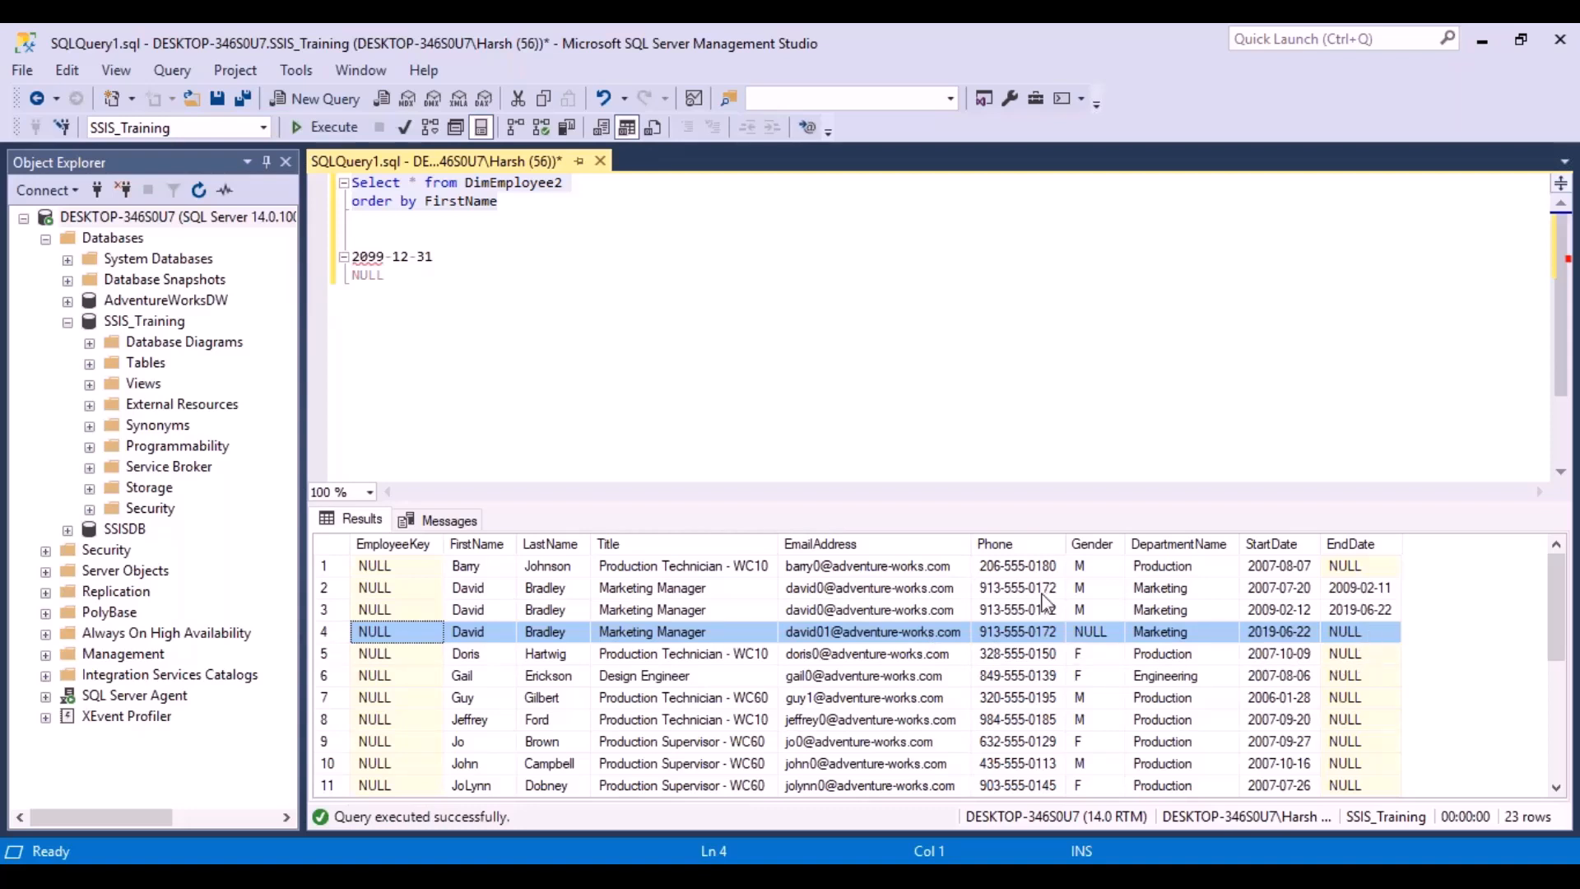
pyautogui.click(904, 639)
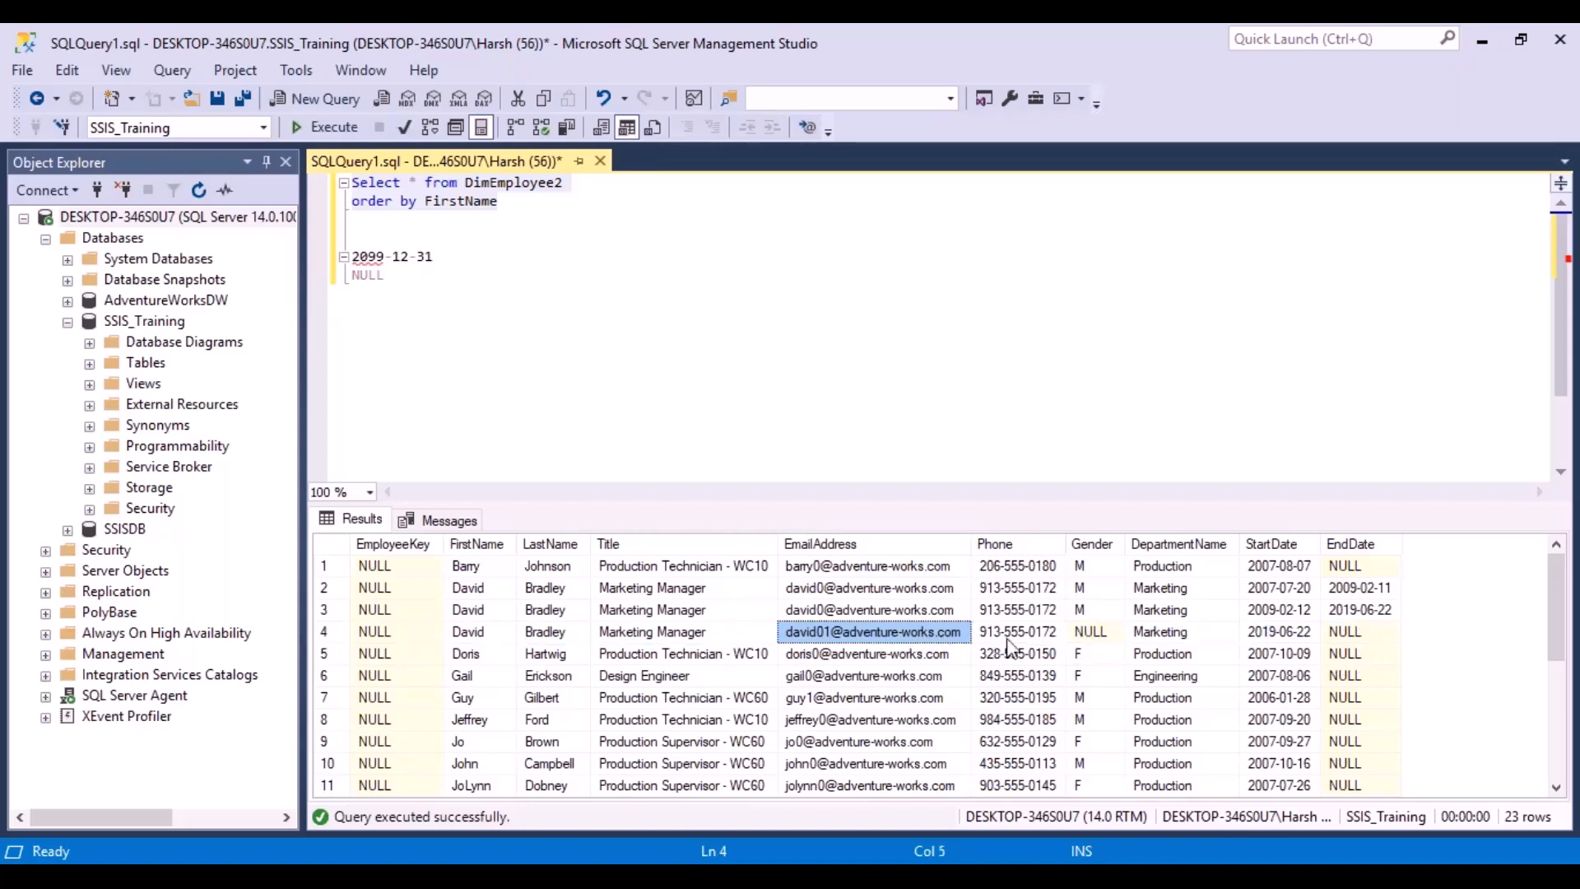
pyautogui.click(1102, 635)
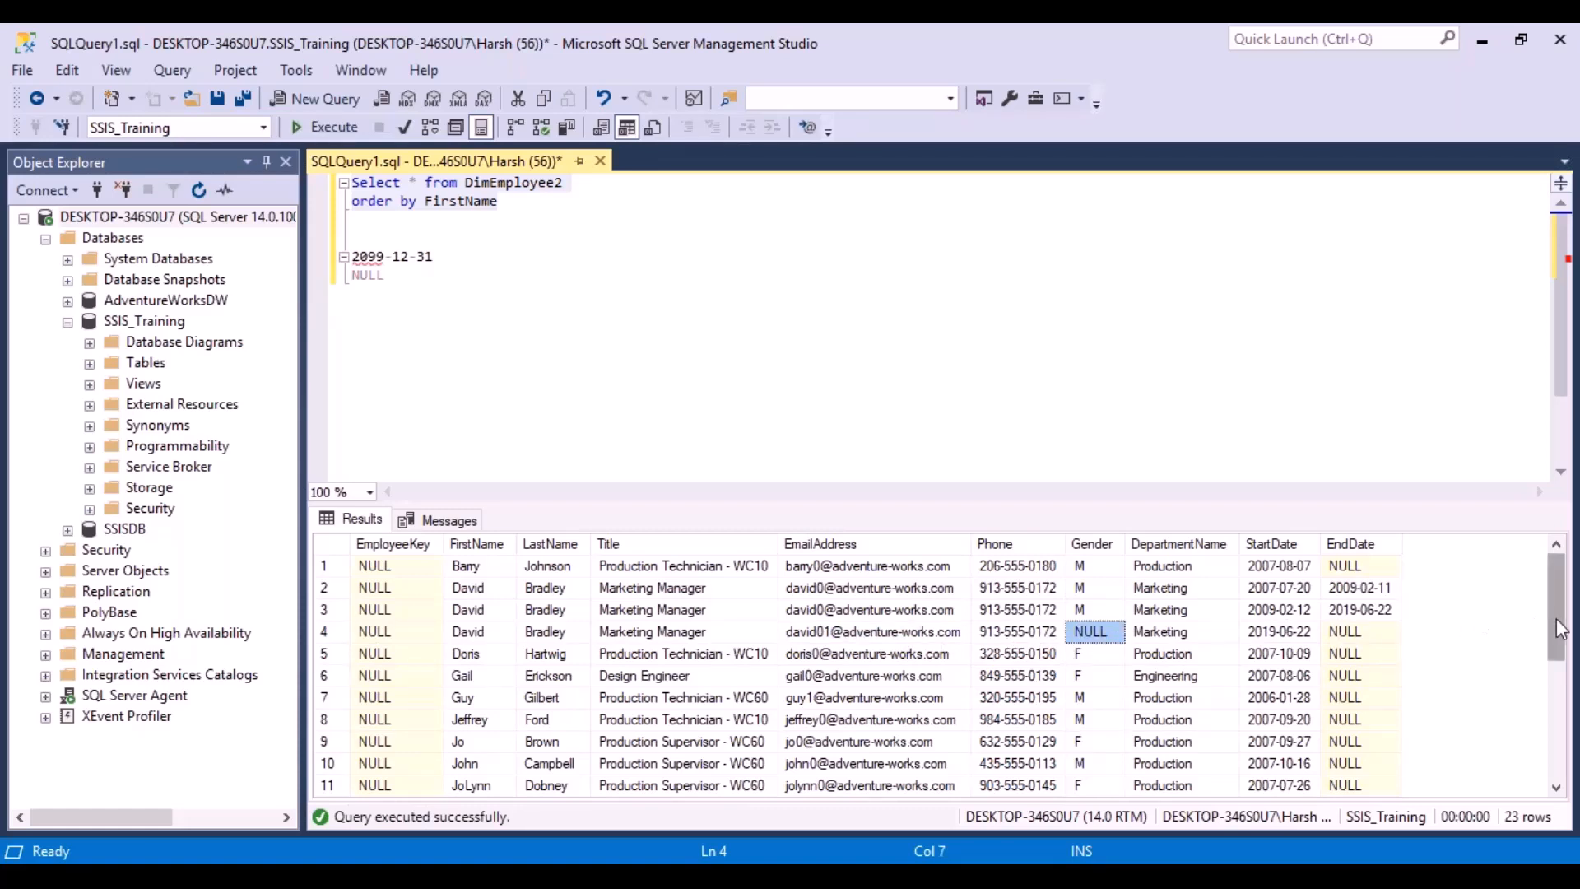
# Check the newly inserted record in row 15 of the DimEmployee2 results, including its StartDate and EndDate
pyautogui.moveTo(1561, 630); pyautogui.dragTo(1574, 763)
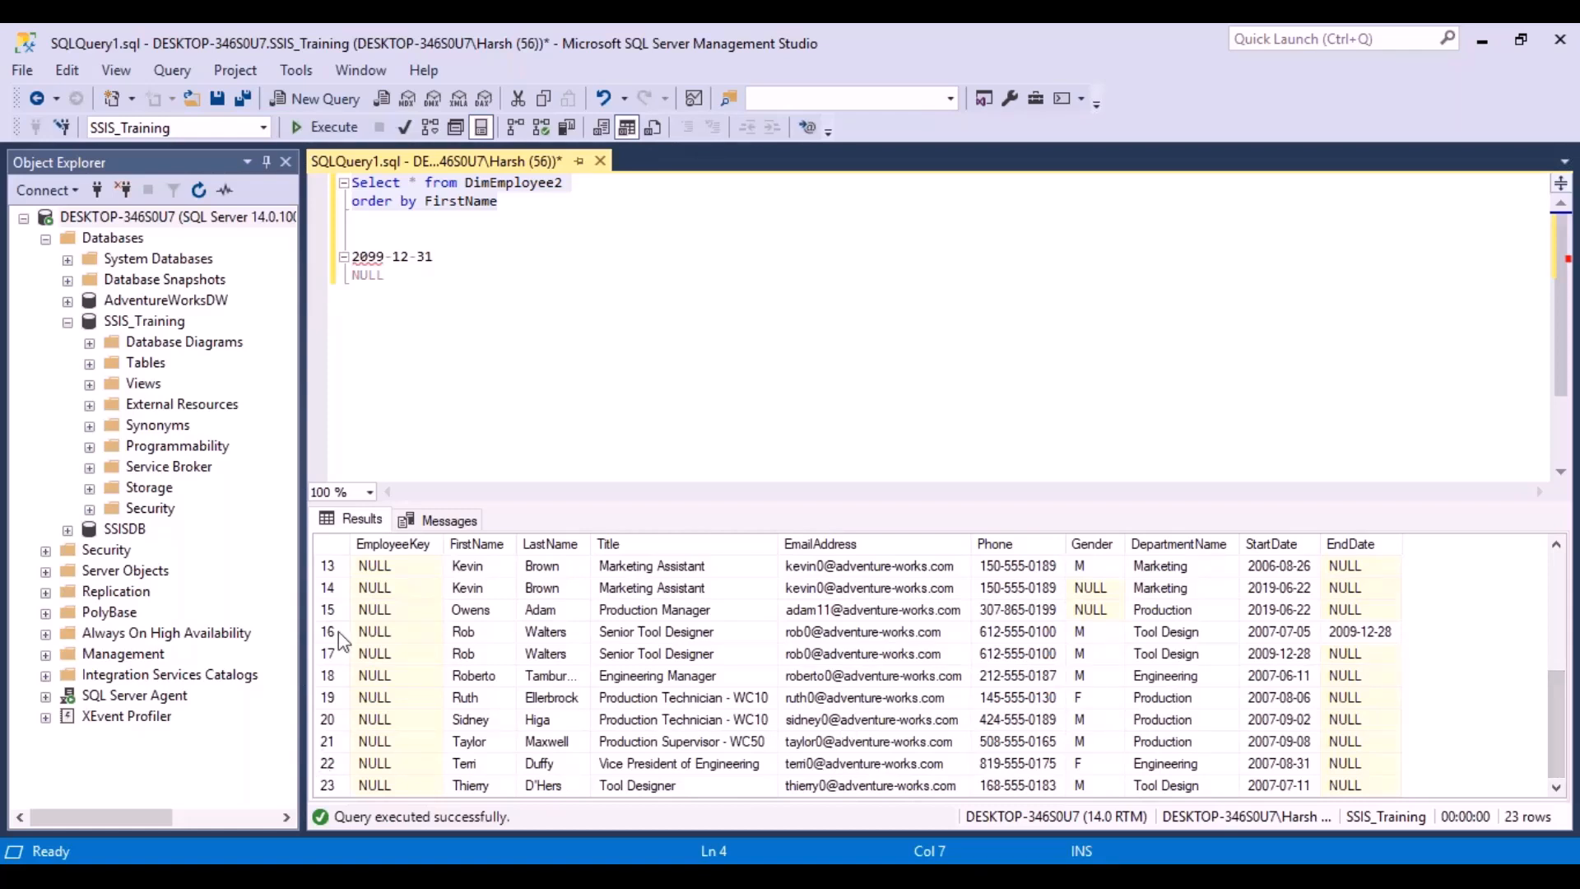
pyautogui.click(334, 610)
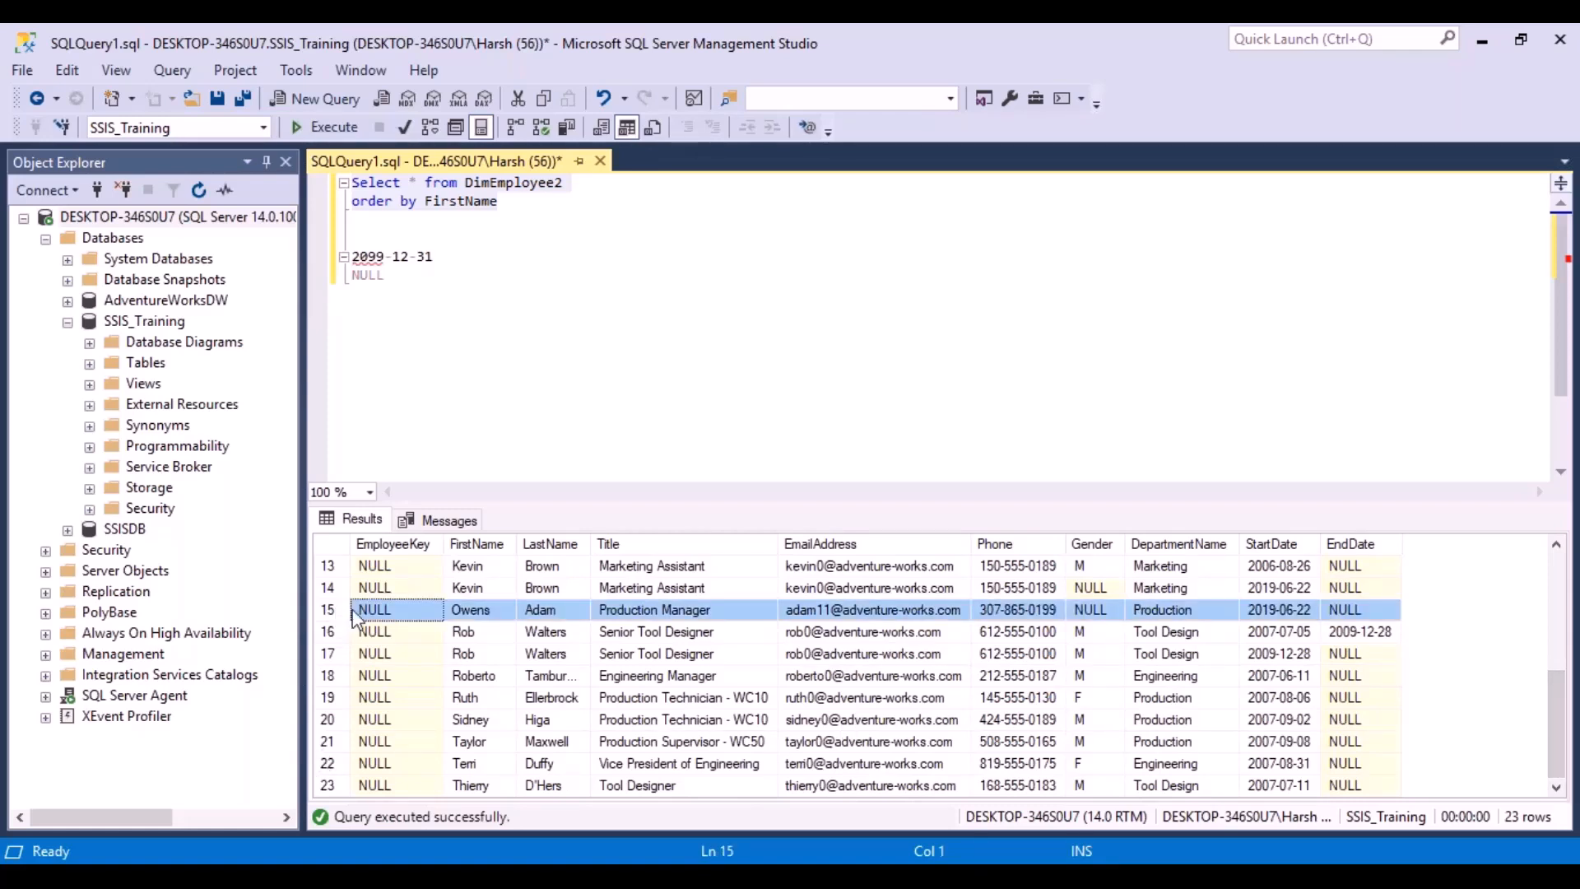
pyautogui.click(1305, 617)
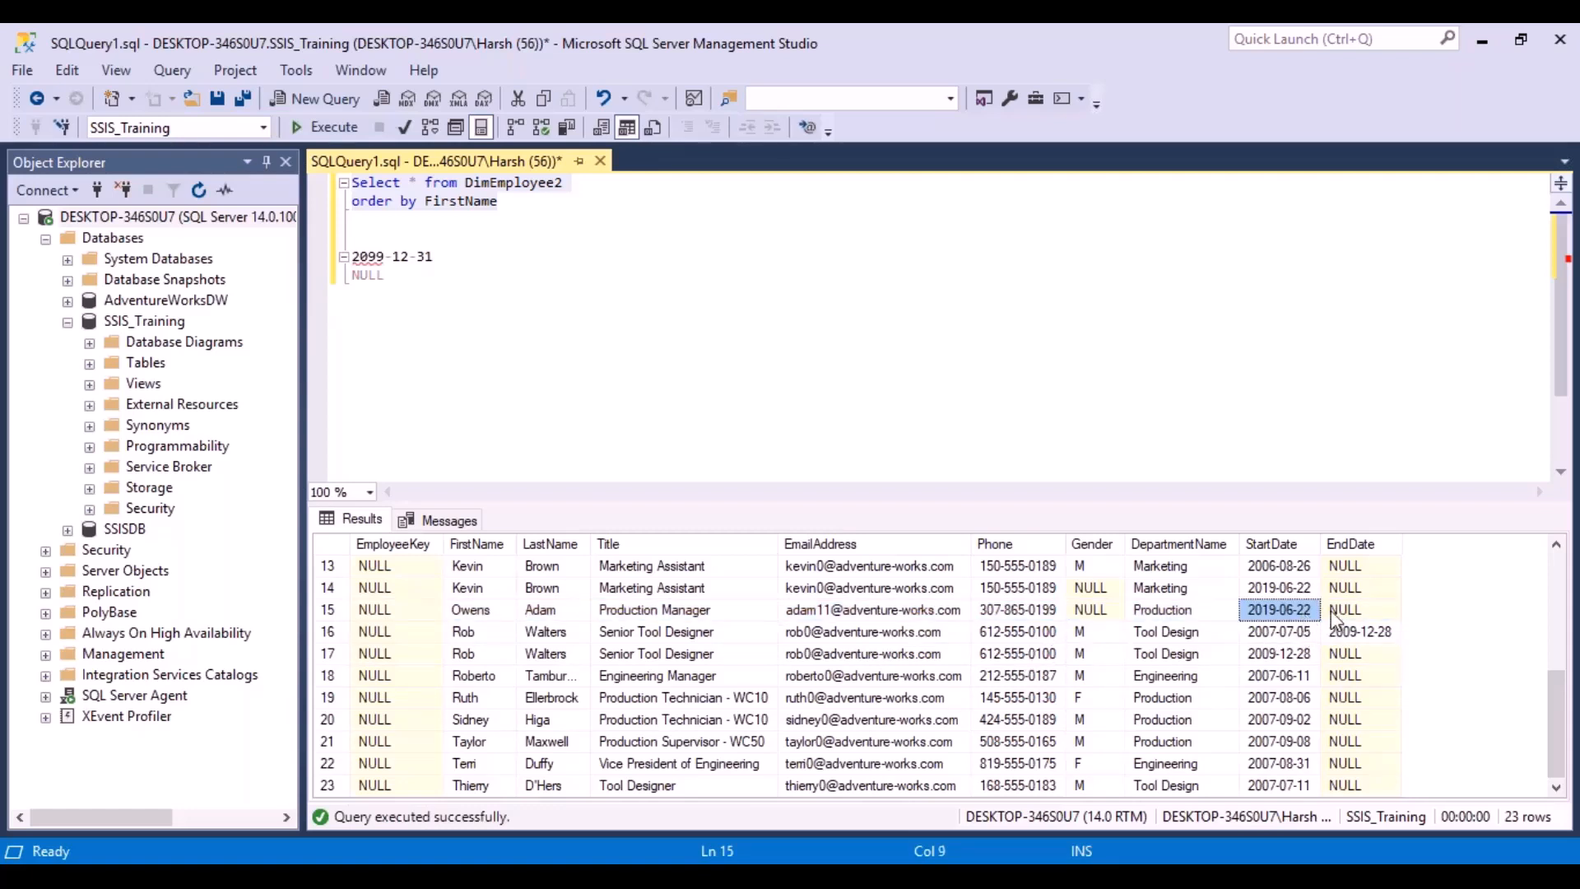
pyautogui.click(1356, 617)
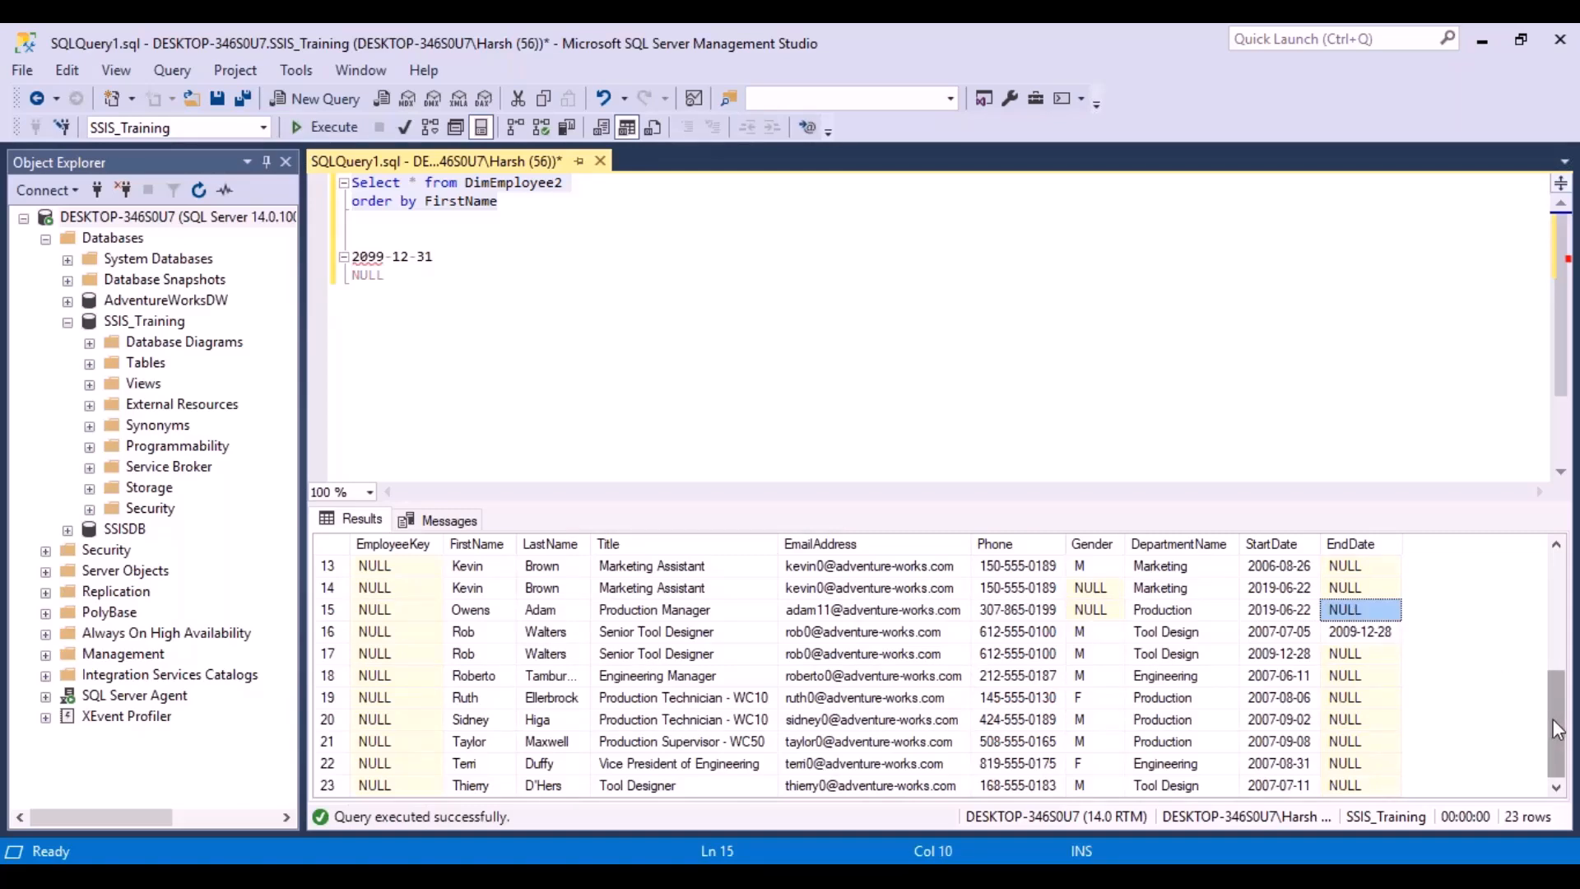
pyautogui.moveTo(1550, 711); pyautogui.dragTo(1555, 591)
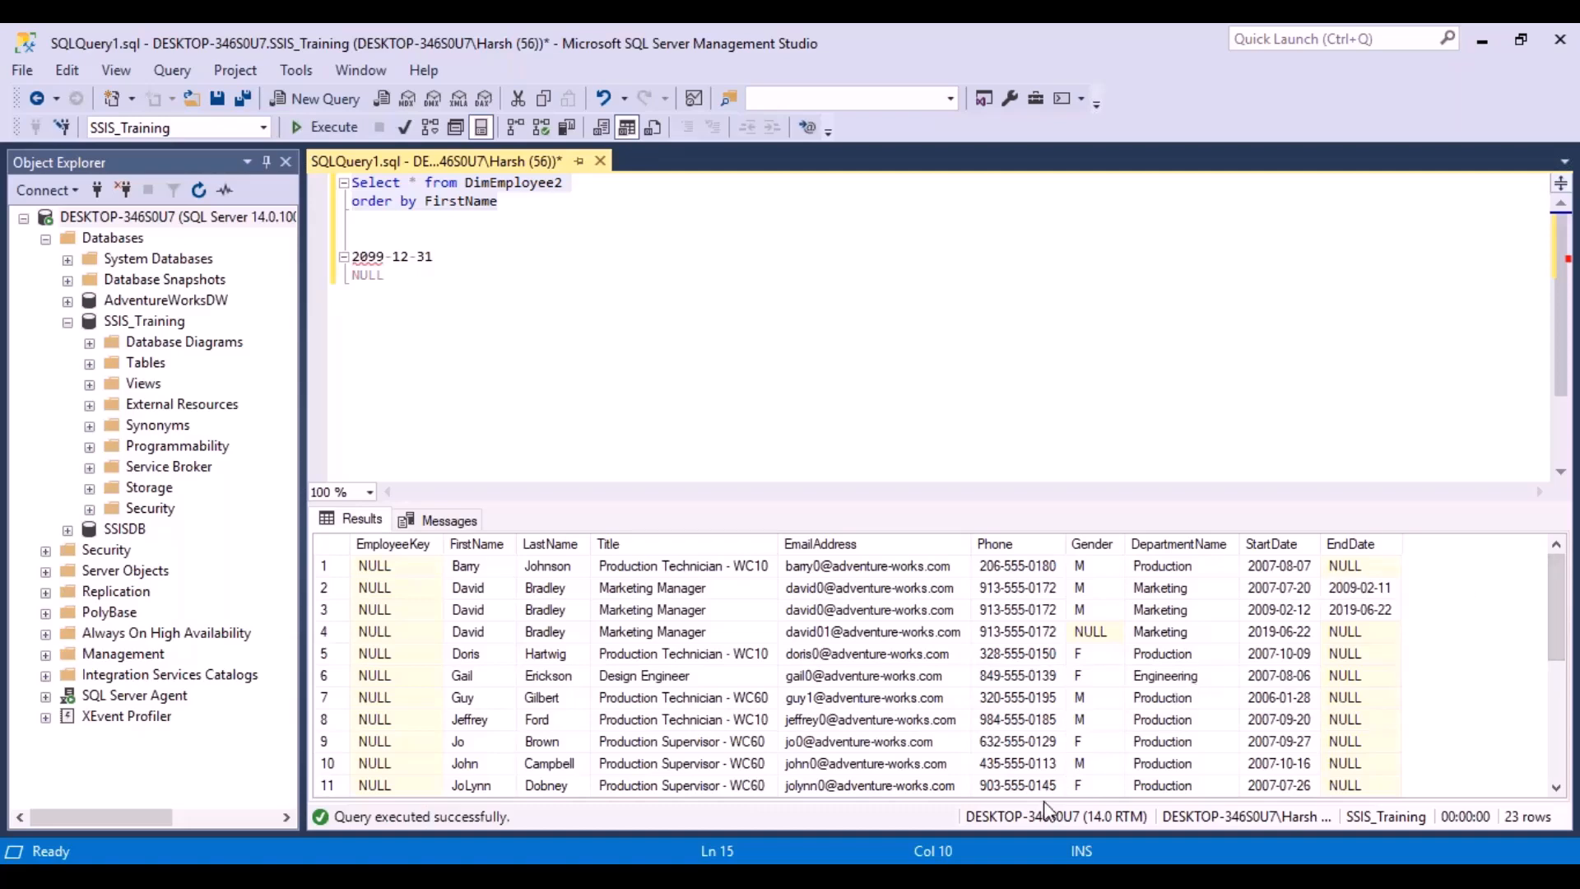
# Switch to Visual Studio and go from the IncrementalMerge data flow back to the control flow of IncrementalLoad 1.dtsx
pyautogui.click(974, 872)
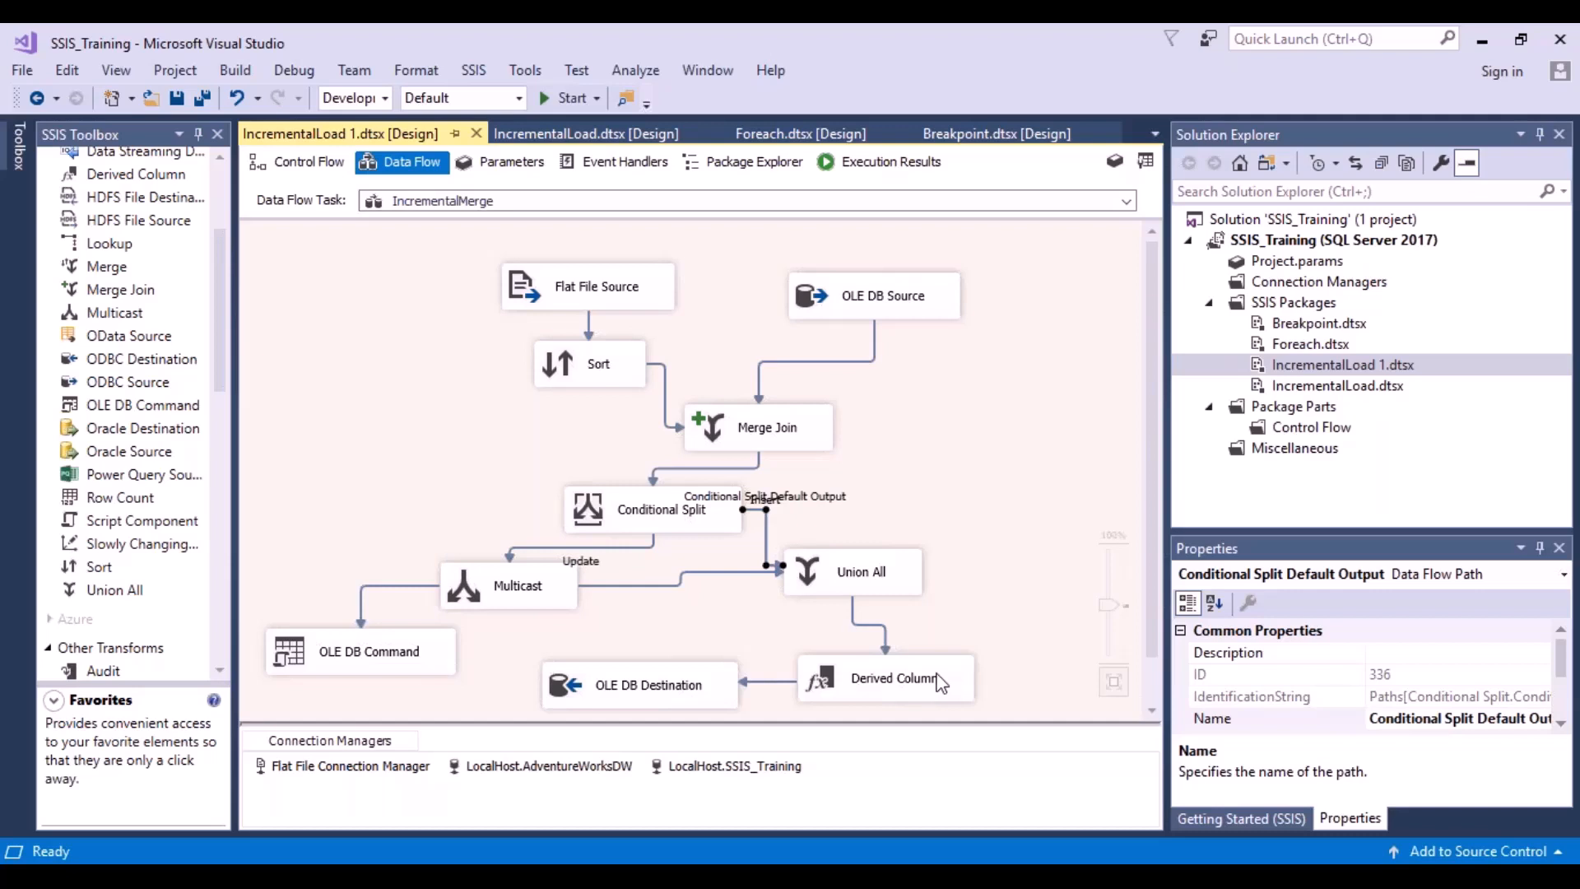
pyautogui.click(301, 165)
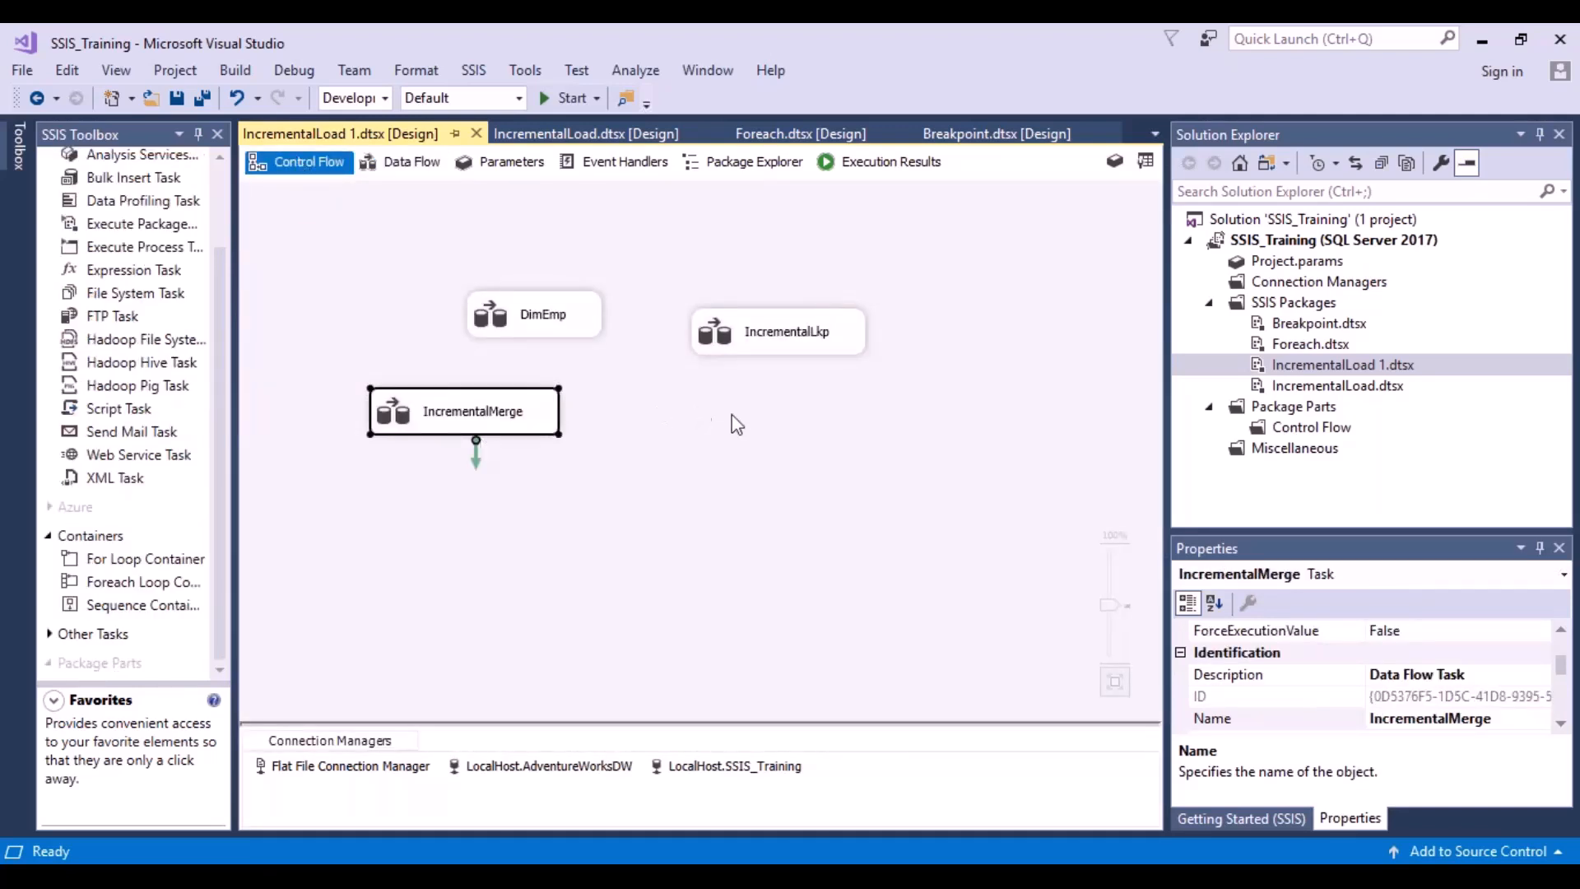